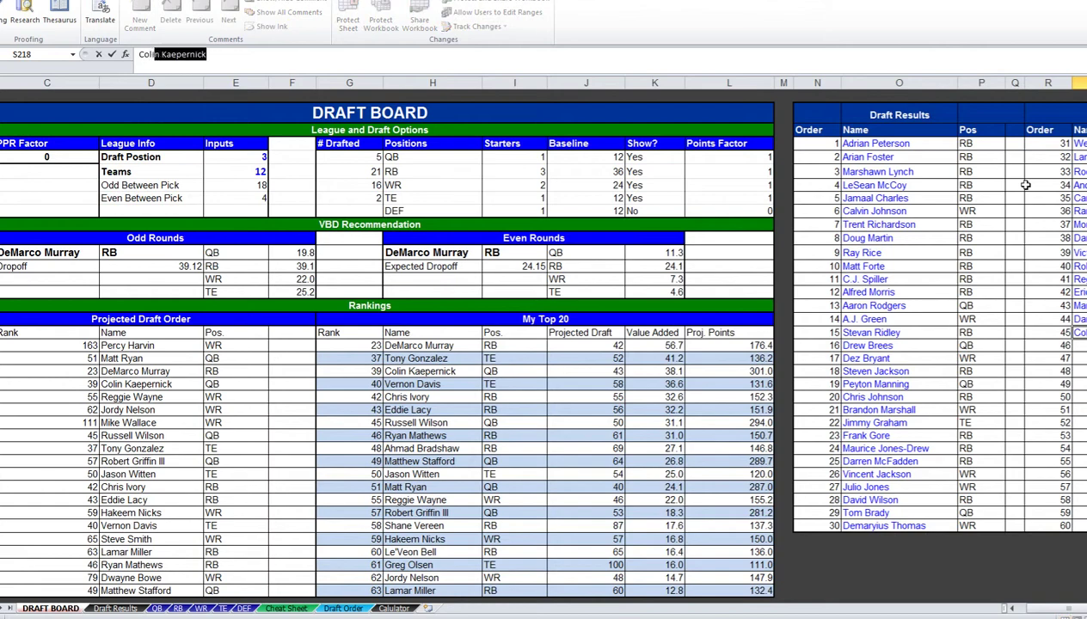
Enter Colin Kaepernick as pick 45 in the draft results and check the entry against the ESPN draft room
type("n")
key("Return")
key("alt+Tab")
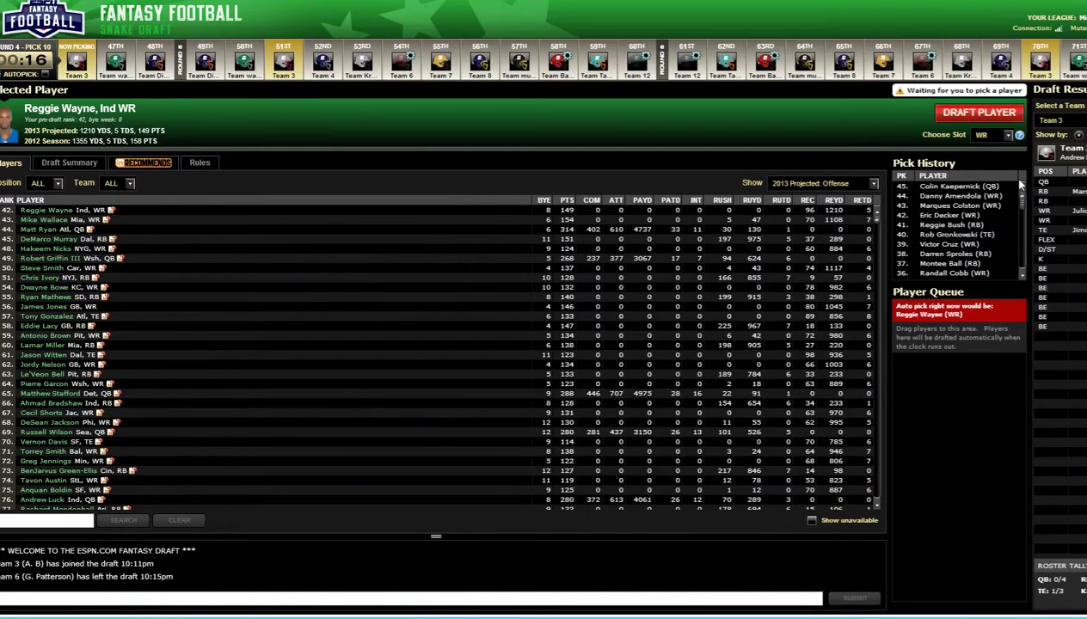
key("alt+Tab")
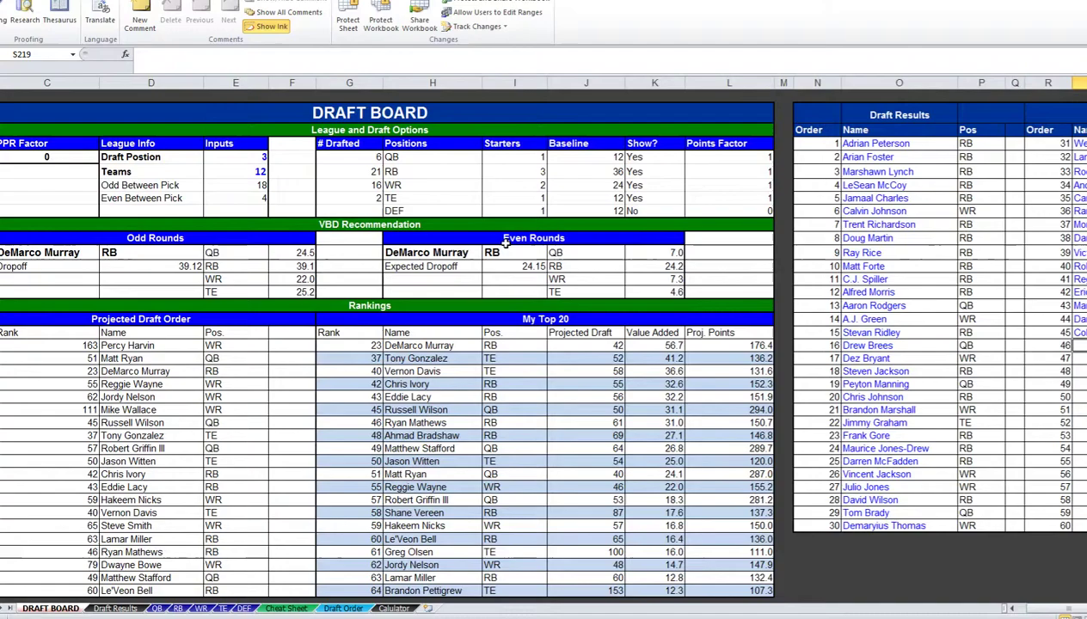
Switch to the ESPN draft room, search for DeMarco Murray and draft him
key("alt+Tab")
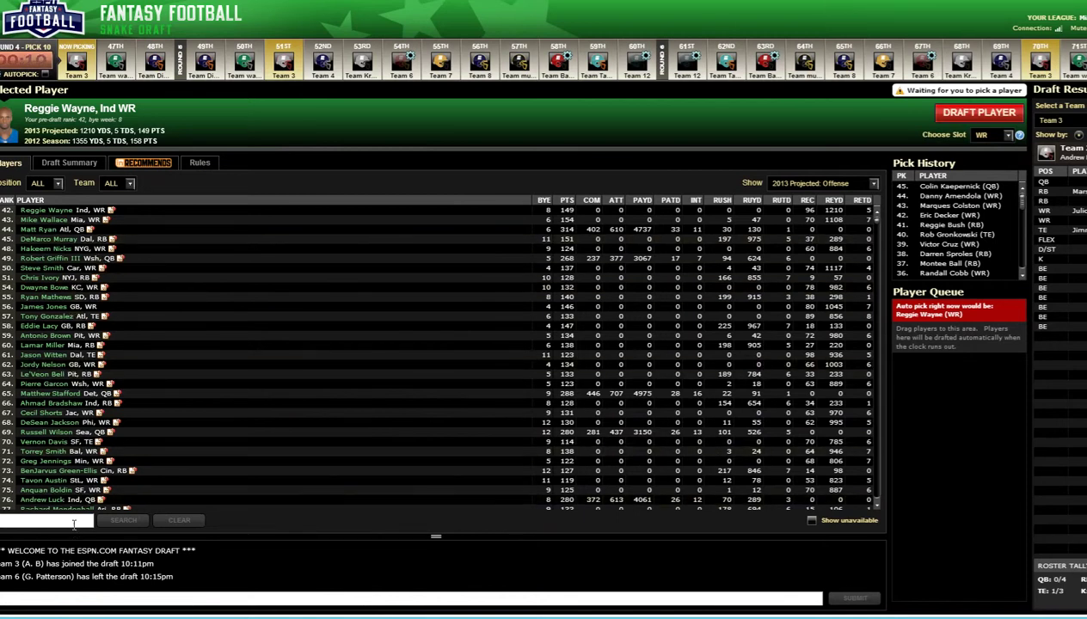
left_click(73, 523)
type("ur")
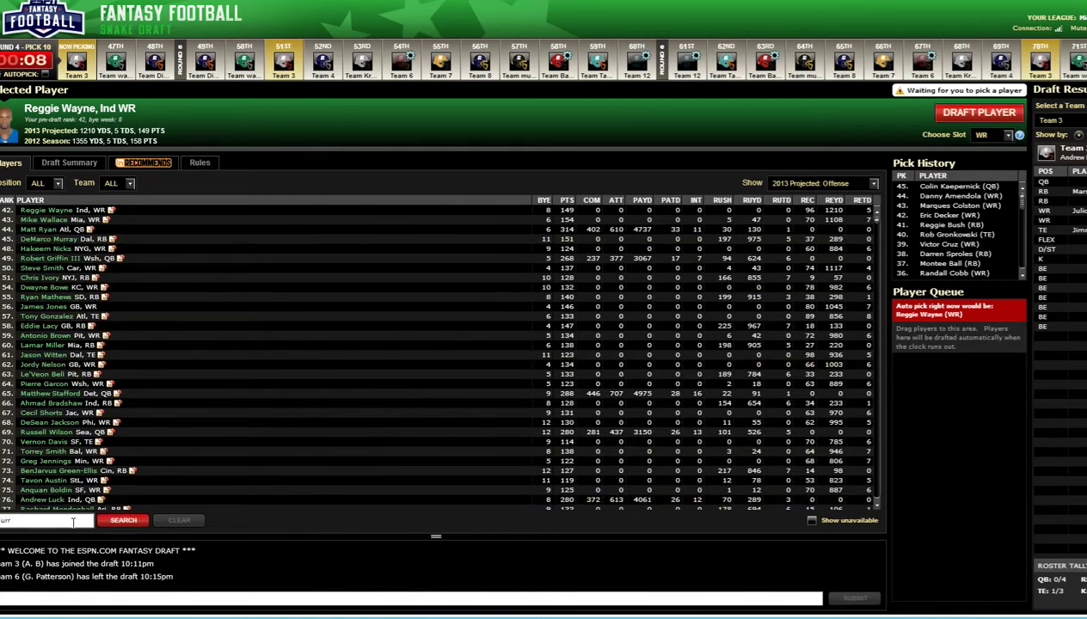
type("r")
key("Return")
left_click(129, 209)
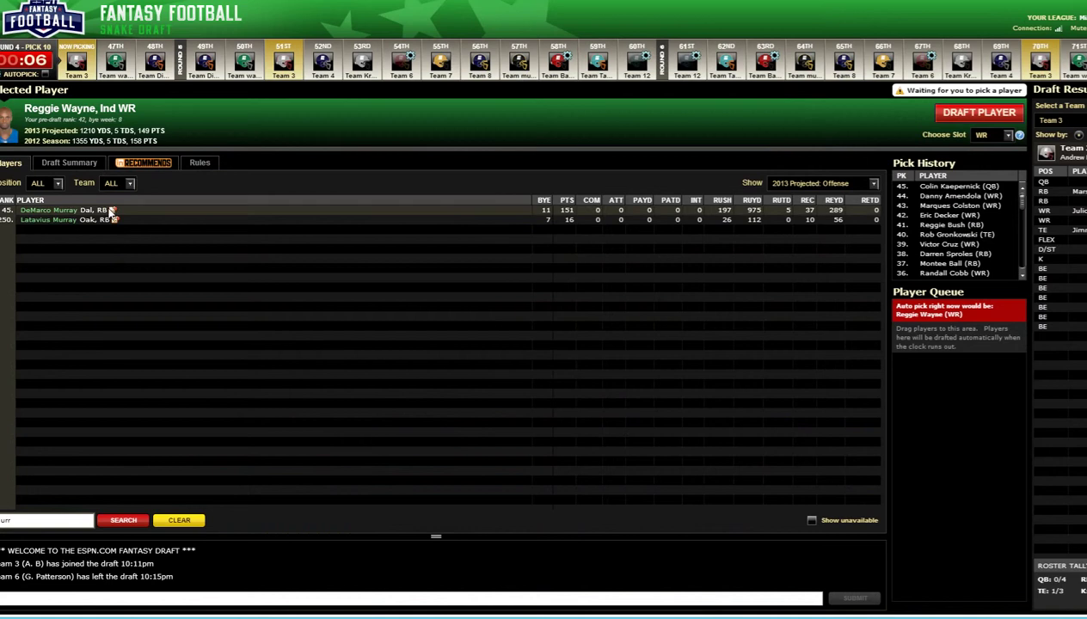
left_click(976, 113)
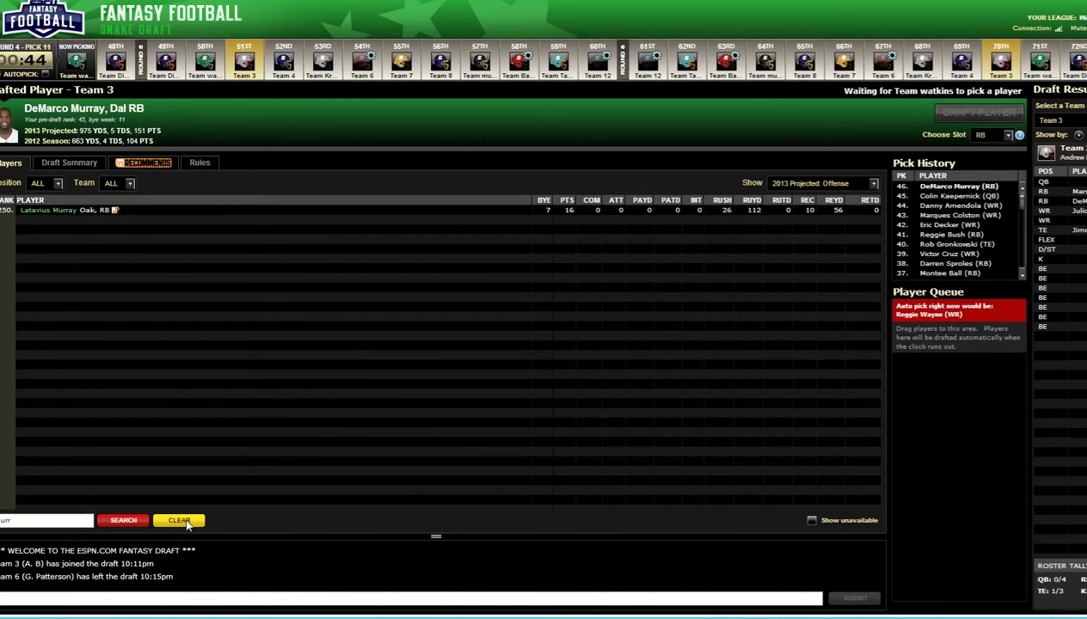
Switch to the Excel draft board and examine the even-round RB dropoff and the Chris Ivory row in My Top 20
key("alt+Tab")
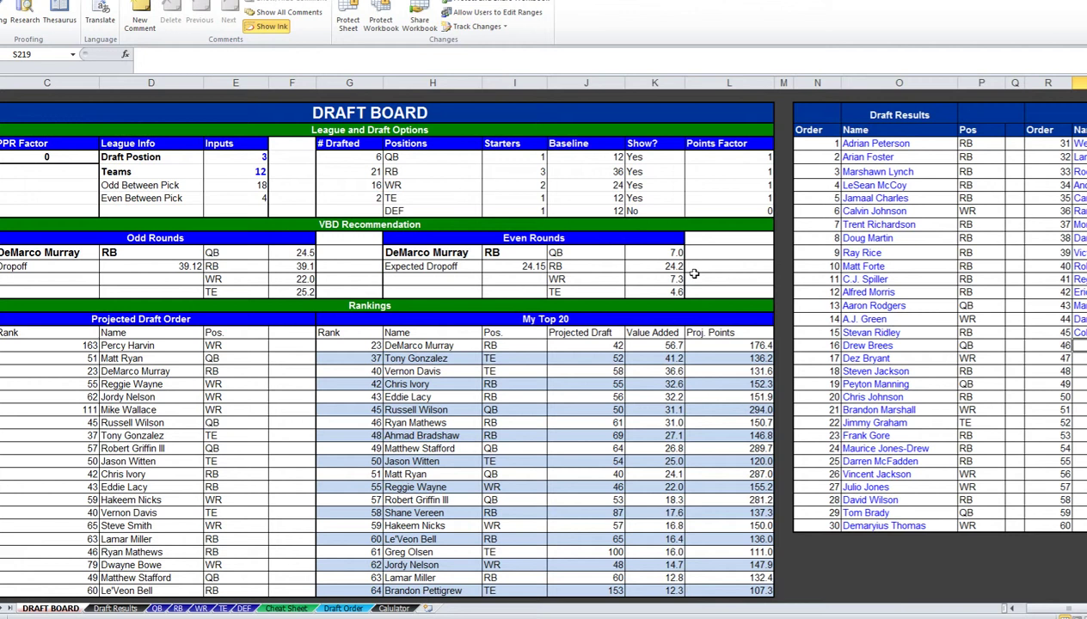
left_click_drag(578, 266, 643, 265)
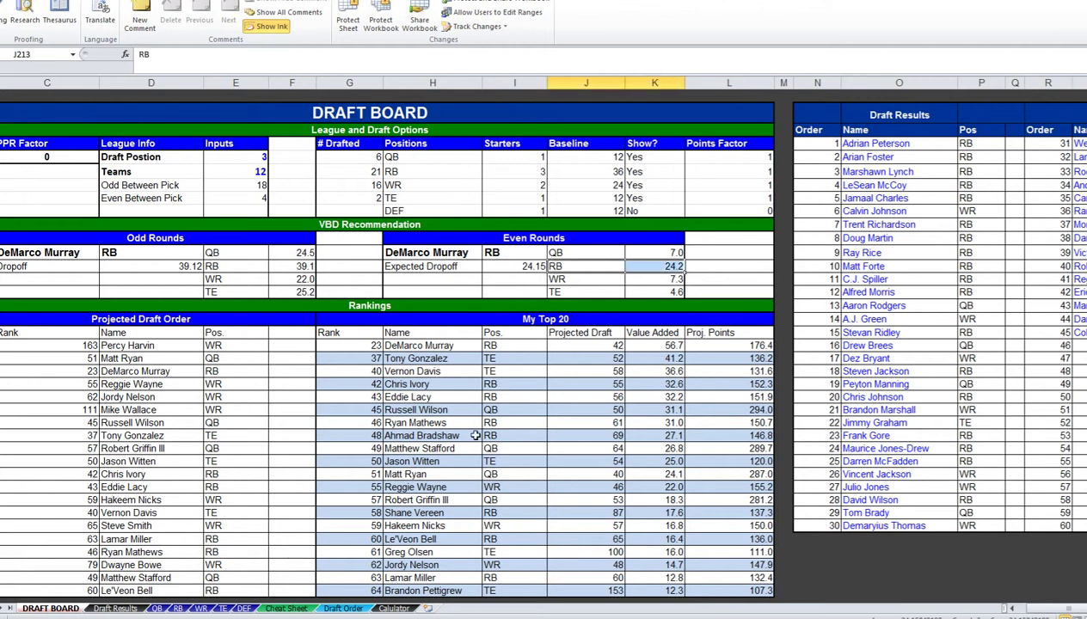
left_click_drag(412, 384, 714, 379)
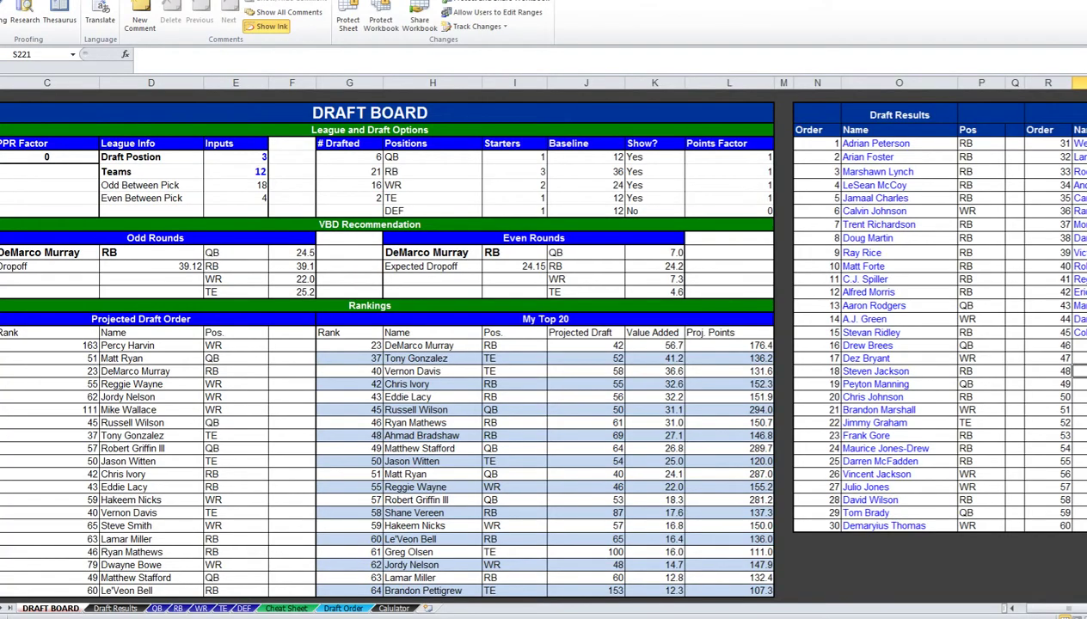
Enter "Mattt Ryan" as the player for pick 46 in the draft results
key("Up")
key("Up")
type("dwa")
key("Escape")
type("Mattt R")
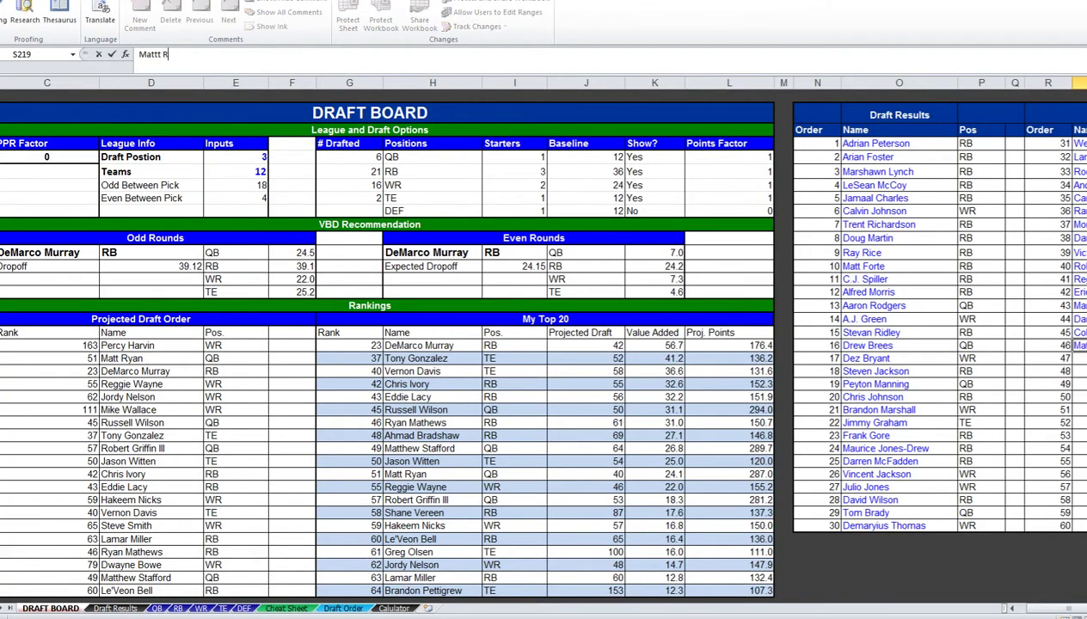
key("Return")
Hide columns N through Q, which hold draft picks 1 to 30
key("Left")
key("Left")
key("Left")
key("Left")
key("Left")
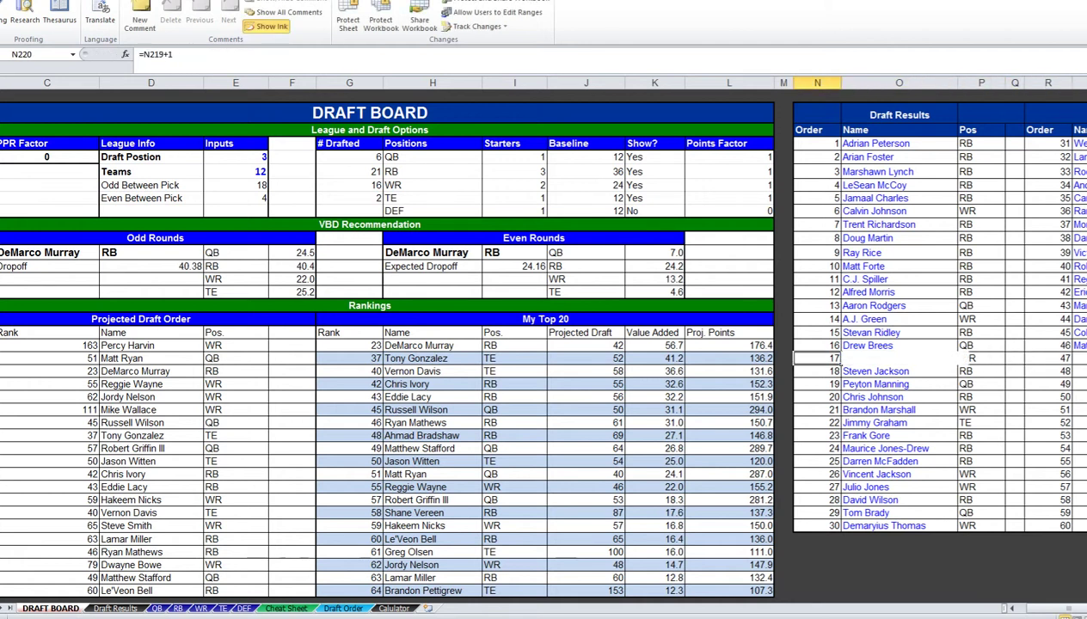
key("ctrl+space")
key("shift+Right")
key("shift+Right")
key("shift+Right")
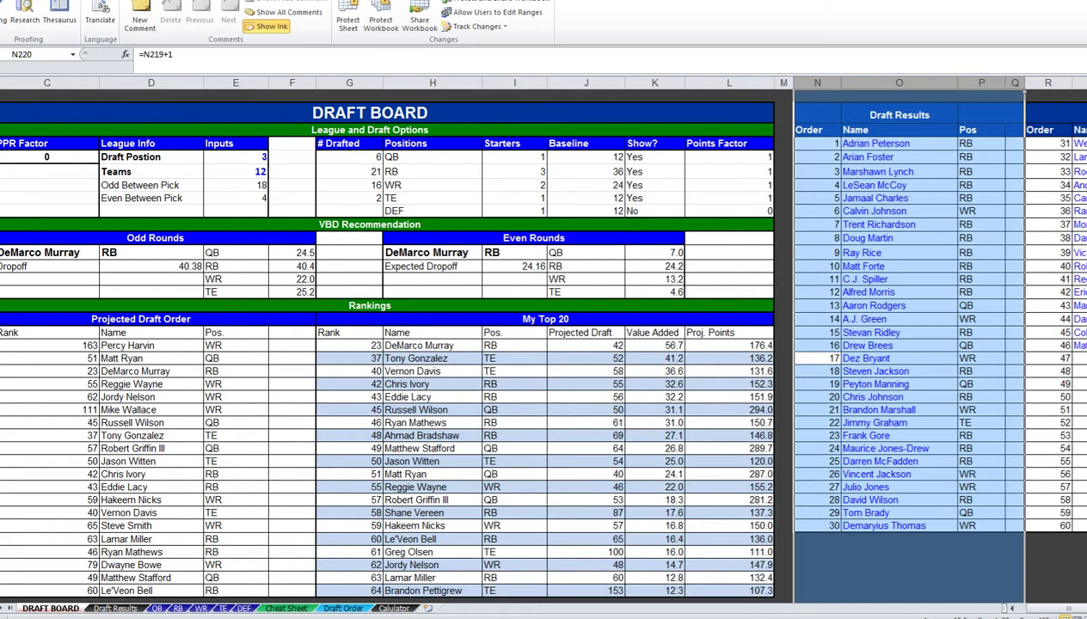
right_click(872, 129)
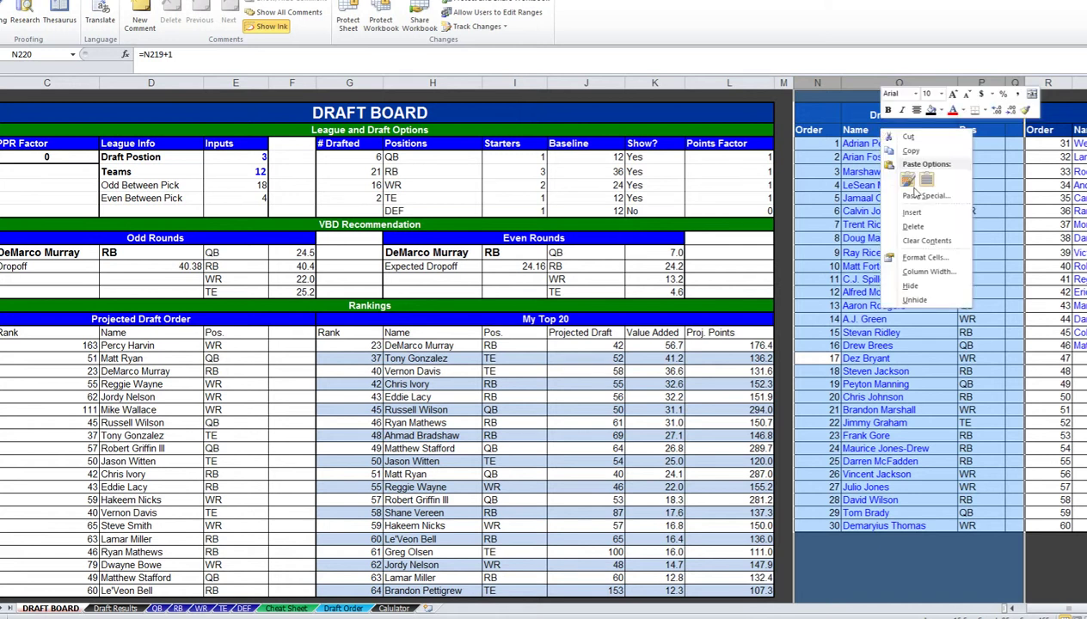
left_click(930, 291)
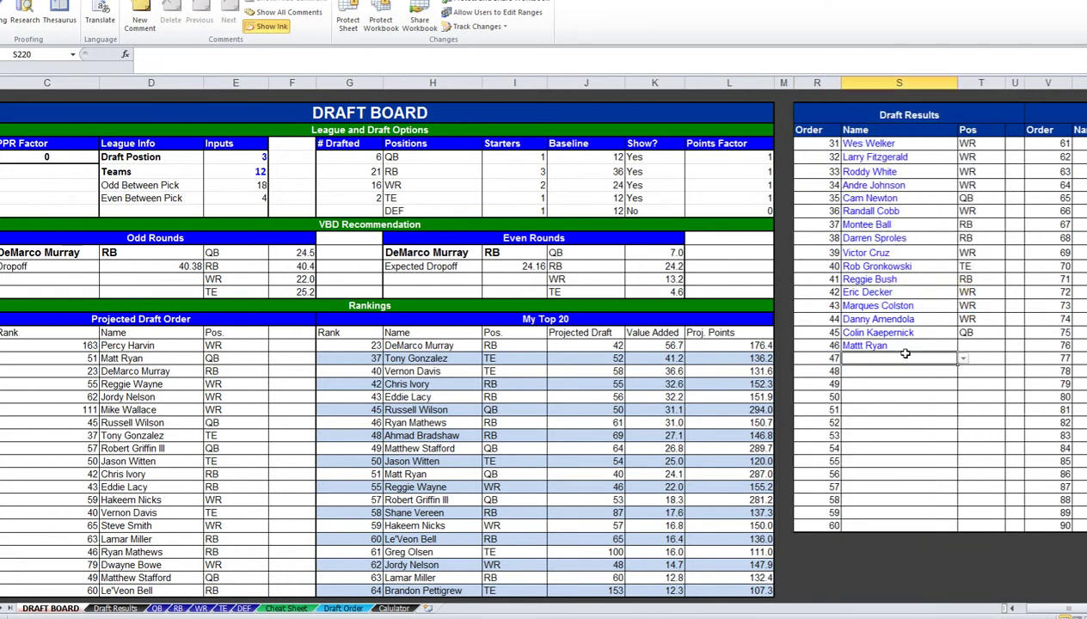
Check the pick history in the ESPN draft room and enter Reggie Wayne as pick 47 on the Excel draft board
key("alt+Tab")
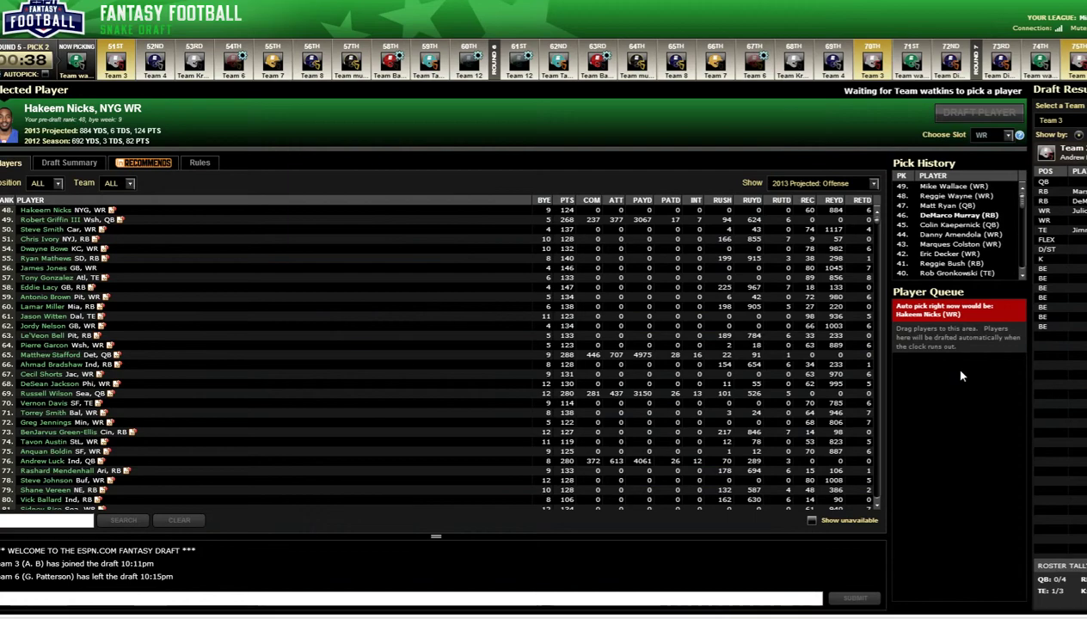
key("alt+Tab")
type("Reggie Wayne")
key("Return")
key("alt+Tab")
key("alt+Tab")
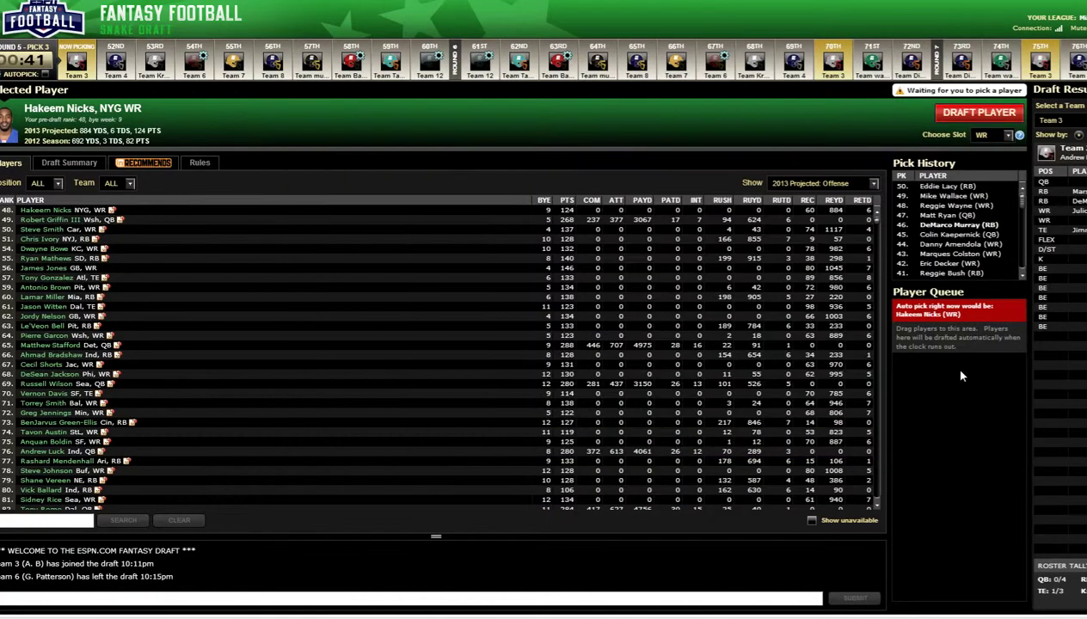
Correct the misspelled player name at pick 46 to Matt Ryan
key("Up")
key("Up")
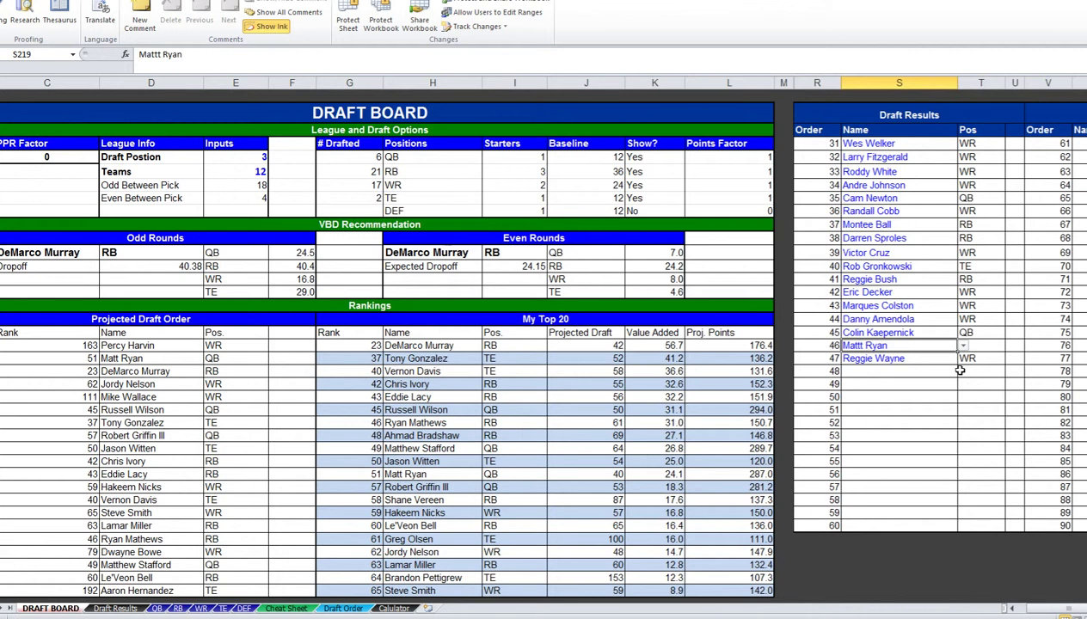
key("F2")
key("Left")
key("Left")
key("Left")
key("Left")
key("BackSpace")
key("Return")
key("Down")
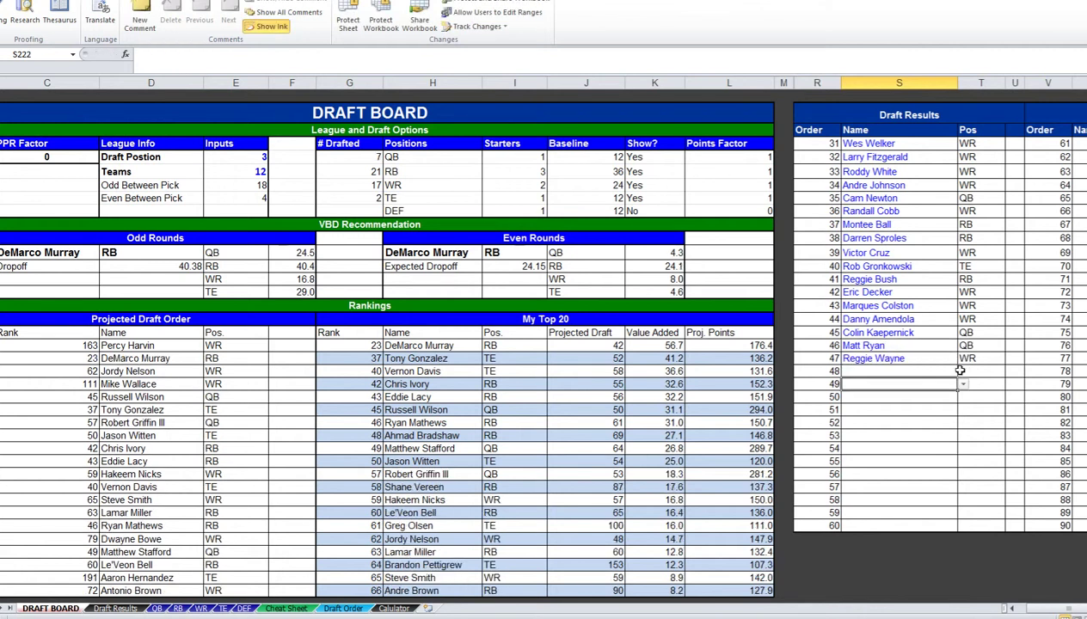
Move Matt Ryan and Reggie Wayne down to picks 47 and 48, and enter DeMarco Murray as pick 46
key("alt+Tab")
key("alt+Tab")
key("alt+Tab")
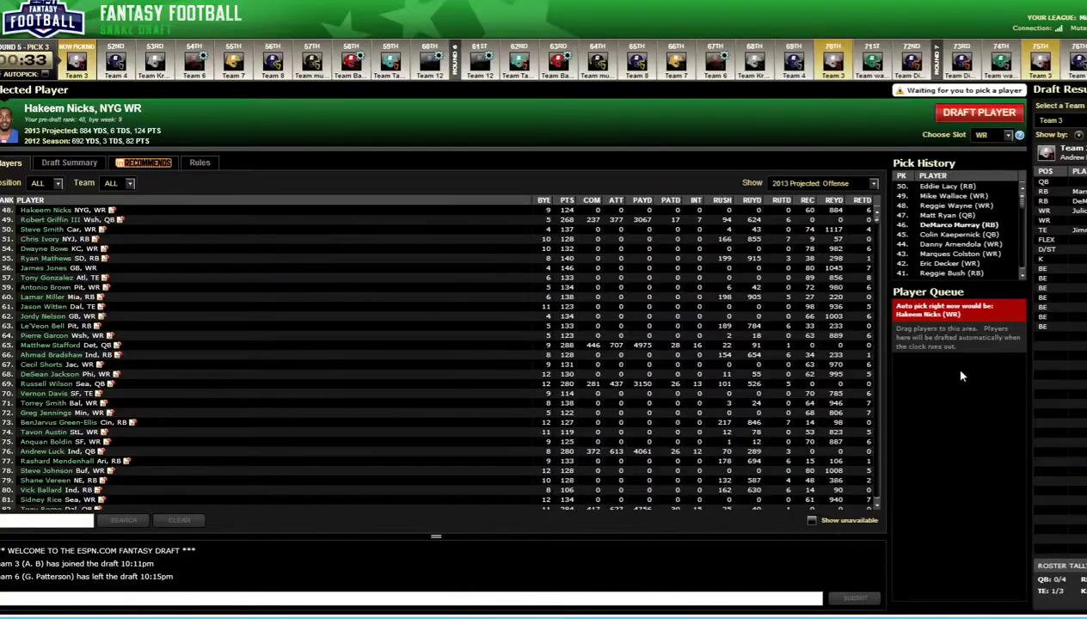
key("alt+Tab")
key("Up")
key("Down")
key("Up")
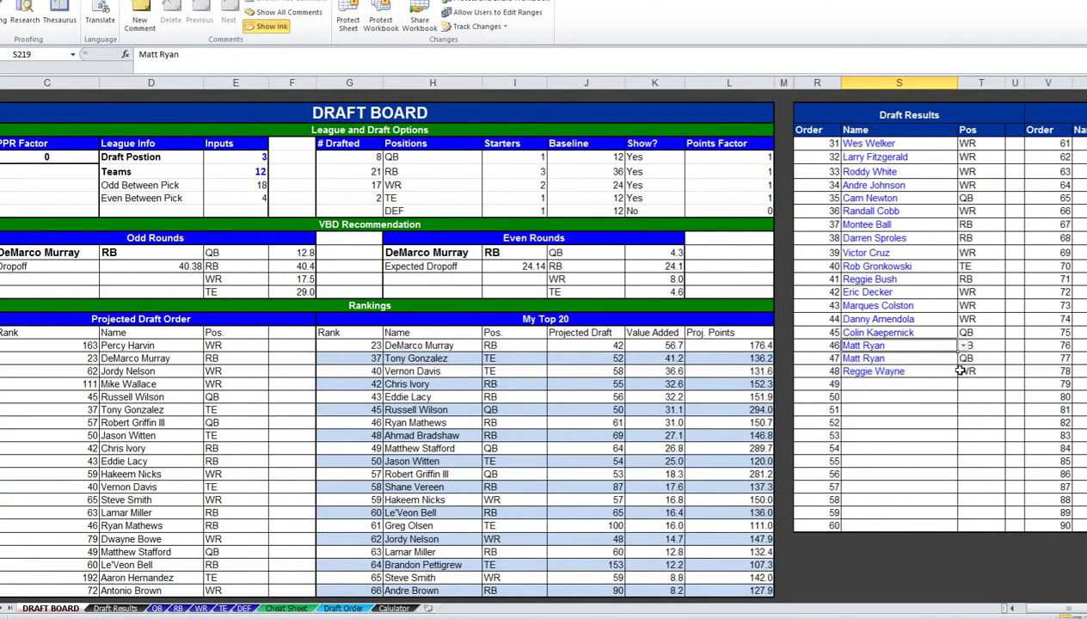
type("Demarc")
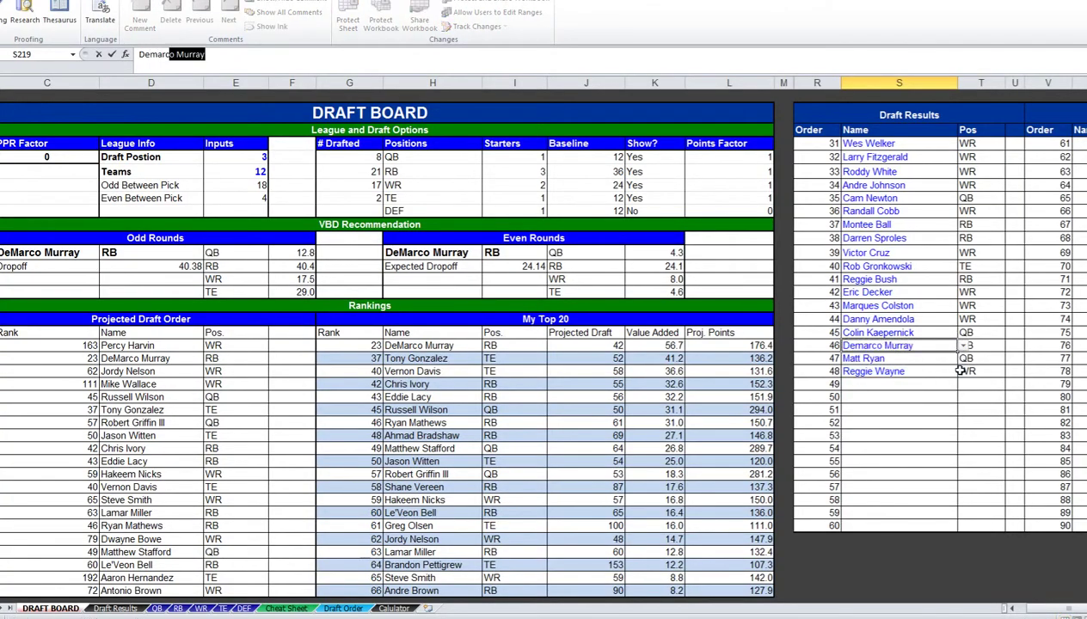
type("o")
key("Return")
key("Down")
key("Down")
Check the ESPN pick history and enter Mike Wallace as pick 49 and Eddie Lacy as pick 50 in the Excel draft results
key("alt+Tab")
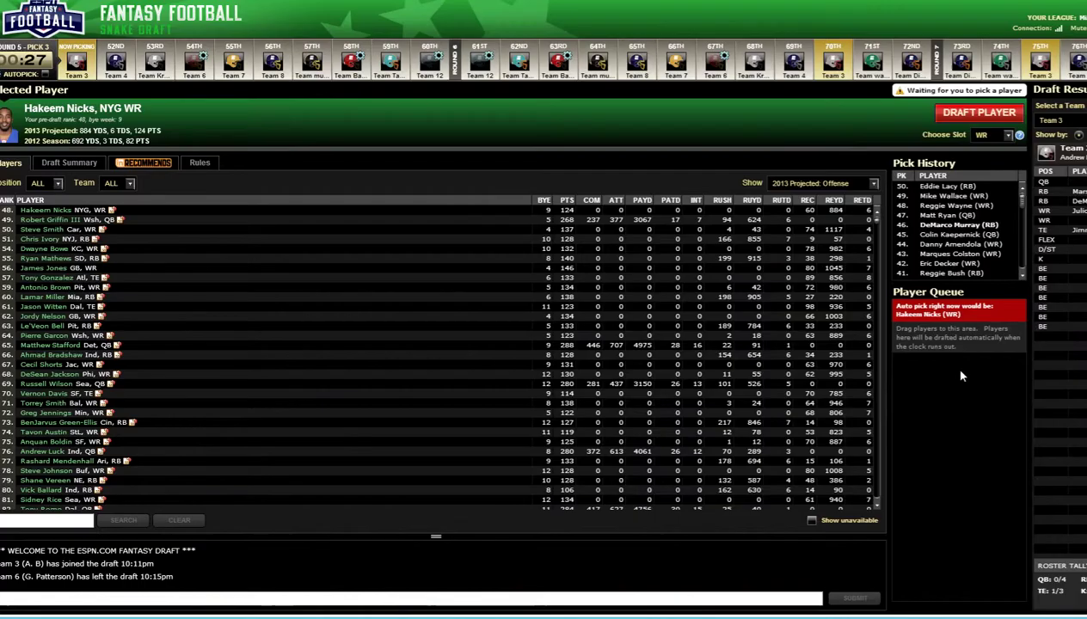
key("alt+Tab")
type("Mike Wall")
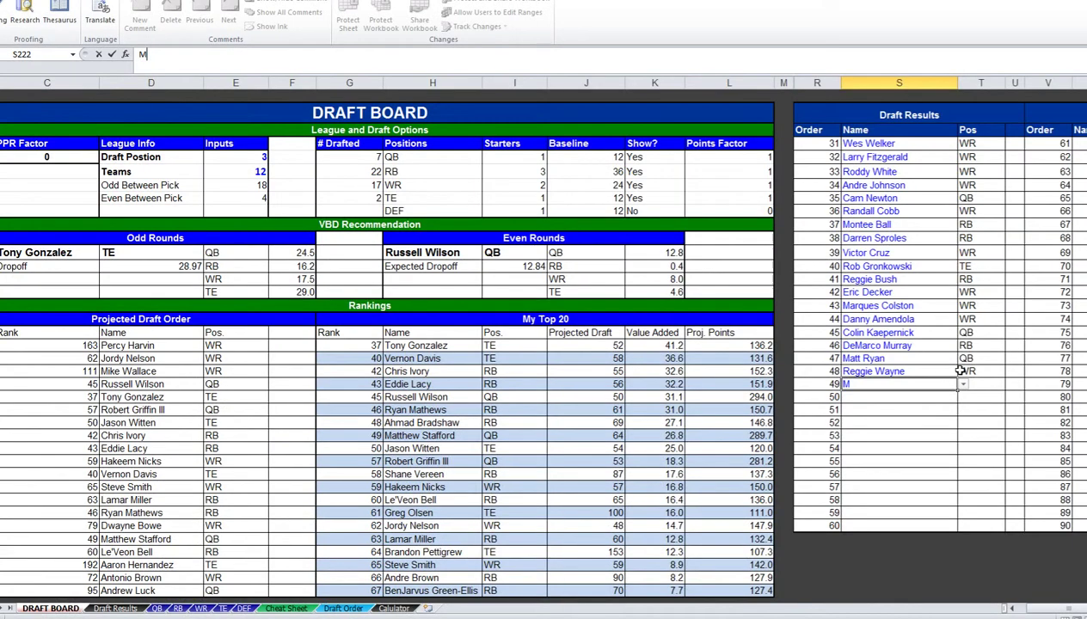
key("Return")
key("alt+Tab")
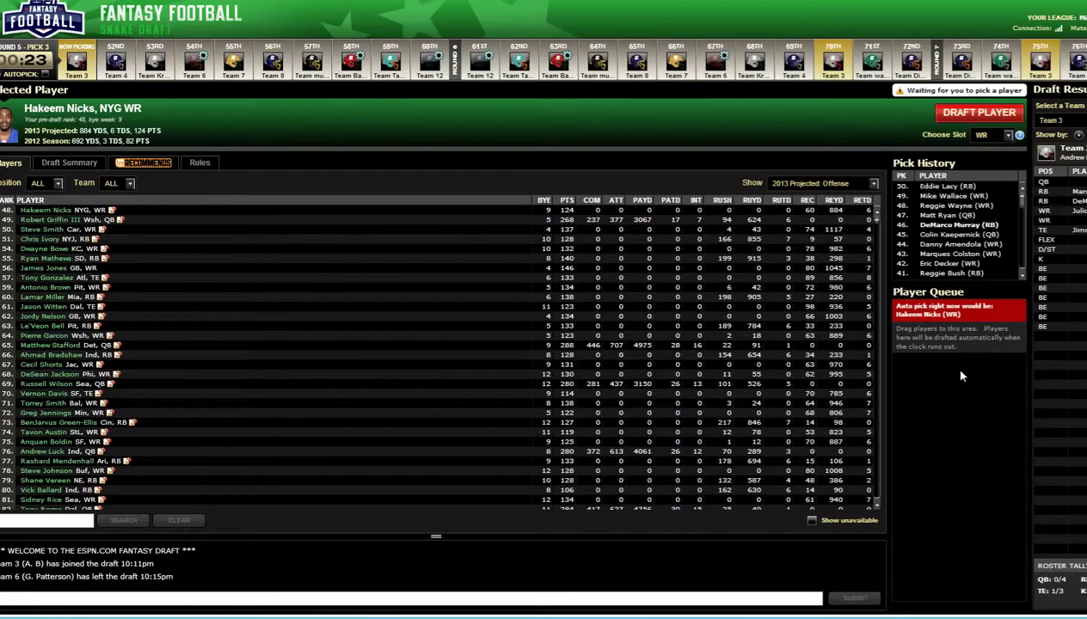
key("alt+Tab")
type("Eddie Lacy")
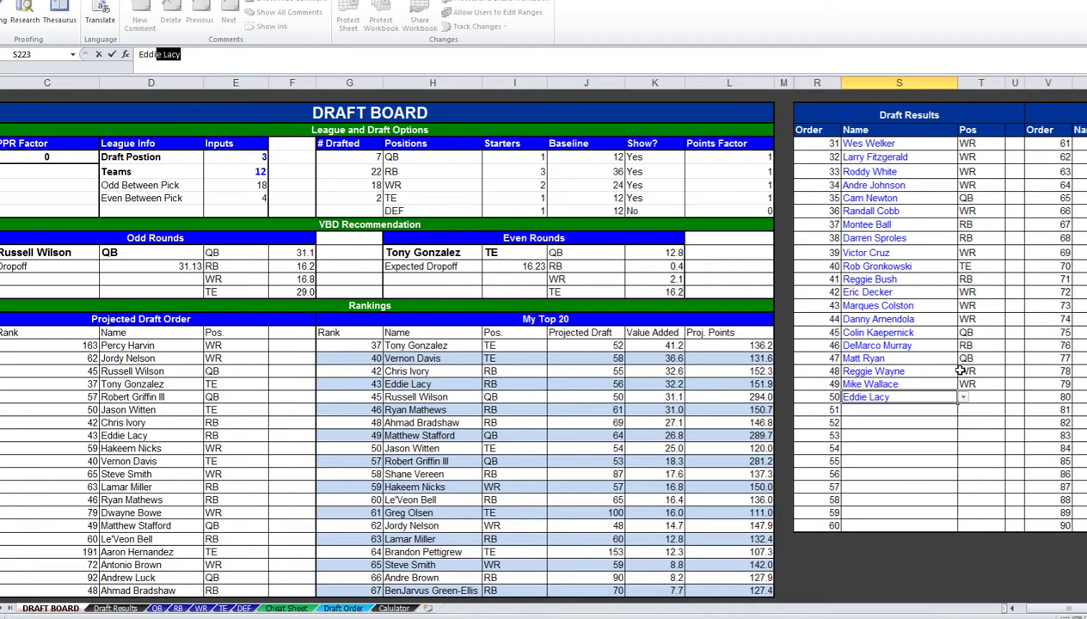
key("Return")
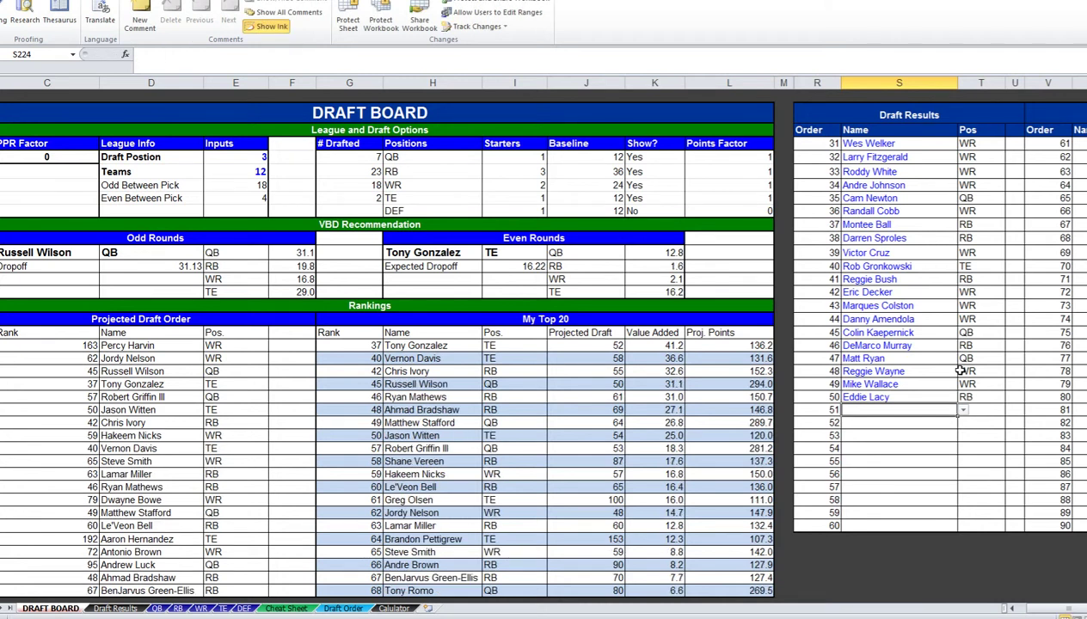
key("Up")
Switch to the ESPN draft room, select Russell Wilson and draft him
key("alt+Tab")
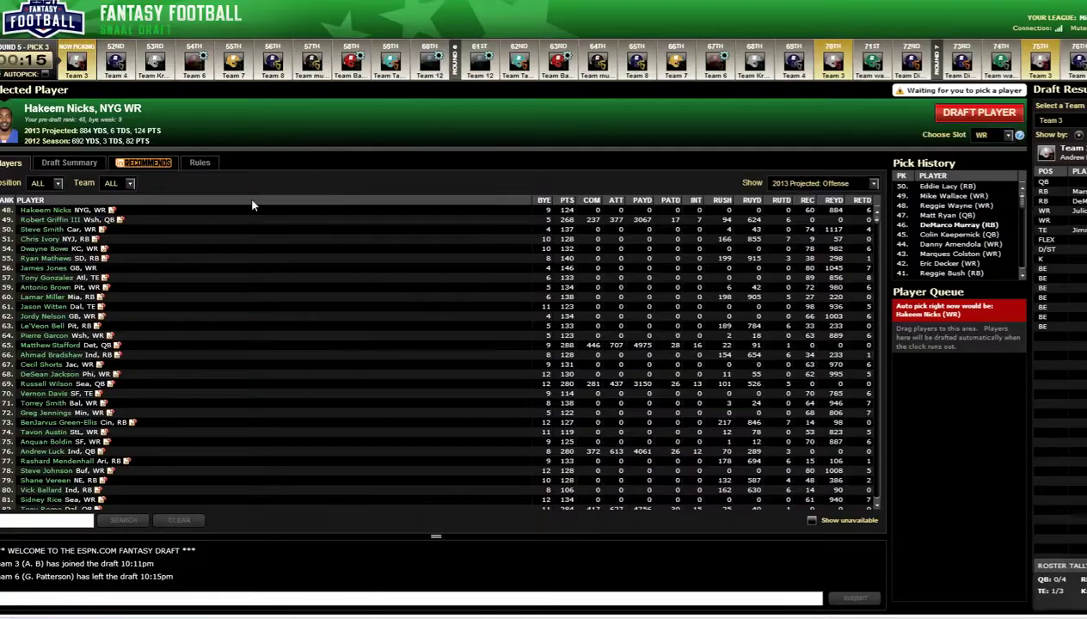
key("alt+Tab")
key("alt+Tab")
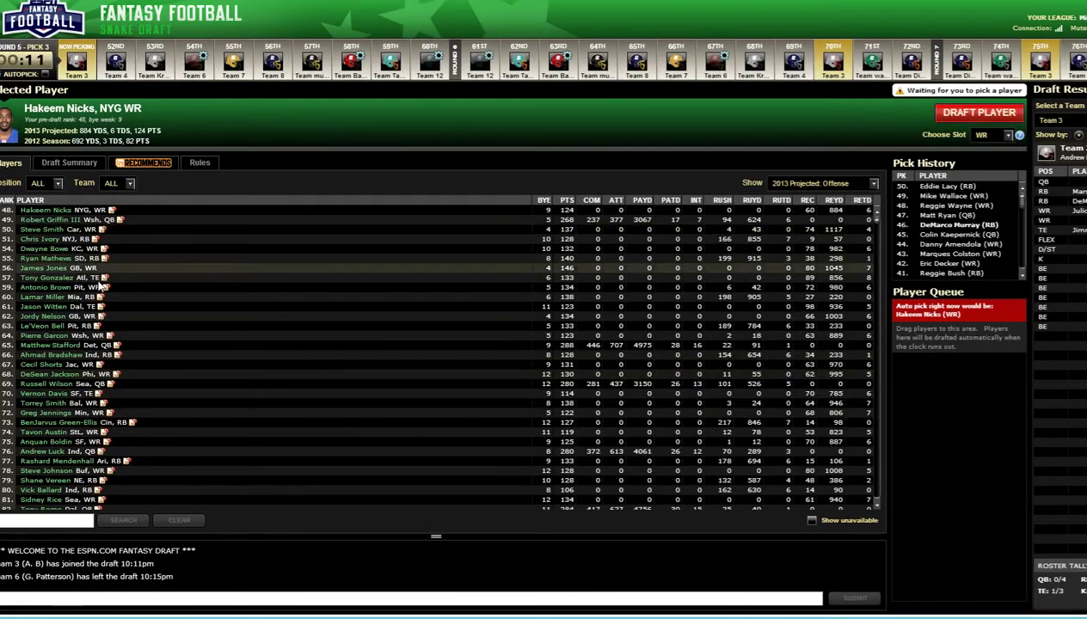
left_click(87, 383)
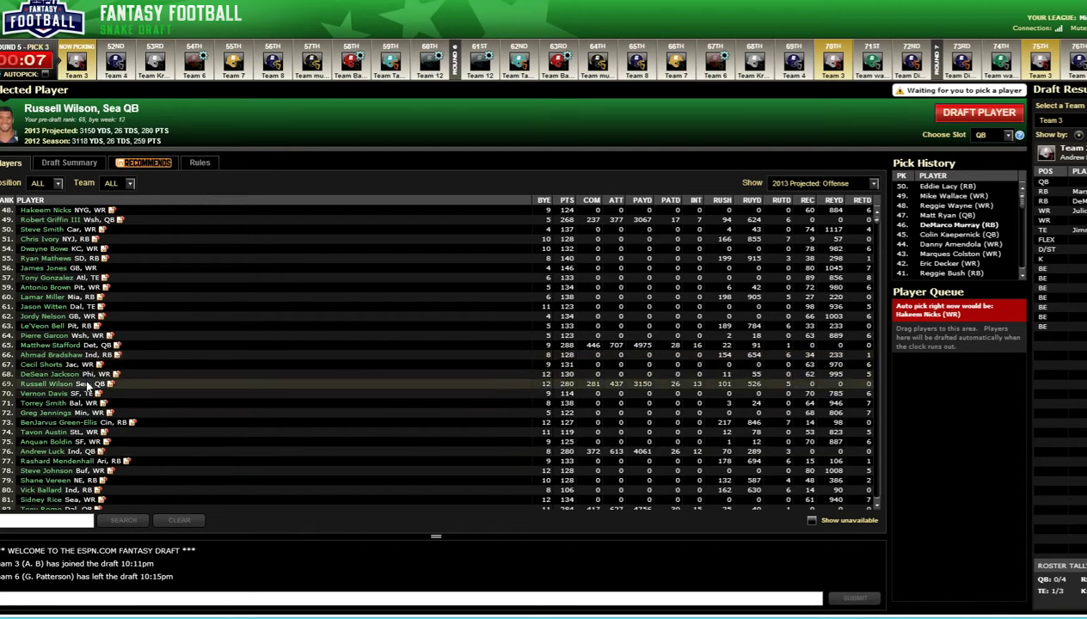
left_click(974, 121)
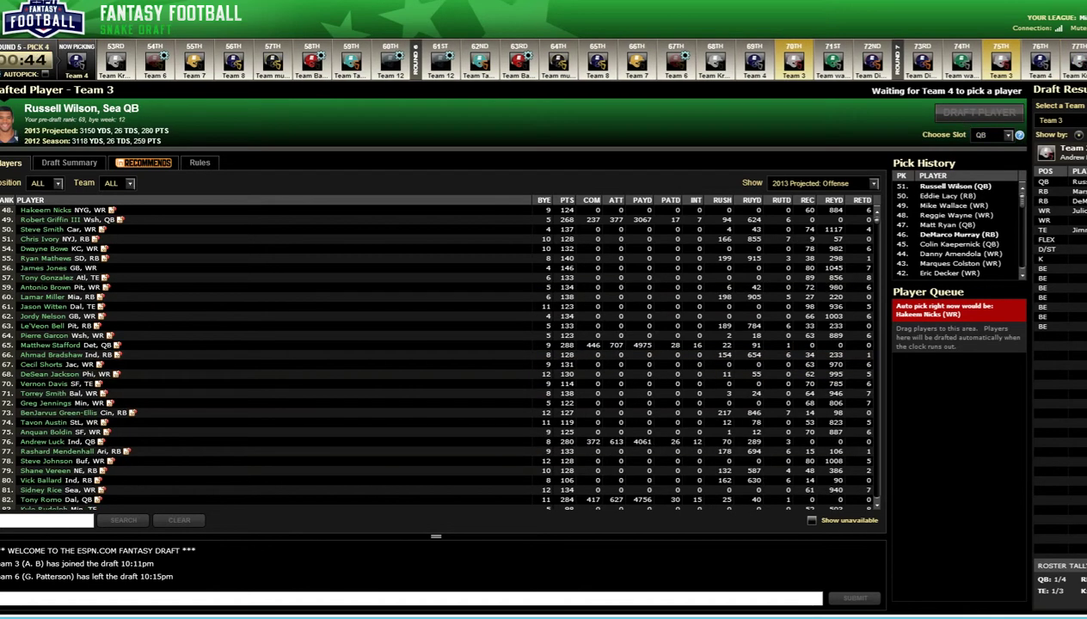
Switch to the Excel draft board and compare the odd-round dropoff values for QB, RB and TE
key("alt+Tab")
key("alt+Tab")
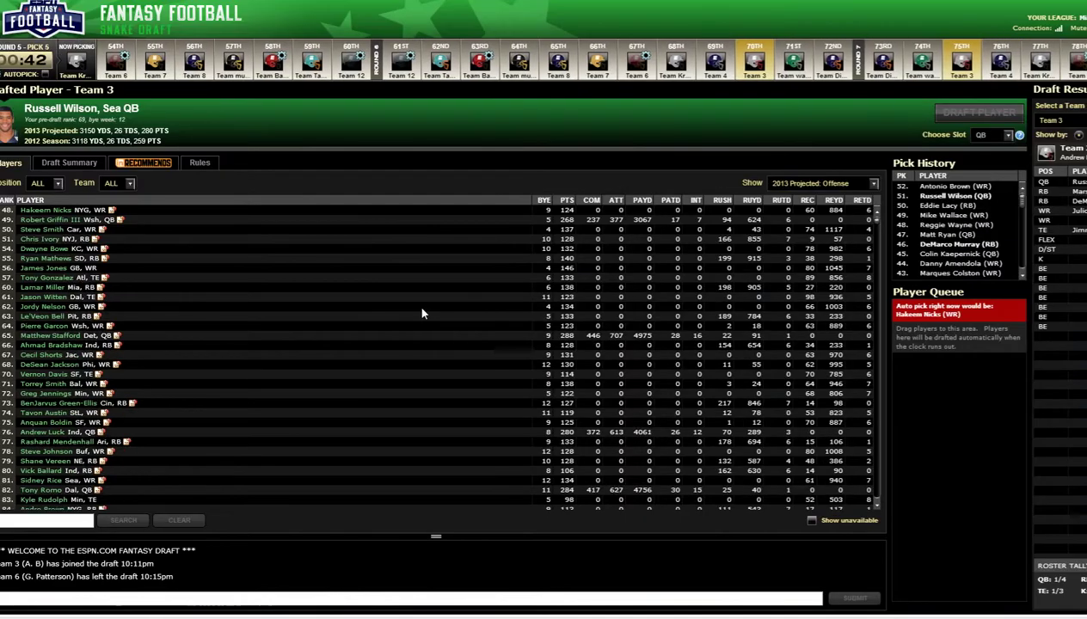
key("alt+Tab")
left_click_drag(273, 252, 340, 267)
left_click_drag(293, 296, 353, 291)
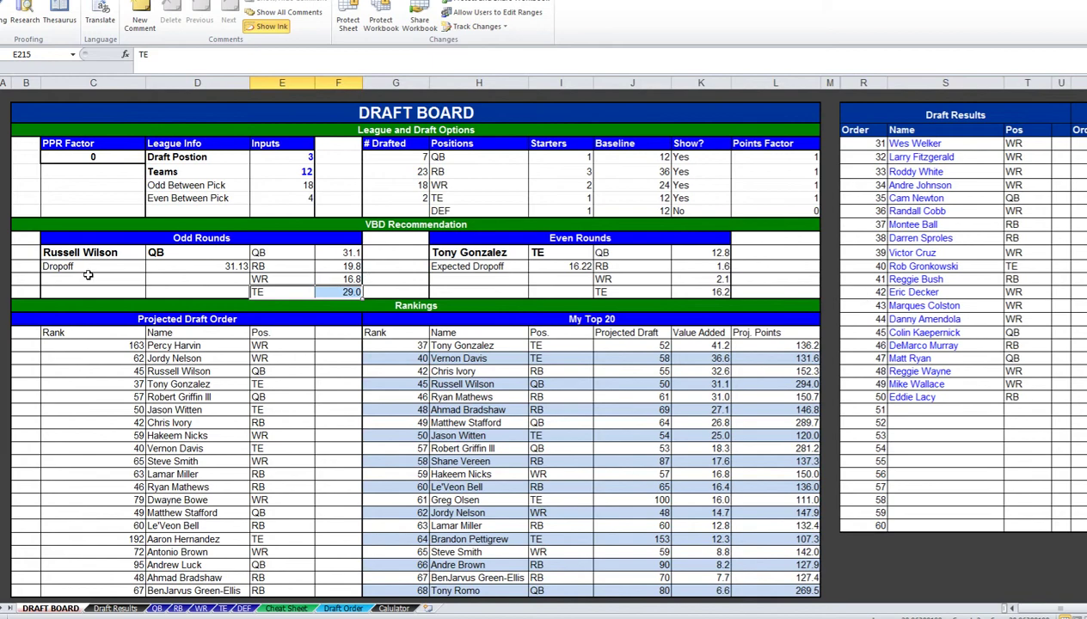
Check the ESPN pick history and enter Antonio Brown as pick 51 in the Excel draft results
key("alt+Tab")
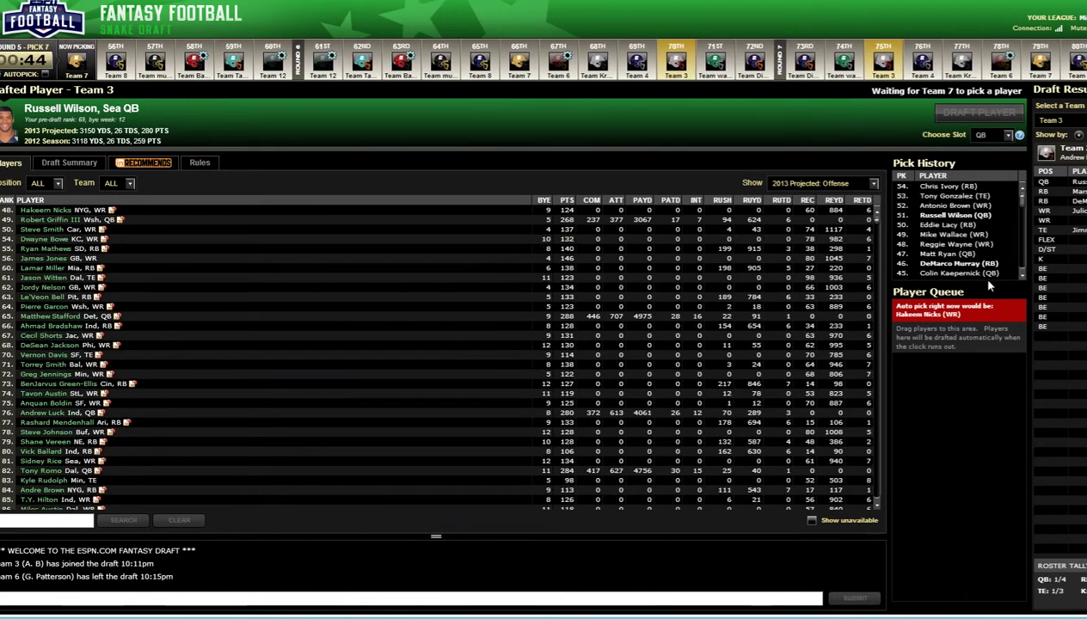
key("alt+Tab")
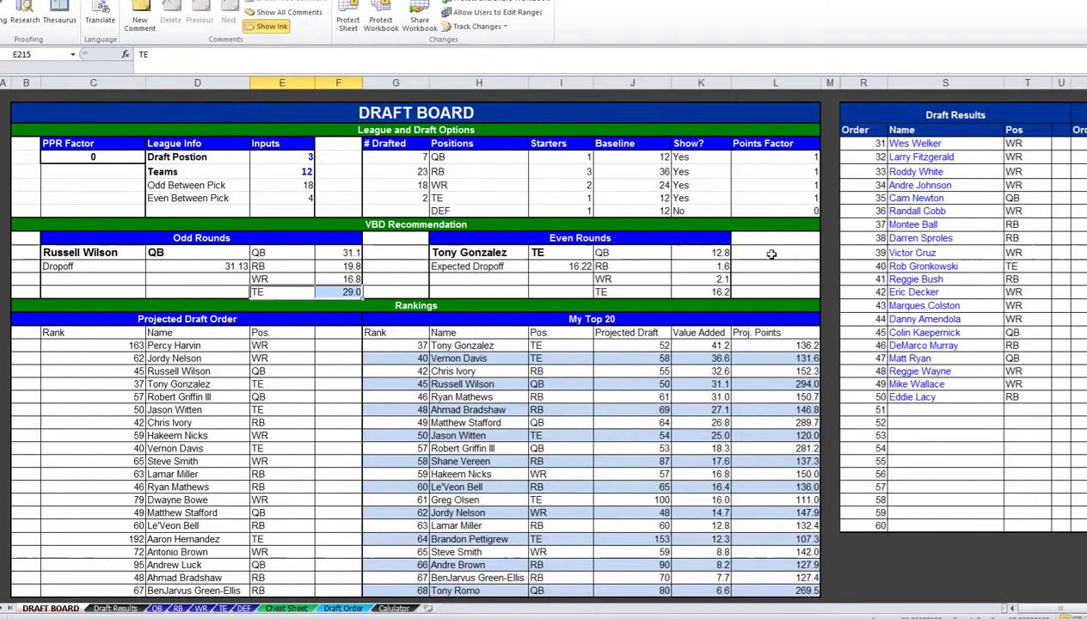
left_click(928, 410)
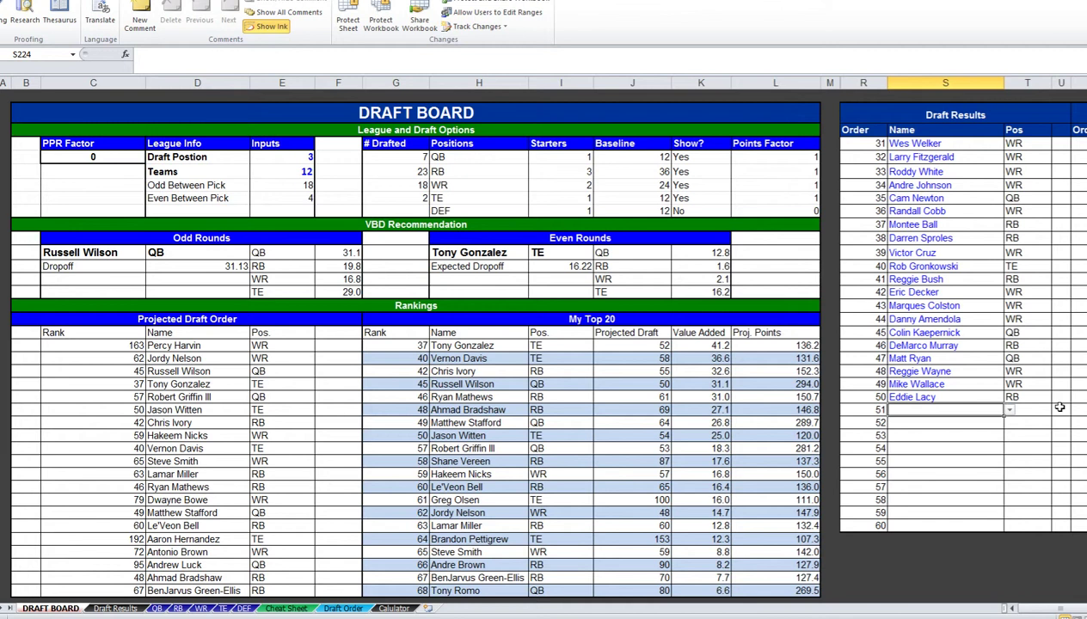
key("alt+Tab")
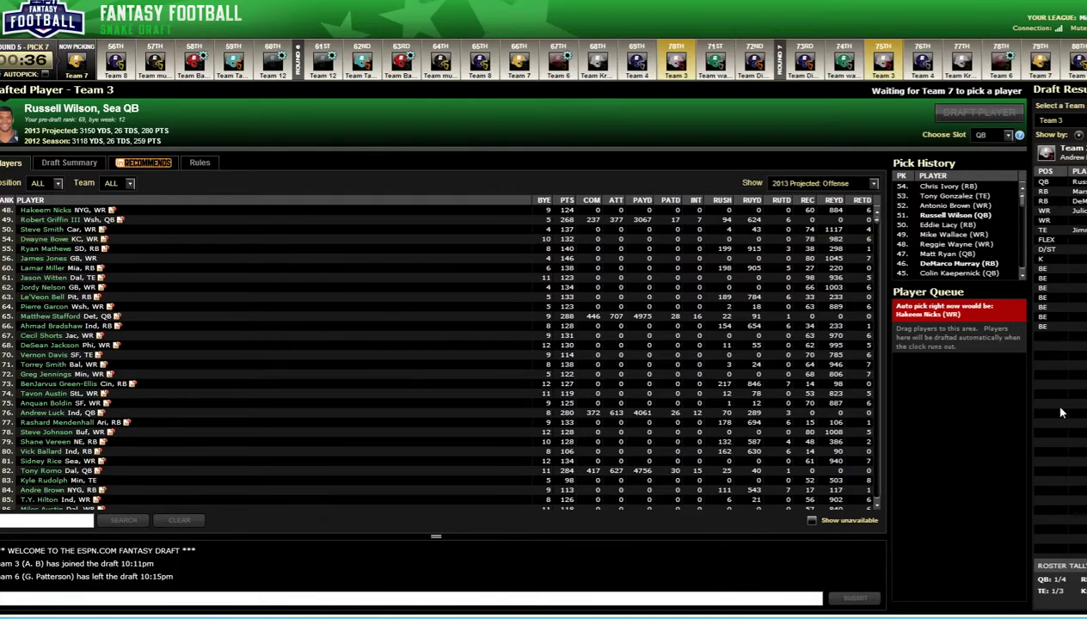
key("alt+Tab")
type("An")
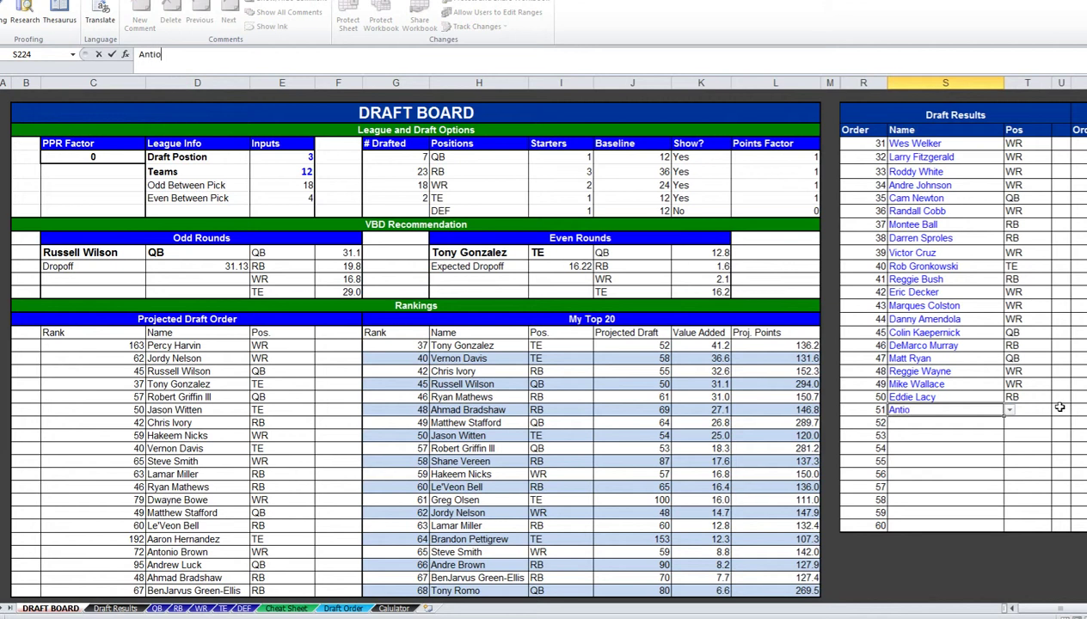
type("tonio Brown")
key("Return")
Check the ESPN pick history and enter Tony Gonzalez as pick 52 and Chris Ivory as pick 53 in Excel
key("alt+Tab")
key("alt+Tab")
type("Tony Gon")
key("Return")
key("alt+Tab")
key("alt+Tab")
type("Chris Ivory")
key("Return")
Switch to the ESPN draft room and compare the rosters of the two teams picking after Team 3 with Team 3's own
key("alt+Tab")
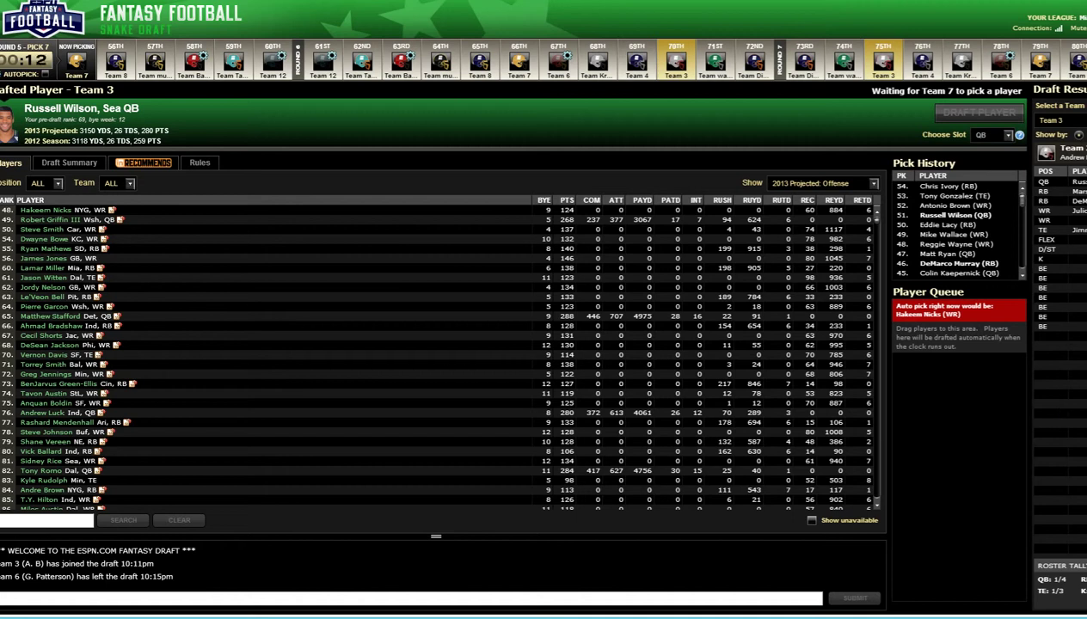
left_click(706, 65)
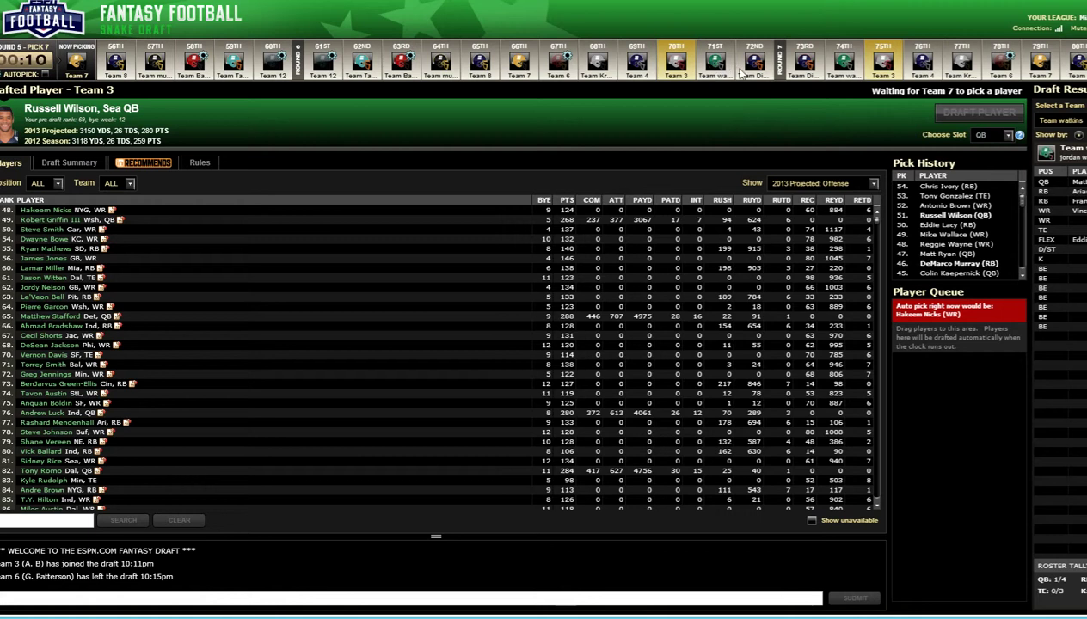
left_click(756, 66)
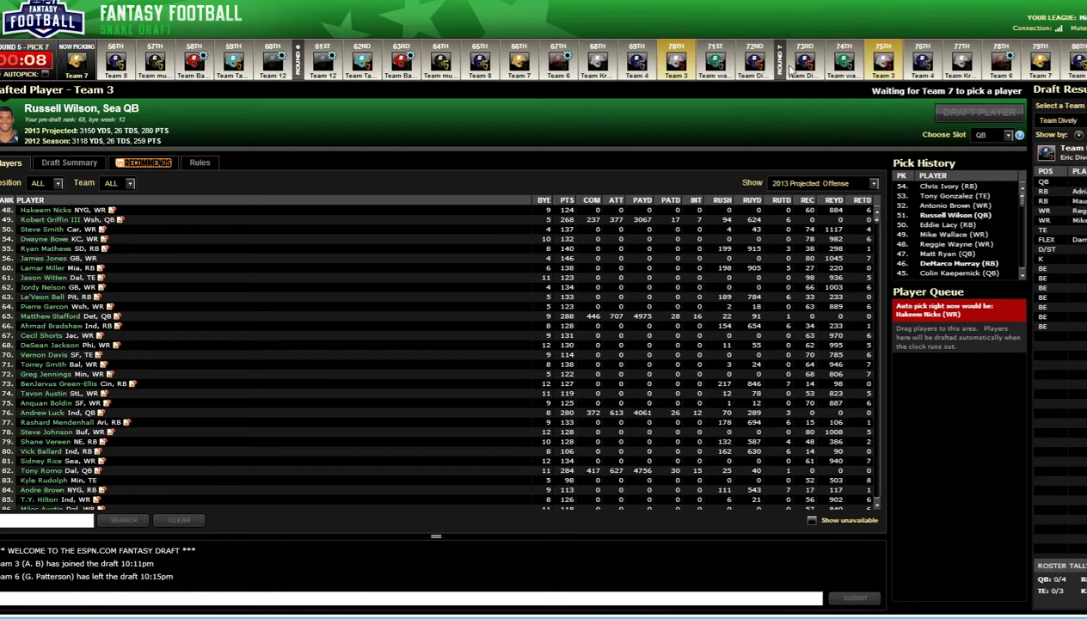
left_click(715, 66)
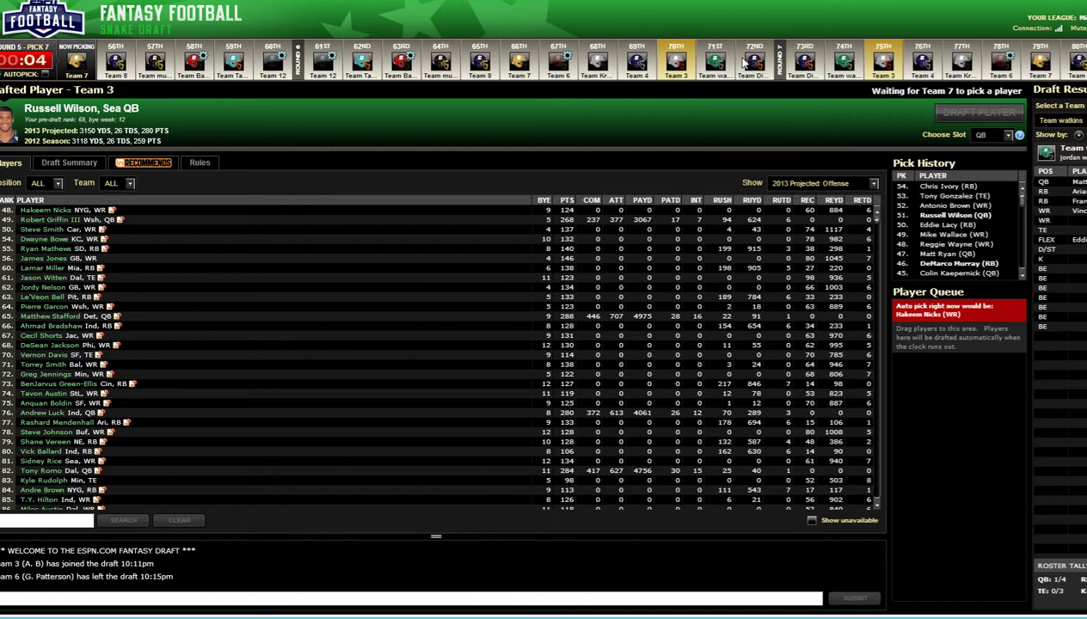
left_click(746, 68)
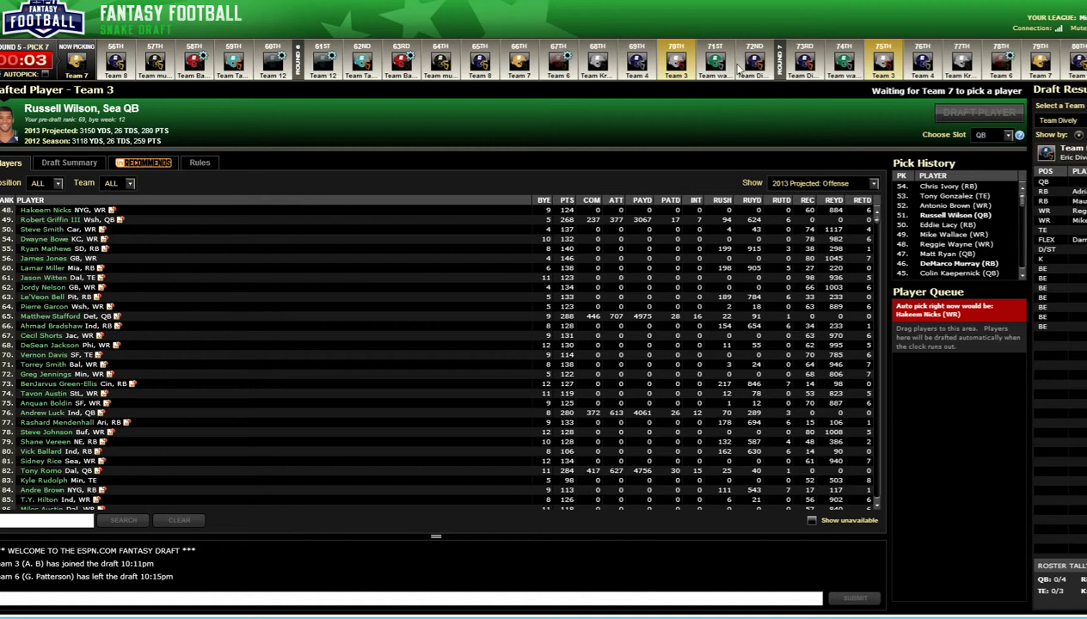
left_click(673, 71)
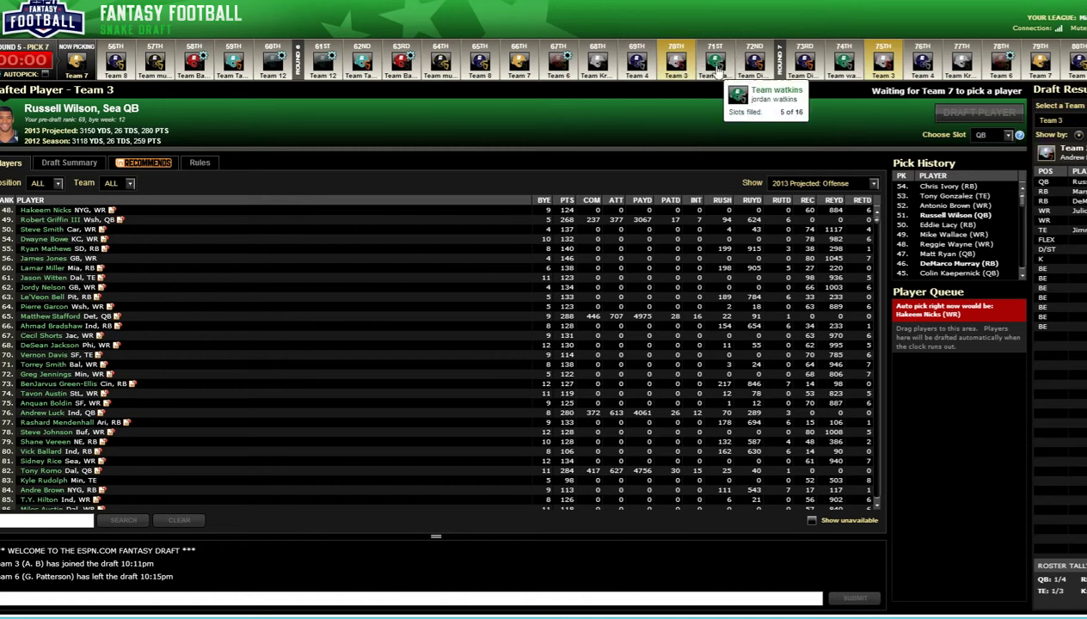
left_click(721, 66)
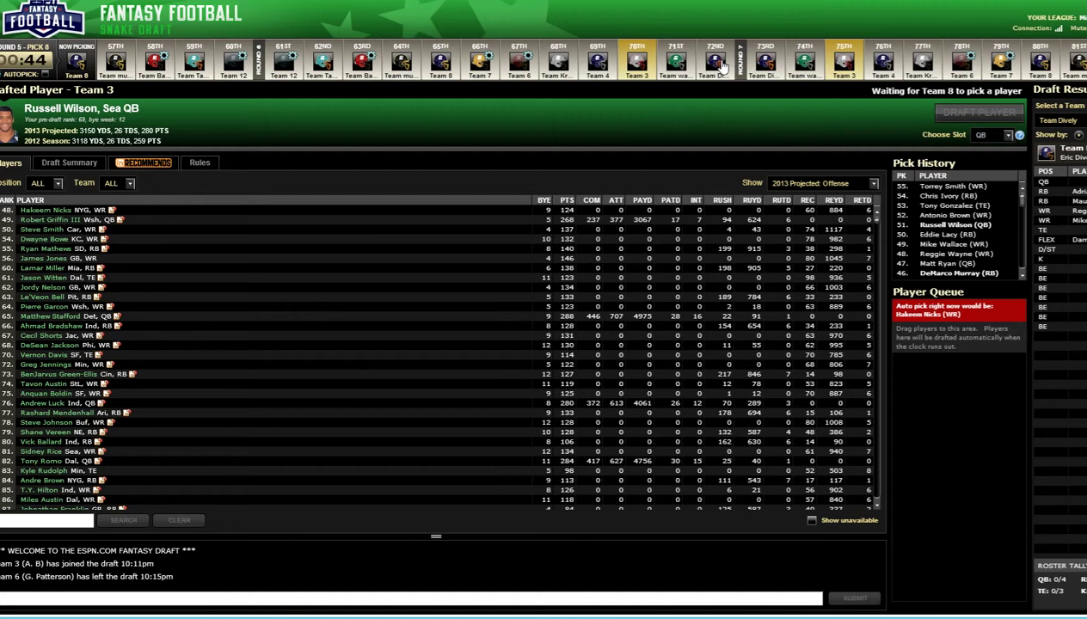
left_click(680, 66)
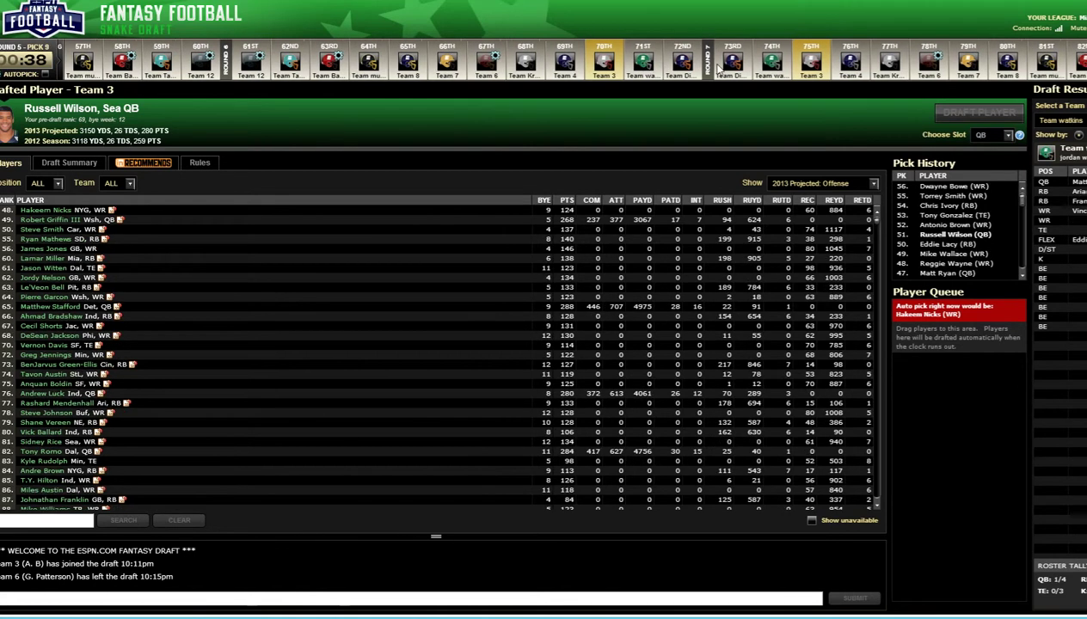
left_click(676, 70)
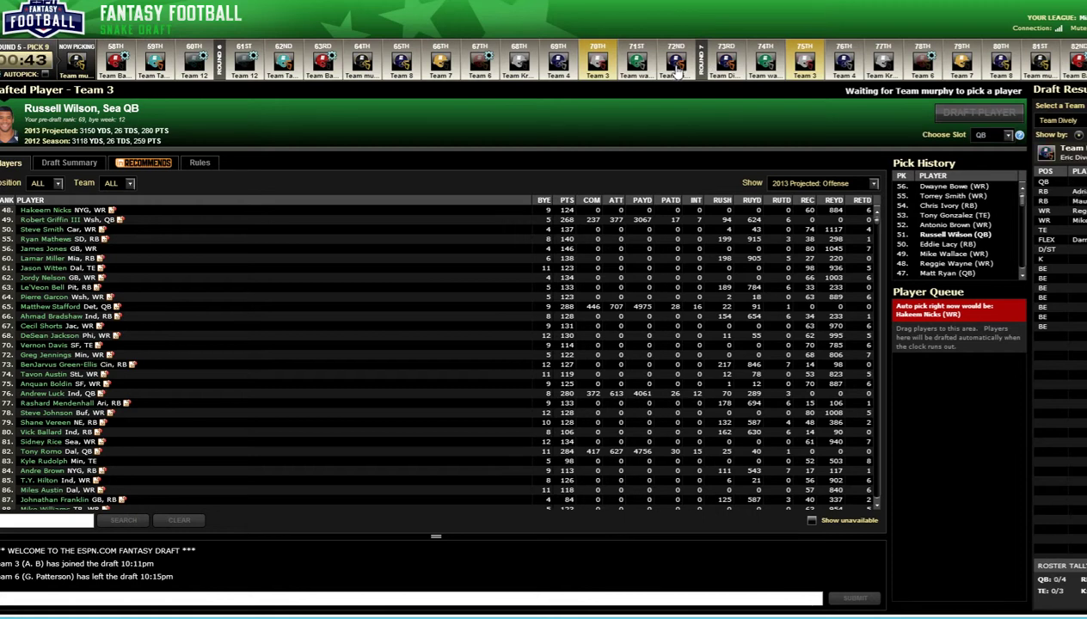
left_click(641, 69)
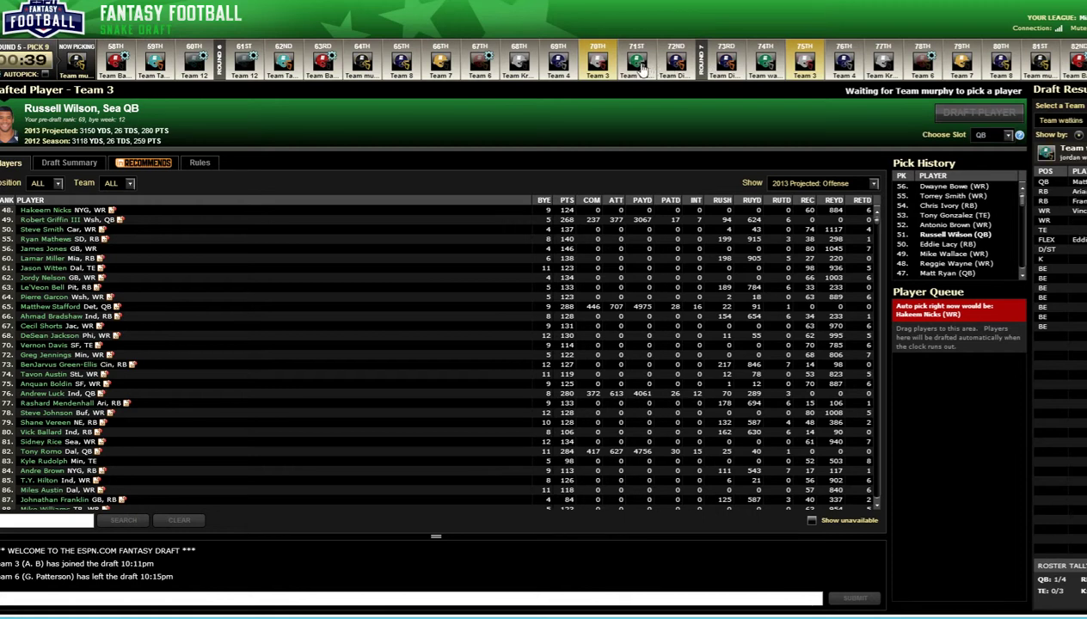
left_click(600, 65)
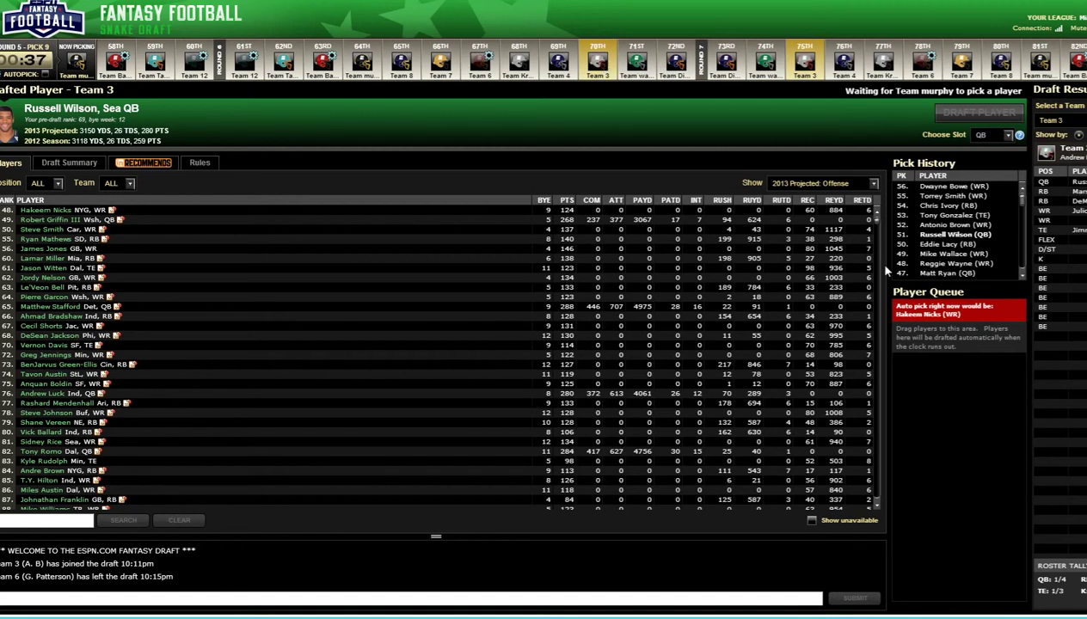
Switch to the Excel draft board and enter Torrey Smith as pick 54 and Dwayne Bowe as pick 55
key("alt+Tab")
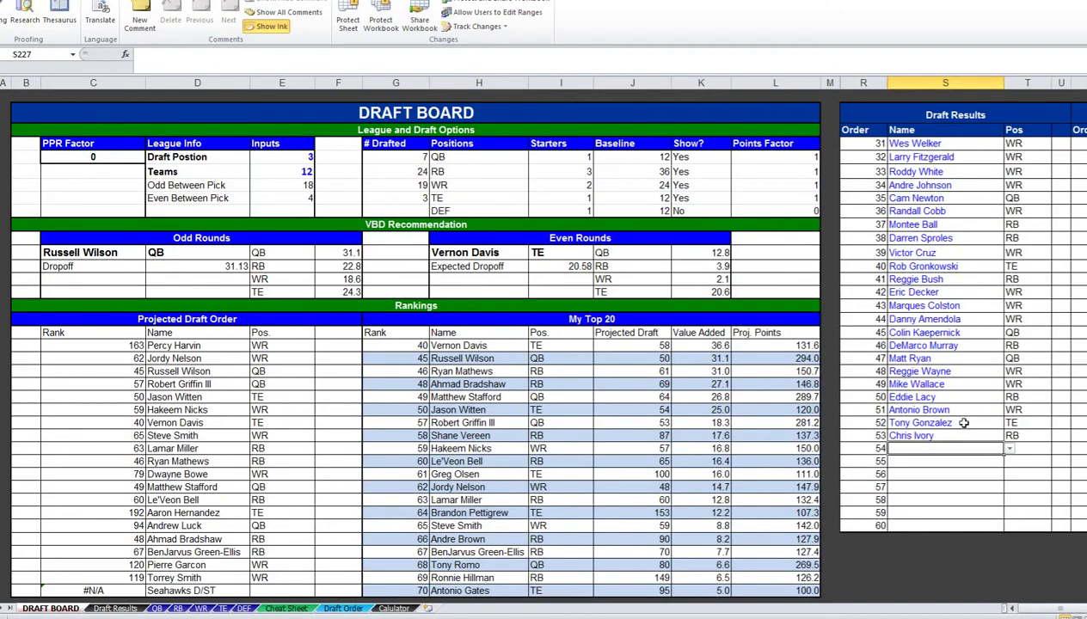
type("Torrey Smith")
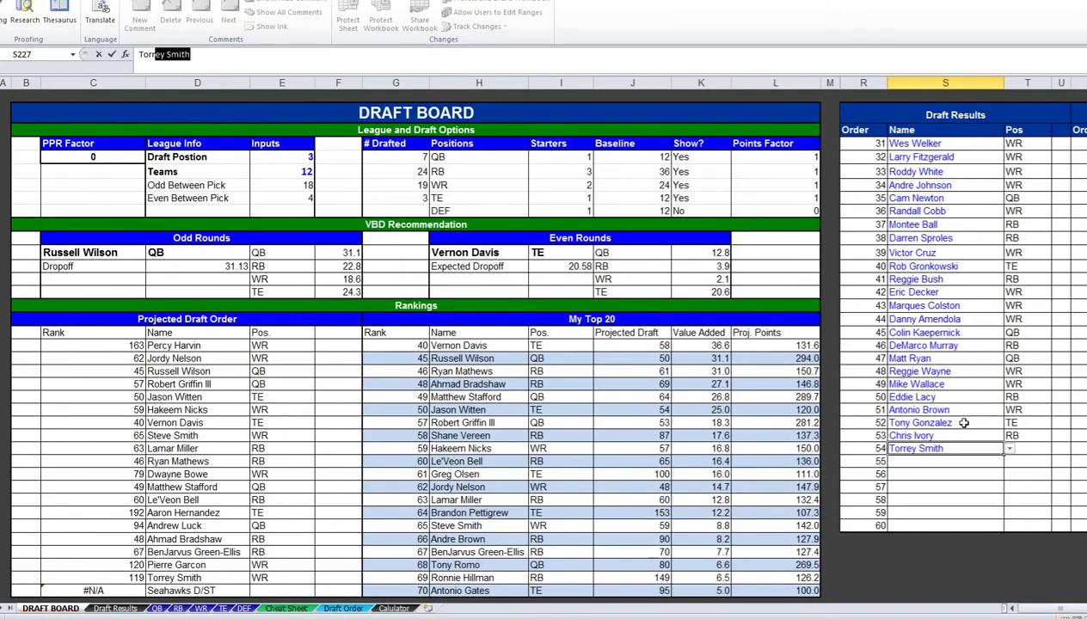
key("Return")
key("alt+Tab")
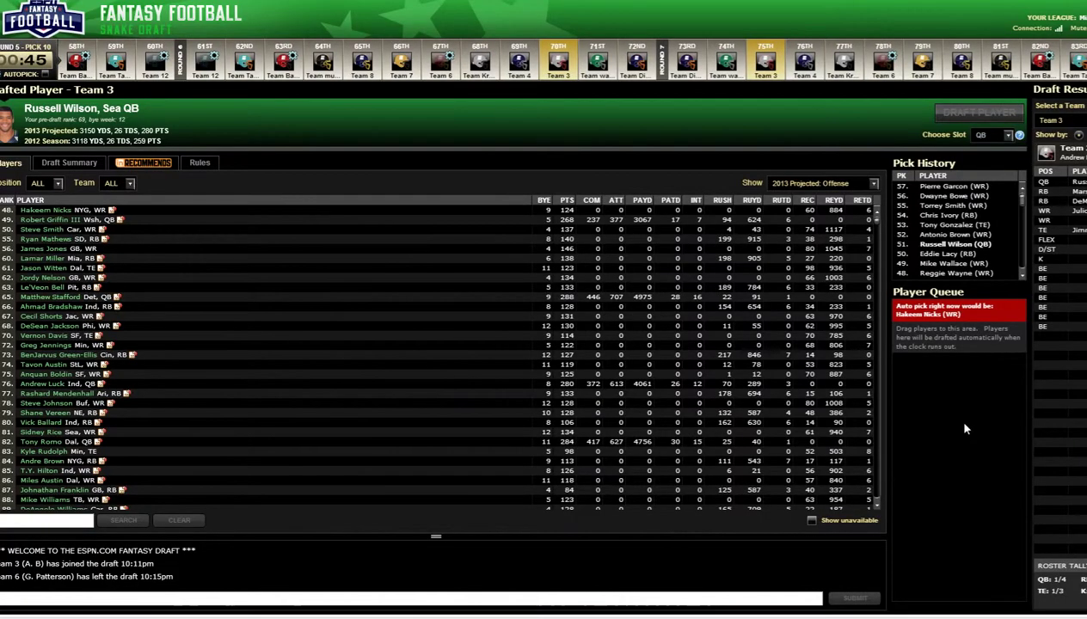
key("alt+Tab")
type("Dwayne Bowe")
key("Return")
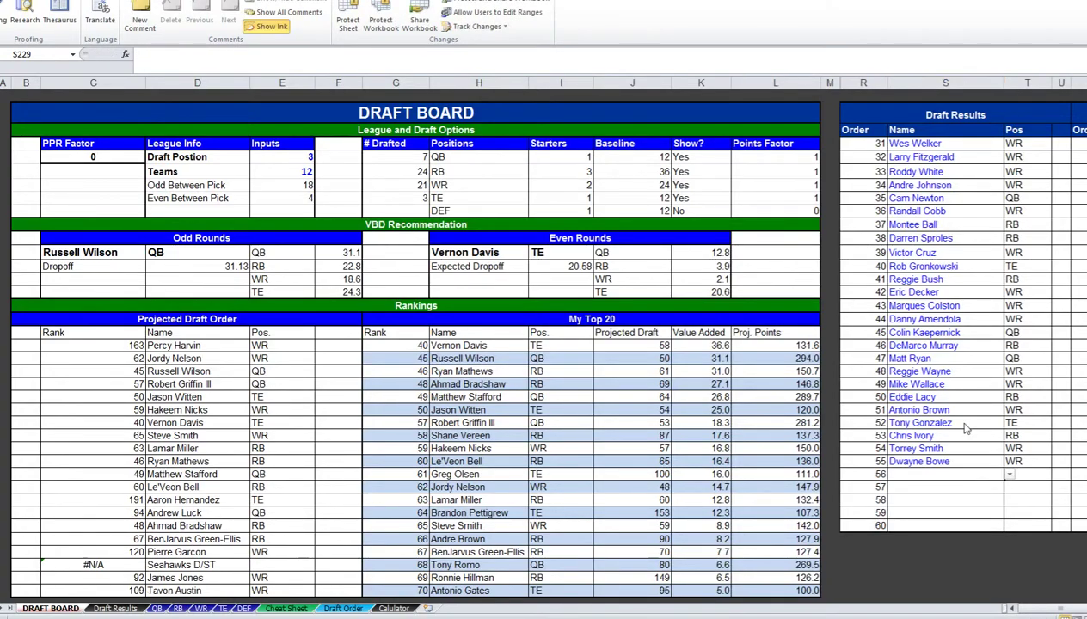
Check the ESPN pick history and enter Pierre Garcon as pick 56 and Hakeem Nicks as pick 57 in Excel
key("alt+Tab")
key("alt+Tab")
type("Pierre Garcon")
key("Return")
key("alt+Tab")
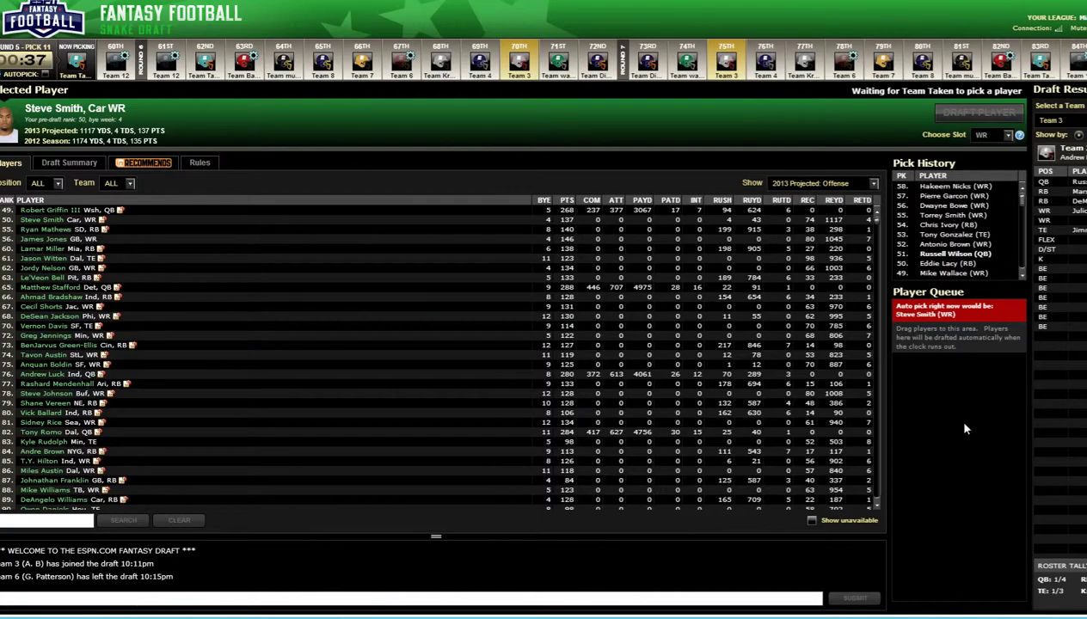
key("alt+Tab")
type("HA")
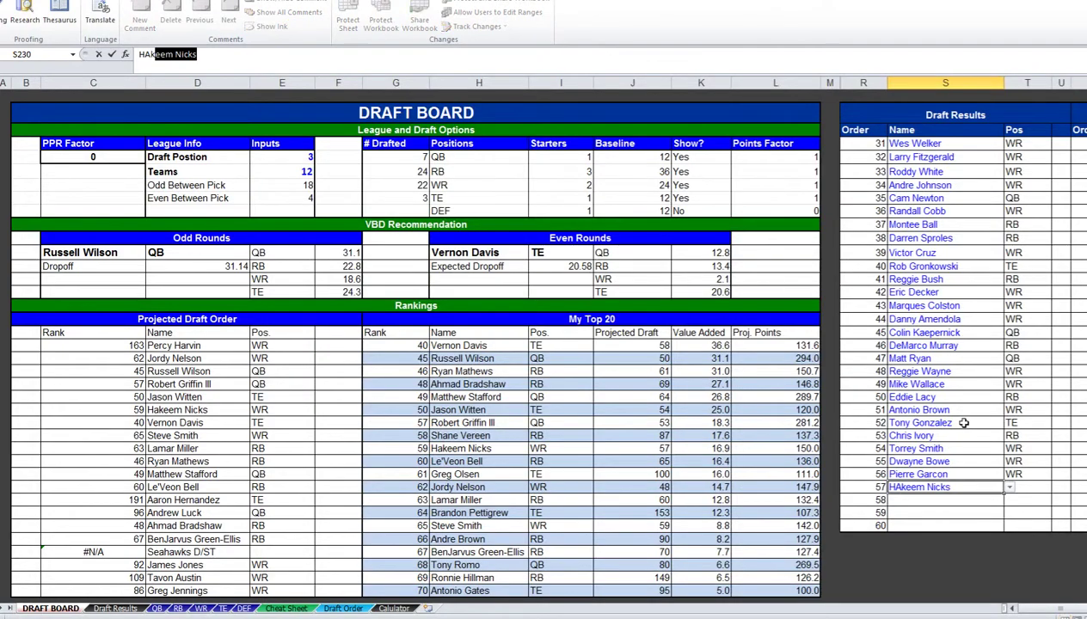
key("Return")
Examine My Team's PPG and rank against the other teams in the Results table below the draft board rankings
key("alt+Tab")
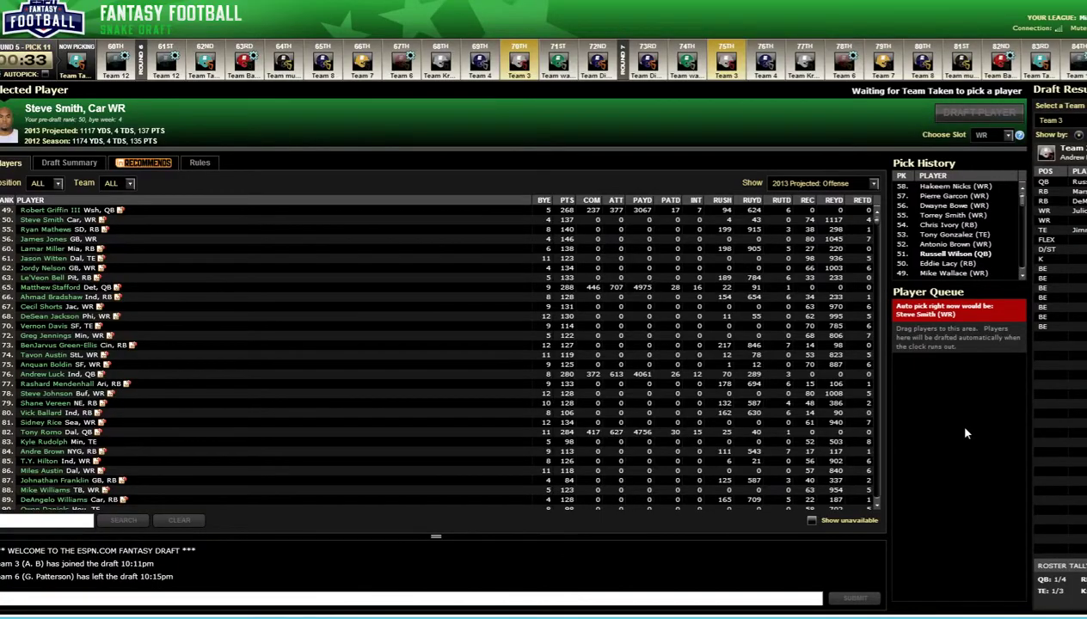
key("alt+Tab")
scroll(510, 354, "down", 5)
scroll(510, 353, "down", 2)
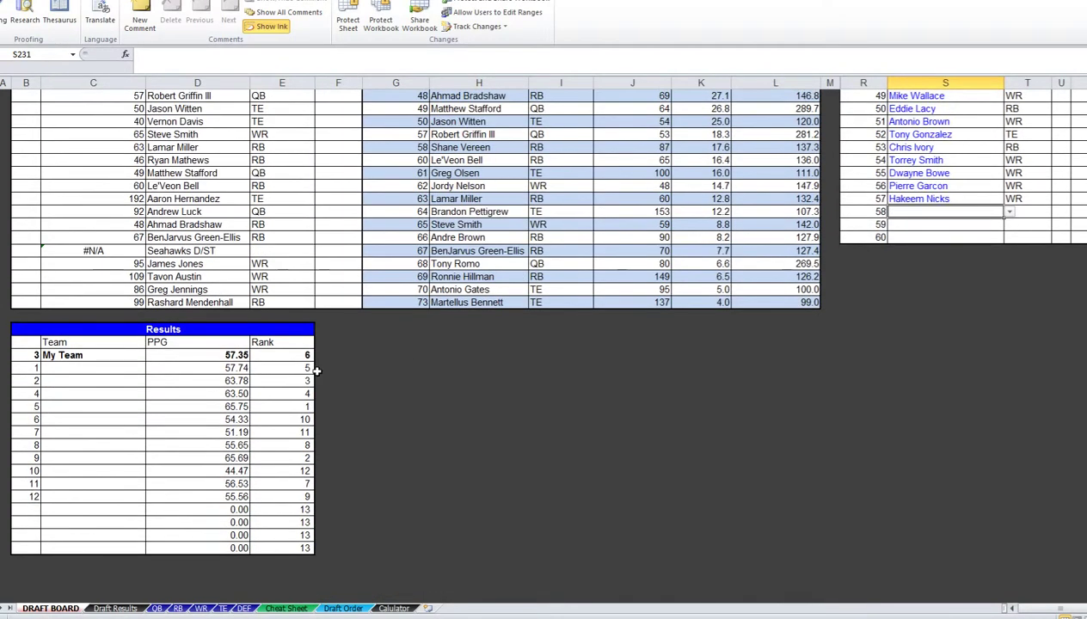
left_click_drag(217, 354, 297, 366)
left_click(240, 354)
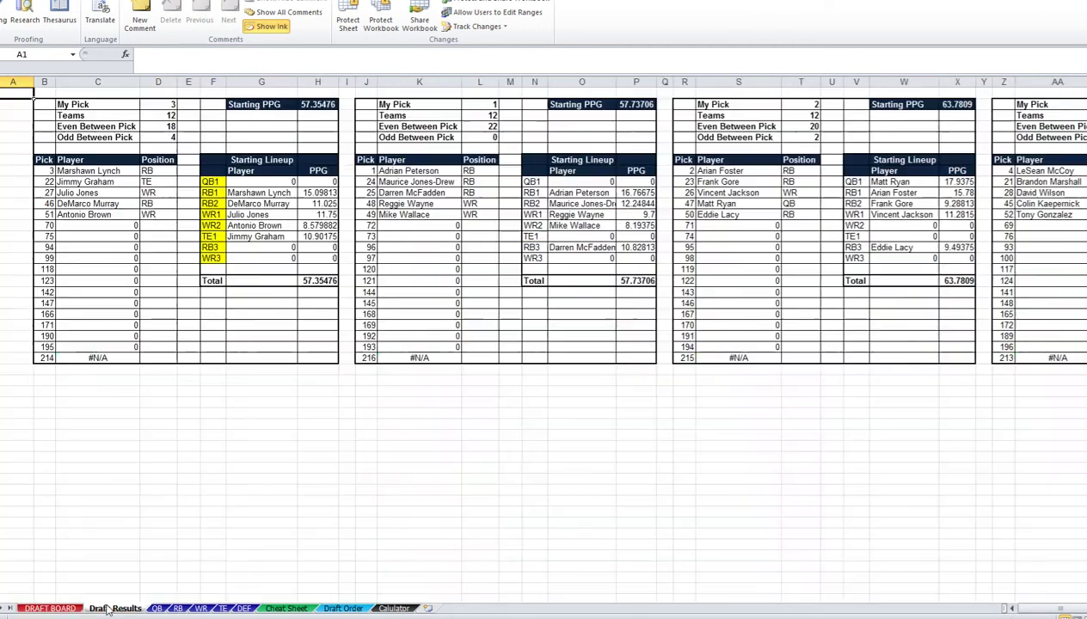
Examine each team's picks and starting lineup PPG on the Draft Results sheet, including the third roster's RB3 entry
left_click(102, 607)
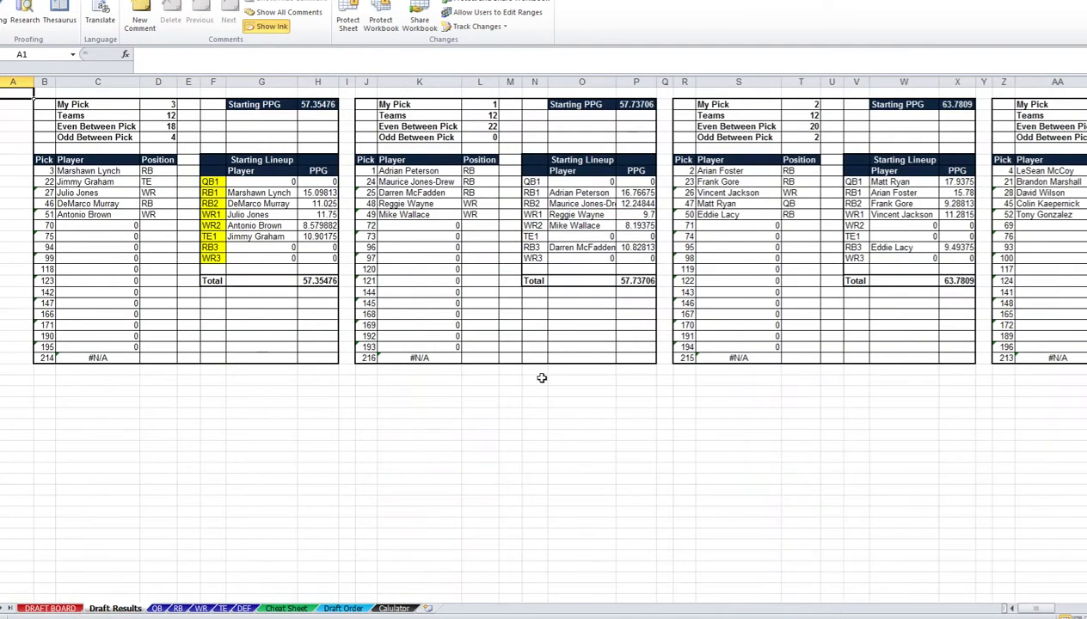
left_click(552, 181)
key("Right")
key("Right")
key("Right")
key("Right")
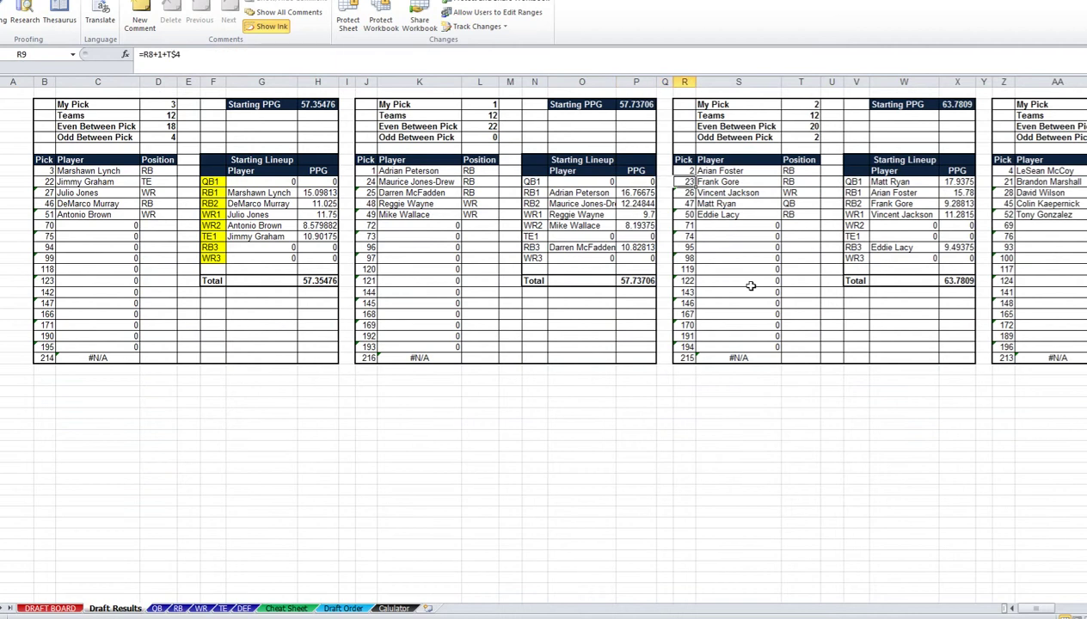
key("Right")
key("Down")
key("Down")
key("Down")
key("Down")
key("Down")
key("Down")
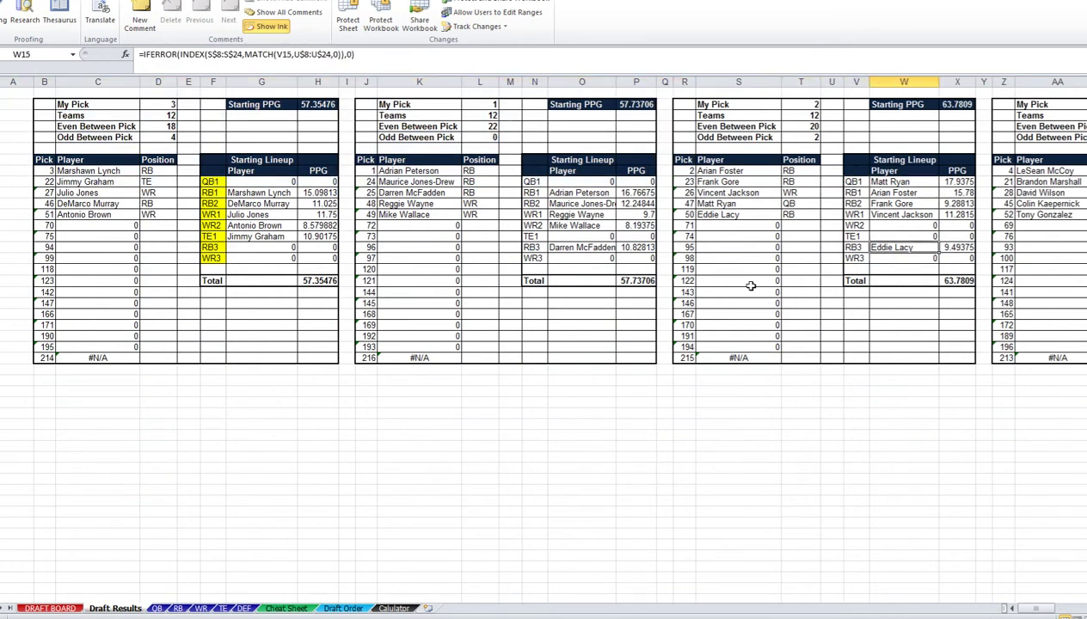
key("shift+space")
key("shift+Up")
key("shift+Up")
key("Right")
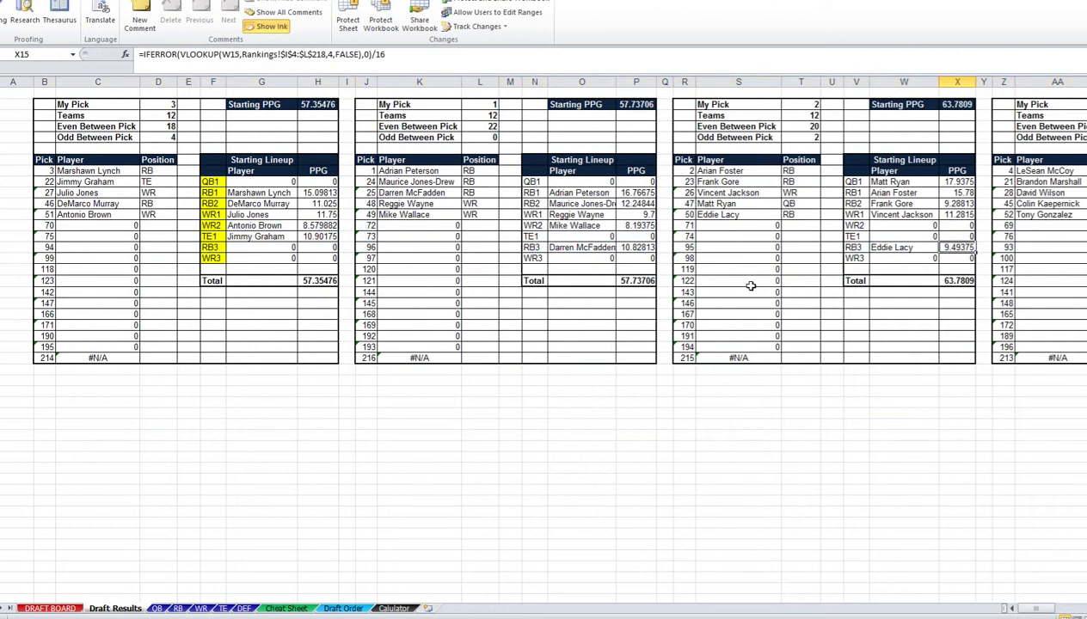
Return to the DRAFT BOARD sheet, check the latest ESPN picks, and go to the pick 55 entry in the draft results
key("ctrl+Page_Up")
key("ctrl+Home")
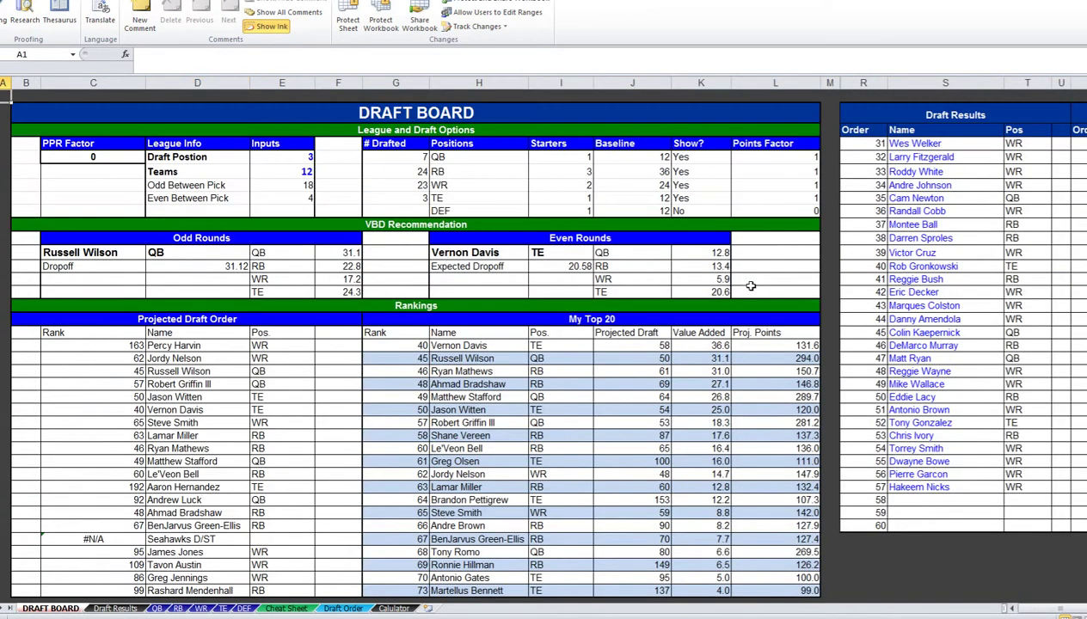
key("alt+Tab")
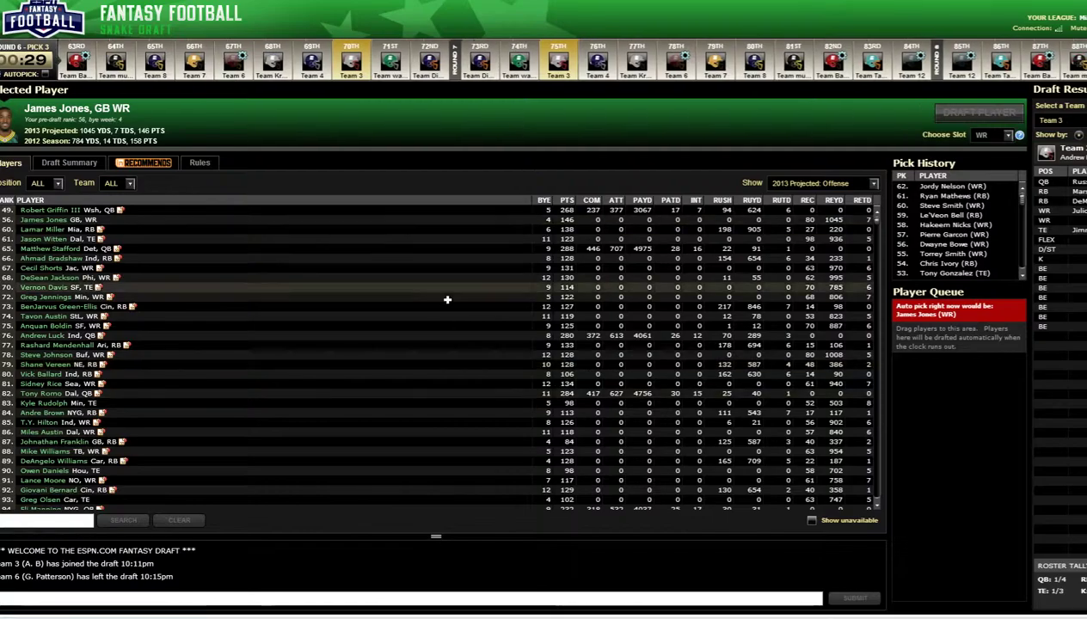
key("alt+Tab")
key("ctrl+Page_Down")
key("ctrl+Page_Up")
key("Right")
key("Right")
key("Right")
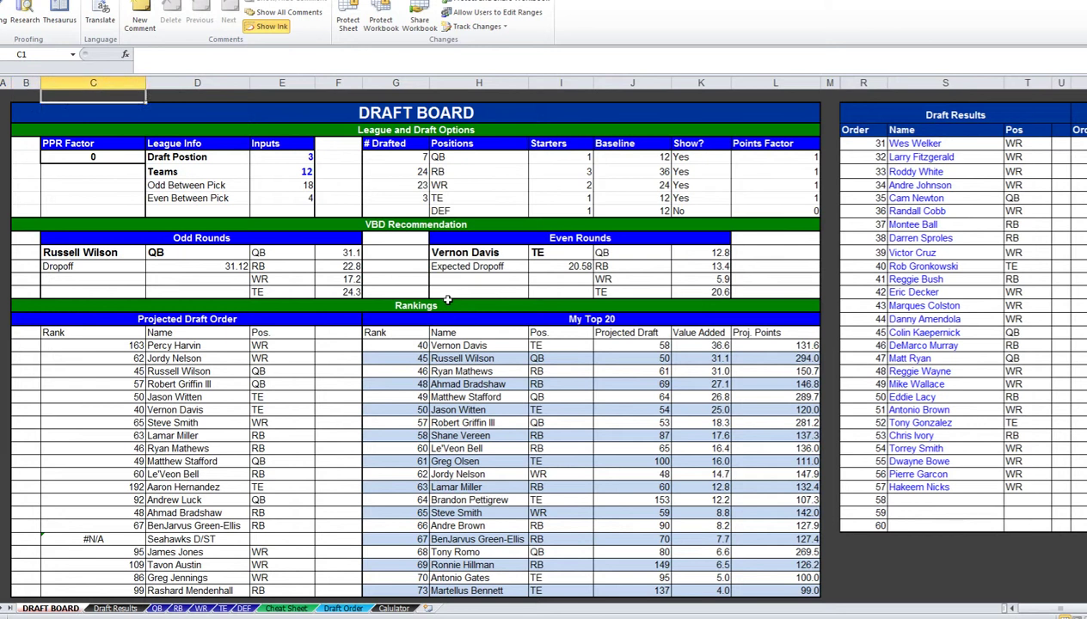
key("Right")
key("Right")
key("Right")
key("Right")
key("Right")
key("Right")
key("Right")
key("Right")
key("Right")
key("Right")
key("Right")
key("Right")
key("Right")
key("Down")
key("Left")
key("Left")
key("Down")
key("ctrl+Down")
key("Up")
key("Up")
Compare the logged Excel picks with ESPN's pick history, going back through the history to picks 50 through 59
key("alt+Tab")
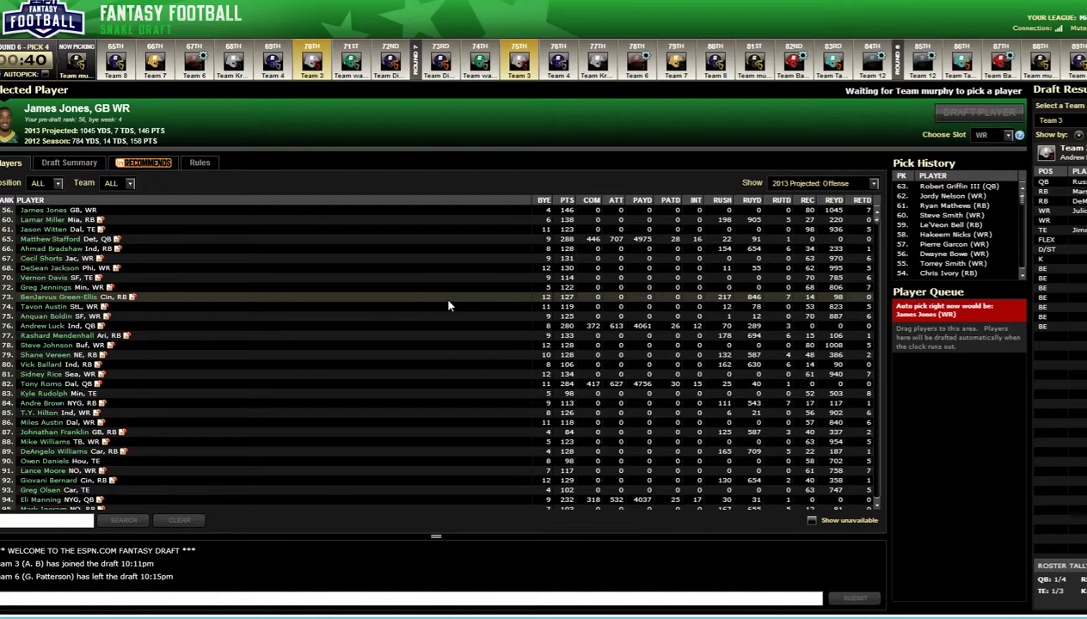
key("alt+Tab")
key("alt+Tab")
key("alt+Tab")
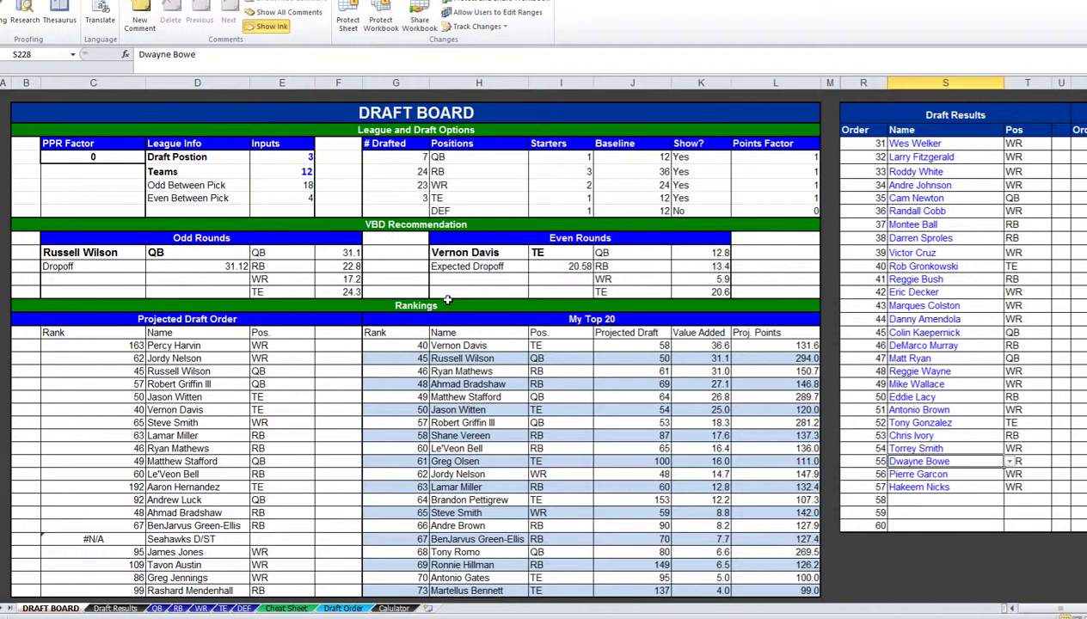
key("alt+Tab")
left_click(1023, 277)
left_click(1023, 277)
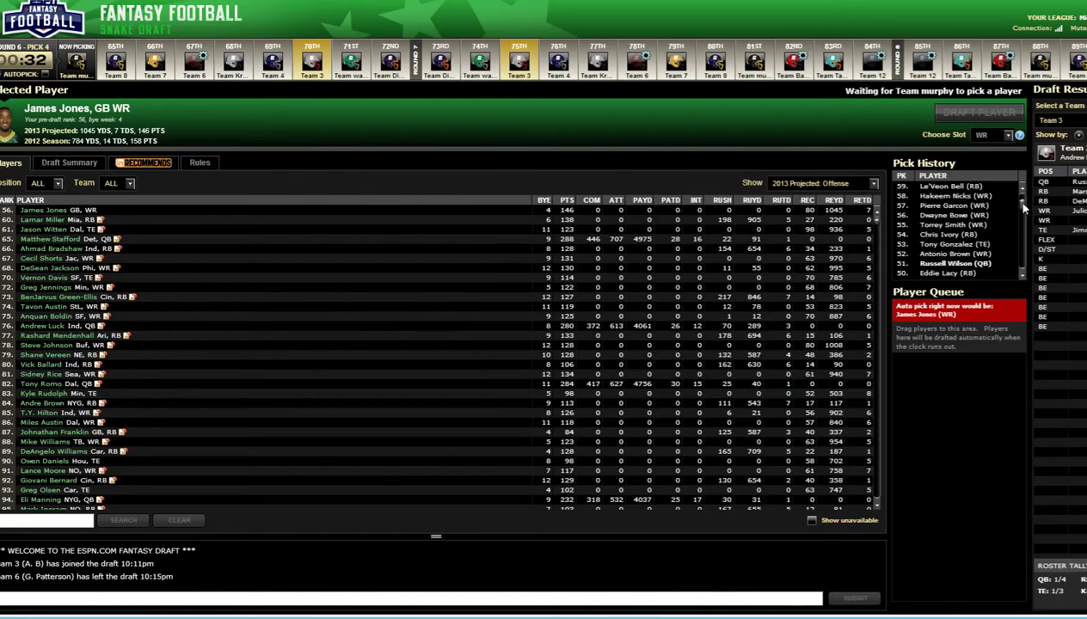
In the Excel draft results, shift the logged picks from Antonio Brown onward down one row to free the pick 51 entry
key("alt+Tab")
key("Down")
key("ctrl+Down")
key("Up")
key("Up")
key("Up")
key("Up")
key("Up")
key("Up")
key("Up")
key("Down")
key("ctrl+shift+Down")
key("ctrl+c")
key("Down")
key("ctrl+v")
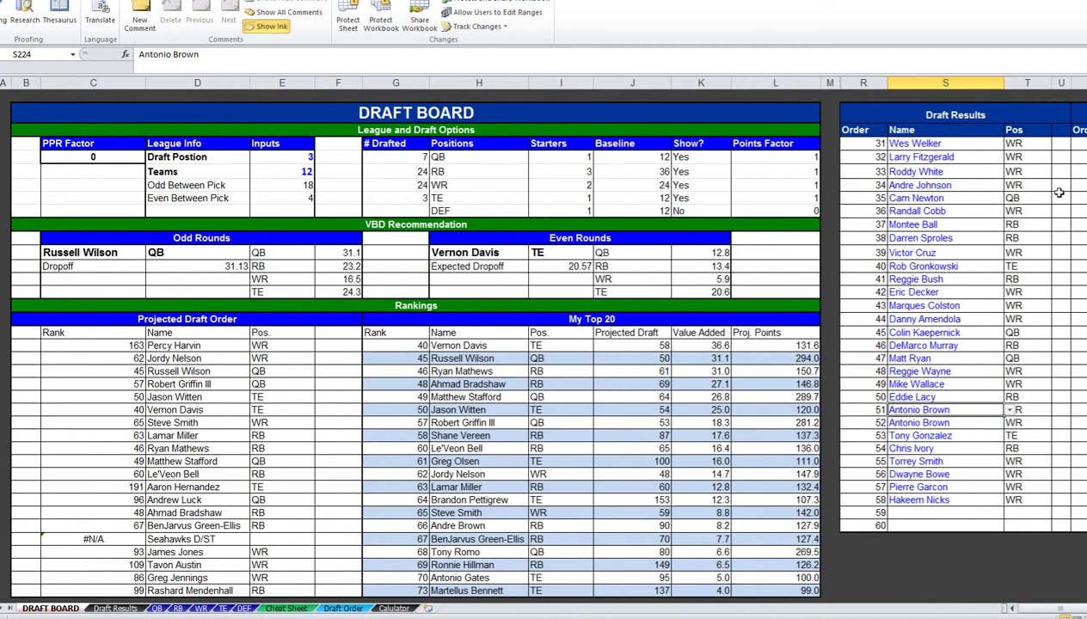
Log Russell Wilson as pick 51 in the draft results
type("Russell Wilson")
key("Return")
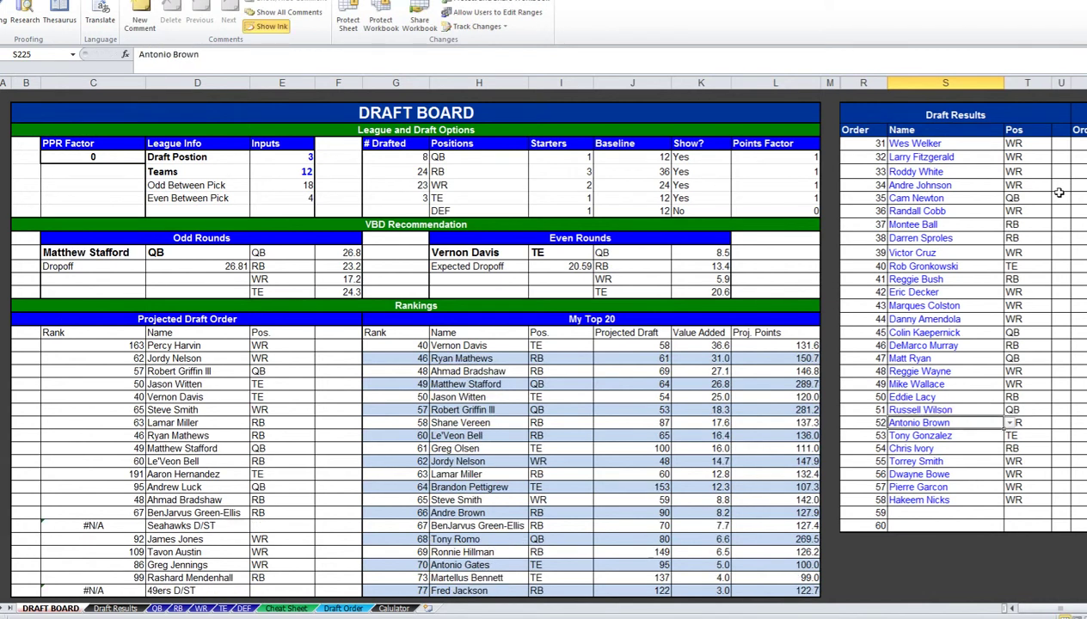
scroll(964, 250, "down", 6)
scroll(873, 301, "up", 3)
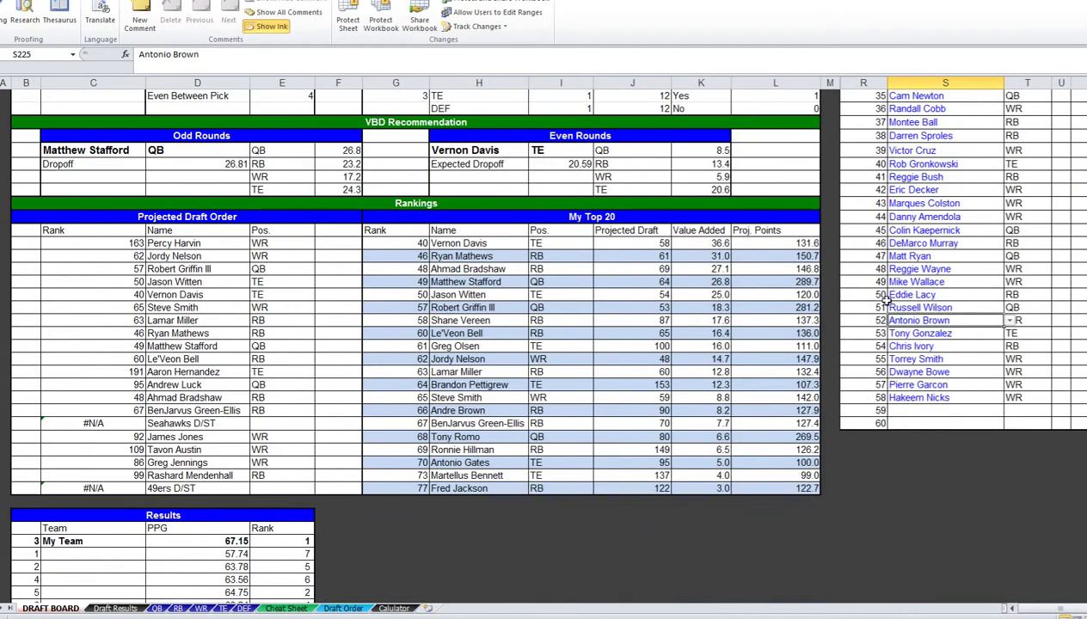
Check the latest picks in ESPN's pick history and log Le'Veon Bell as pick 59 in the Excel draft results
key("ctrl+Down")
key("Return")
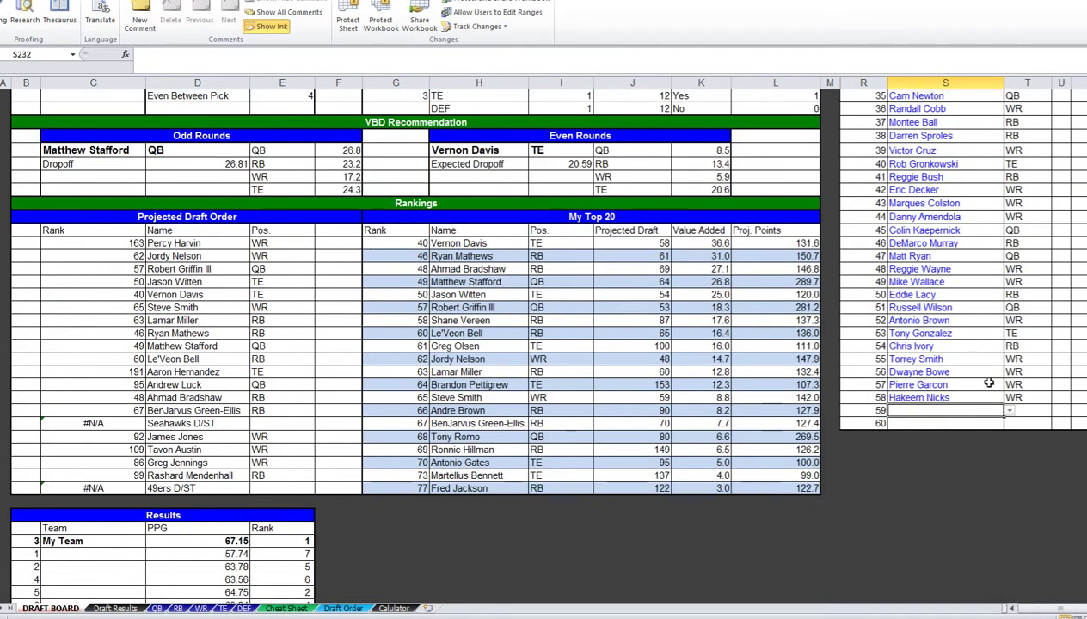
key("alt+Tab")
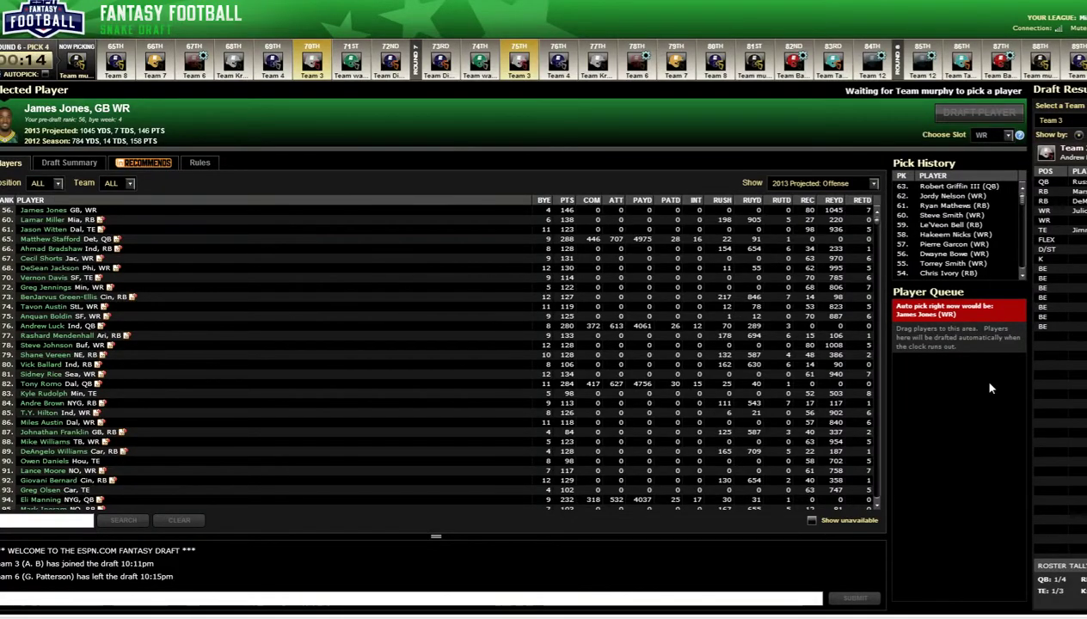
key("alt+Tab")
key("alt+Tab")
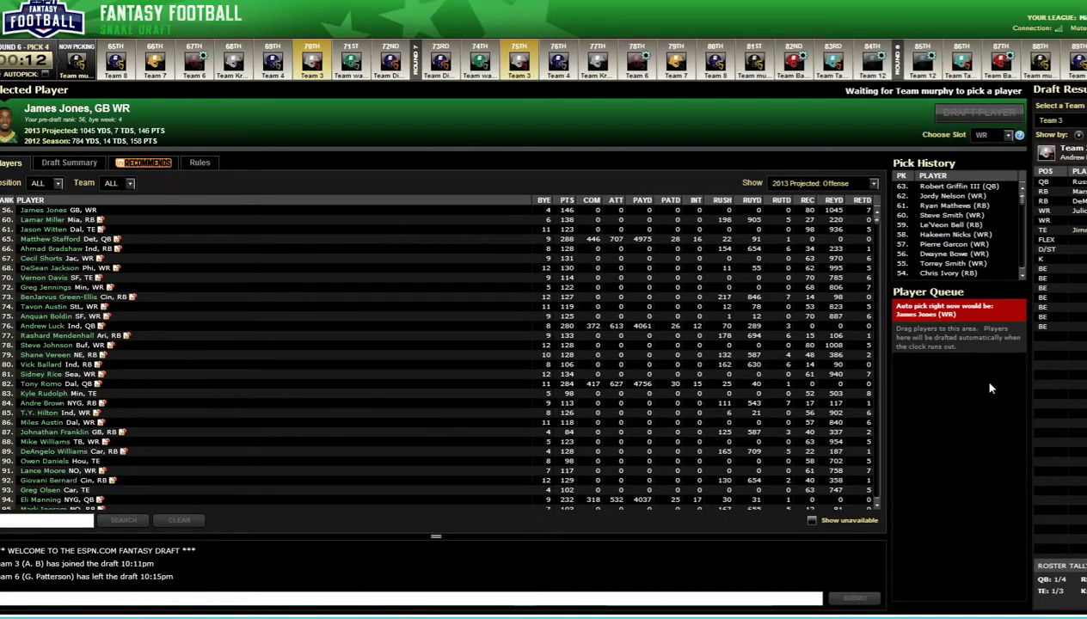
key("alt+Tab")
type("Le'Veon Bell")
key("Return")
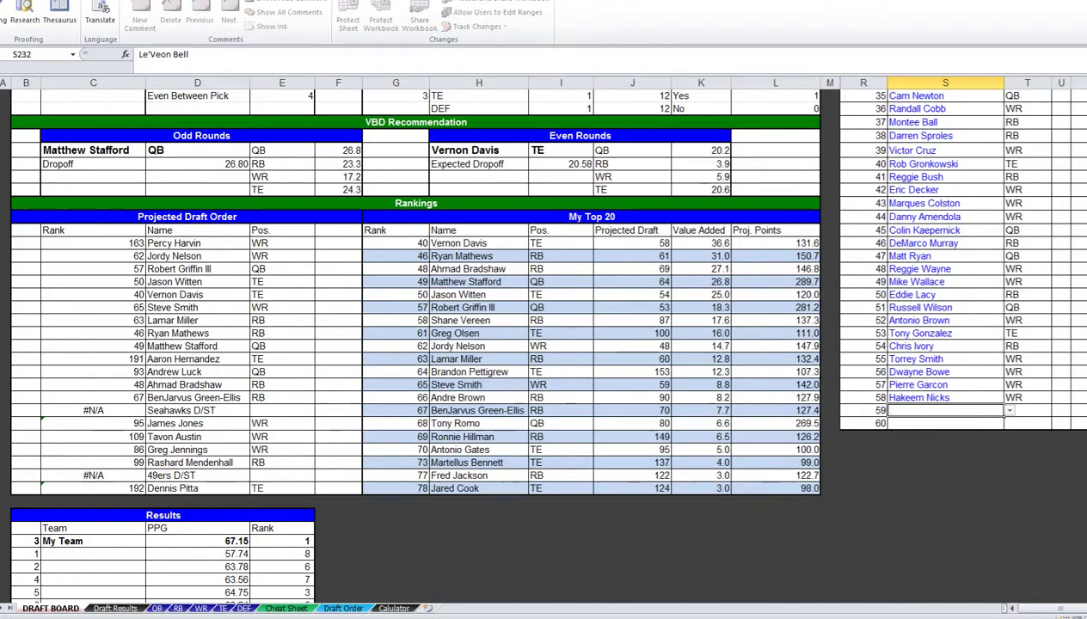
Check ESPN's pick history again and log Steve Smith as pick 60 in the Excel draft results
key("alt+Tab")
key("alt+Tab")
type("Steve Smith")
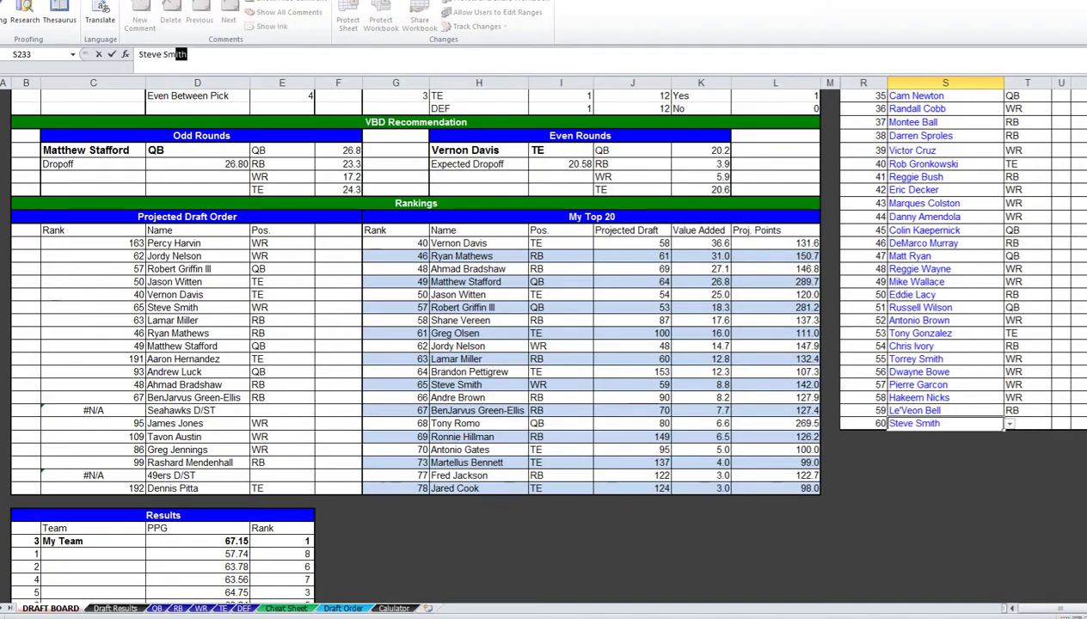
key("Return")
Hide columns R through U, which hold the draft results for picks 31 to 60
key("Tab")
scroll(416, 344, "up", 3)
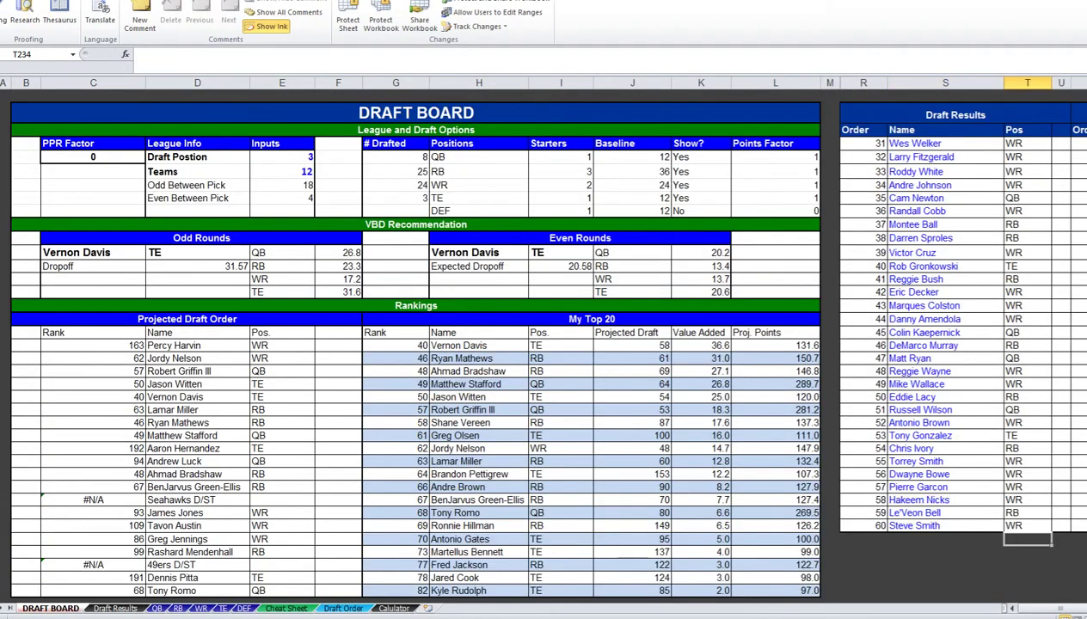
left_click_drag(863, 83, 1063, 83)
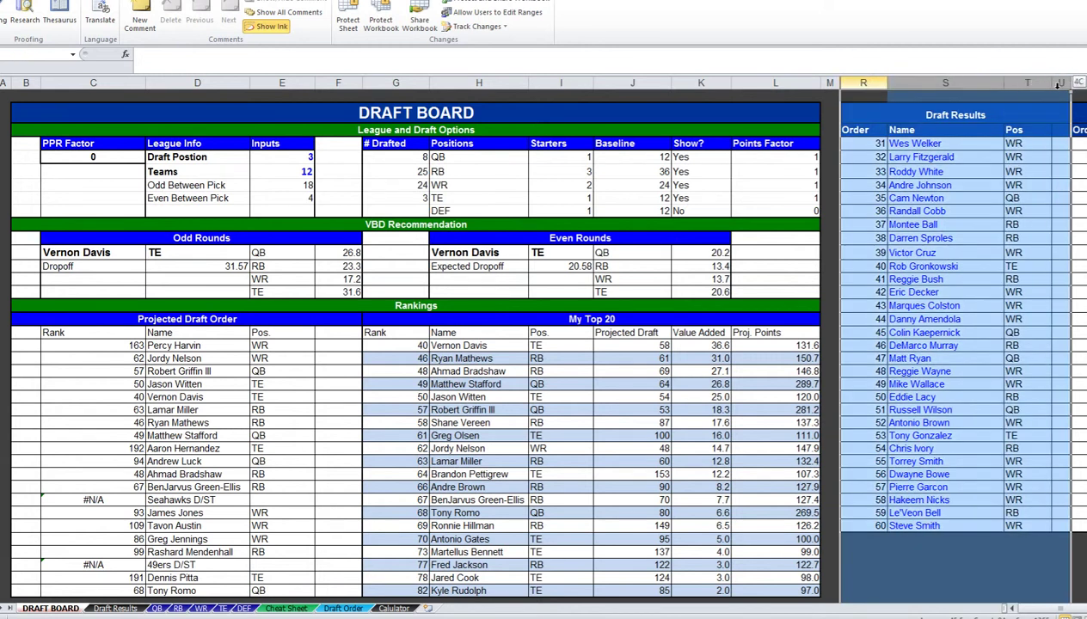
right_click(1013, 121)
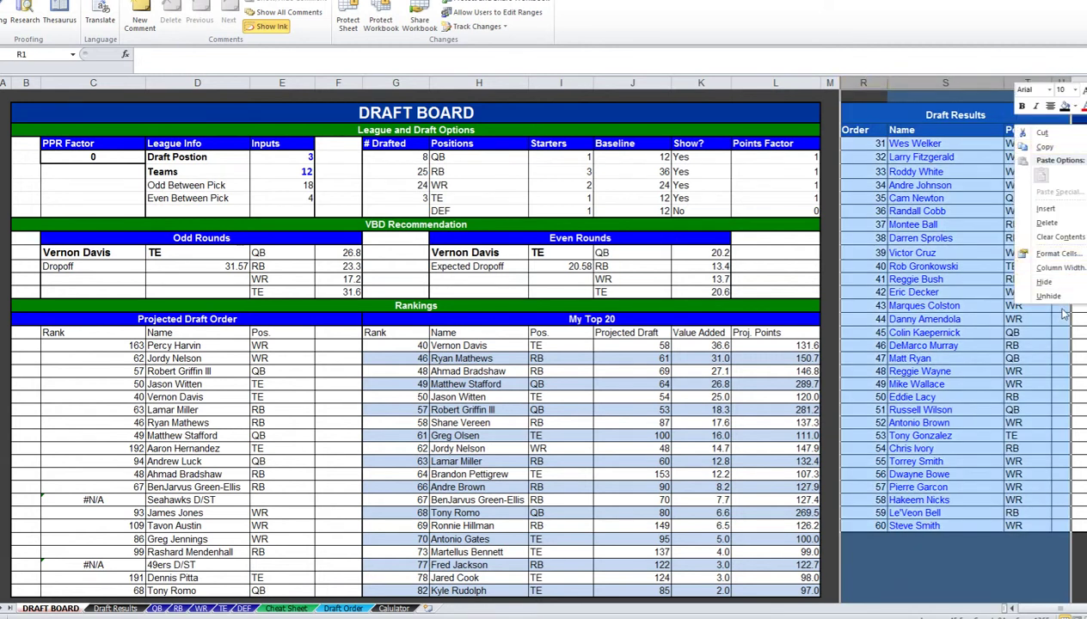
left_click(1072, 284)
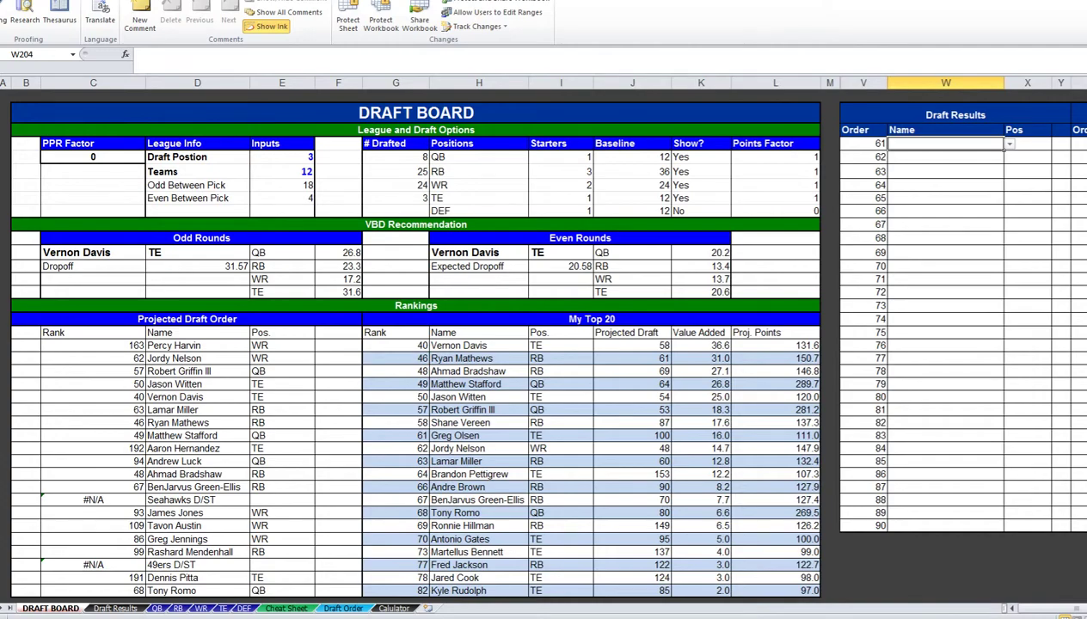
Log Ryan Mathews as pick 61 and Jordy Nelson as pick 62 in the draft results
type("Ry")
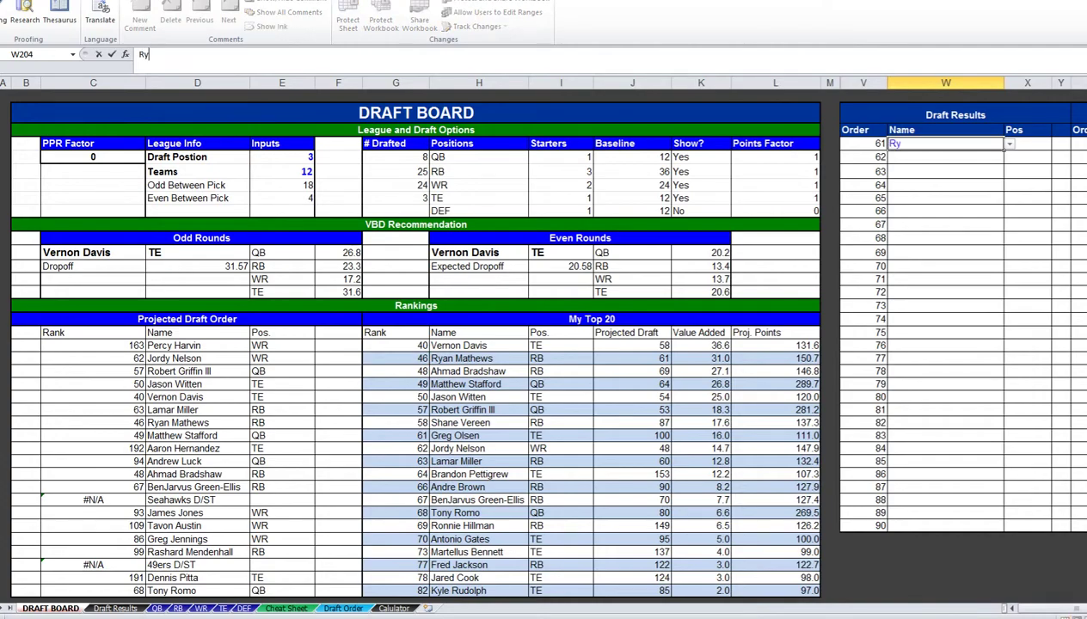
type("an Ma")
key("Return")
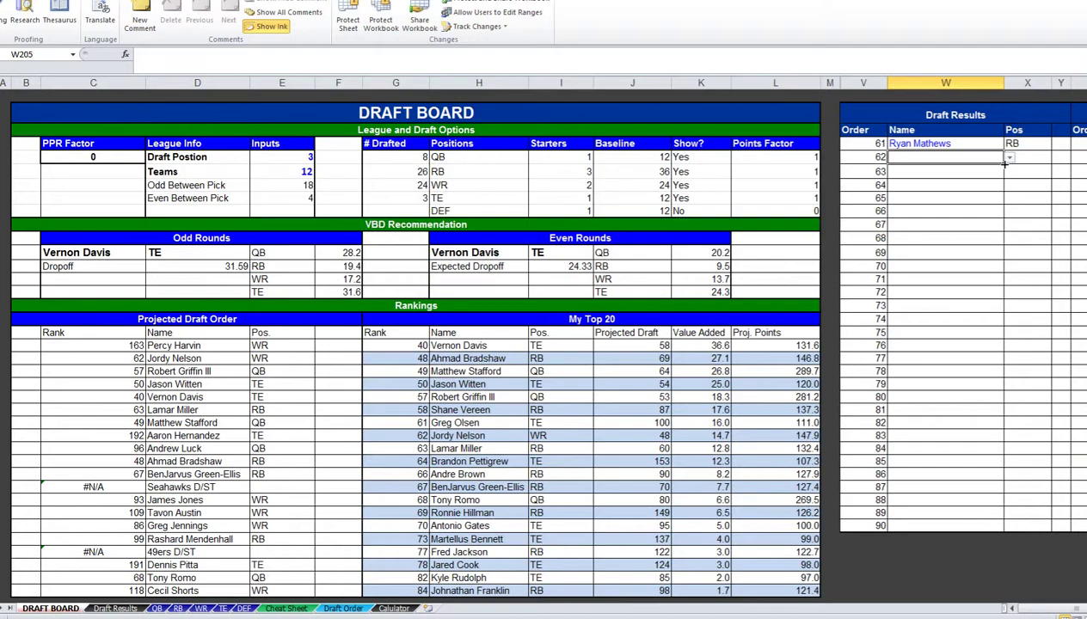
left_click(1009, 158)
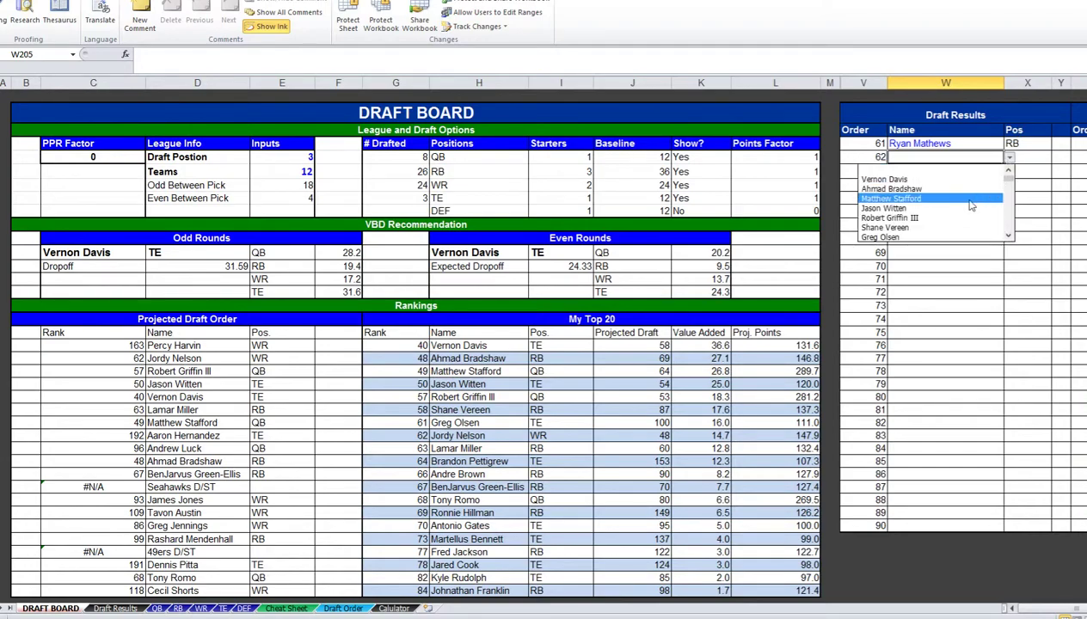
left_click(1009, 235)
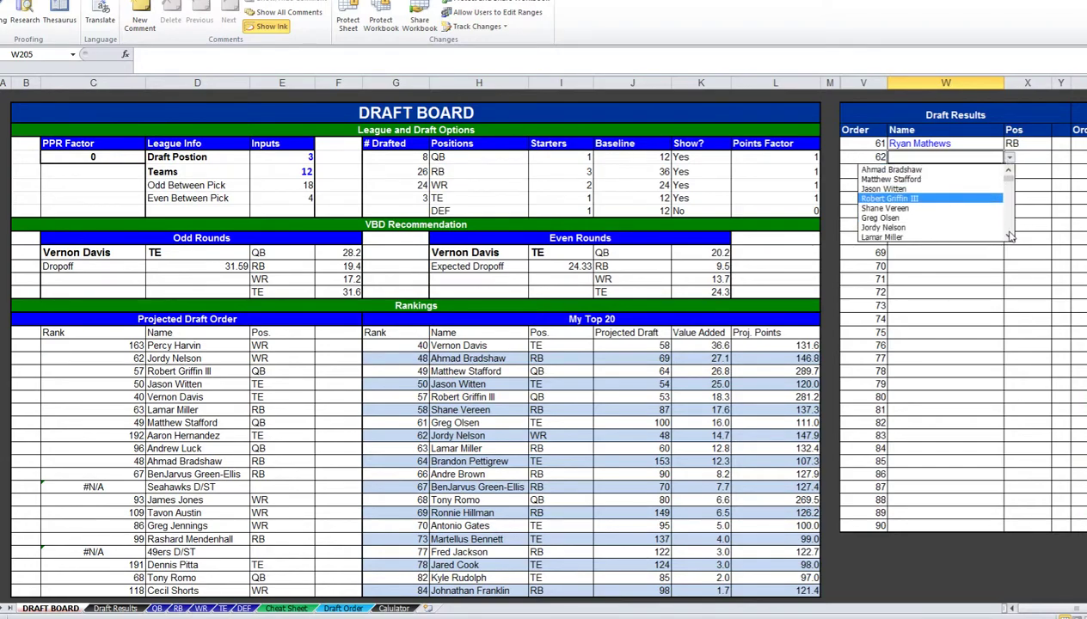
left_click(940, 188)
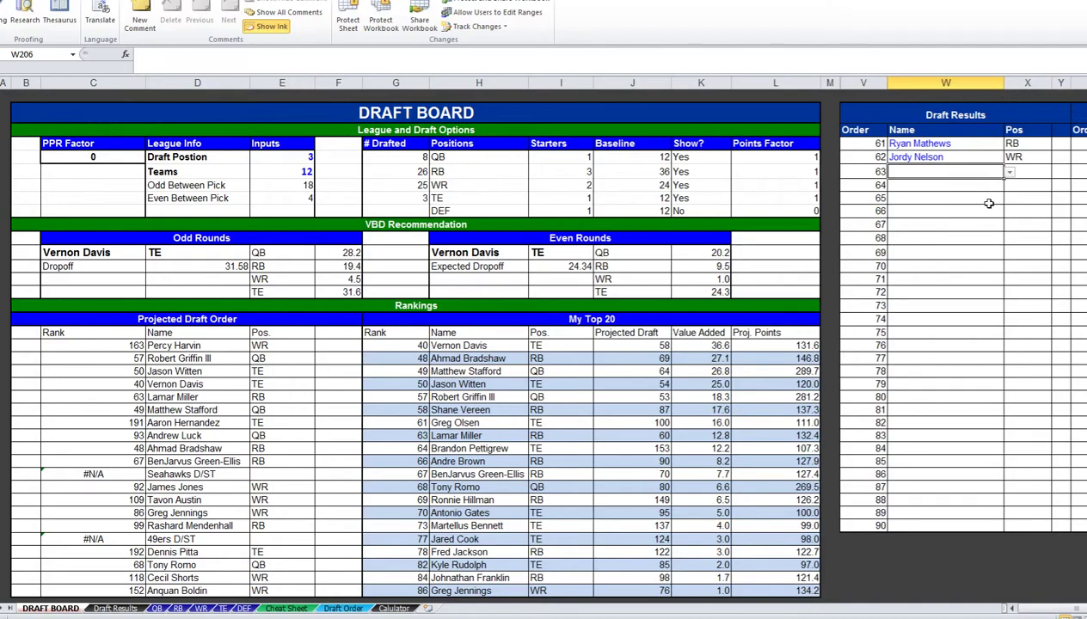
Log Robert Griffin III as pick 63 and James Jones as pick 64
type("Robert G")
key("Return")
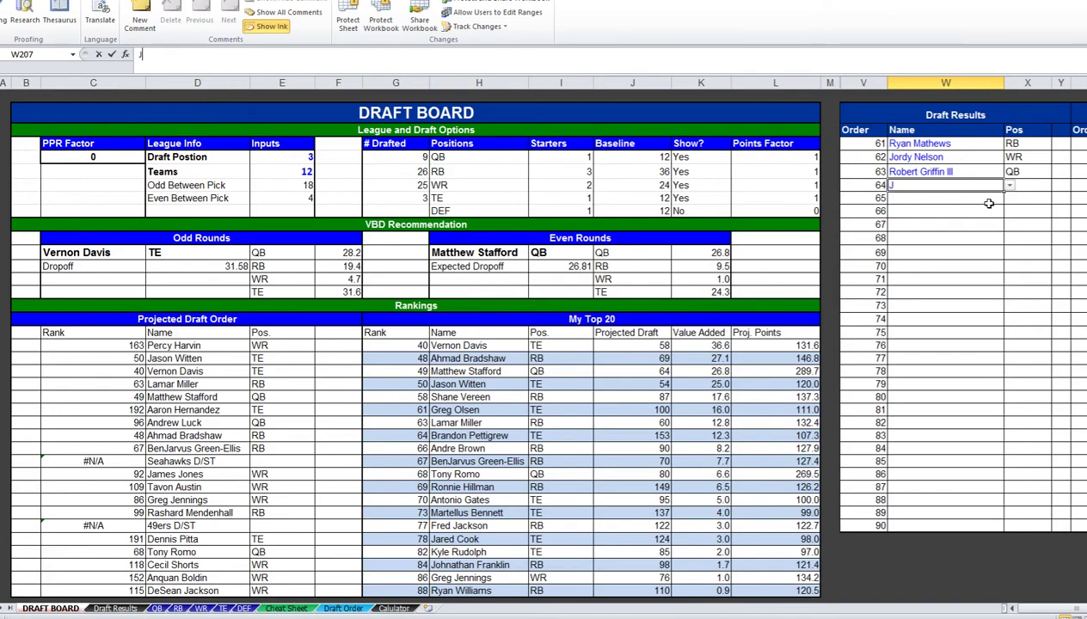
type("James Jones")
key("Return")
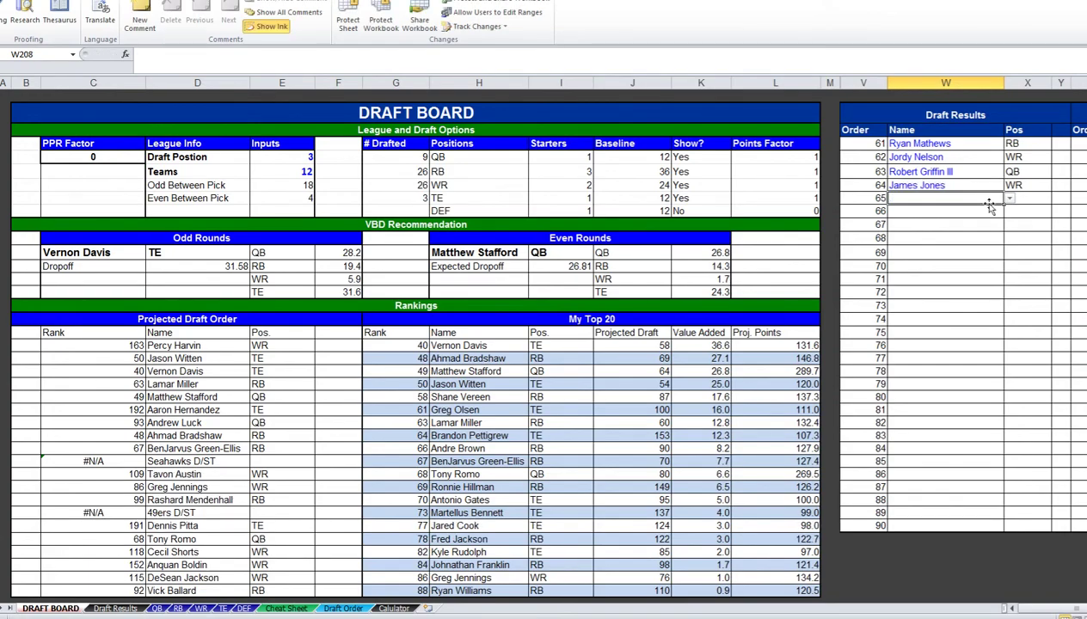
type("M")
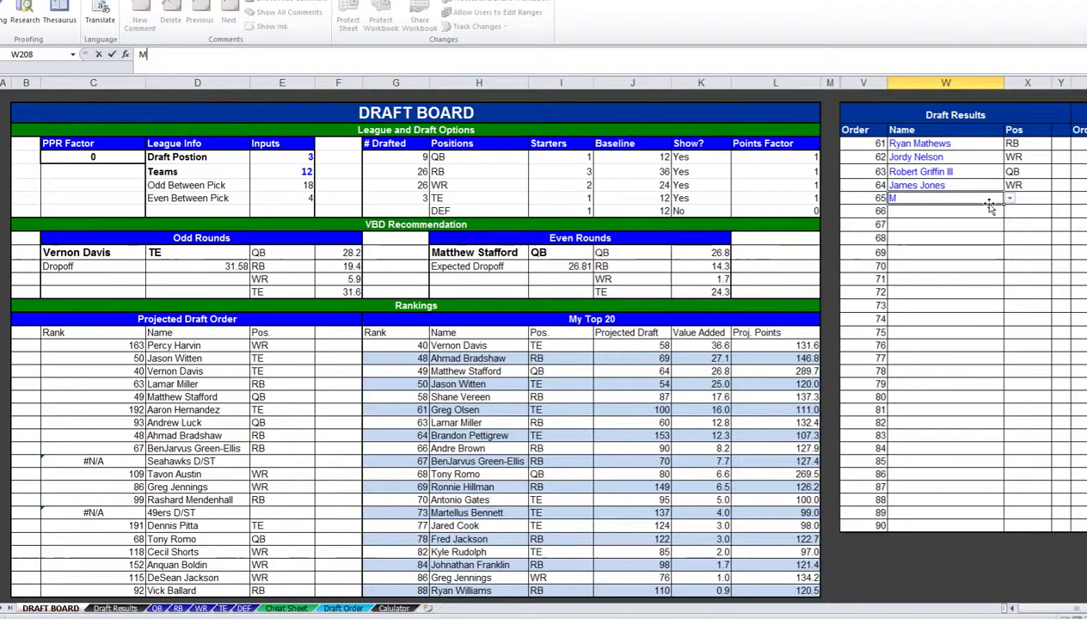
type("athew Staff")
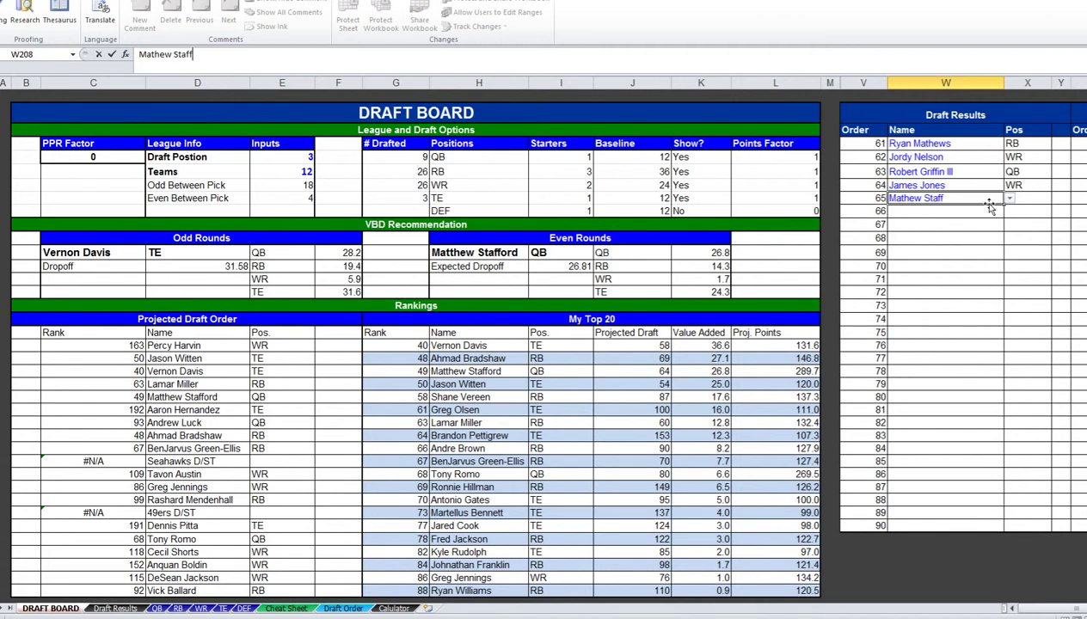
key("Escape")
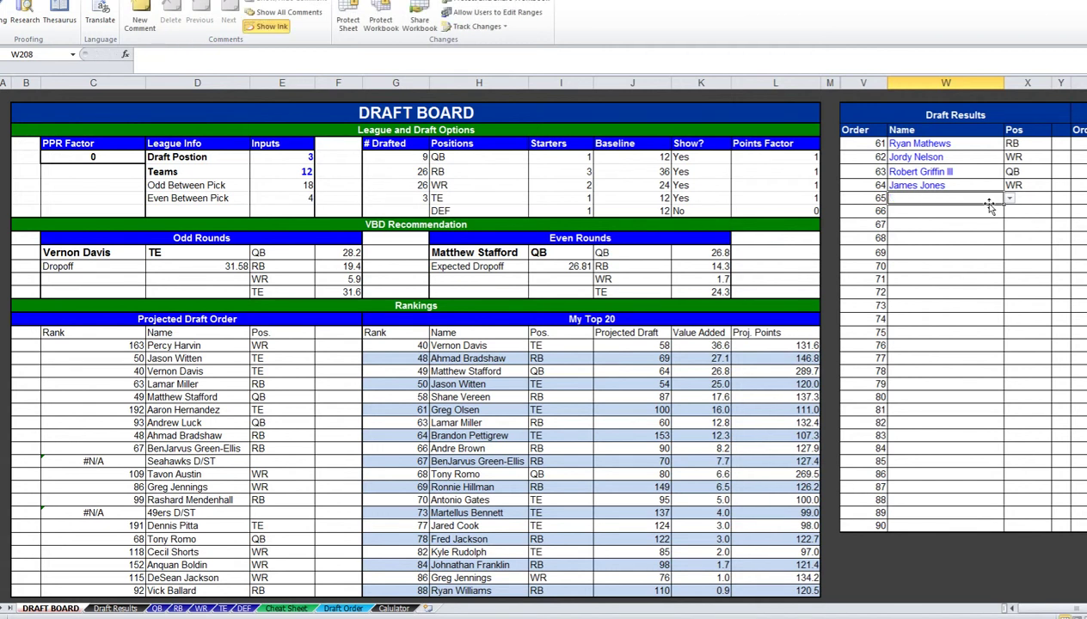
Log Matthew Stafford as pick 65, check ESPN's newest picks, and log Owen Daniels as pick 66 in Excel
left_click(1009, 198)
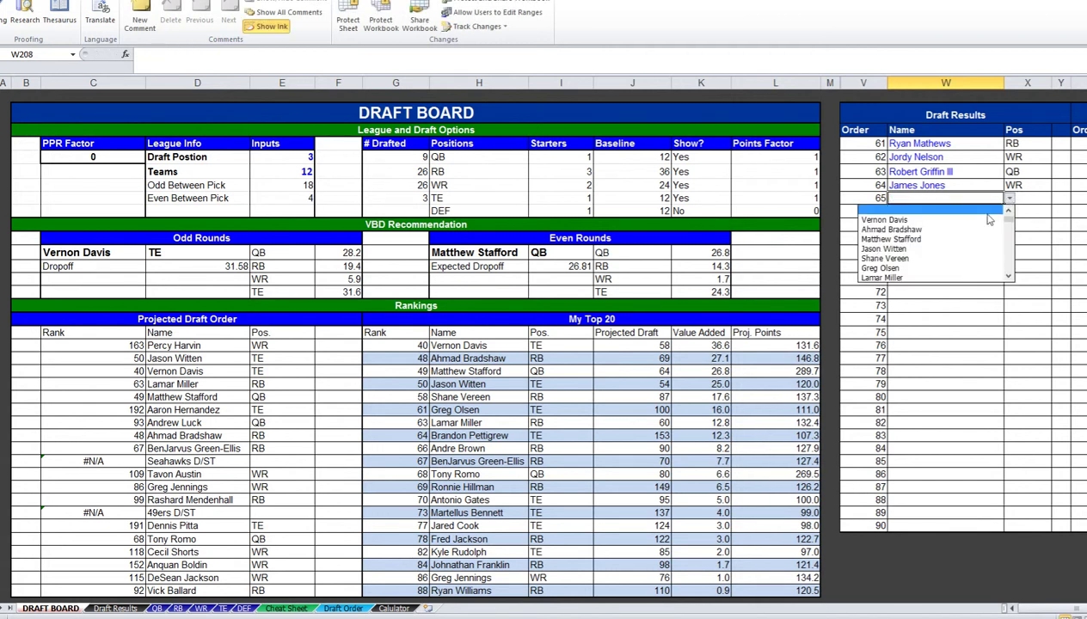
left_click(953, 241)
key("alt+Tab")
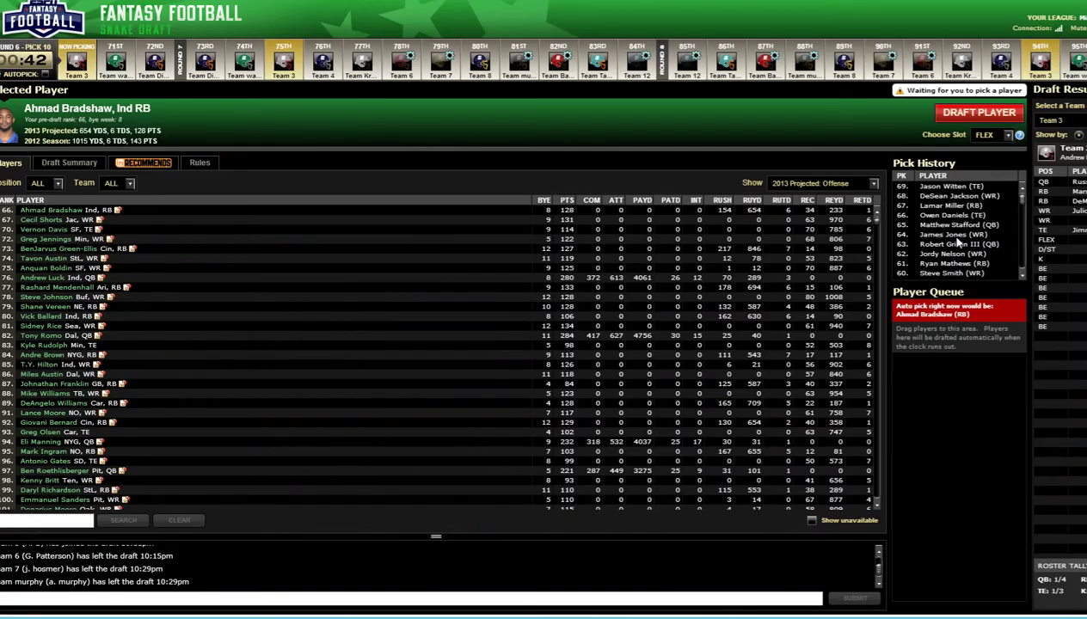
key("alt+Tab")
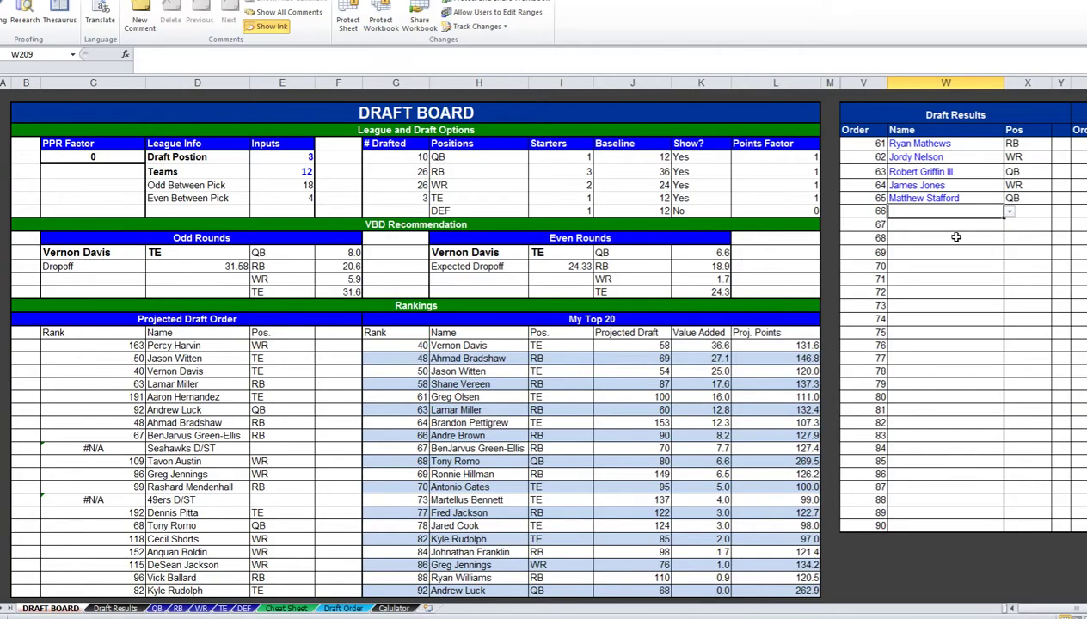
type("Owen Daniels")
key("Return")
Using ESPN's pick history, log Lamar Miller as pick 67 and DeSean Jackson as pick 68 in the Excel draft results
key("alt+Tab")
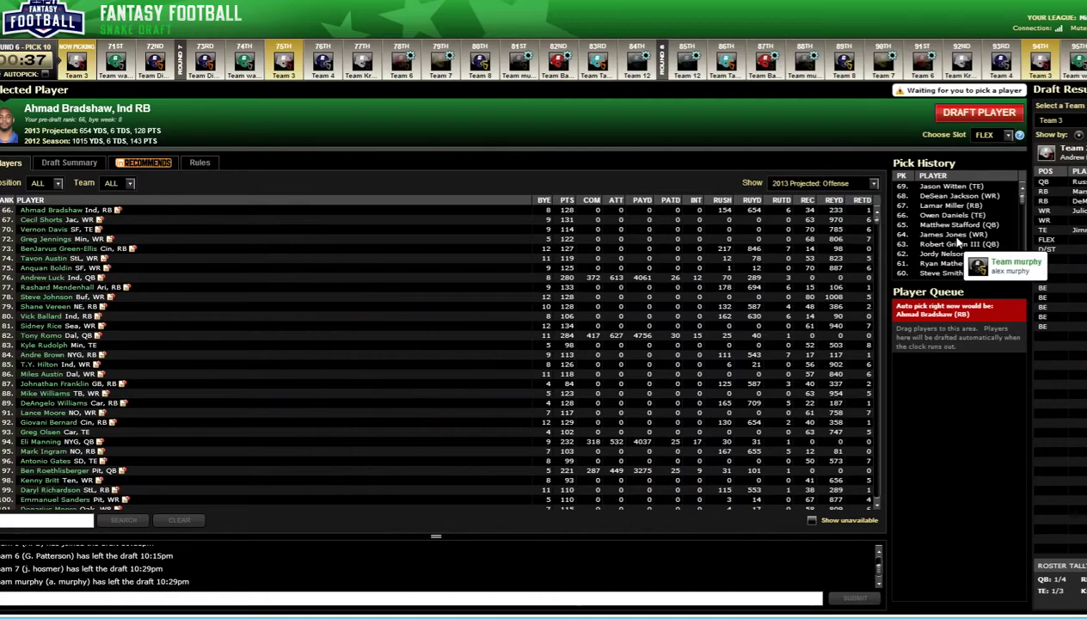
key("alt+Tab")
type("Lama")
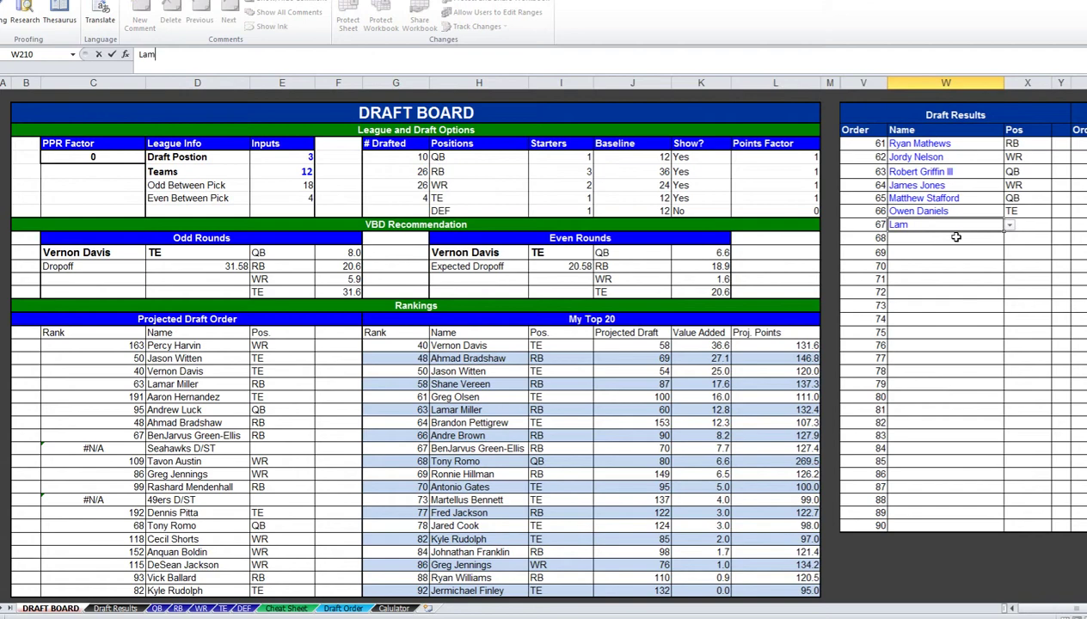
key("Return")
key("alt+Tab")
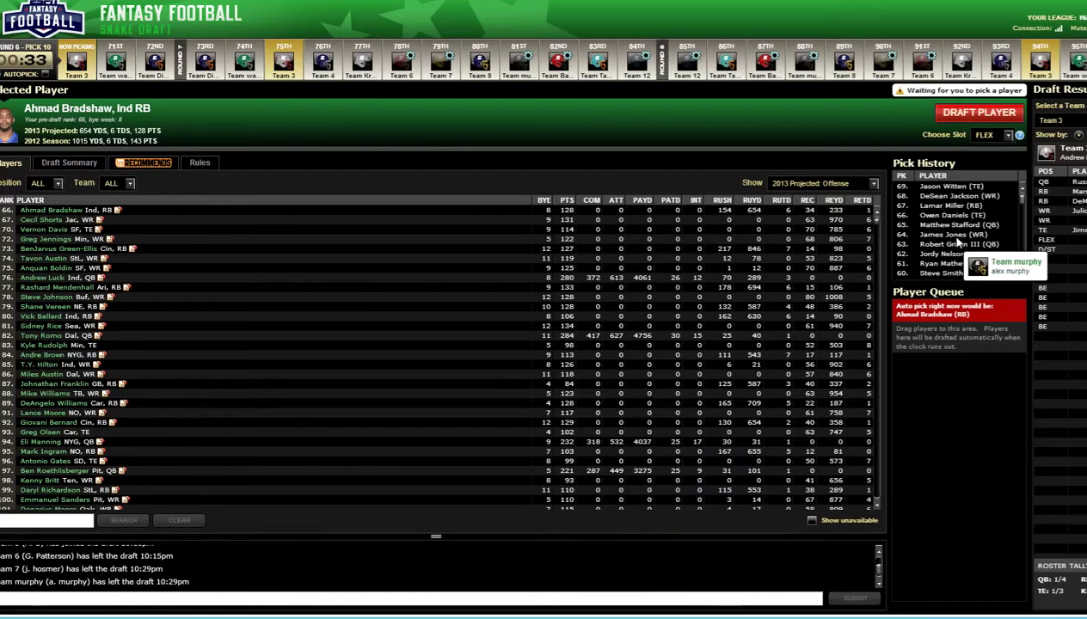
key("alt+Tab")
type("DeSean Jackson")
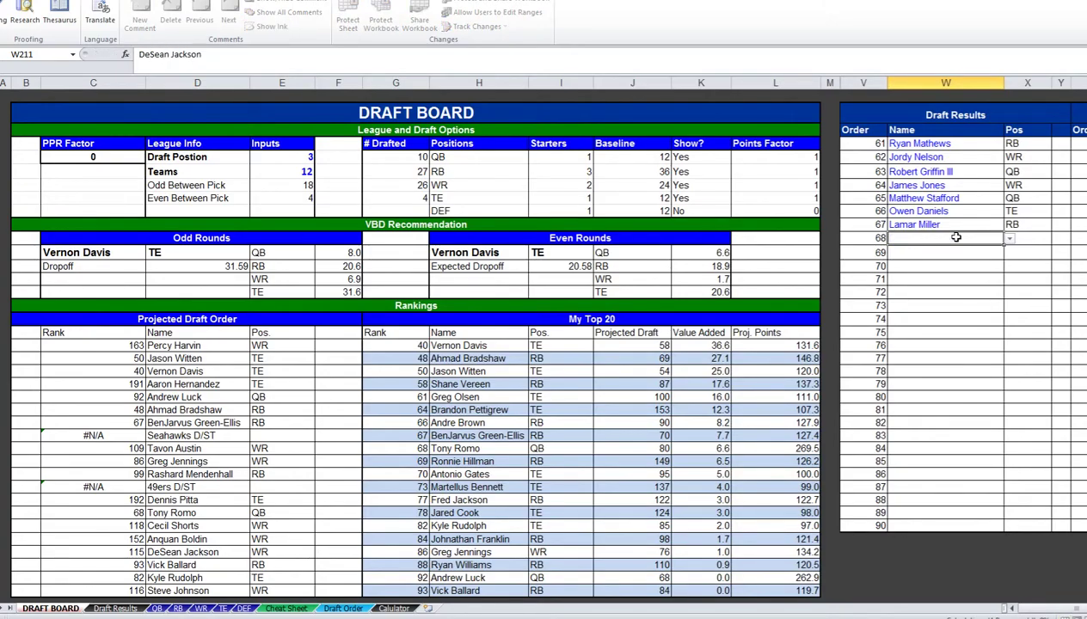
key("Return")
Check ESPN's pick history and log Jason Witten as pick 69 in the Excel draft results
key("alt+Tab")
key("alt+Tab")
type("JAm")
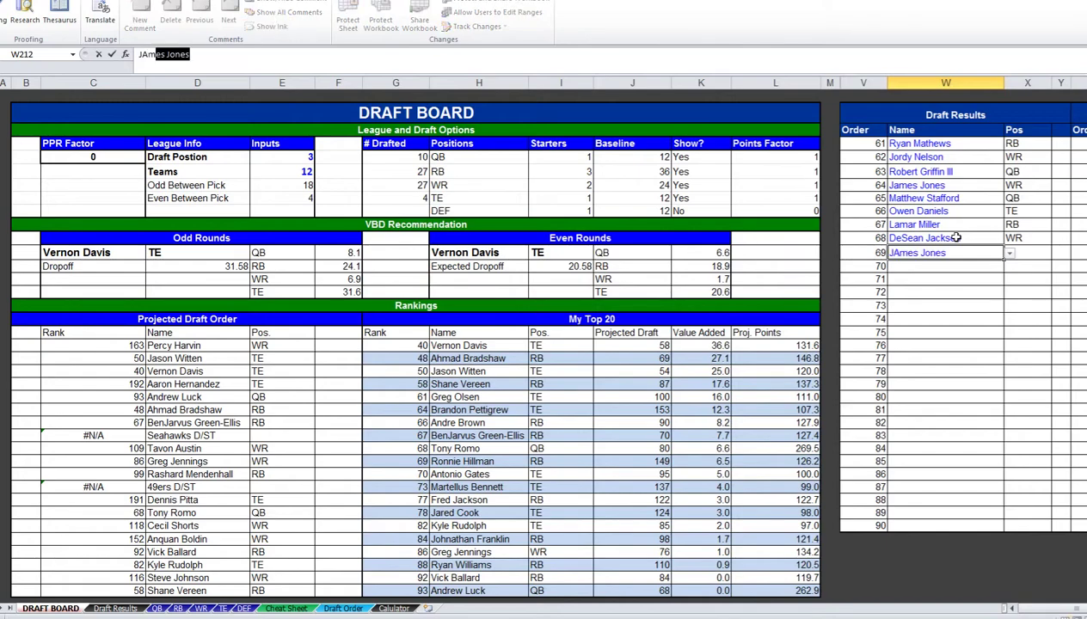
type("ason Witten")
key("Return")
Set the points factor for the TE position to 0.2 in the league and draft options
left_click(750, 157)
key("Down")
key("Down")
key("Down")
key("Down")
type(".2")
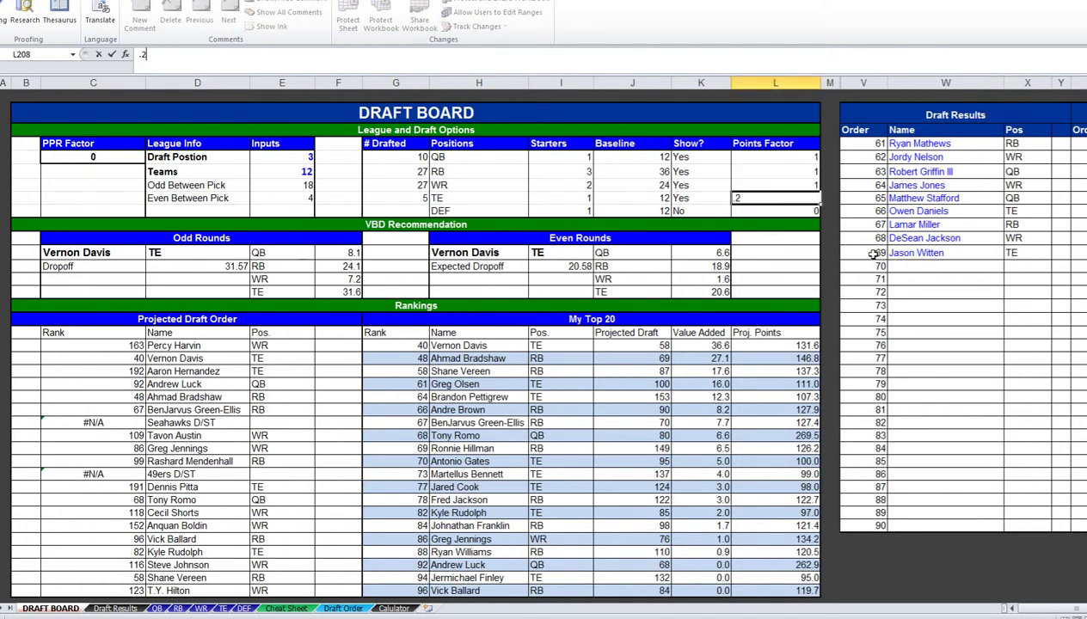
key("Return")
Compare ESPN's selected player with the Excel draft board's VBD recommendation, and set the RB points factor to 0.5 in Excel
key("alt+Tab")
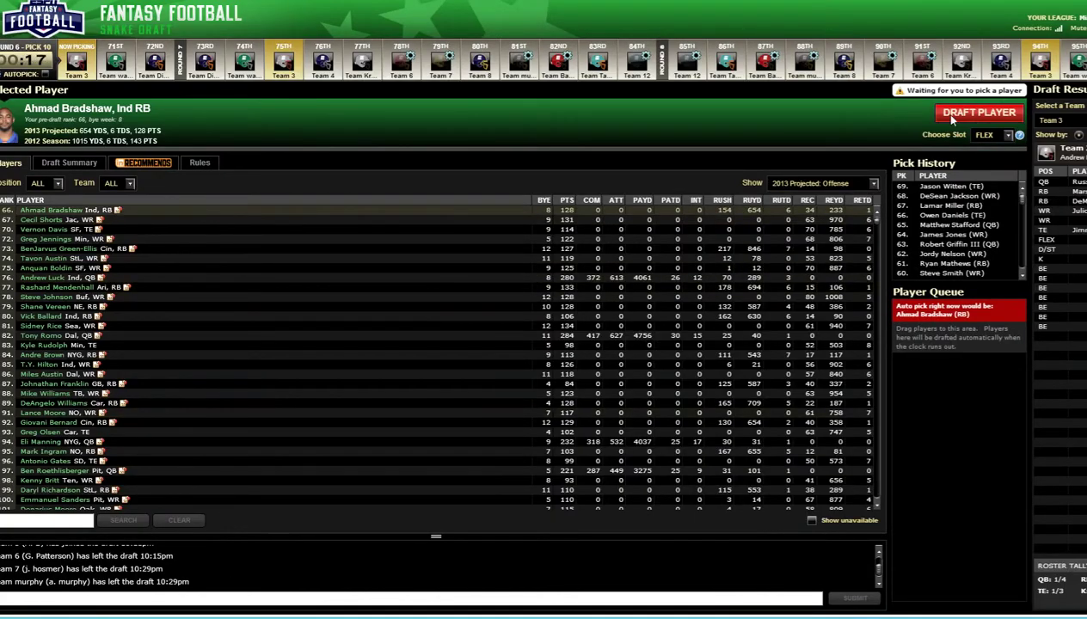
key("alt+Tab")
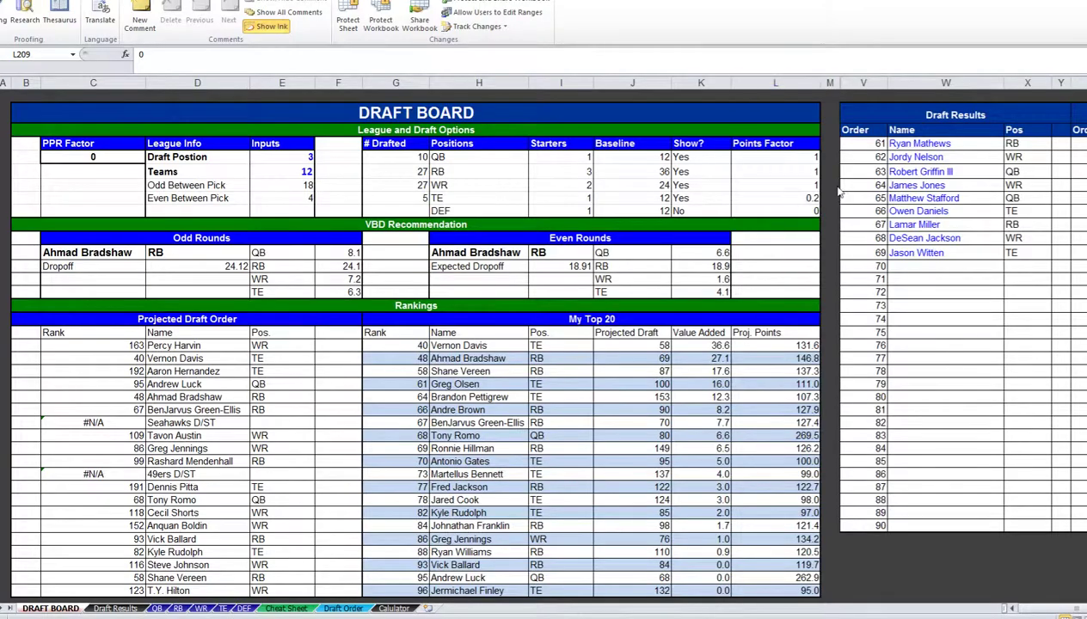
key("alt+Tab")
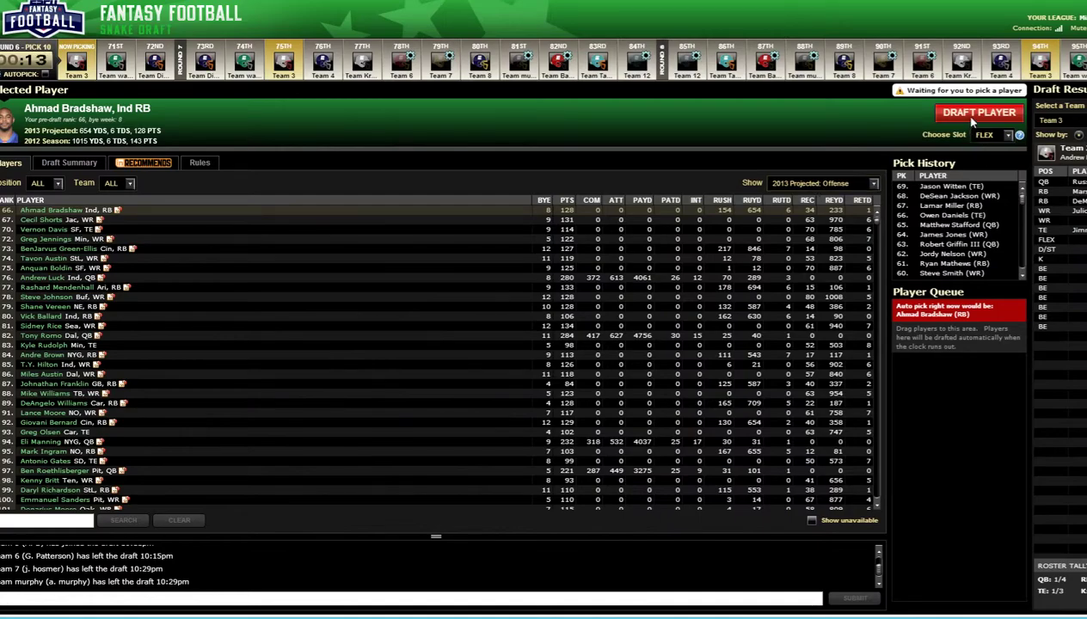
key("alt+Tab")
key("alt+Tab")
key("alt+Tab")
left_click(796, 175)
type("0.5")
key("Return")
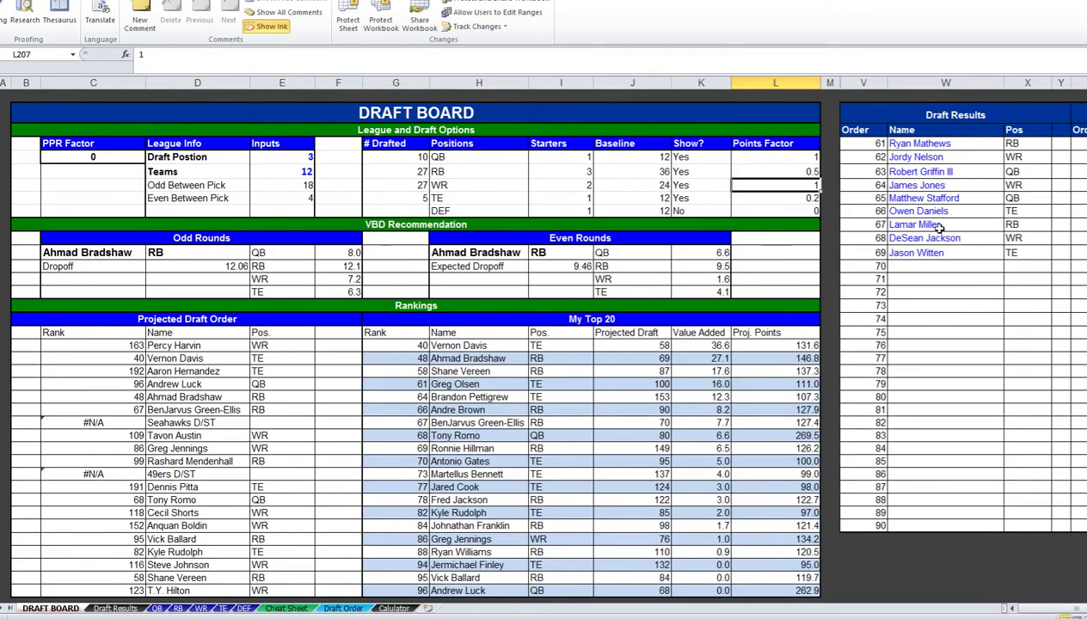
Draft Ahmad Bradshaw in the ESPN draft room and log him as pick 70 in the Excel draft results
key("alt+Tab")
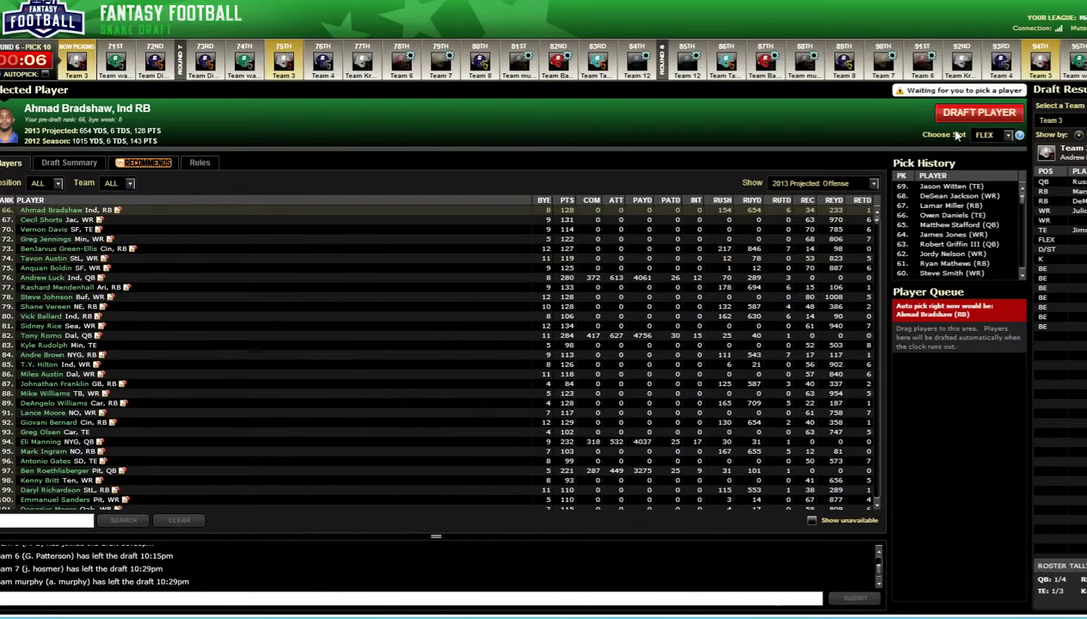
key("alt+Tab")
key("alt+Tab")
left_click(979, 113)
key("alt+Tab")
left_click(957, 266)
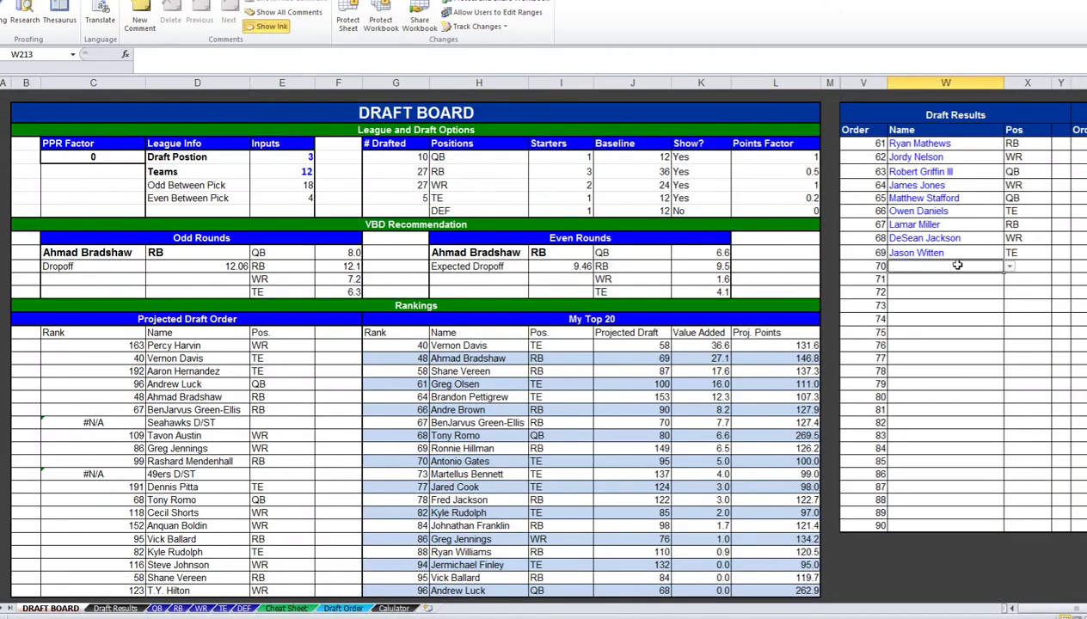
type("Ahmad Bradshaw")
key("Return")
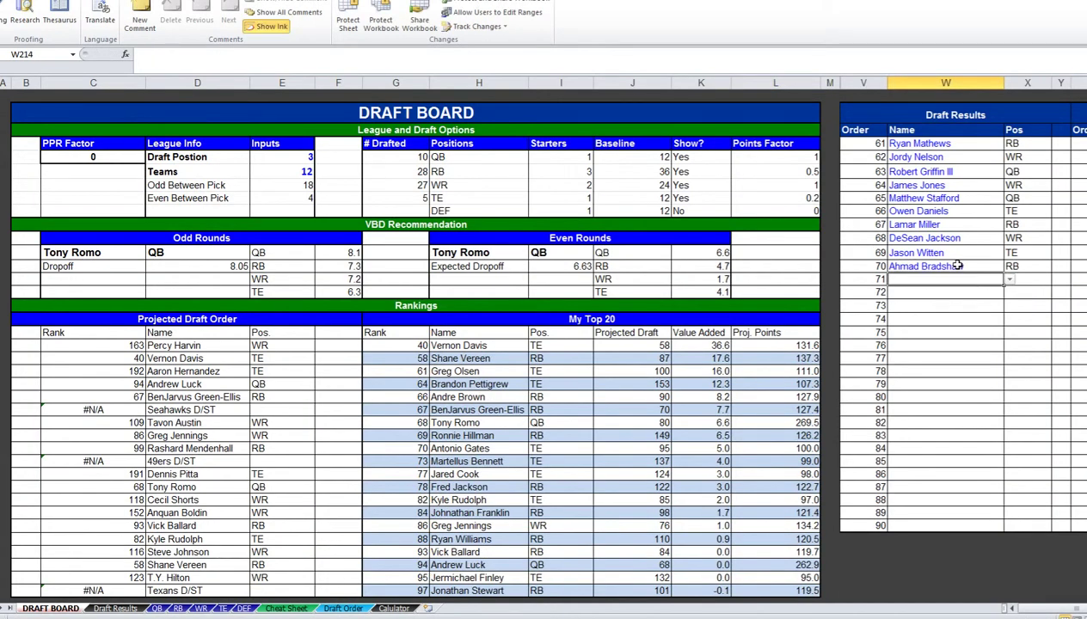
Set the points factor for the QB position to 0.5 in the league and draft options
left_click(807, 169)
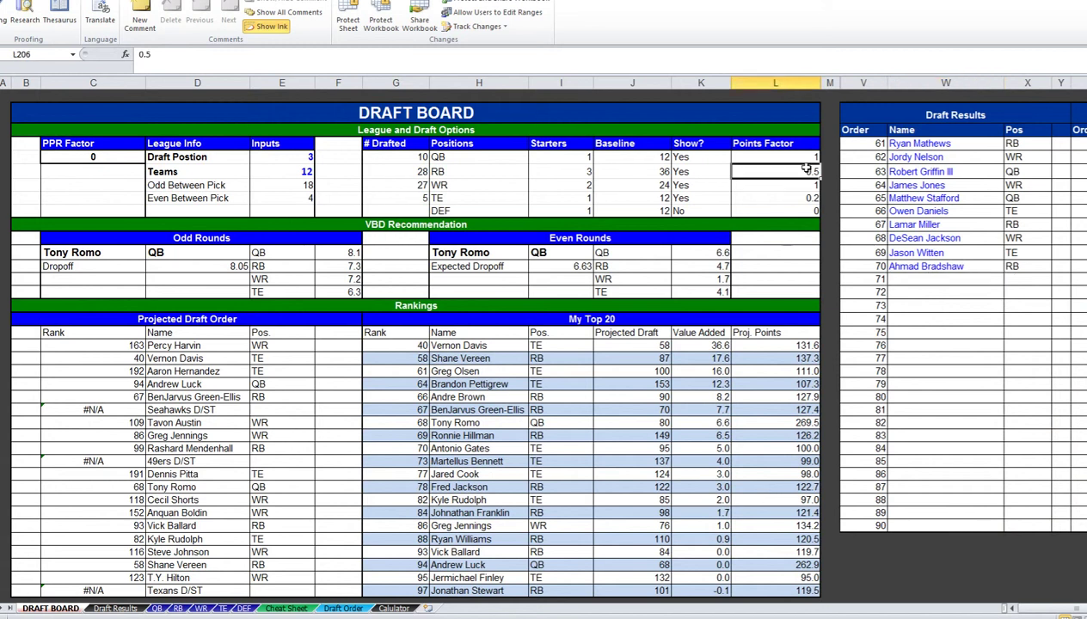
key("Up")
type("0.5")
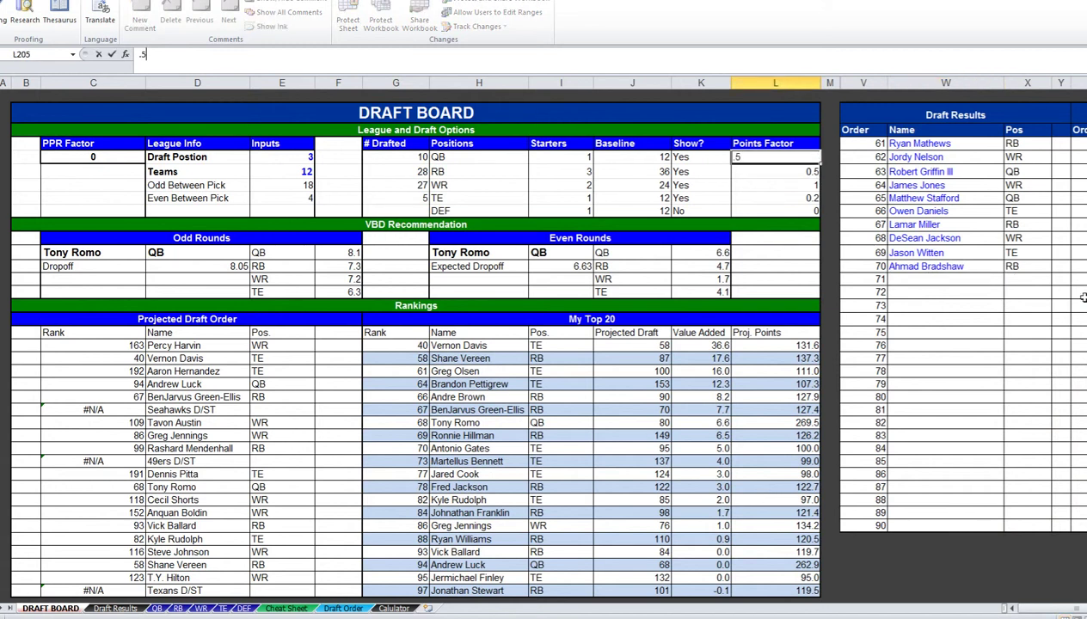
key("Return")
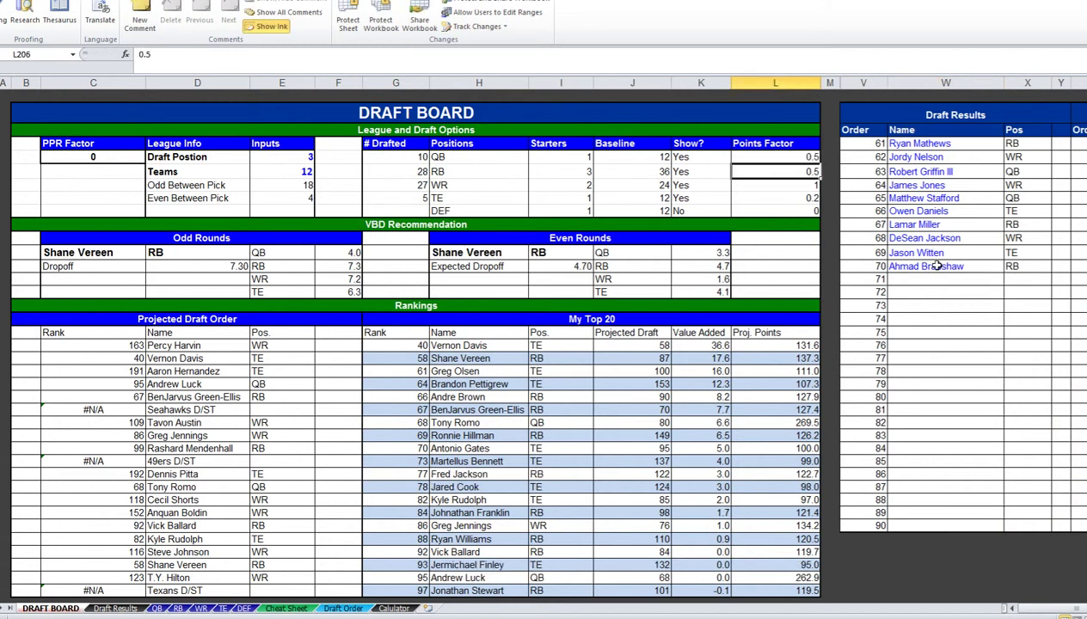
Set the Show option for the TE position to No and review the remaining players in My Top 20
left_click_drag(507, 370, 724, 461)
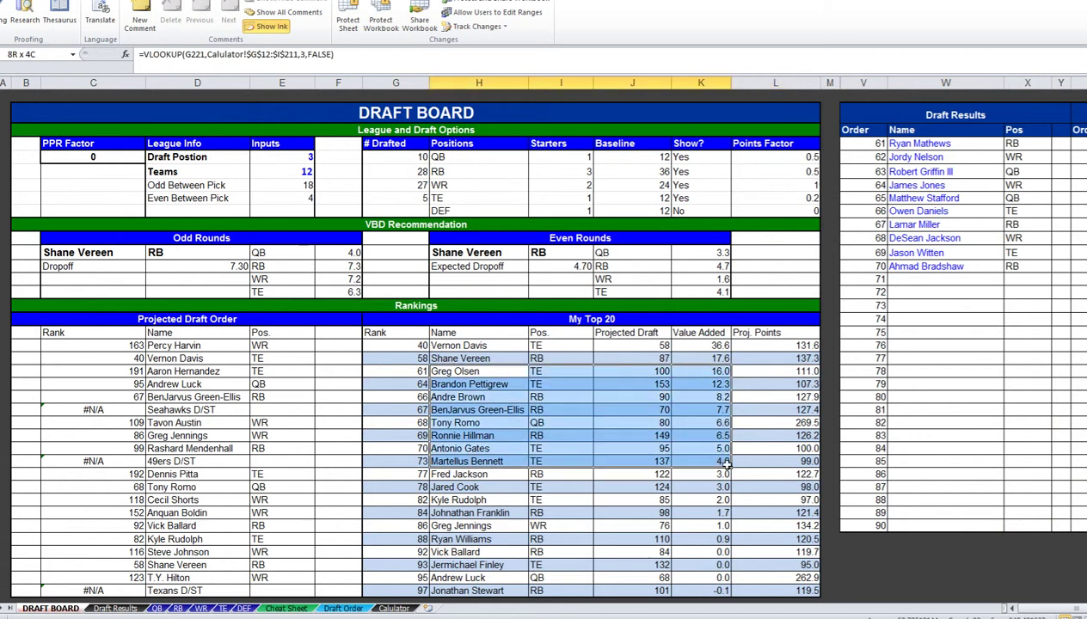
left_click(793, 157)
left_click(675, 198)
left_click(736, 199)
left_click(689, 221)
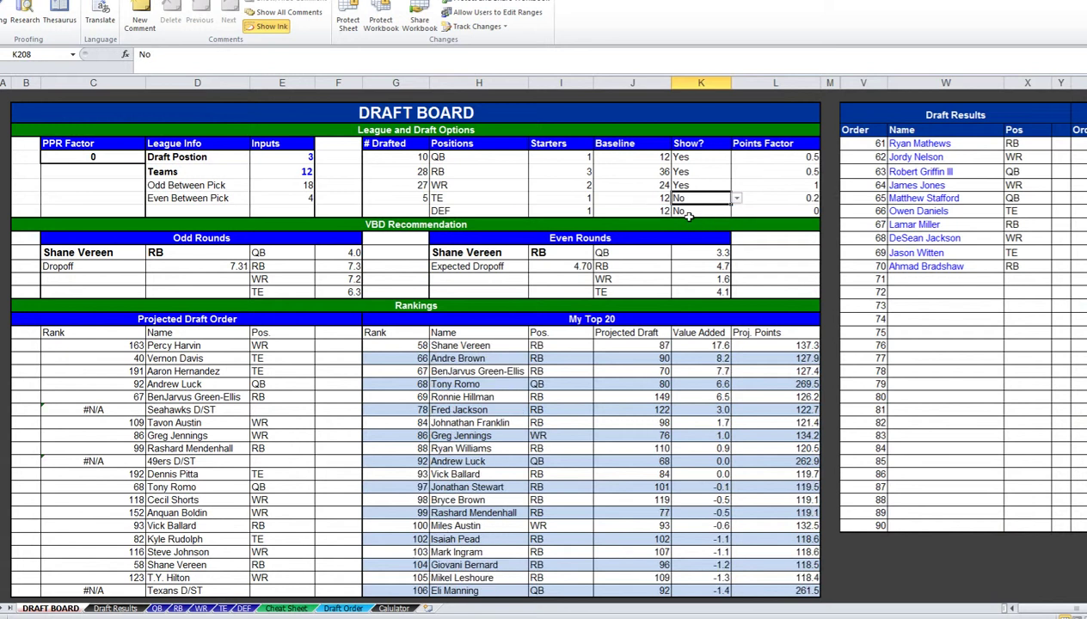
left_click(516, 436)
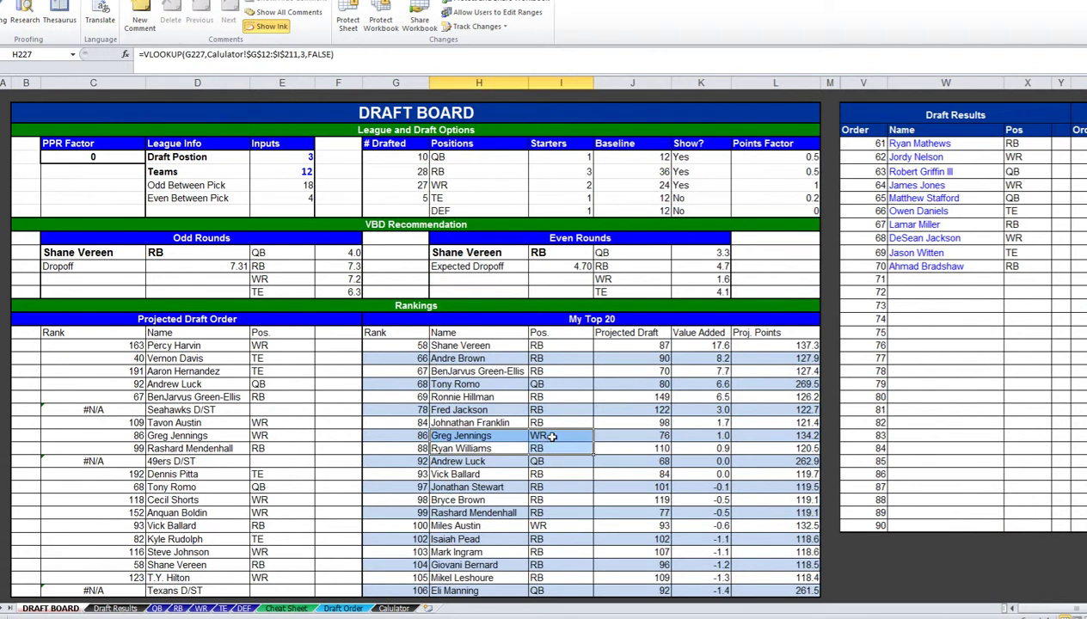
Switch to the ESPN draft room and add Greg Jennings to the player queue
key("alt+Tab")
left_click(142, 229)
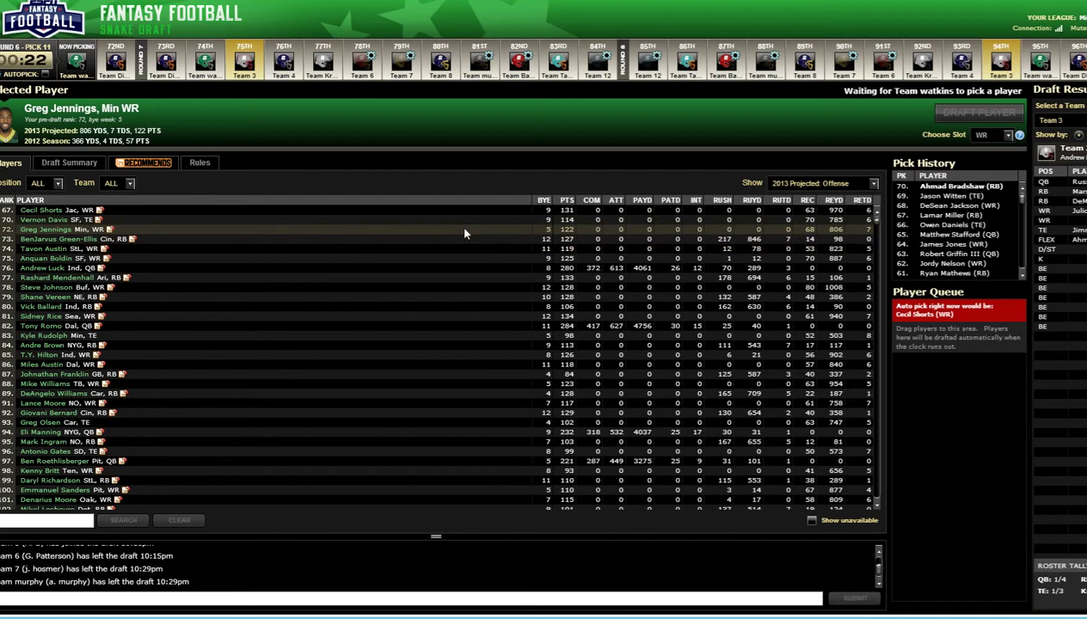
right_click(502, 236)
left_click(523, 236)
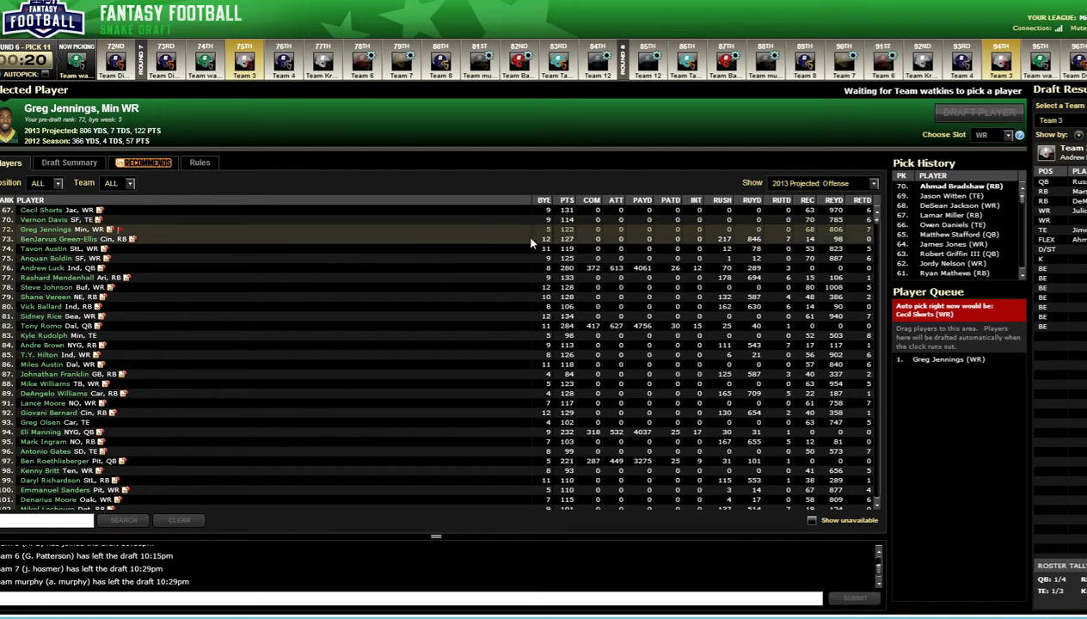
Examine the positional dropoffs in the Excel VBD recommendation and follow the latest picks in ESPN's pick history
key("alt+Tab")
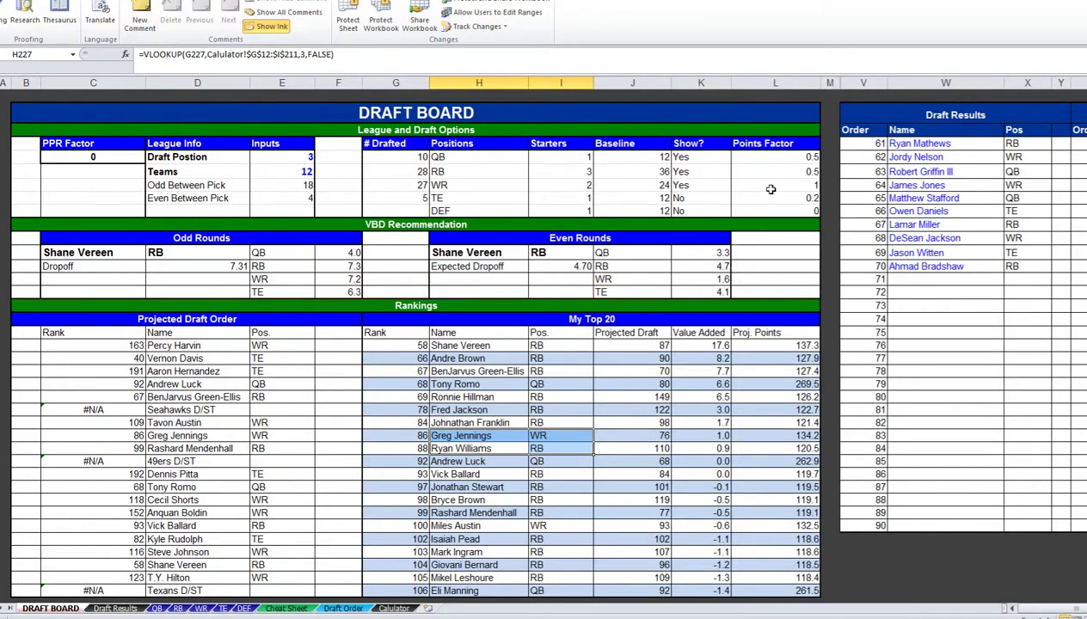
left_click(497, 266)
key("alt+Tab")
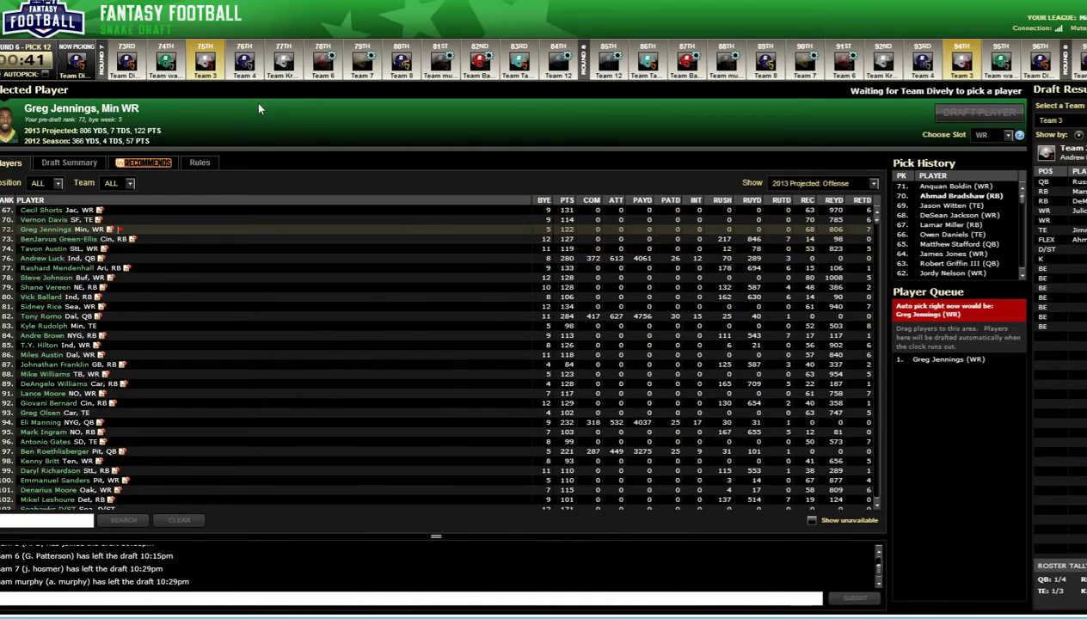
key("alt+Tab")
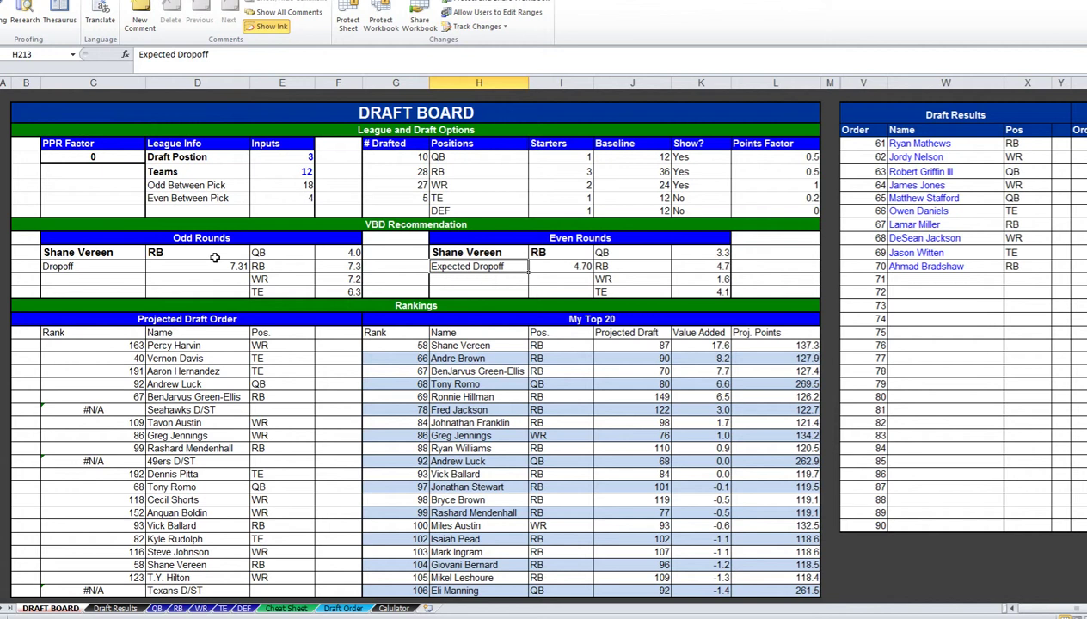
left_click_drag(274, 266, 353, 276)
key("alt+Tab")
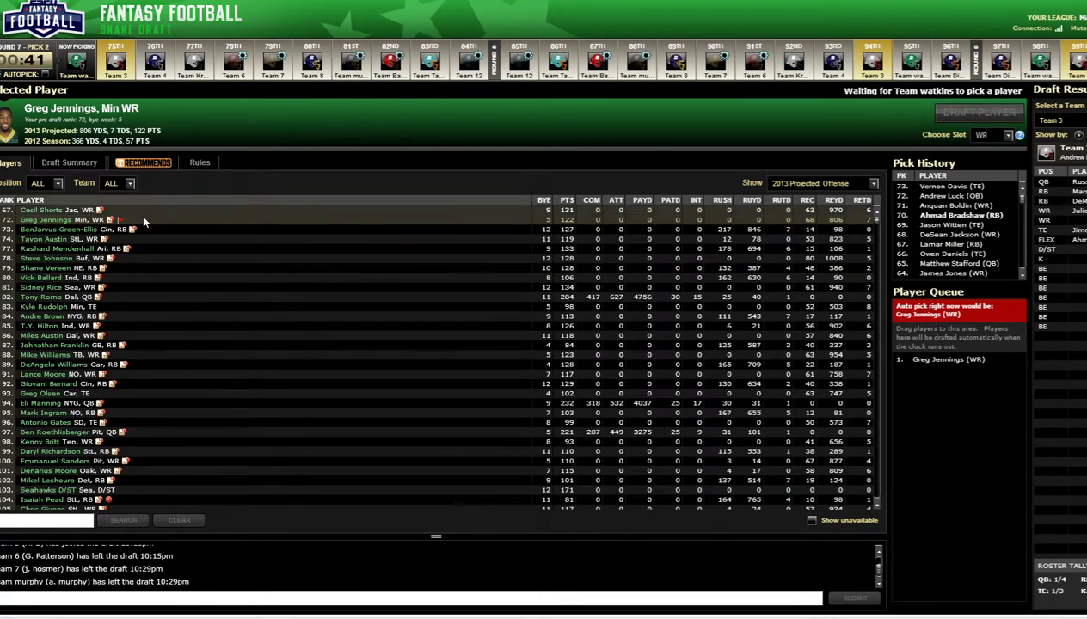
key("alt+Tab")
key("alt+Tab")
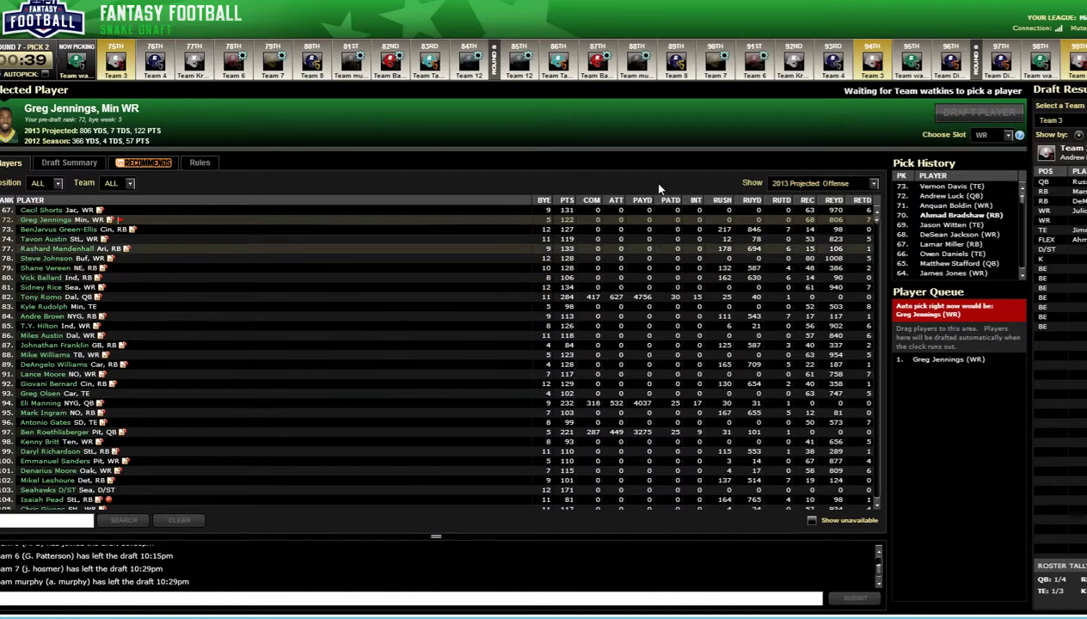
Using ESPN's pick history, log Anquan Boldin as pick 71 and Andrew Luck as pick 72 in the Excel draft results
key("alt+Tab")
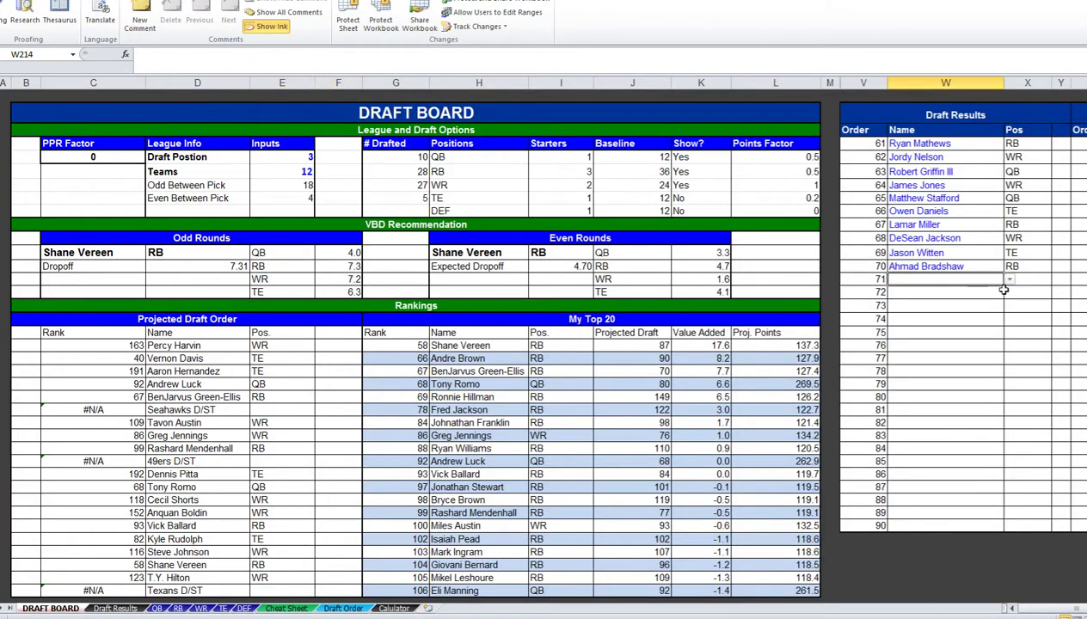
key("alt+Tab")
key("alt+Tab")
key("alt+Tab")
key("alt+Tab")
type("Anquan Boldin")
key("Return")
key("alt+Tab")
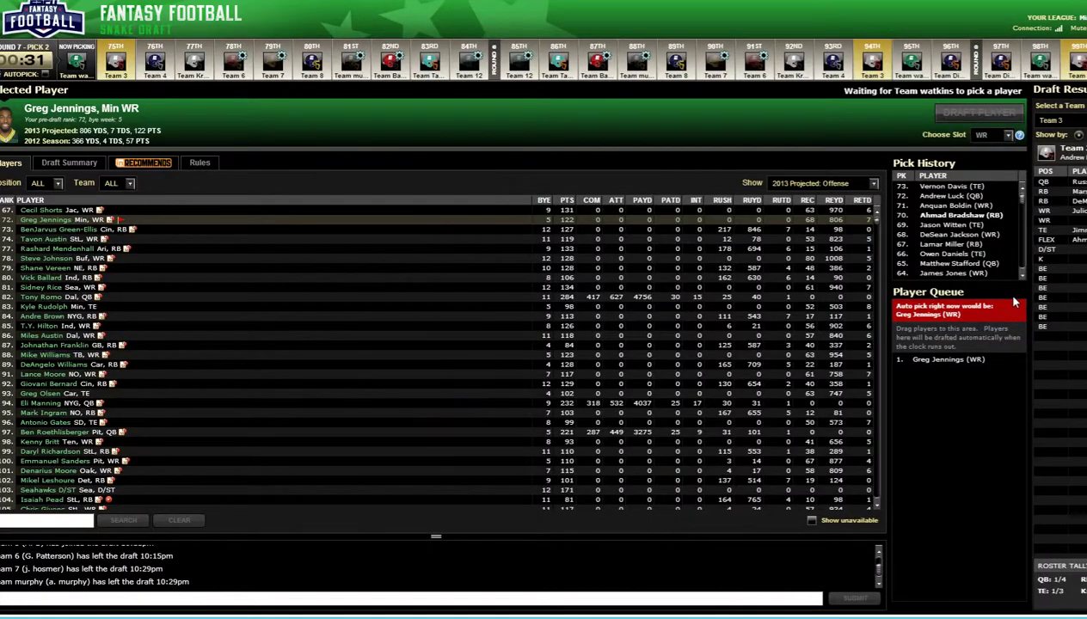
key("alt+Tab")
type("Andrew Luck")
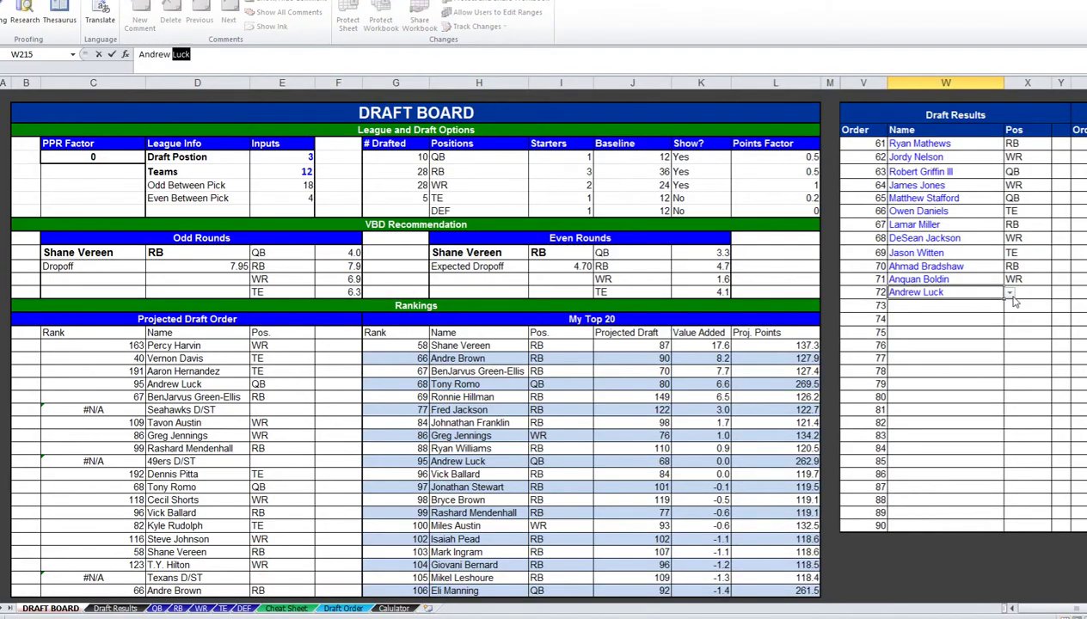
key("Return")
Using ESPN's pick history, log Vernon Davis as pick 73 and T.Y. Hilton as pick 74 in the Excel draft results
key("alt+Tab")
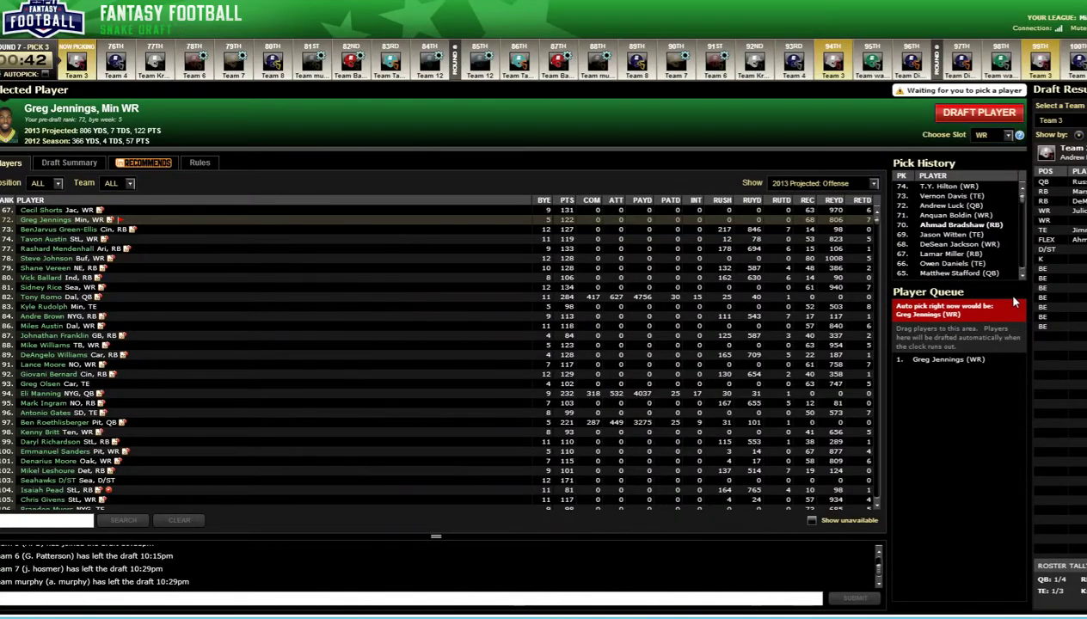
key("alt+Tab")
type("Vernon Davis")
key("Return")
key("alt+Tab")
key("alt+Tab")
type("T.Y. Hilton")
key("Return")
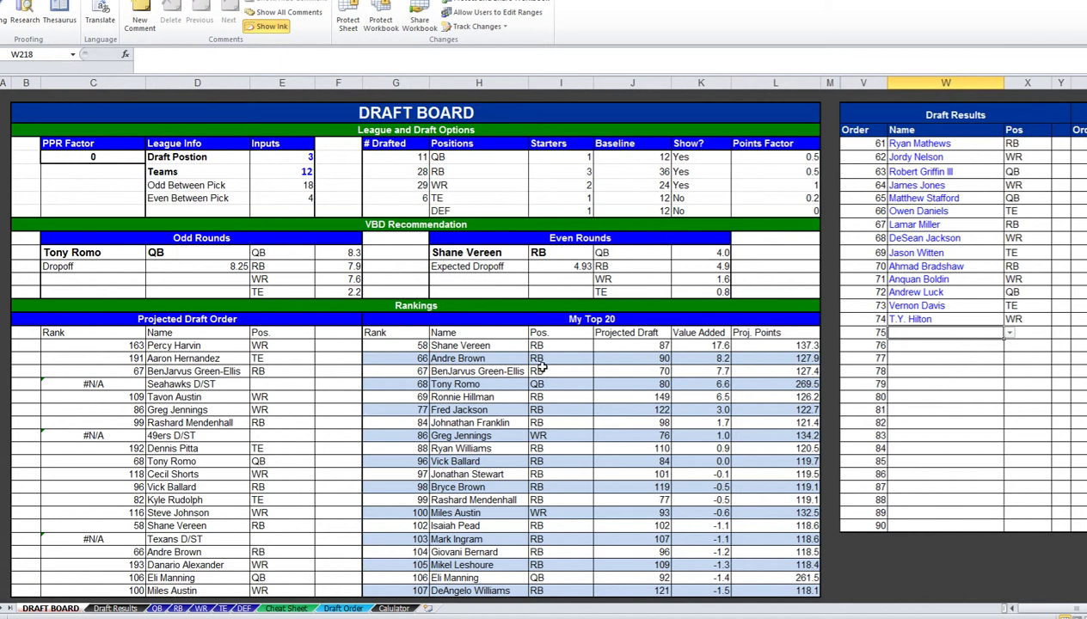
Set the RB points factor to 0.25 and the QB points factor to 0 in the league and draft options
left_click(804, 169)
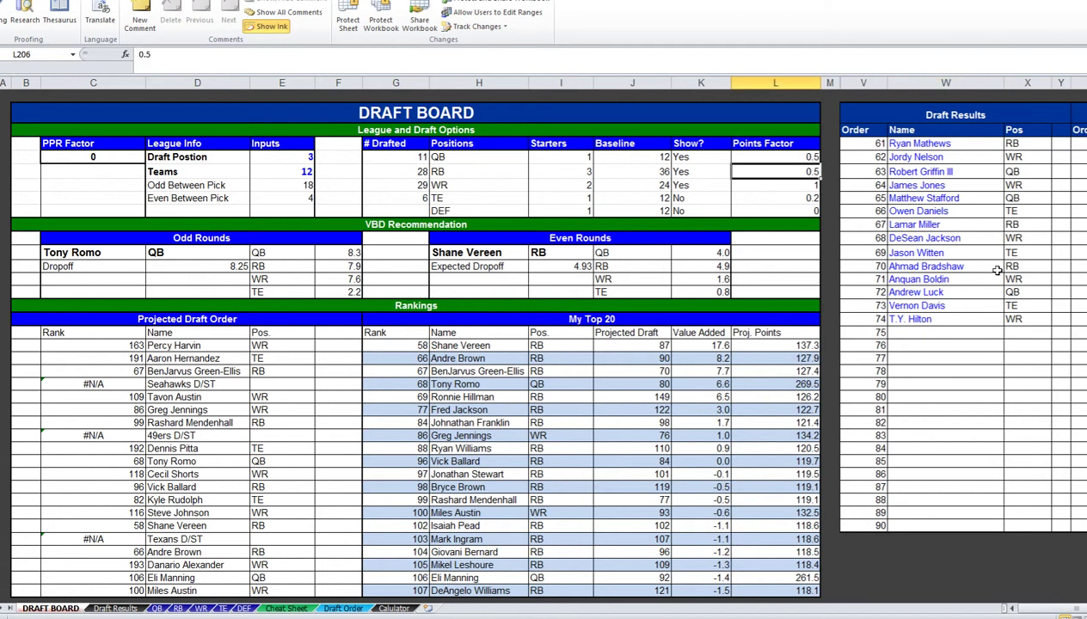
type(".25")
key("Return")
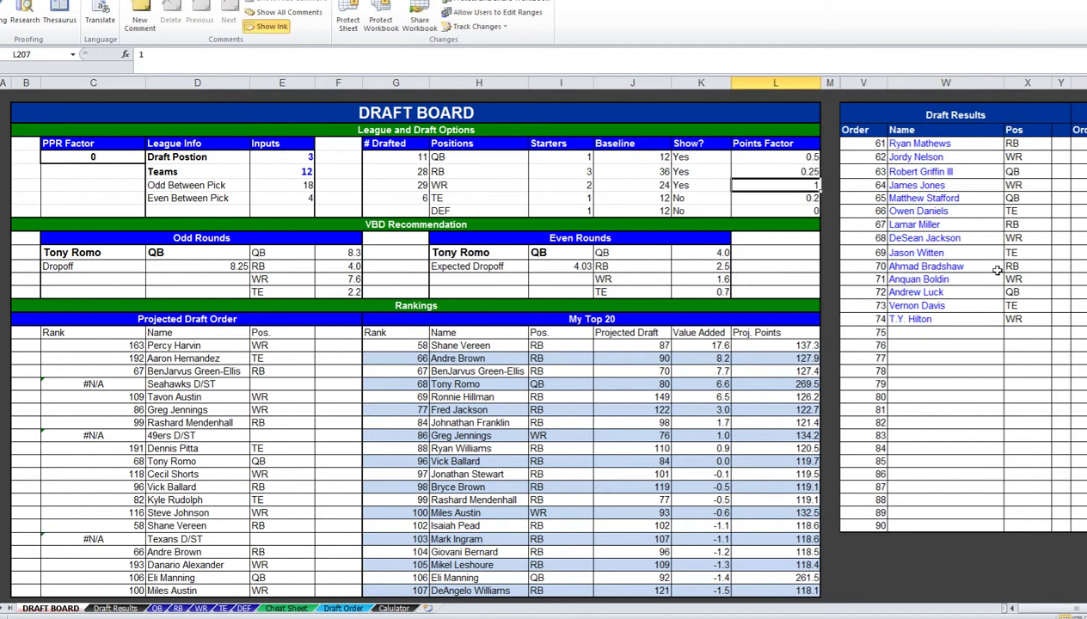
key("Up")
key("Up")
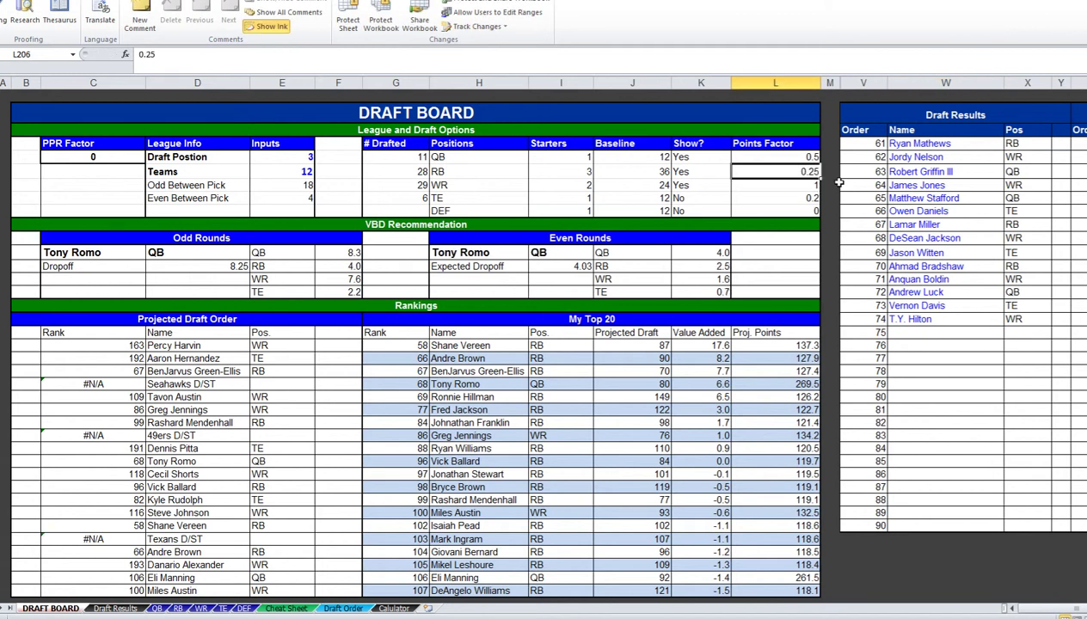
type("0")
key("Up")
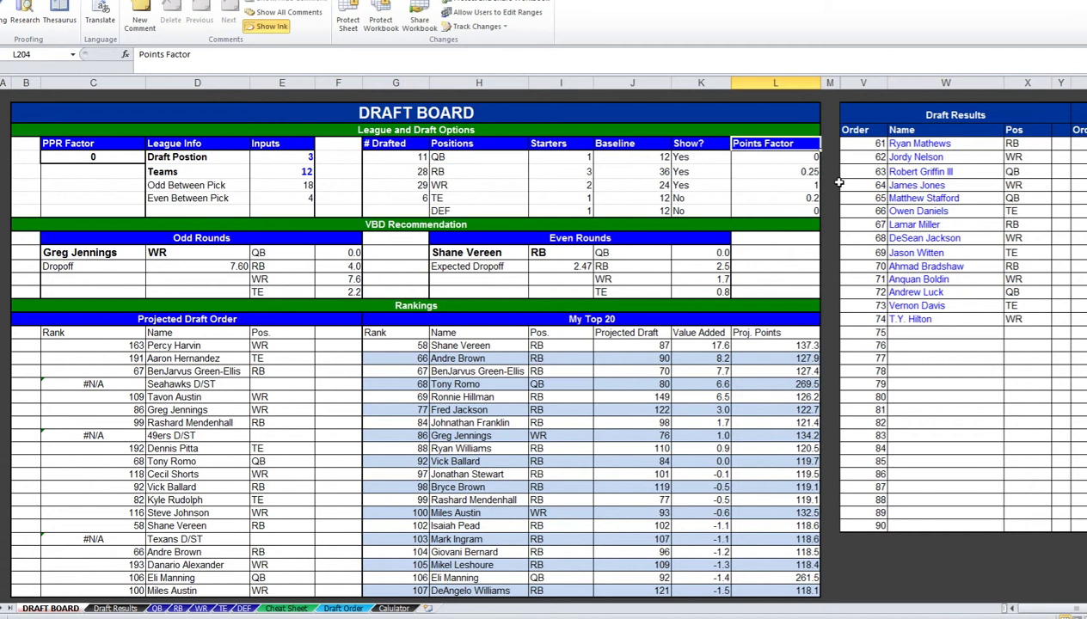
Draft the queued Greg Jennings in the ESPN draft room and log him as pick 75 in the Excel draft results
key("alt+Tab")
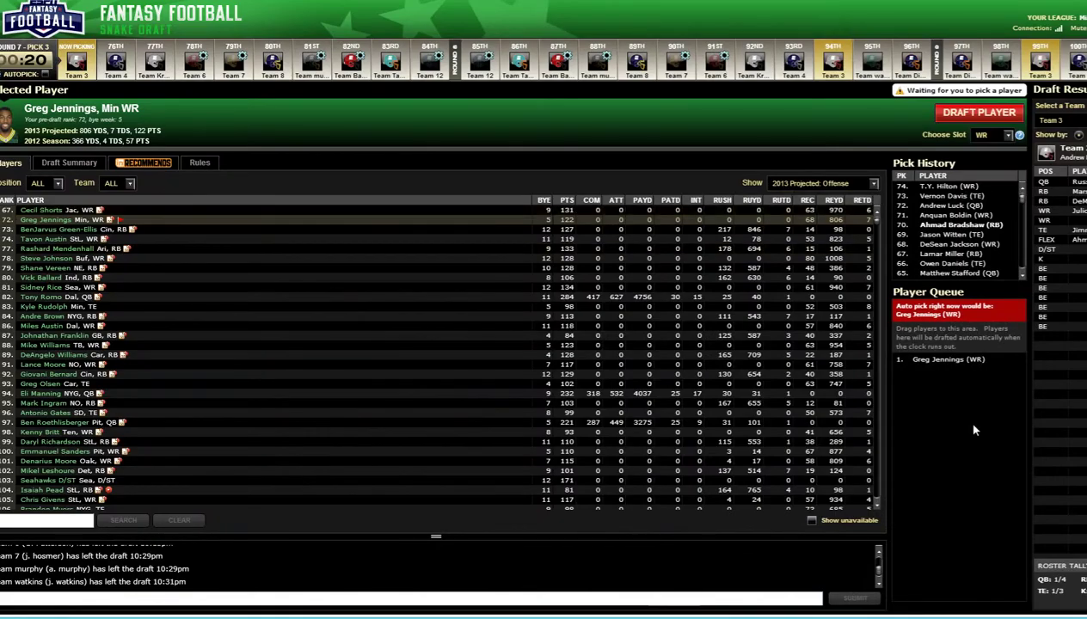
left_click(972, 359)
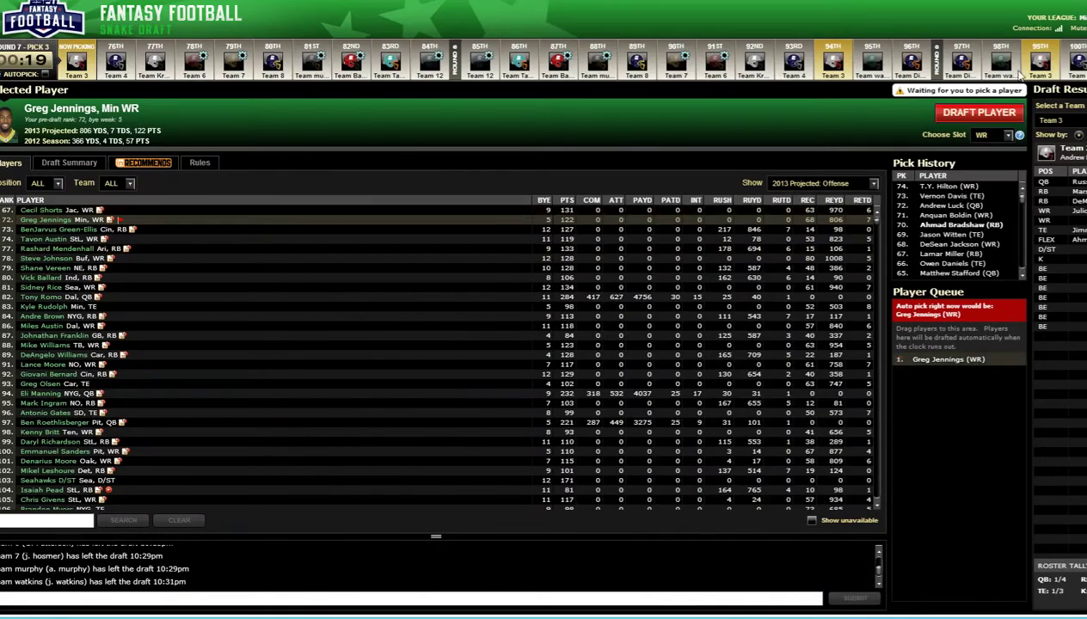
left_click(981, 113)
key("alt+Tab")
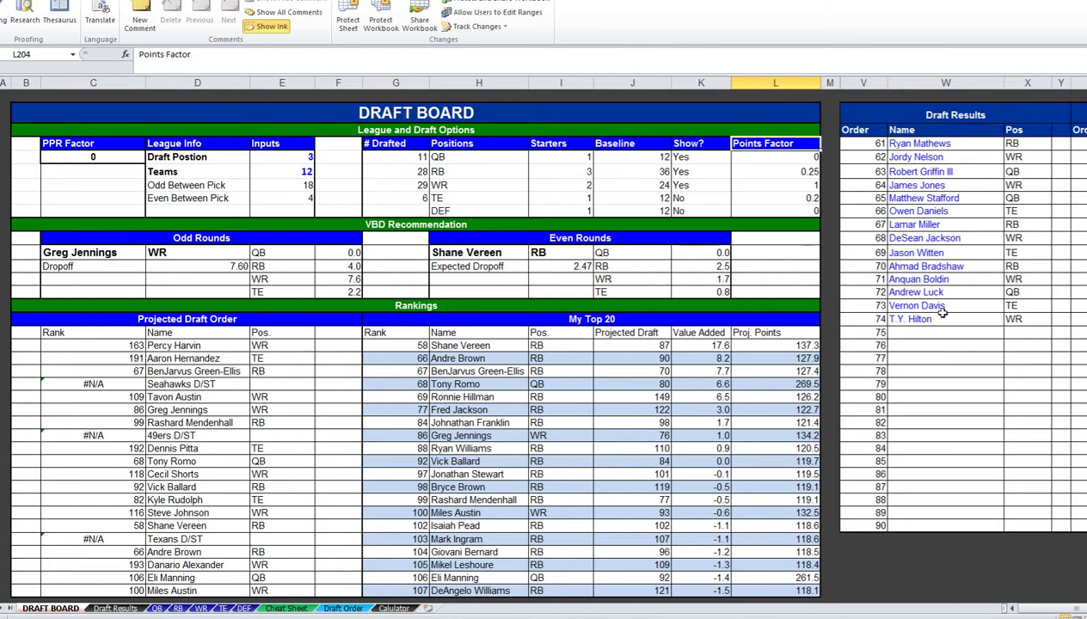
left_click(931, 334)
type("Greg Jennings")
key("Return")
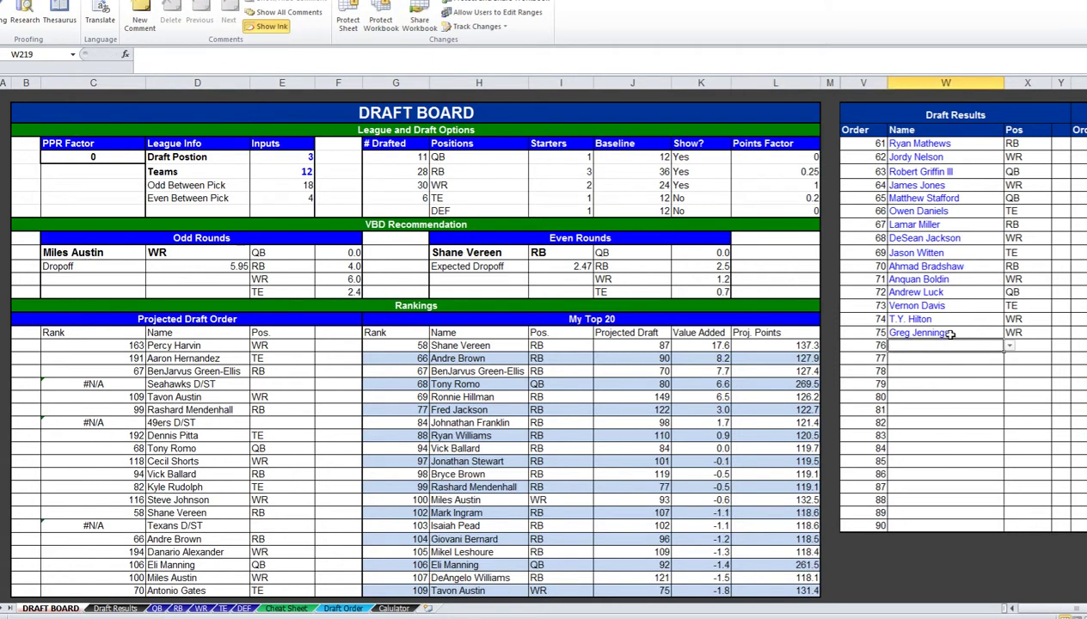
Set the points factor for the RB position to 0.5 in the league and draft options
left_click(776, 173)
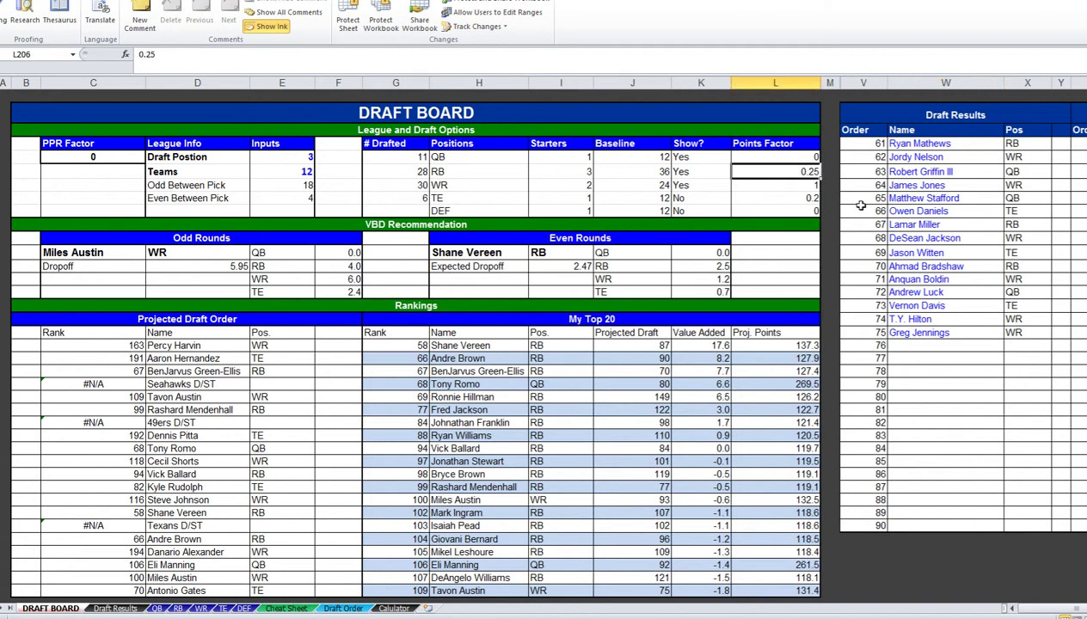
type(".")
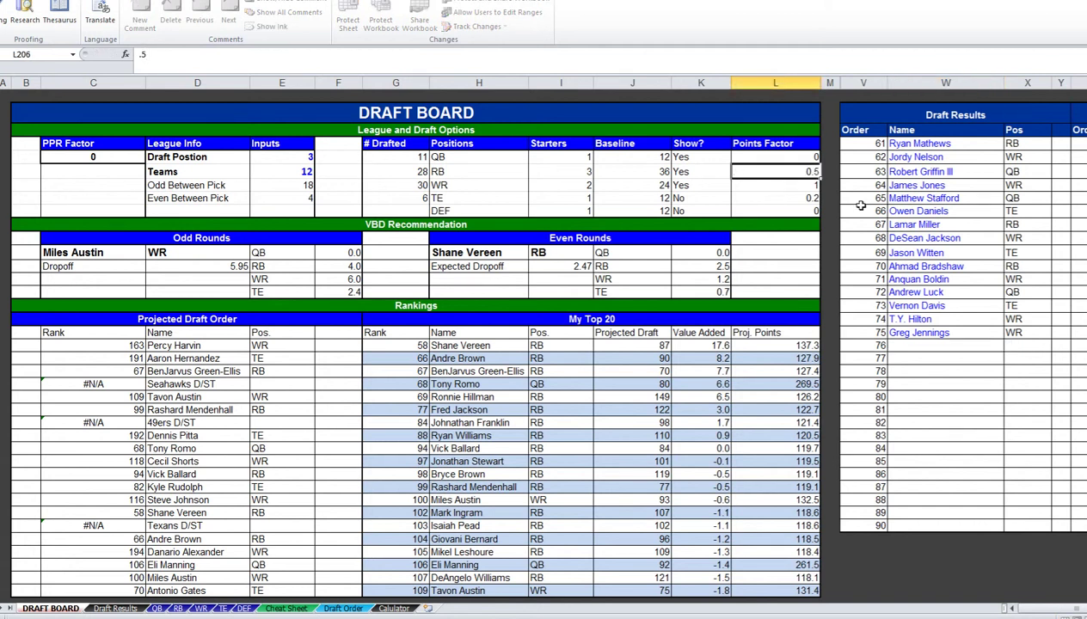
key("Return")
Using ESPN's pick history, log Steve Johnson as pick 76 in the Excel draft results
key("Right")
key("Right")
key("Right")
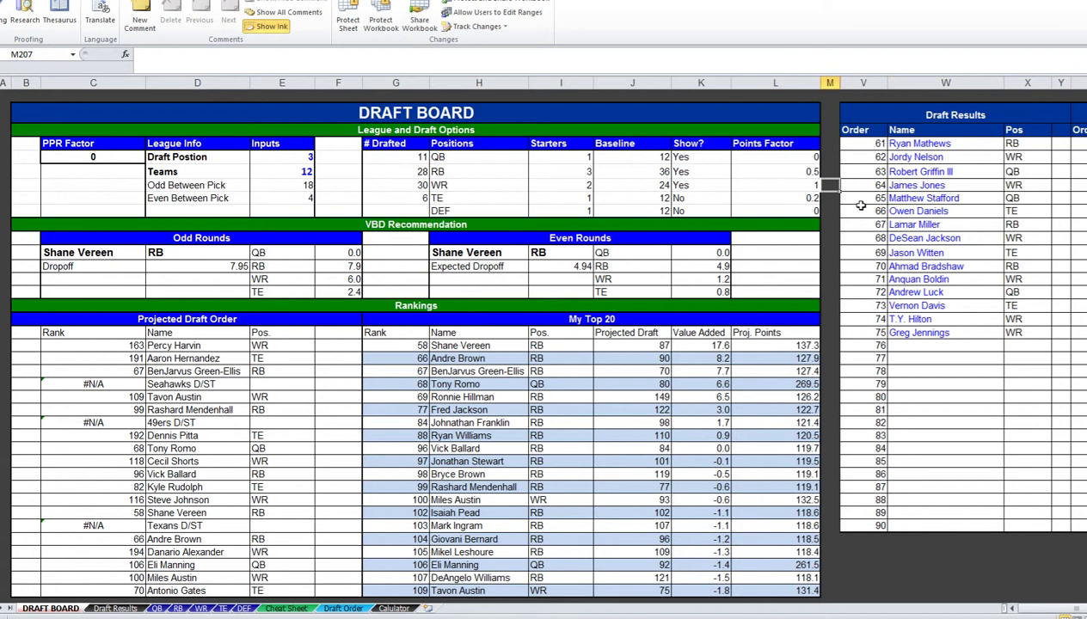
key("ctrl+Down")
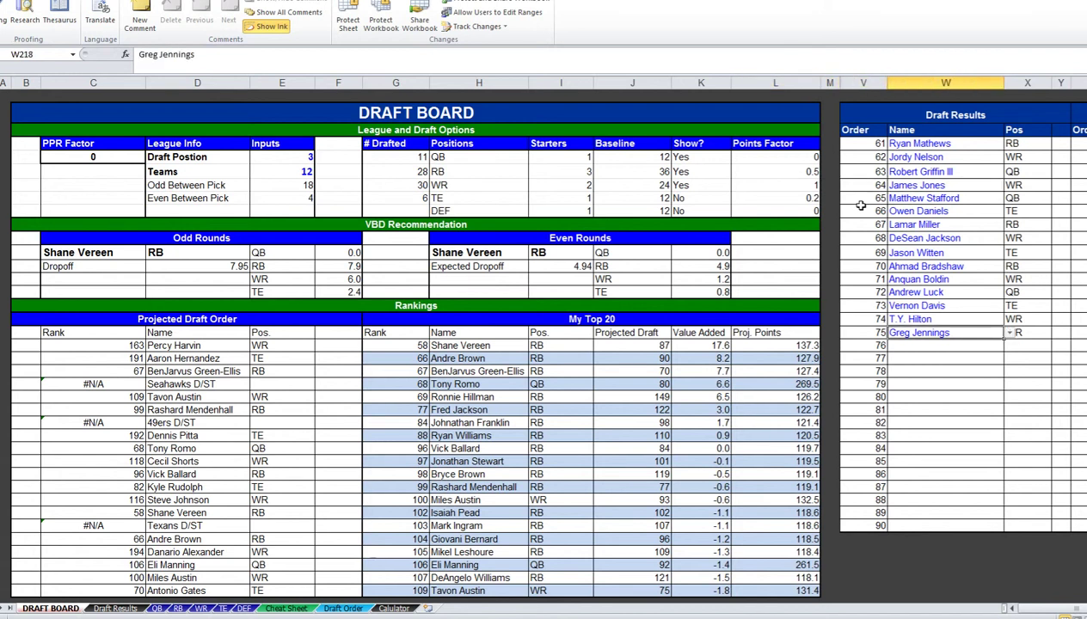
key("alt+Tab")
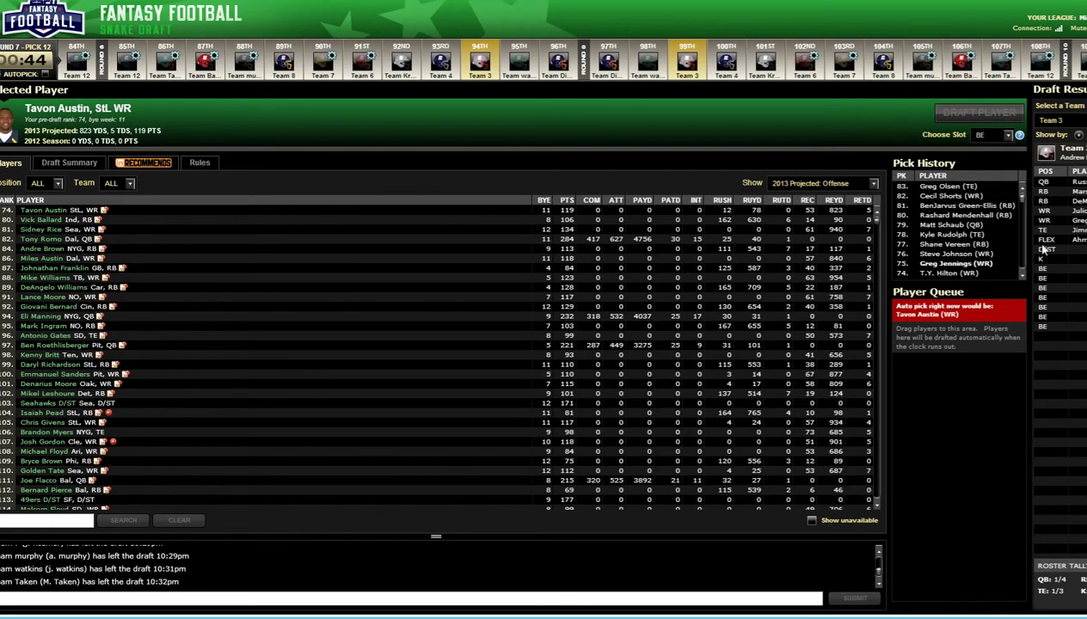
key("alt+Tab")
left_click(993, 346)
key("alt+Tab")
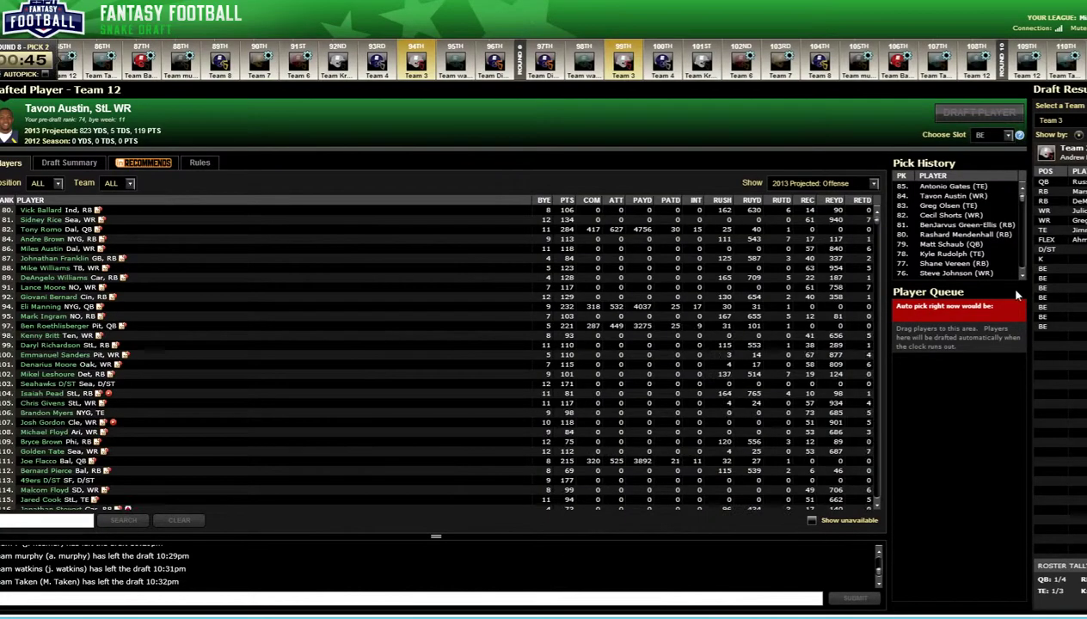
key("alt+Tab")
key("Down")
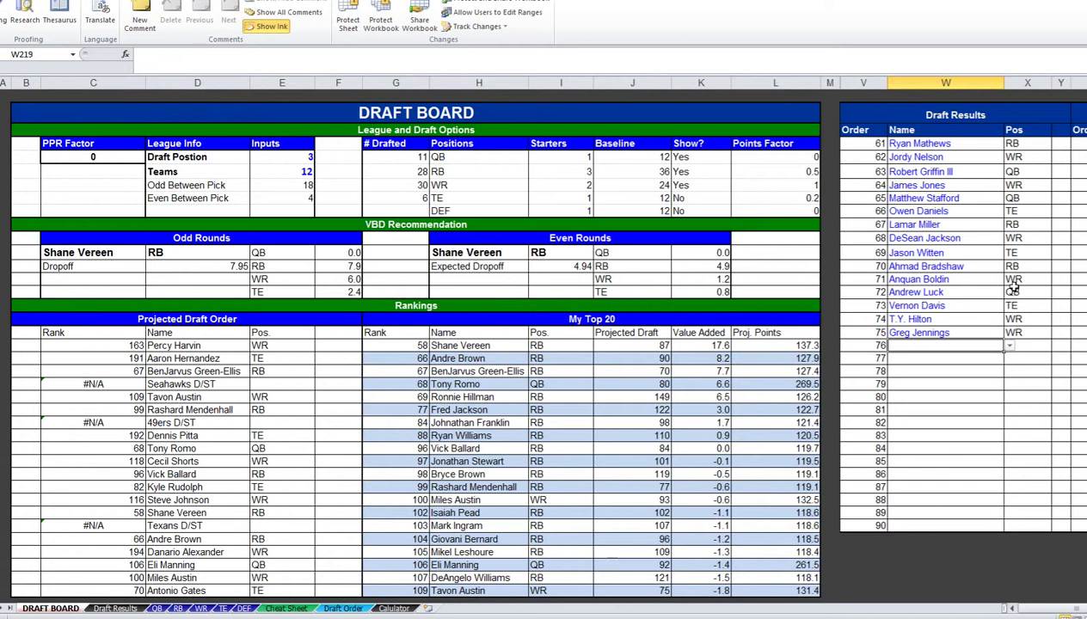
type("Steve Johnson")
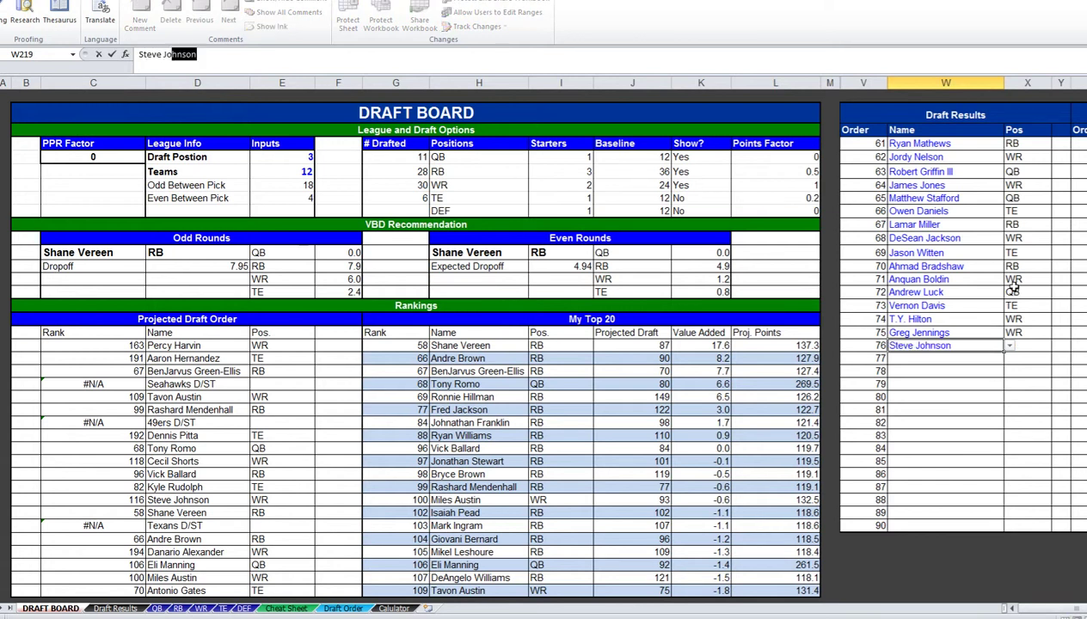
key("Return")
From ESPN's pick history, log Shane Vereen as pick 77 and Kyle Rudolph as pick 78 in the Excel draft results
key("alt+Tab")
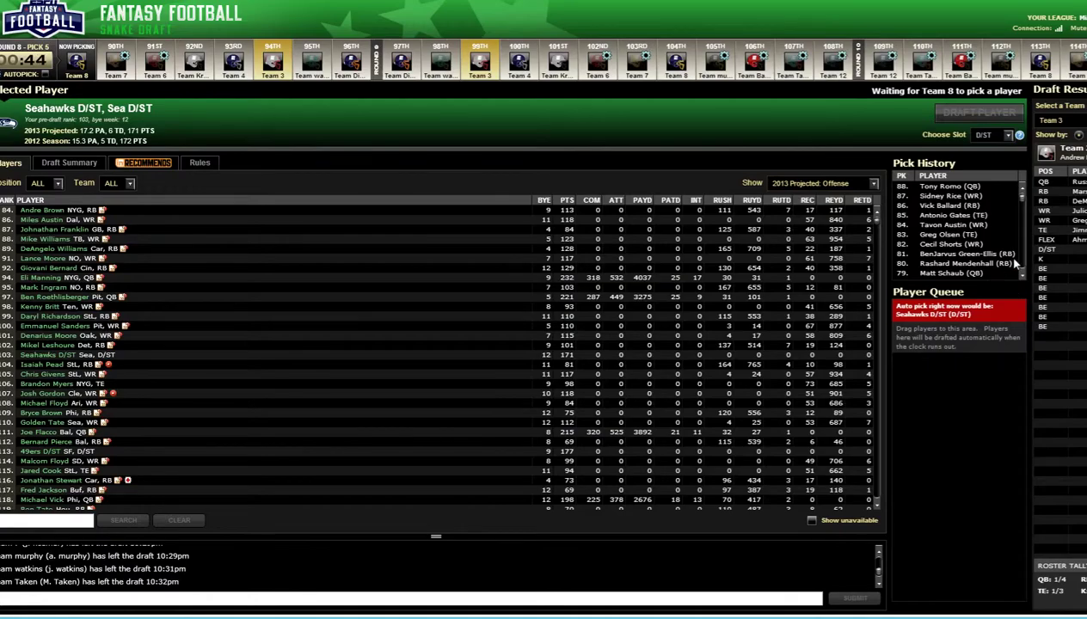
left_click(1023, 262)
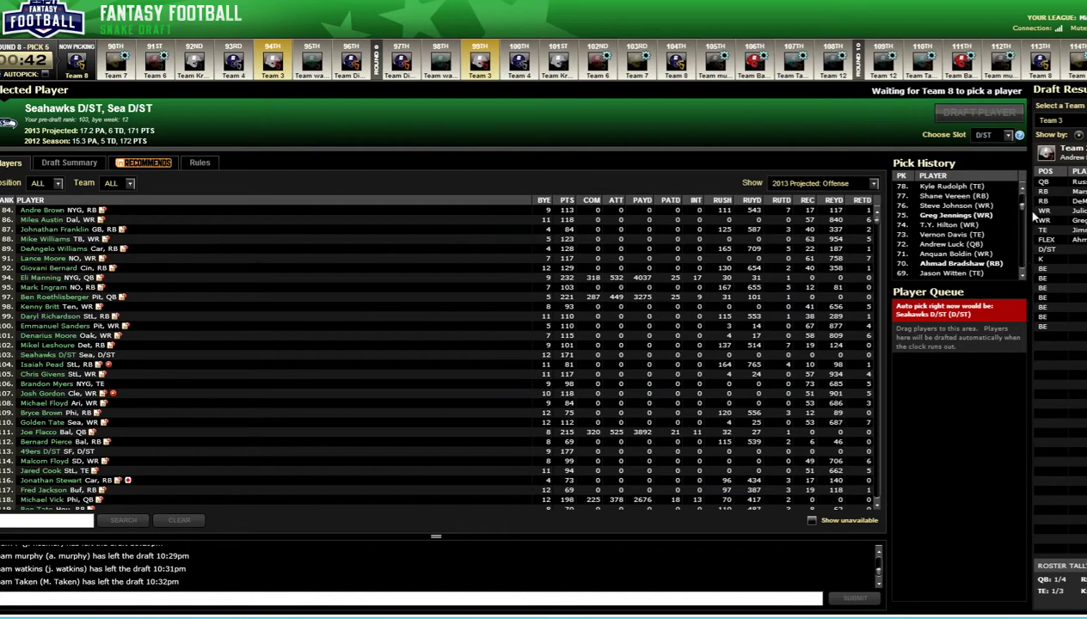
key("alt+Tab")
type("Shane Vereen")
key("Return")
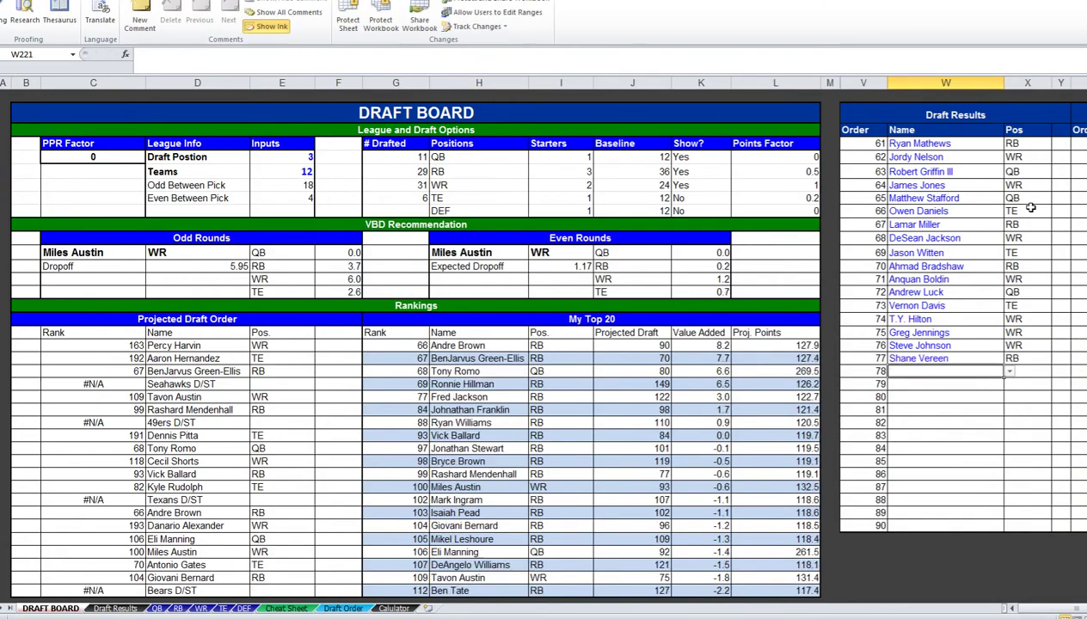
key("alt+Tab")
key("alt+Tab")
type("K")
key("Return")
Check ESPN's pick history and log Matt Schaub as pick 79 in the Excel draft results
key("alt+Tab")
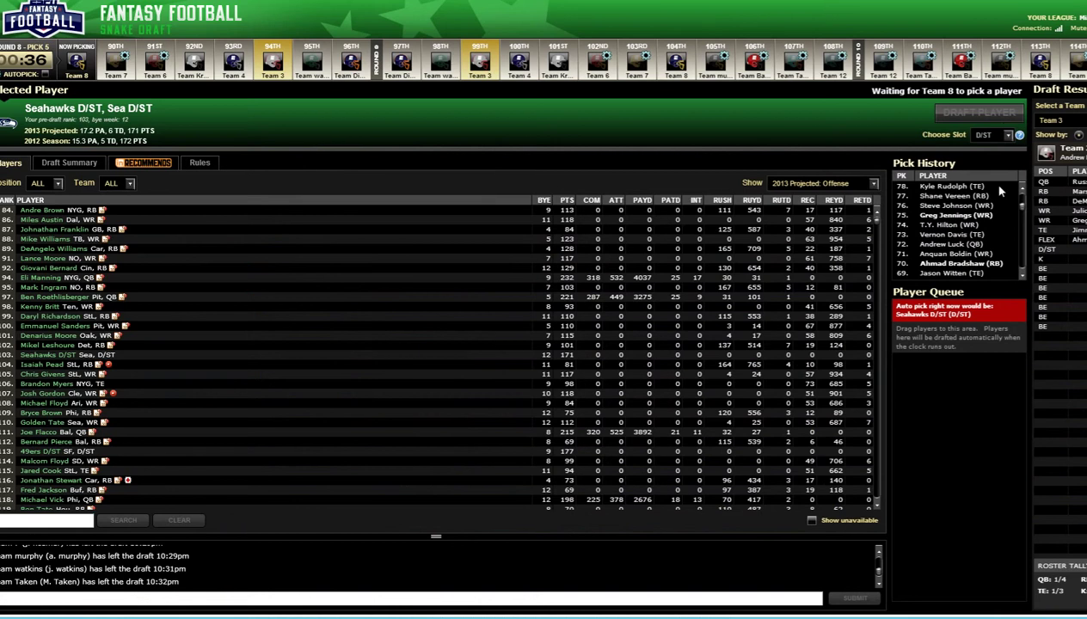
scroll(1011, 183, "up", 5)
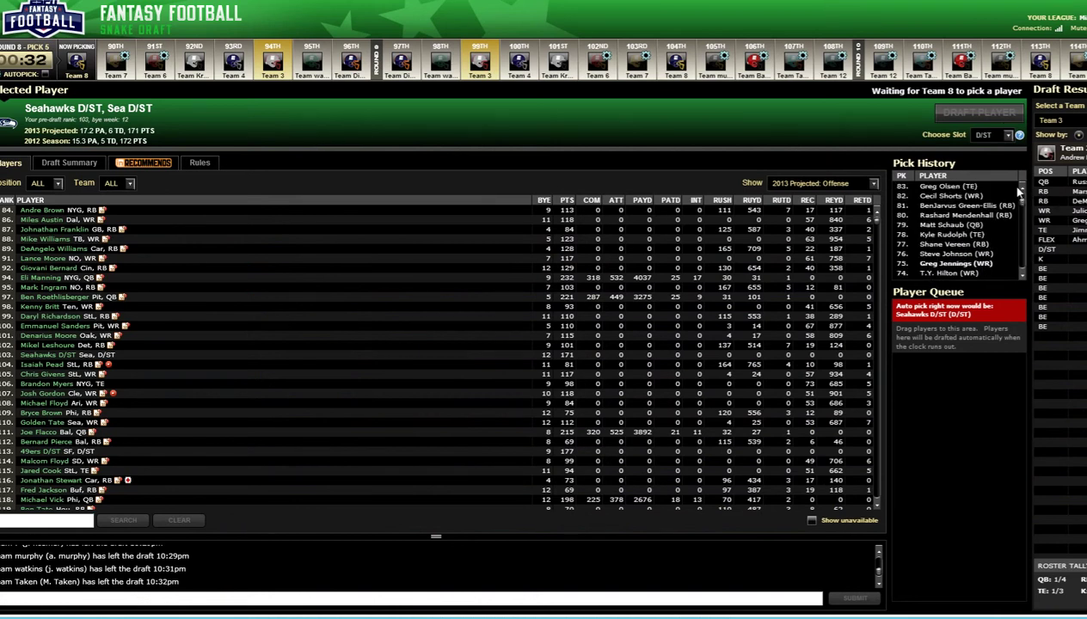
key("alt+Tab")
key("alt+Tab")
key("alt+Tab")
type("Matt Schaub")
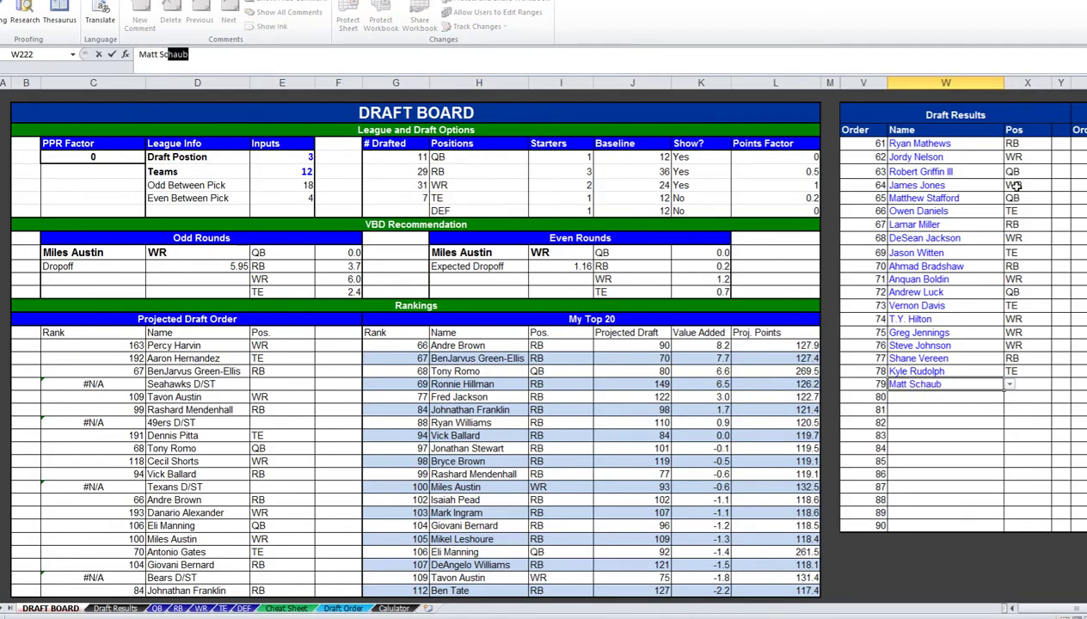
key("Return")
Log Rashard Mendenhall as pick 80 and BenJarvus Green-Ellis as pick 81 in the Excel draft results
key("alt+Tab")
key("alt+Tab")
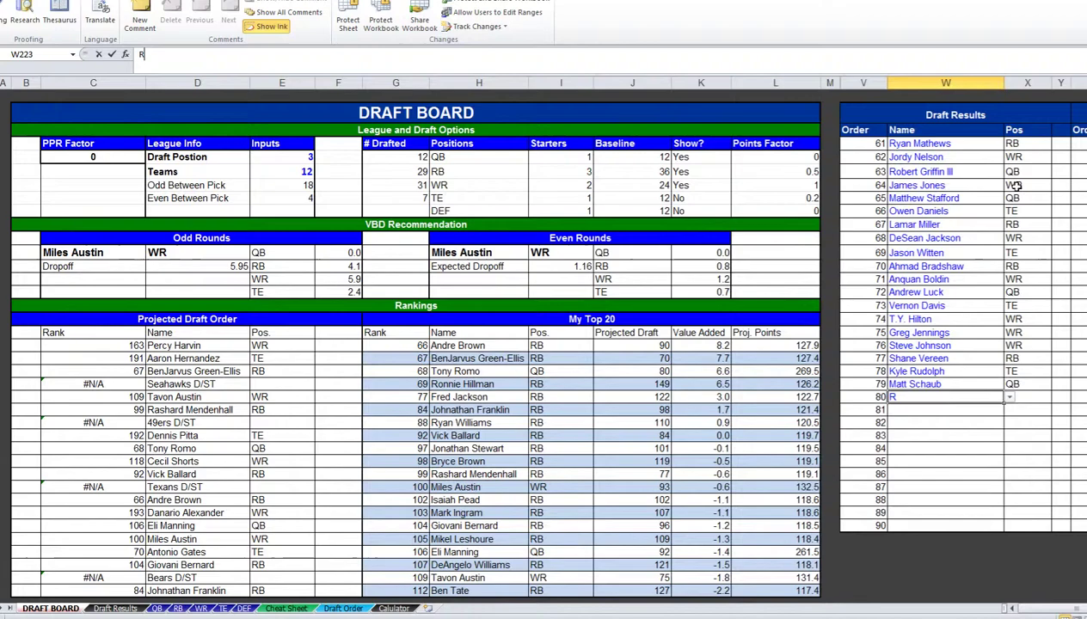
key("alt+Tab")
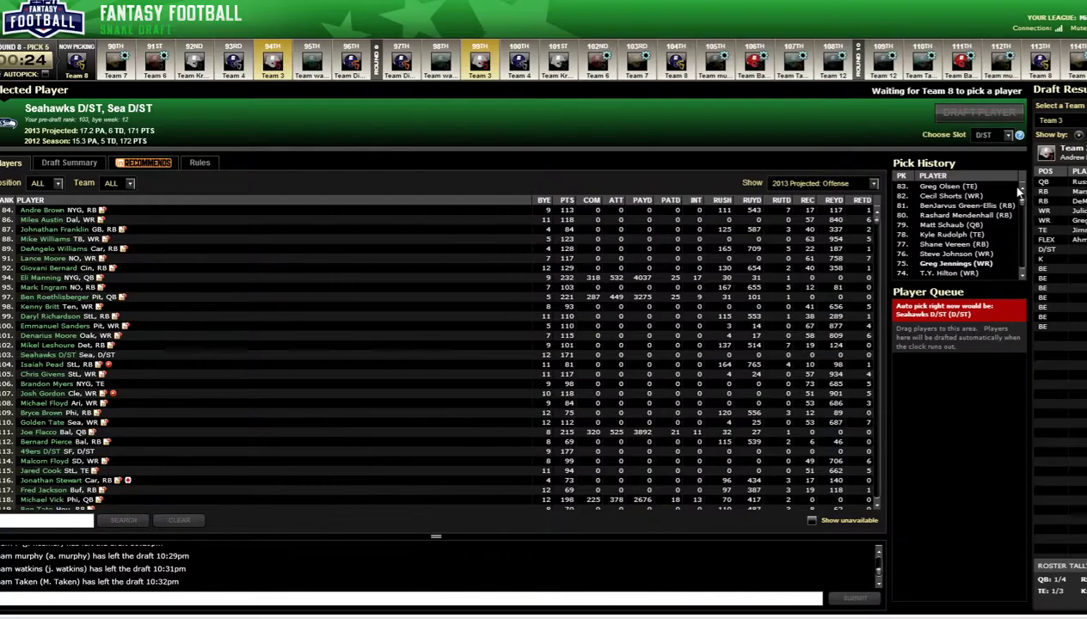
key("alt+Tab")
type("Ben")
key("Return")
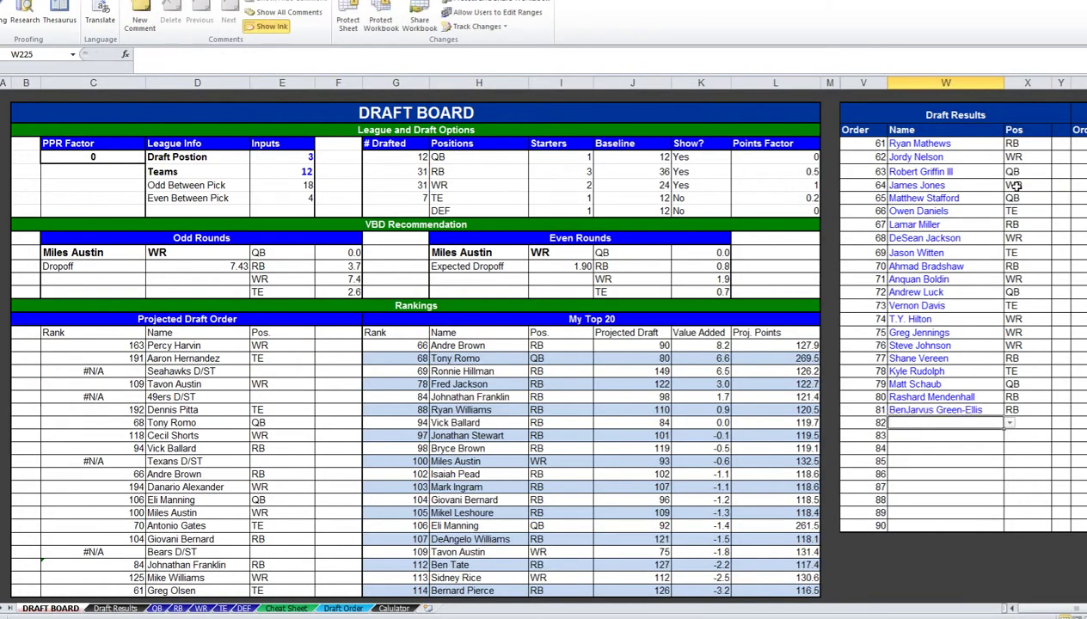
Log Cecil Shorts as pick 82 and Greg Olsen as pick 83 in the Excel draft results, following ESPN's pick history
key("alt+Tab")
key("alt+Tab")
type("Cecil Shorts")
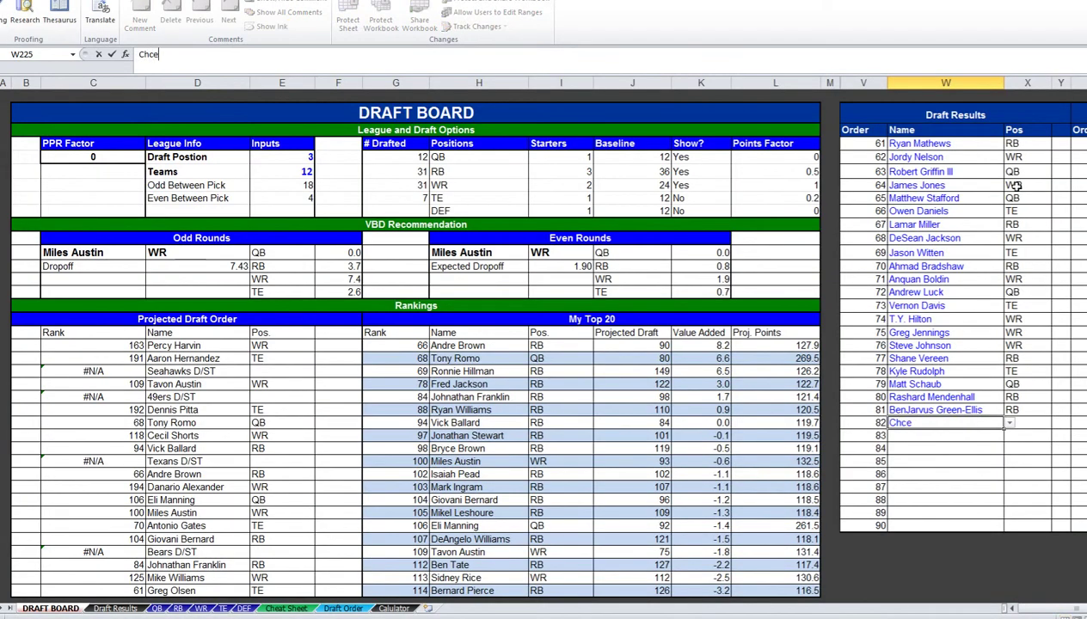
key("Return")
key("alt+Tab")
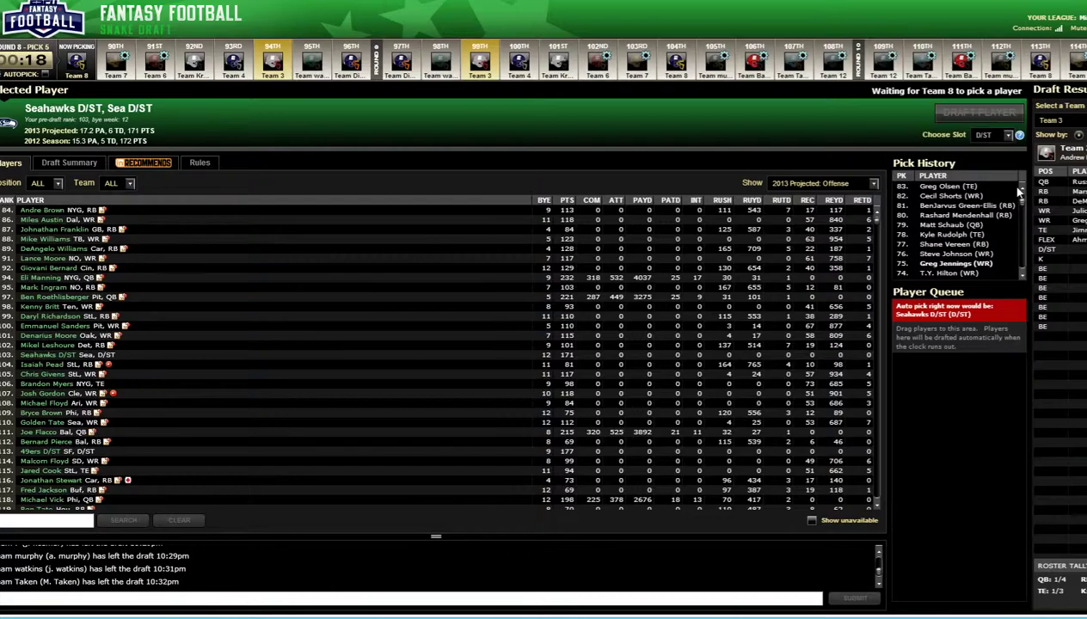
key("alt+Tab")
type("Greg O")
key("Return")
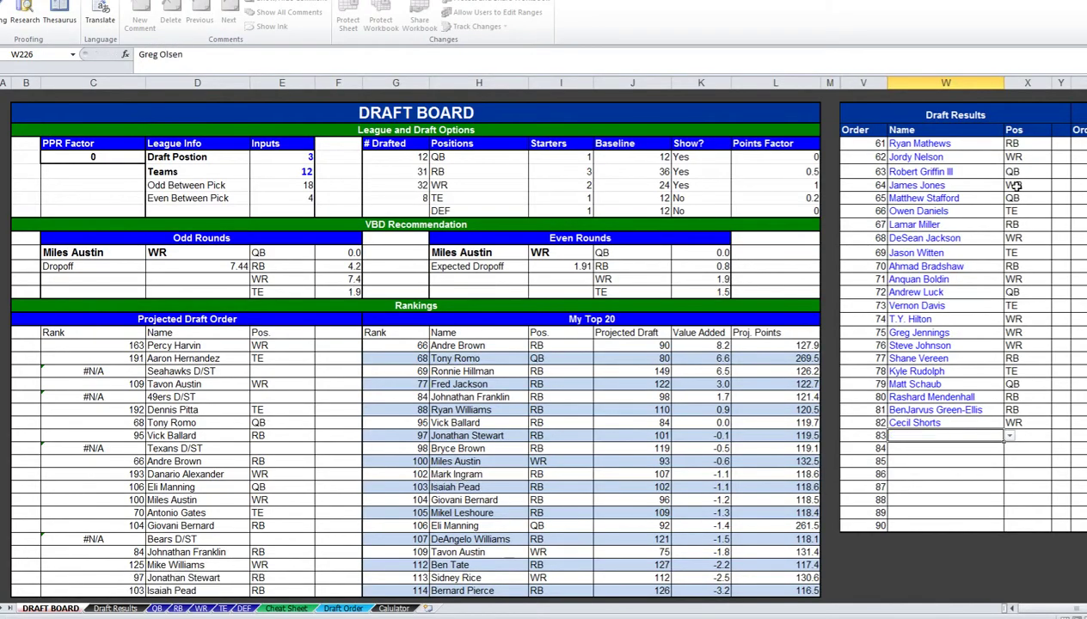
From ESPN's newer picks, log Tavon Austin as pick 84 and Antonio Gates as pick 85 in the Excel draft results
key("alt+Tab")
scroll(1024, 192, "up", 2)
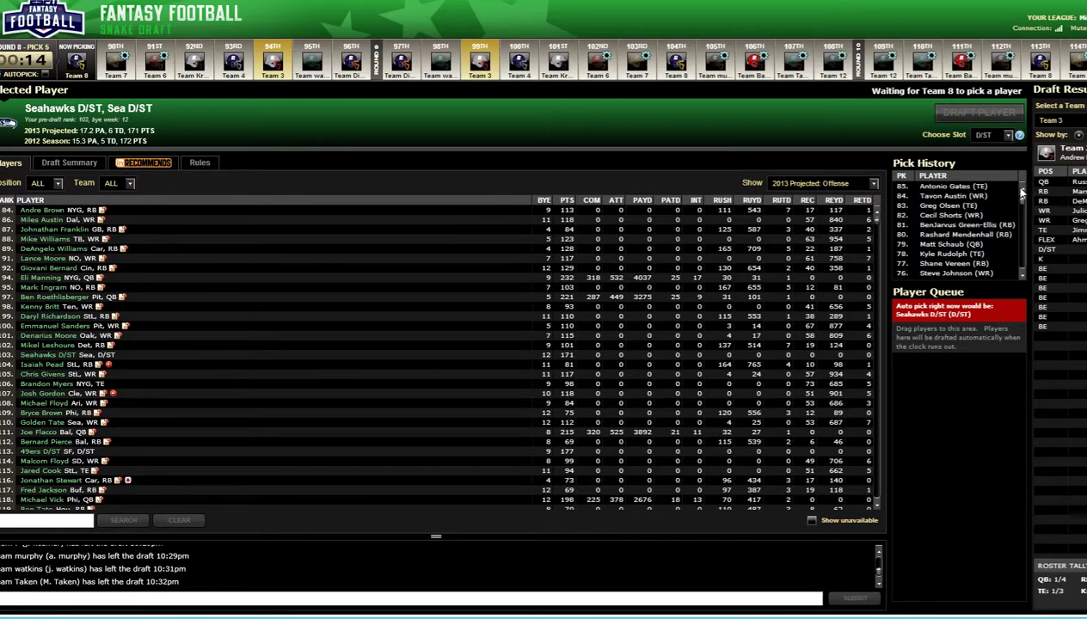
key("alt+Tab")
type("Tavon Austin")
key("Return")
key("alt+Tab")
key("alt+Tab")
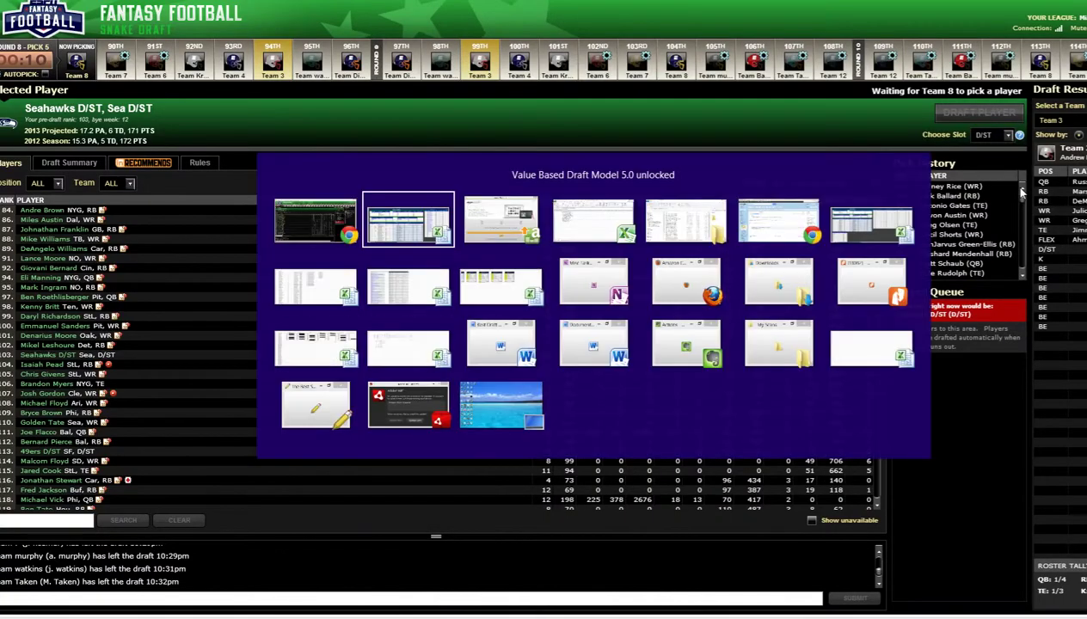
type("Antonio Gates")
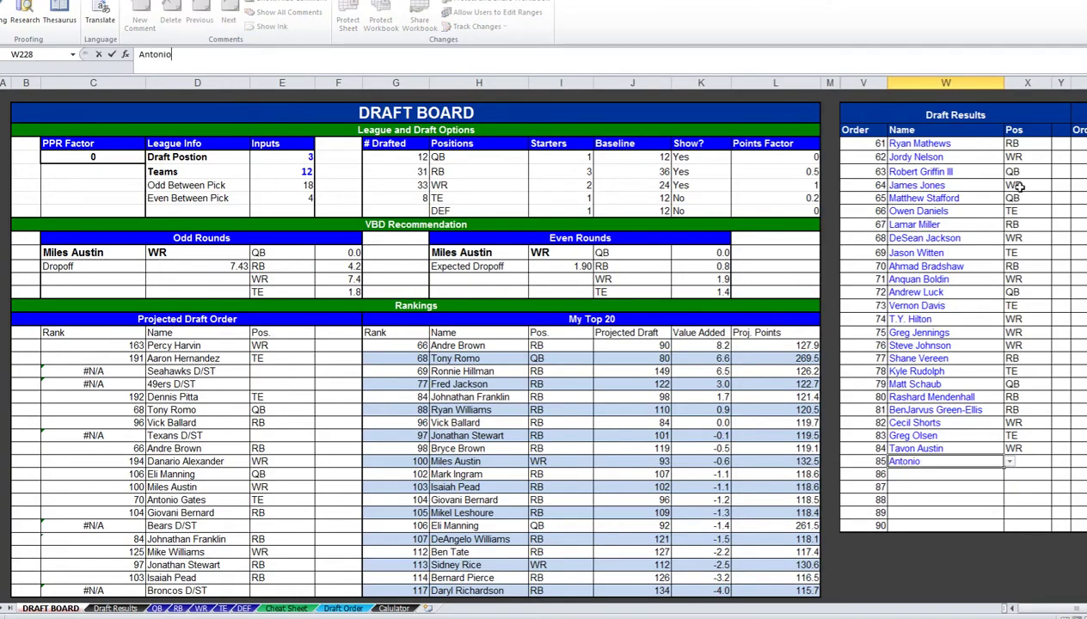
key("Return")
Log Vick Ballard as pick 86 and Sidney Rice as pick 87 in the Excel draft results from ESPN's pick history
key("alt+Tab")
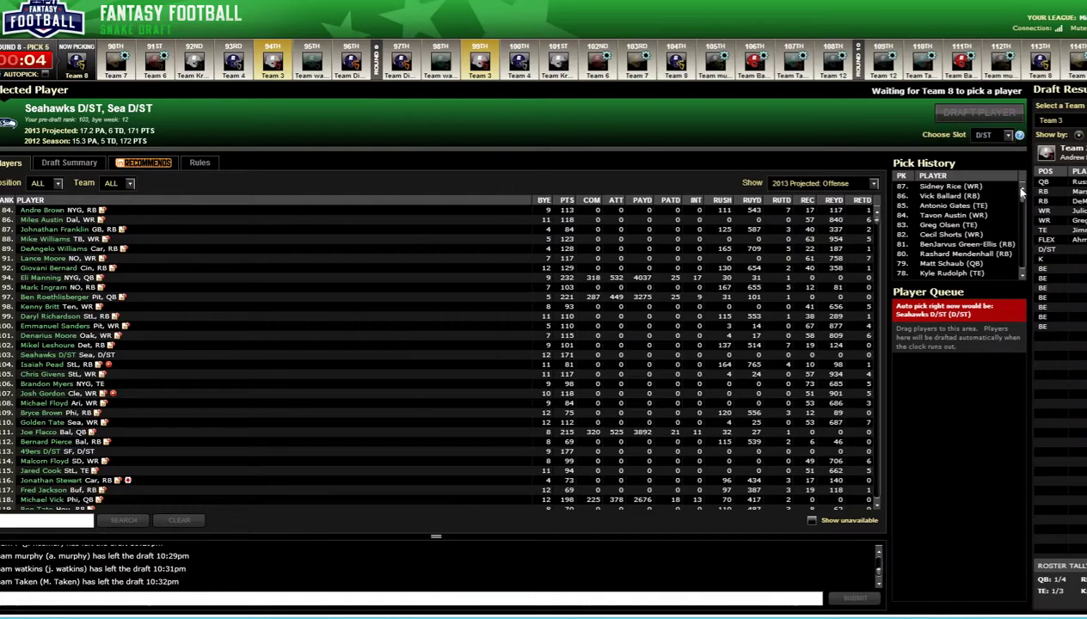
key("alt+Tab")
type("Vick")
key("Return")
key("alt+Tab")
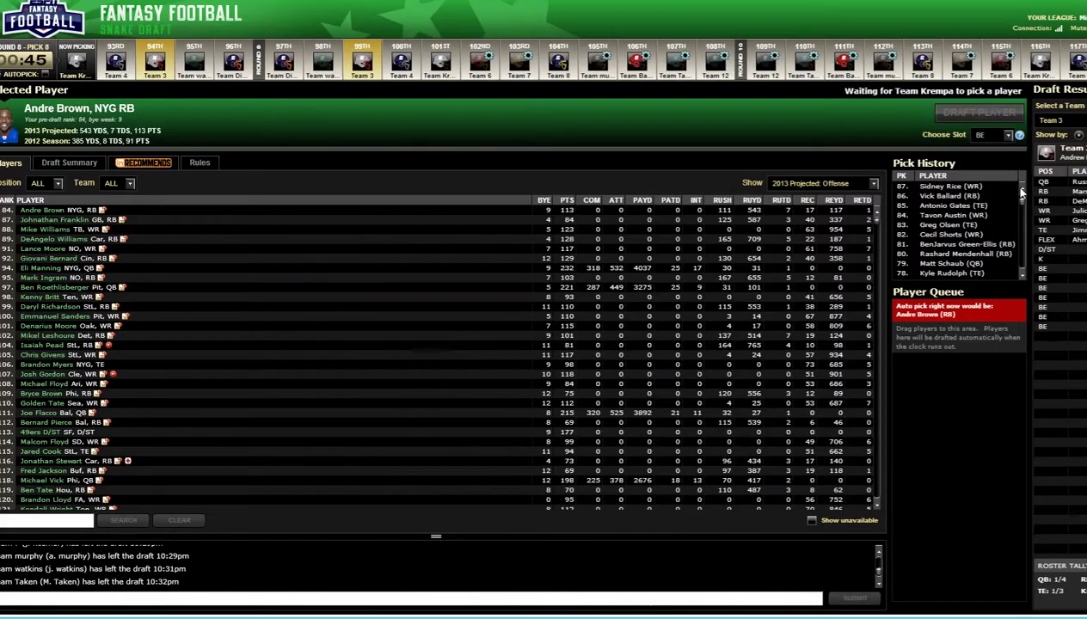
key("alt+Tab")
type("Si")
key("Return")
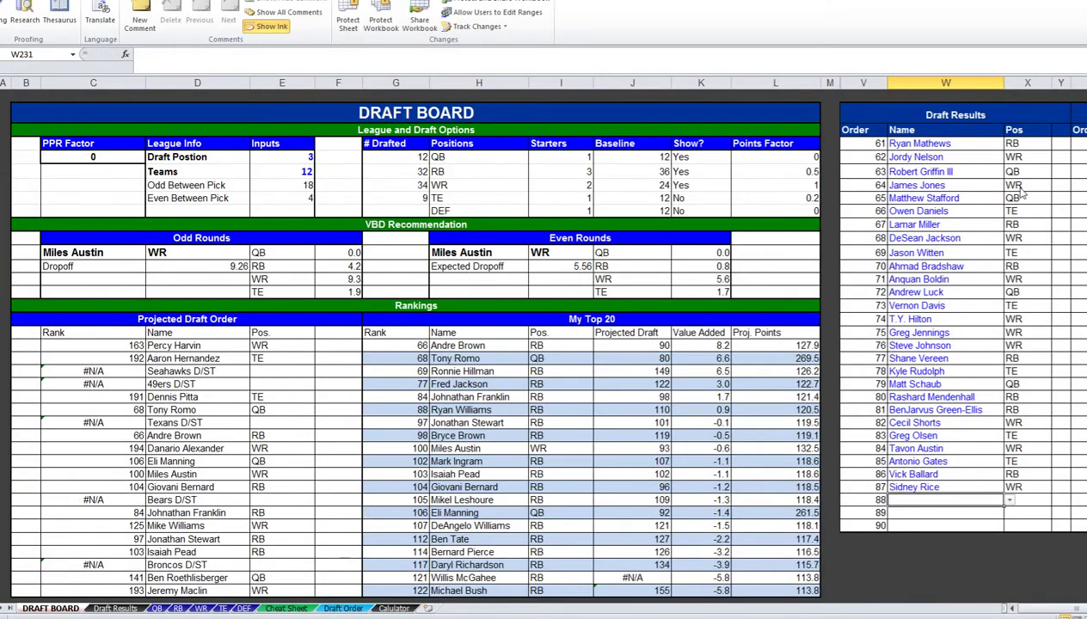
Bring up ESPN's latest picks and log Tony Romo as pick 88 and Miles Austin as pick 89 in the Excel draft results
key("alt+Tab")
left_click_drag(1024, 192, 1026, 191)
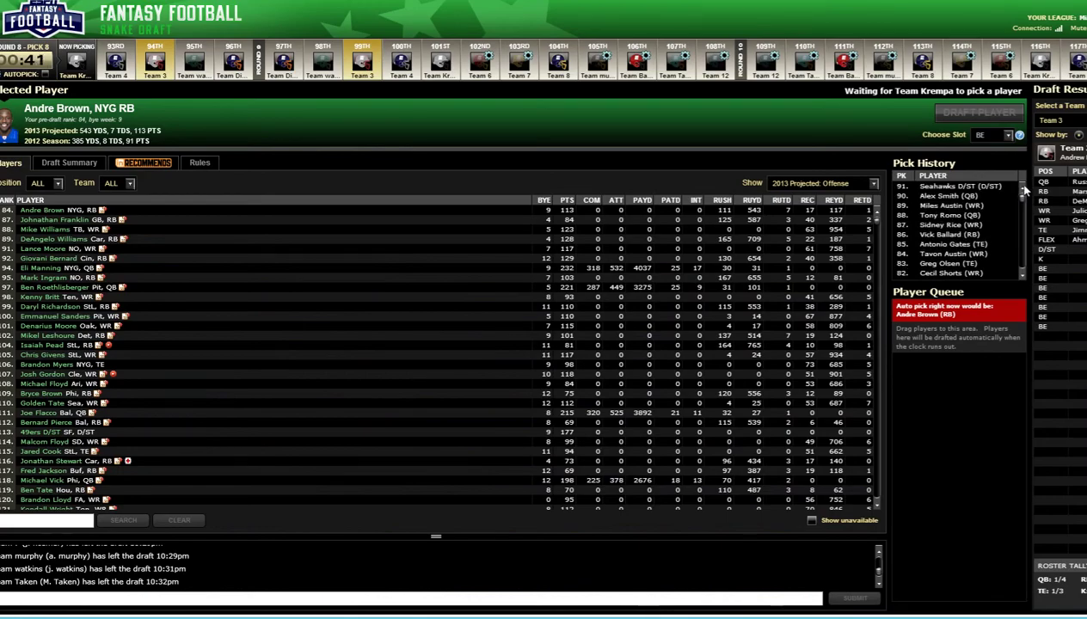
key("alt+Tab")
type("Tony Romo")
key("Return")
type("Mil")
key("Return")
Log Alex Smith as pick 90 in the Excel draft results and check ESPN's pick history for the following picks
key("alt+Tab")
key("alt+Tab")
type("Alex Smith")
key("Return")
key("alt+Tab")
key("alt+Tab")
key("alt+Tab")
key("alt+Tab")
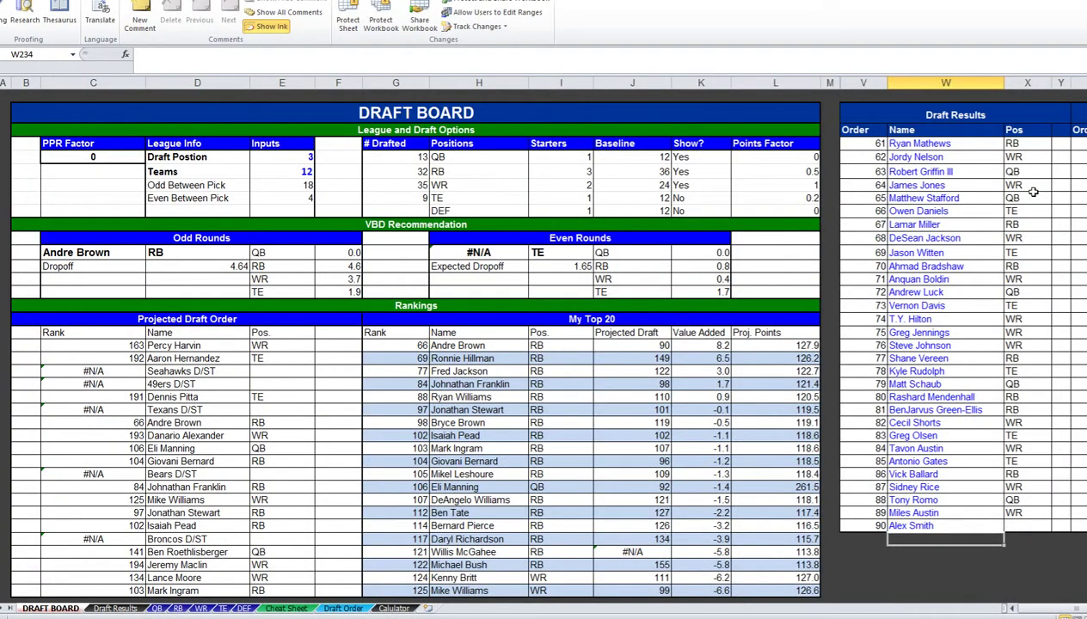
Hide the completed draft results columns for picks 61 to 90 and move to the name entry for pick 91
key("Up")
key("Left")
key("ctrl+shift+Up")
key("shift+Right")
key("shift+Right")
key("shift+Right")
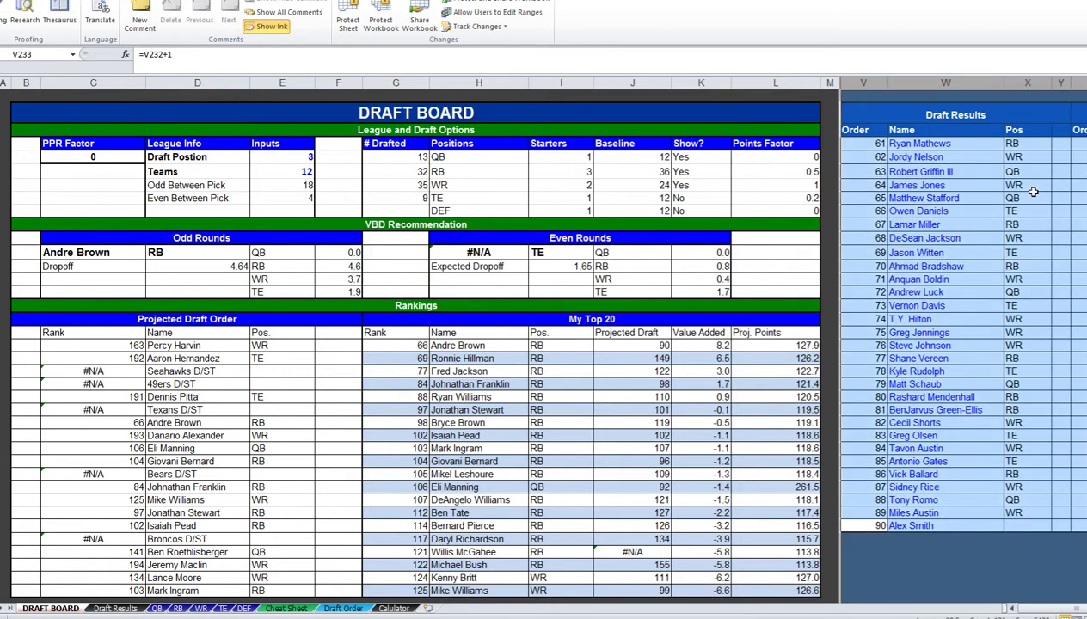
key("alt+Page_Down")
key("ctrl+Up")
key("Down")
key("Right")
key("Down")
From ESPN's pick history, log Seahawks D/ST as pick 91 and Emmanuel Sanders as pick 92 in the Excel draft results
key("alt+Tab")
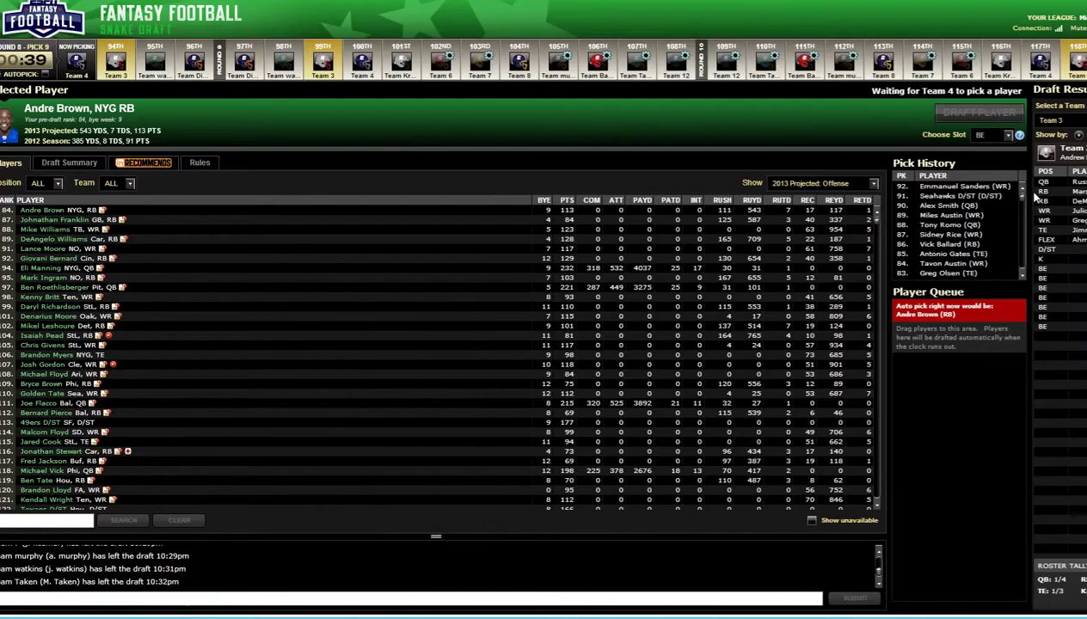
key("alt+Tab")
type("Seahawks D/ST")
key("Return")
key("alt+Tab")
key("alt+Tab")
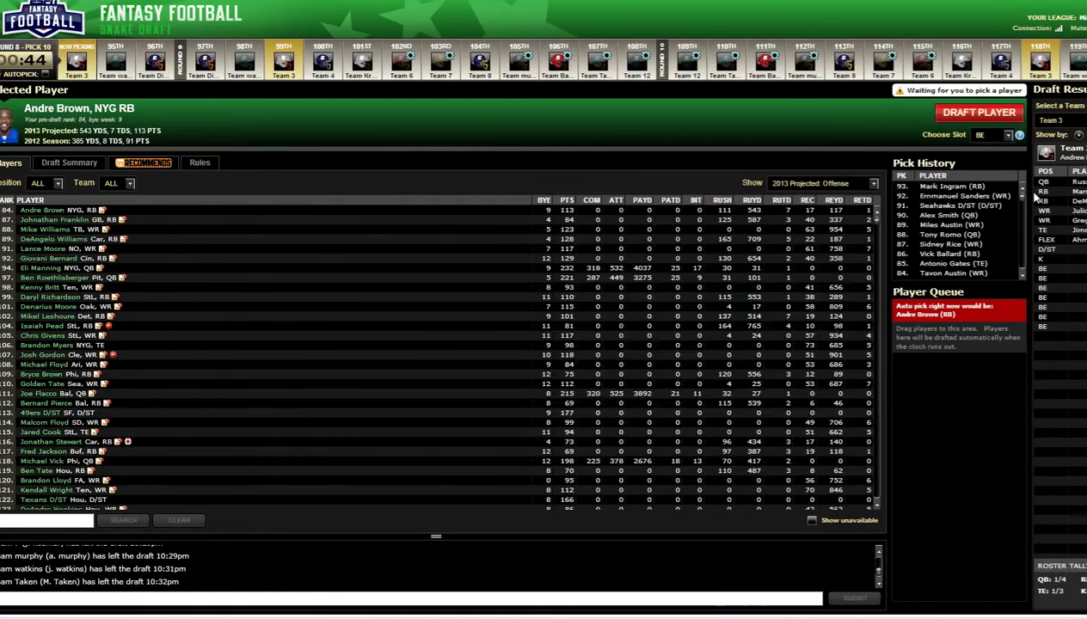
type("Emmanuel Sanders")
key("Return")
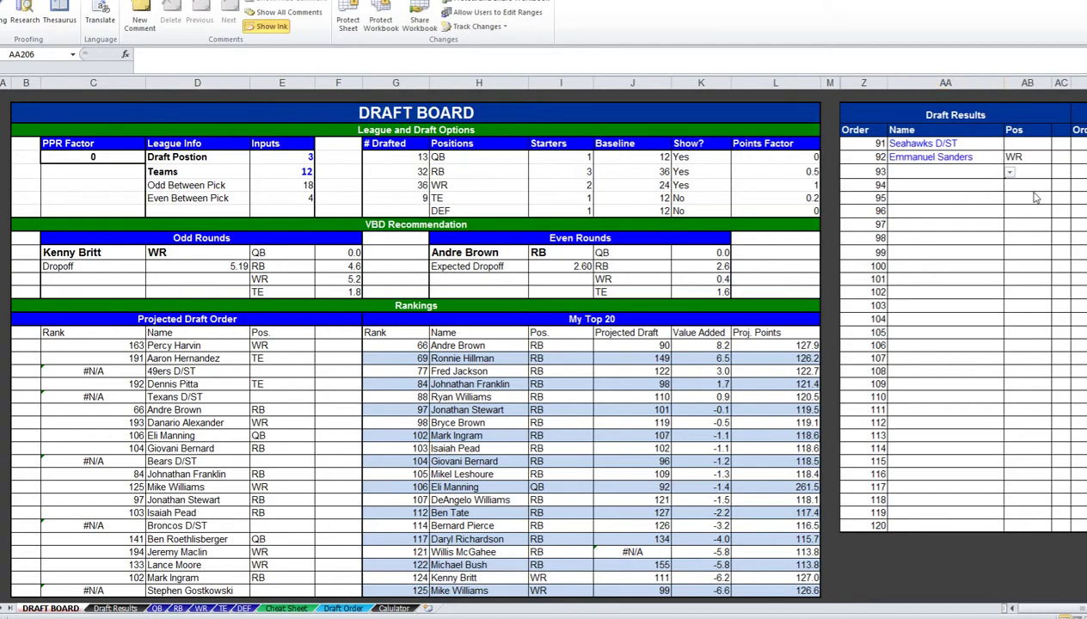
Check ESPN's newest pick and log Mark Ingram as pick 93 in the Excel draft results
key("alt+Tab")
key("alt+Tab")
type("Mark")
key("Return")
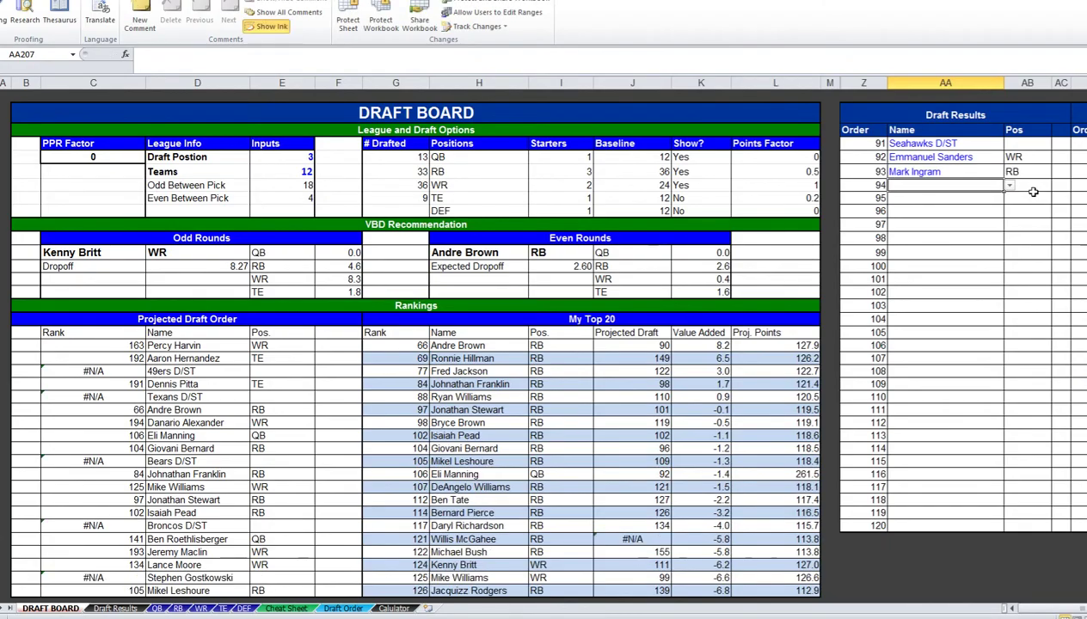
Compare ESPN's available players with the Excel draft board's recommendation, top 20 and even-round expected dropoffs by position
key("alt+Tab")
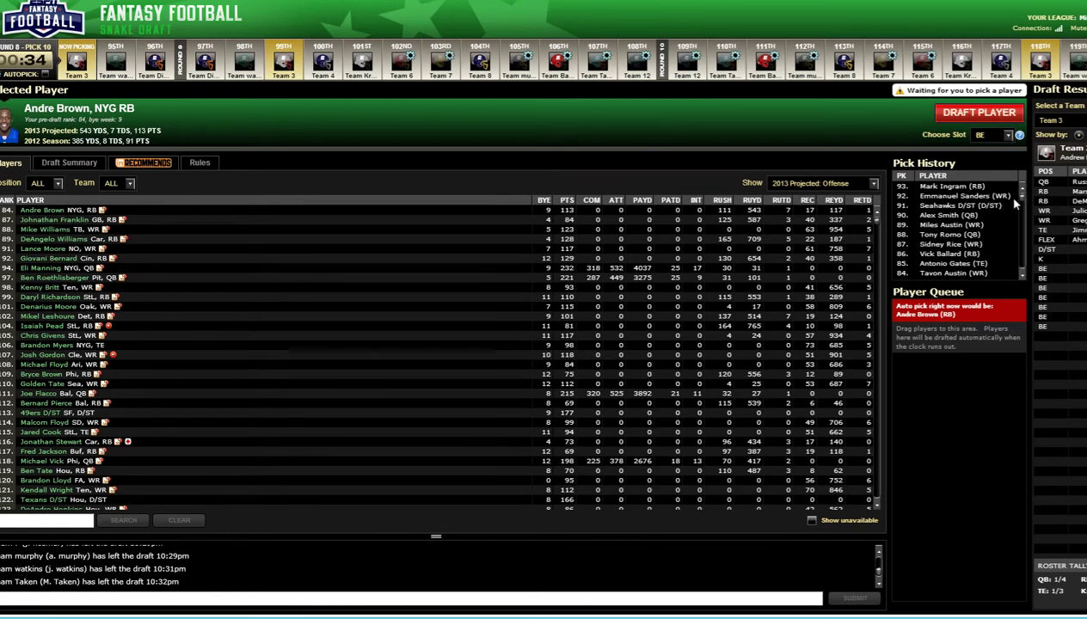
key("alt+Tab")
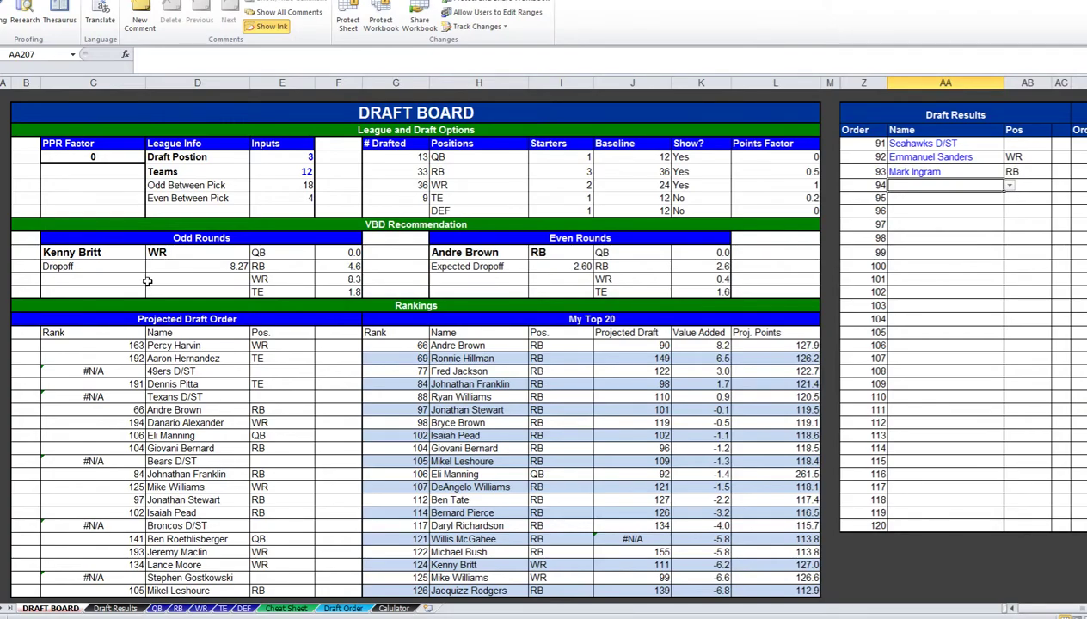
key("alt+Tab")
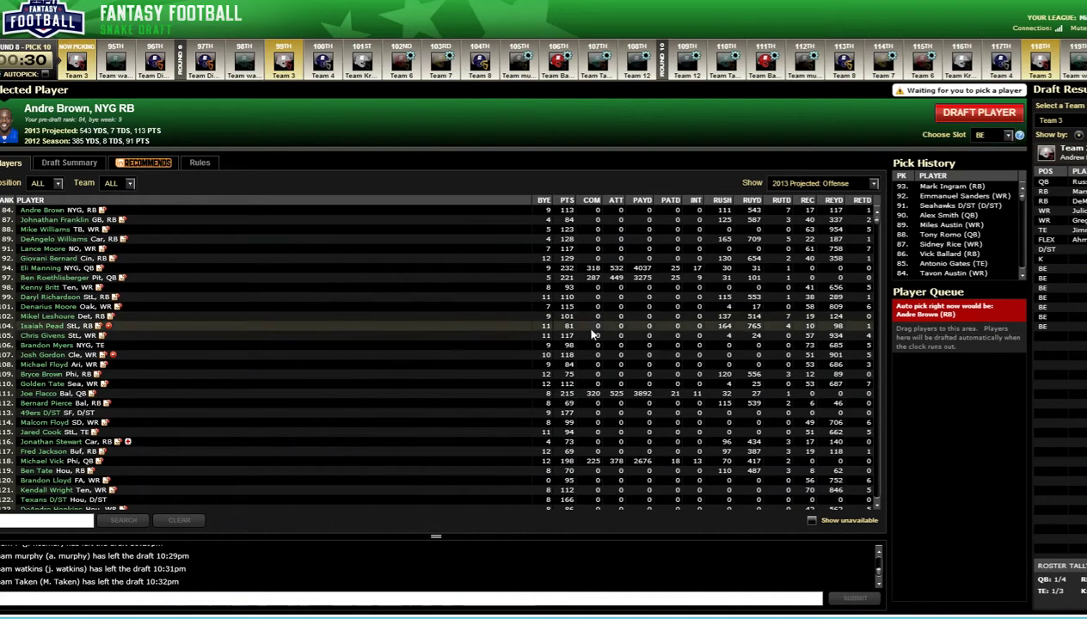
key("alt+Tab")
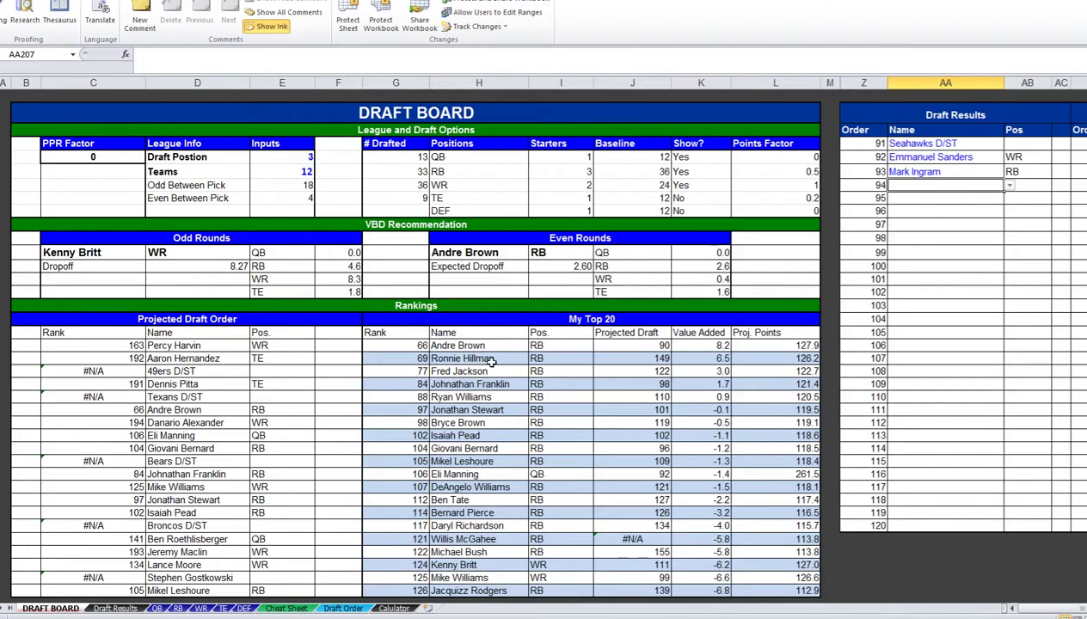
key("alt+Tab")
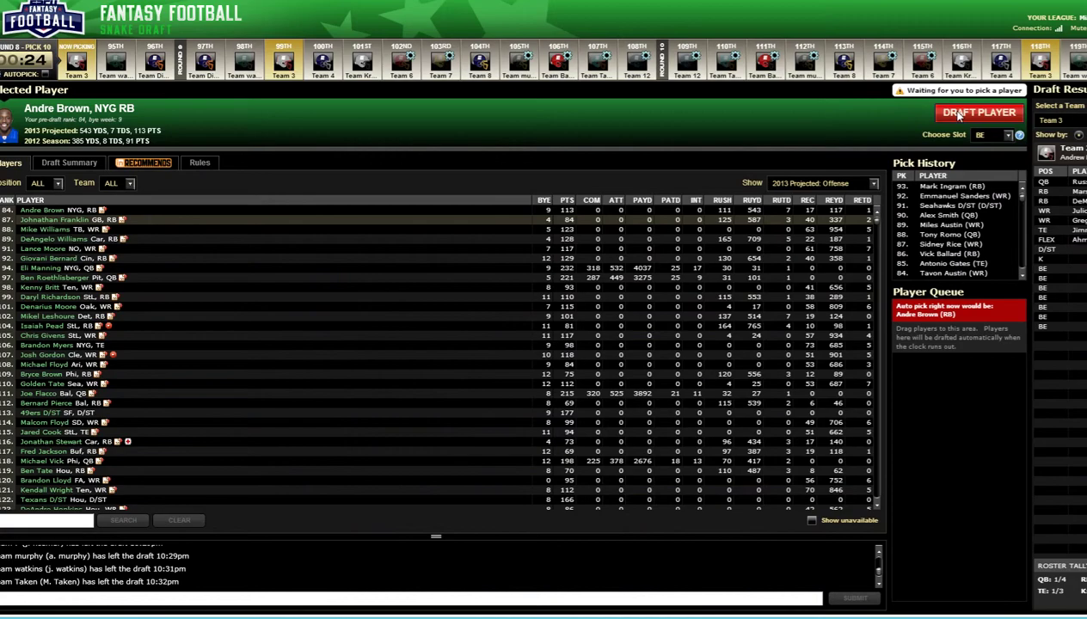
key("alt+Tab")
left_click(716, 266)
left_click(715, 279)
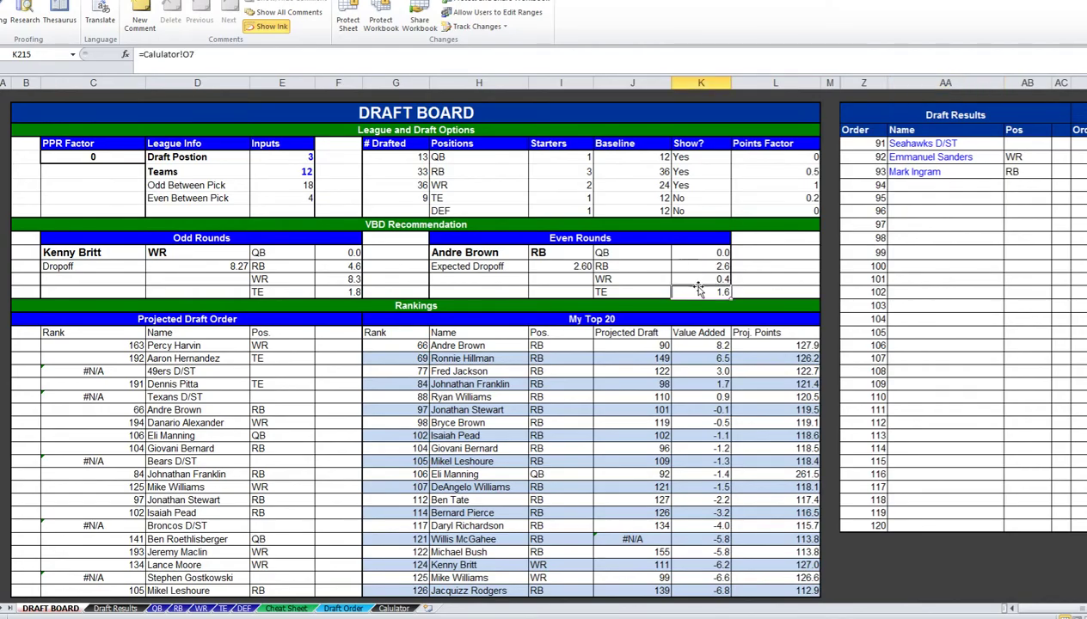
left_click(708, 265)
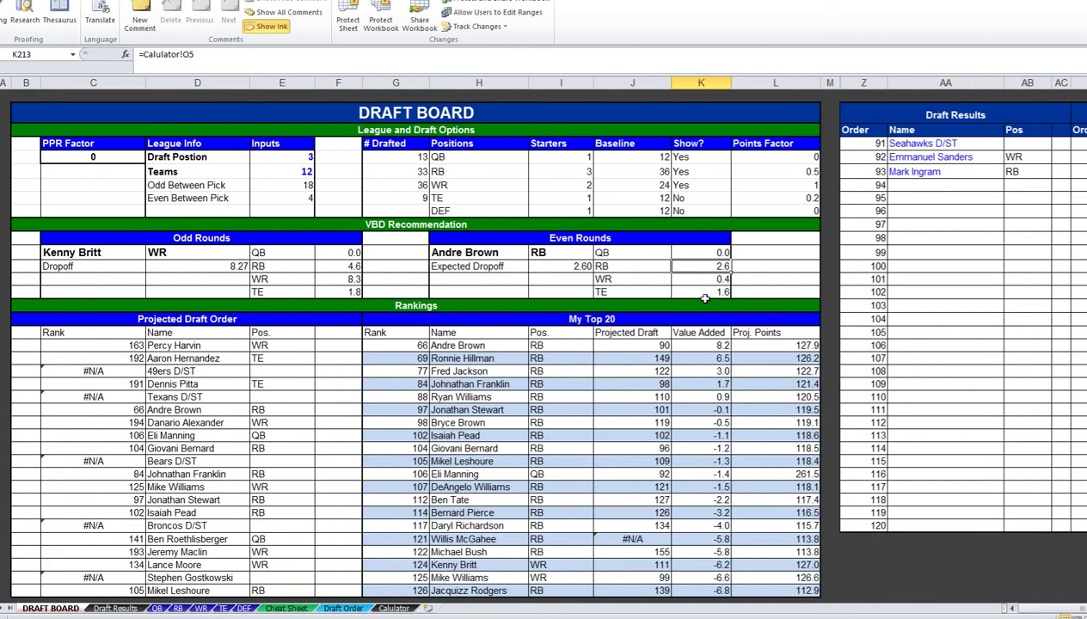
Check the RB points factor on the Excel draft board and draft Andre Brown in ESPN
left_click(794, 170)
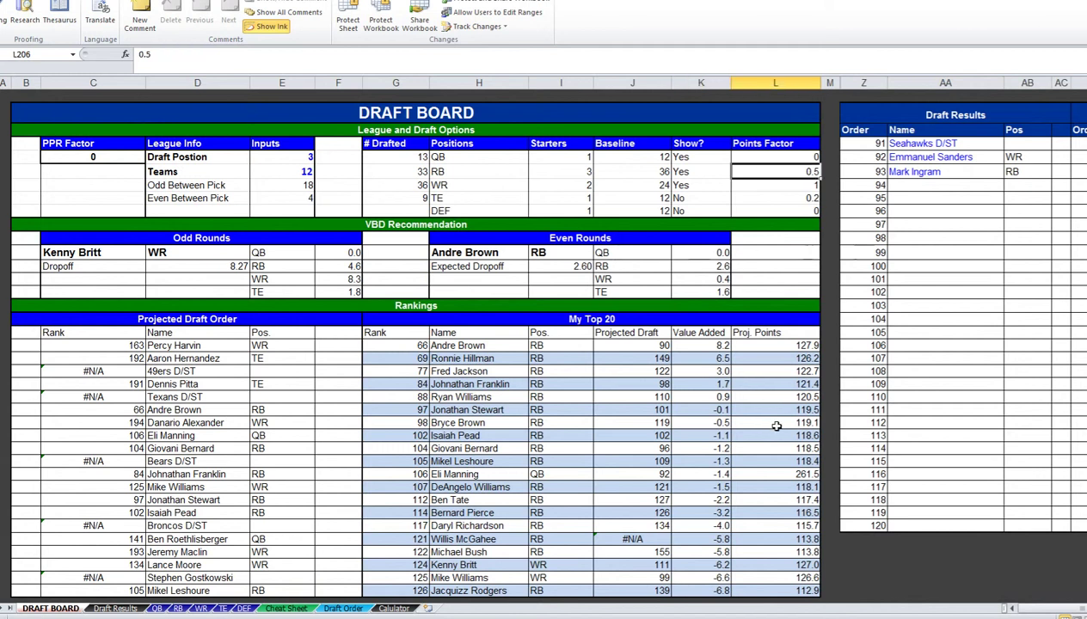
type("1")
key("Return")
key("alt+Tab")
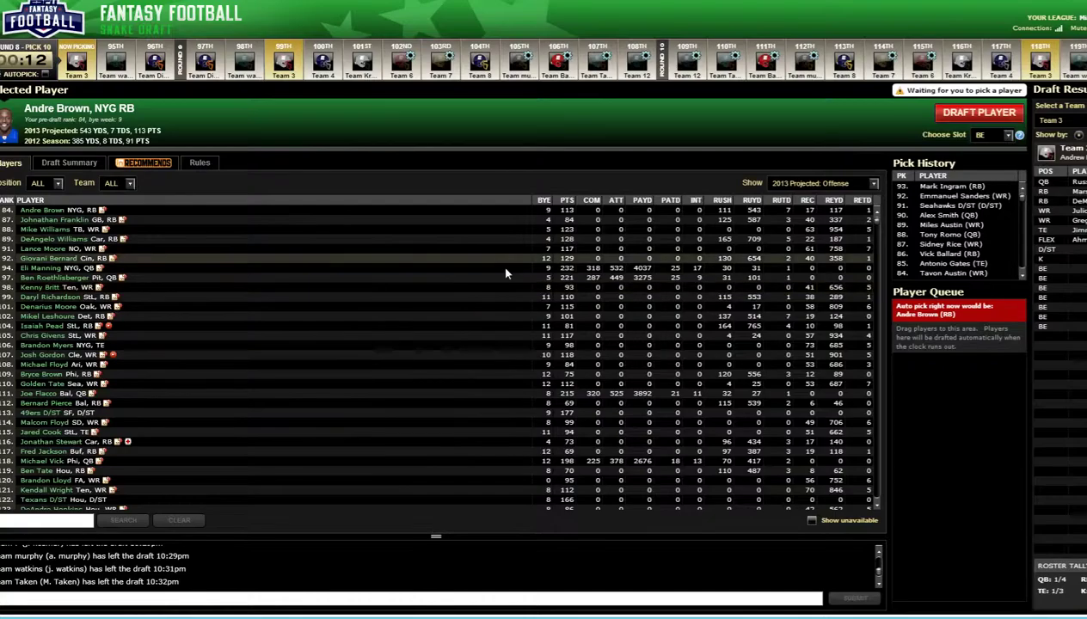
left_click(962, 113)
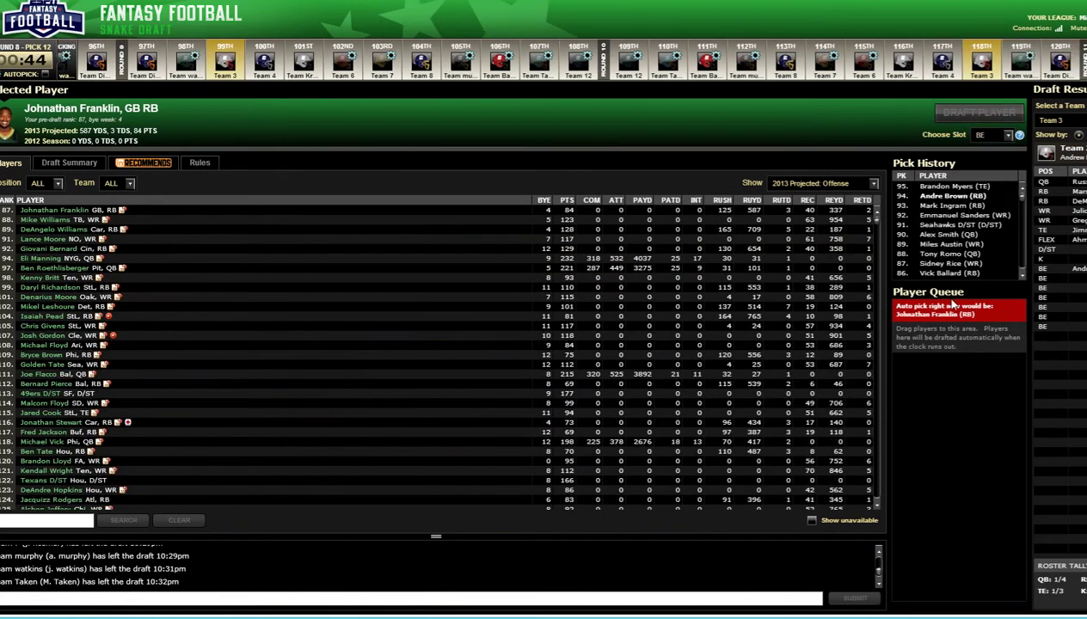
Log Andre Brown as pick 94 and Brandon Myers as pick 95 in the Excel draft results
key("alt+Tab")
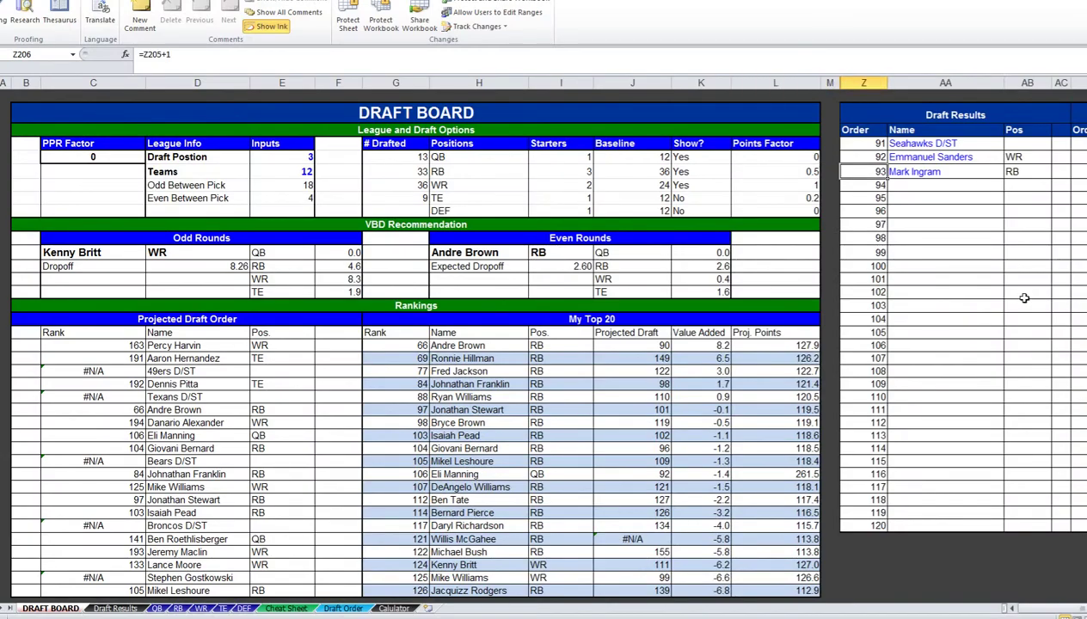
type("Andre Brown")
key("Return")
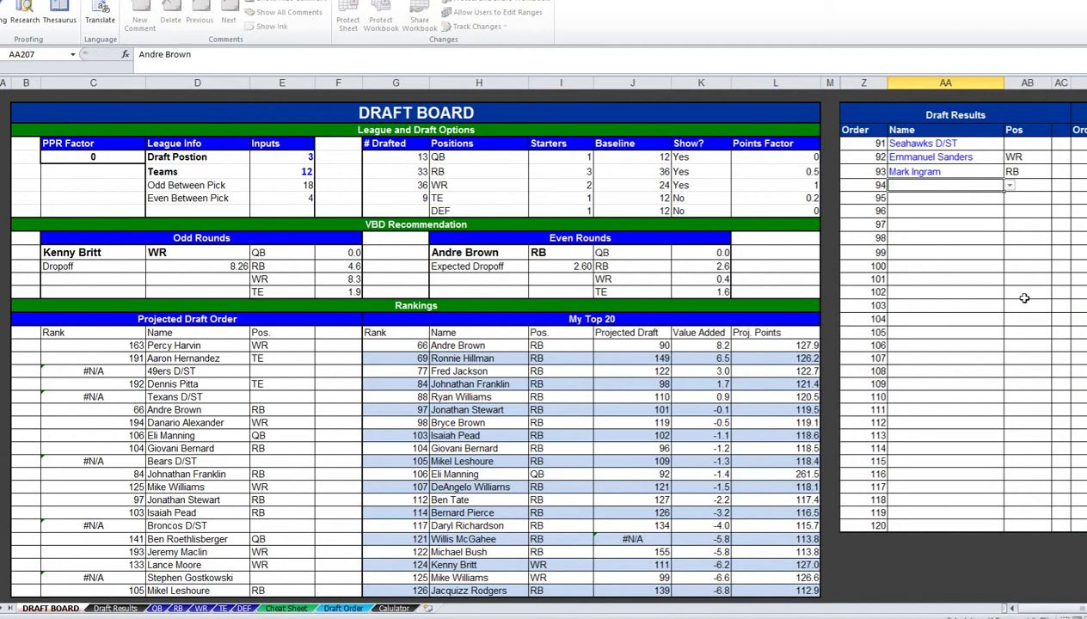
key("alt+Tab")
key("alt+Tab")
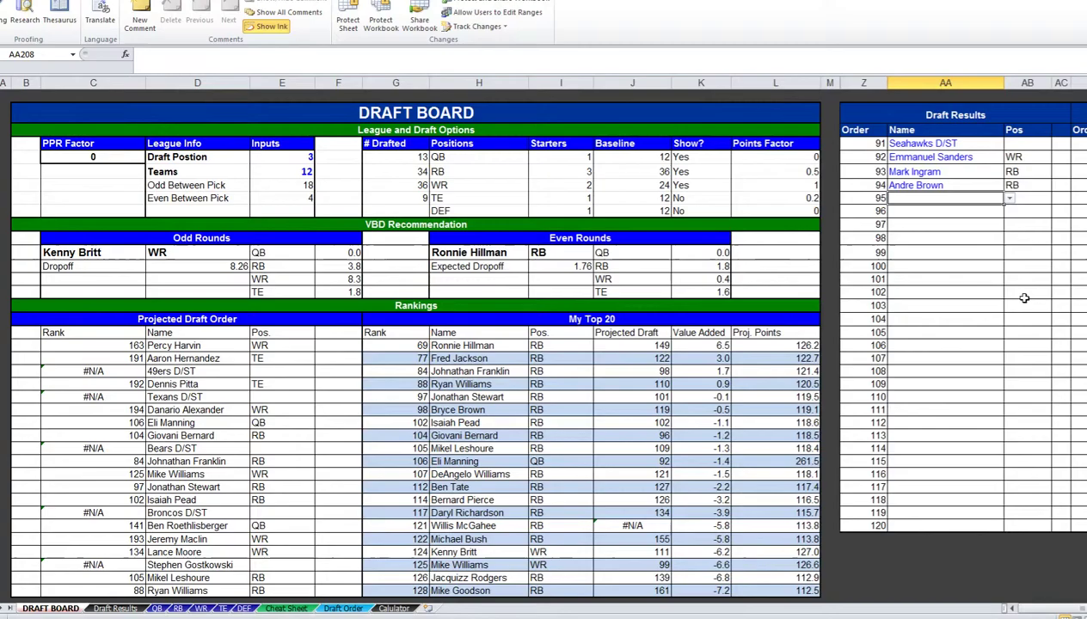
type("Bran")
type("Myers")
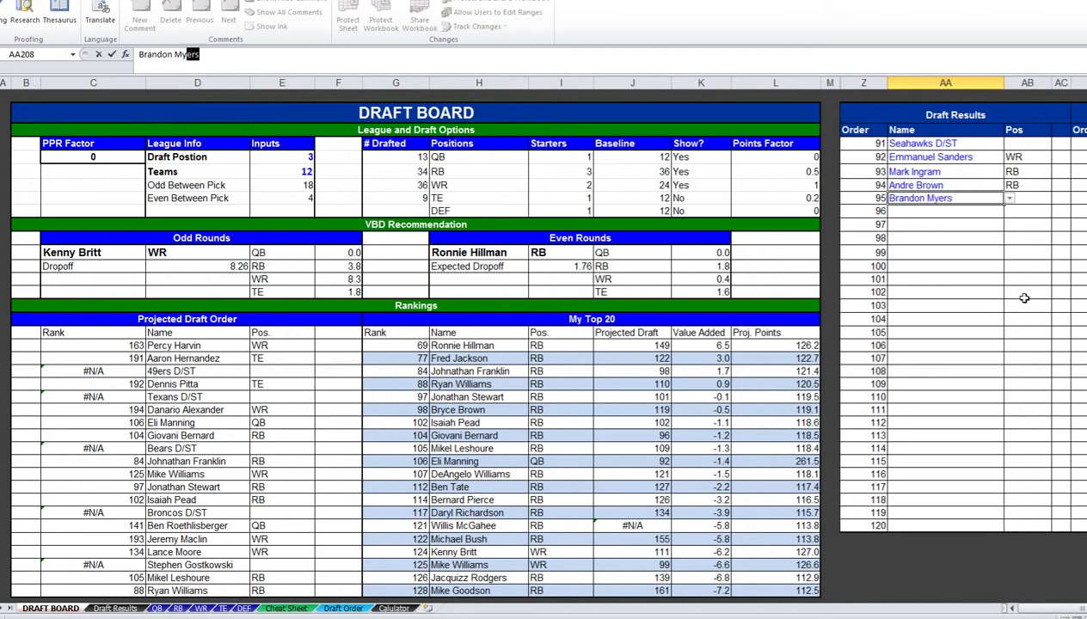
key("Return")
Log DeAngelo Williams as pick 96 in the Excel draft results and check ESPN's pick history for newer picks
key("alt+Tab")
key("alt+Tab")
type("DEangelo Williams")
key("Return")
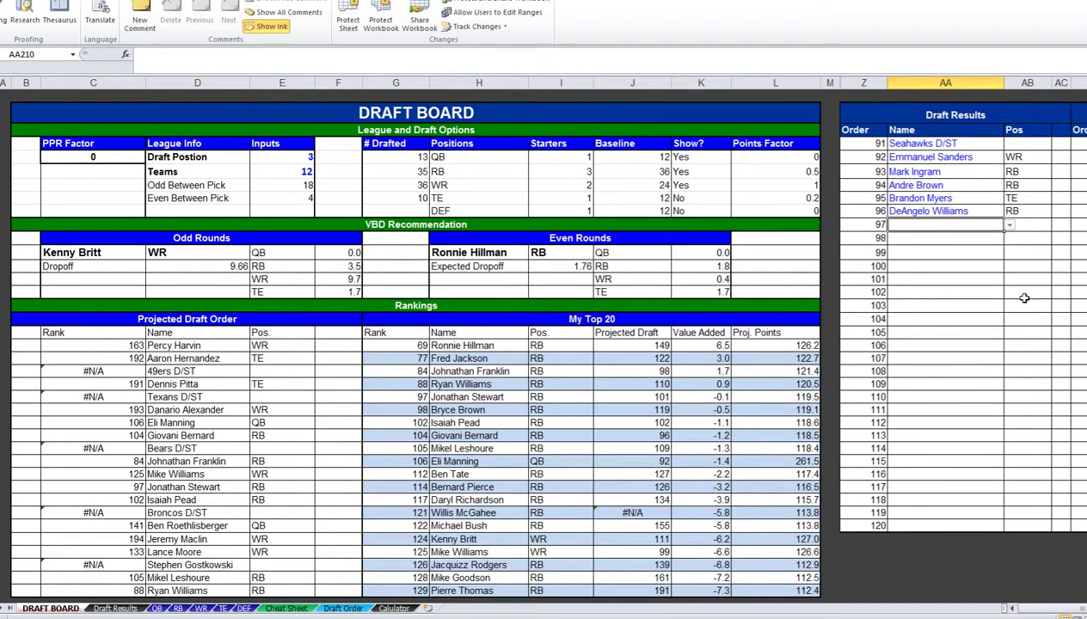
key("alt+Tab")
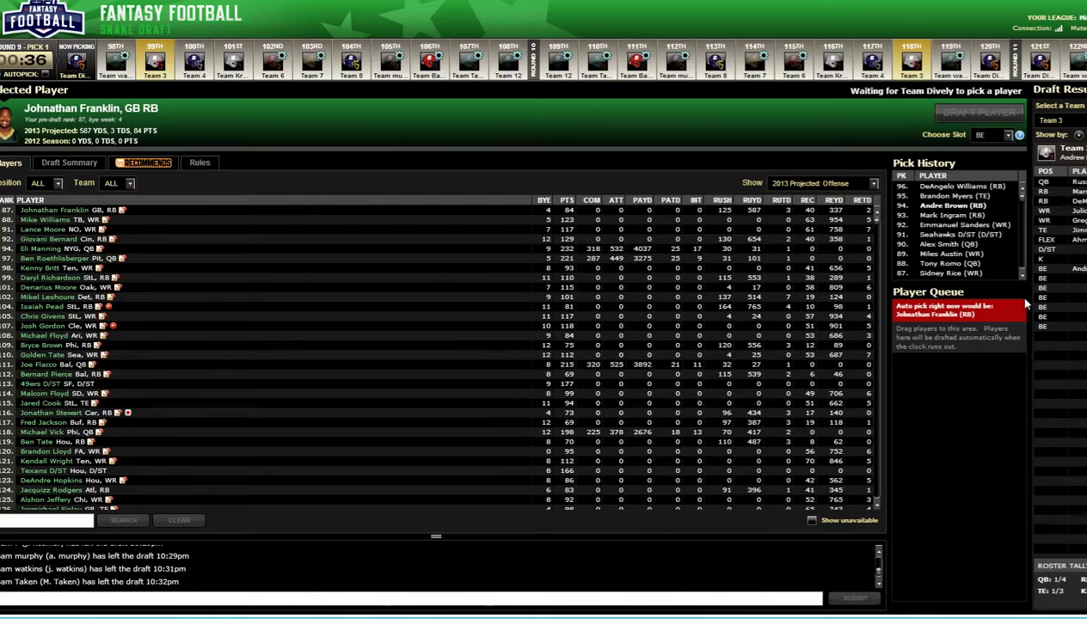
On the Excel draft board, set the points factor to 0.25 for RB and 0 for TE
key("alt+Tab")
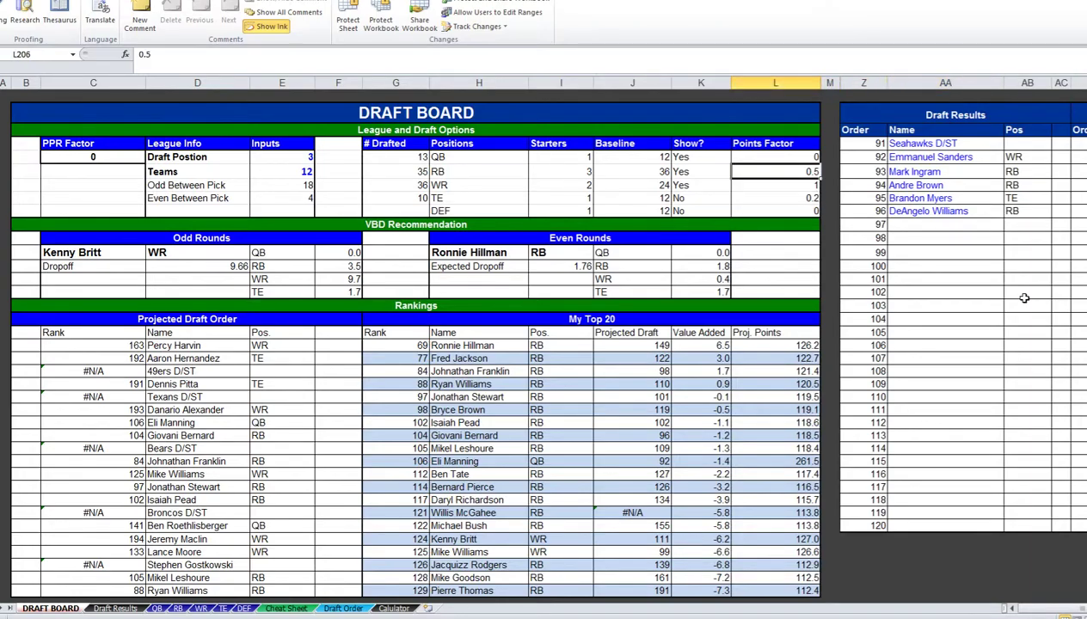
type(".")
type("245")
key("Return")
key("Return")
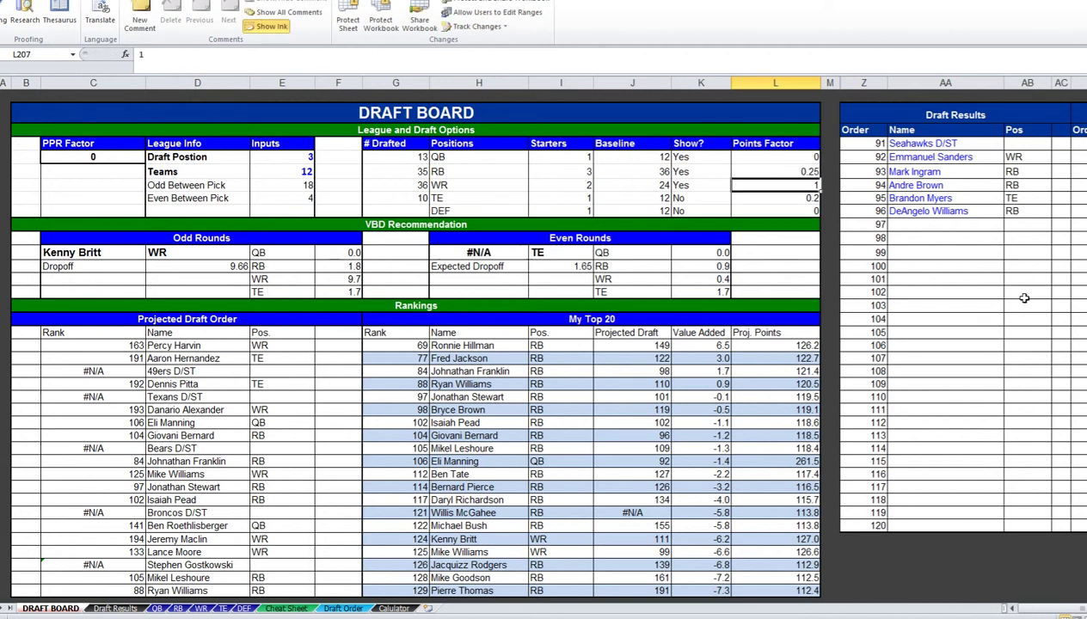
type("0")
key("Return")
Set the Show? option for the QB position to No in the draft options
key("Up")
key("Left")
left_click(704, 160)
left_click(736, 157)
left_click(695, 179)
left_click(719, 194)
left_click(774, 185)
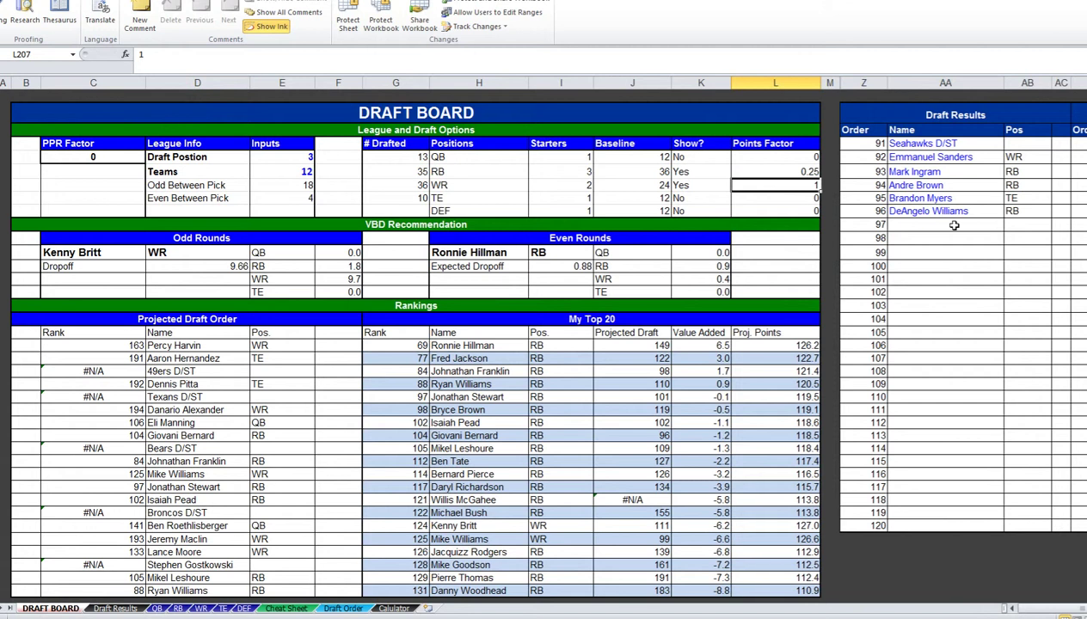
Check ESPN's pick history and log 49ers D/ST as pick 97 in the Excel draft results
key("alt+Tab")
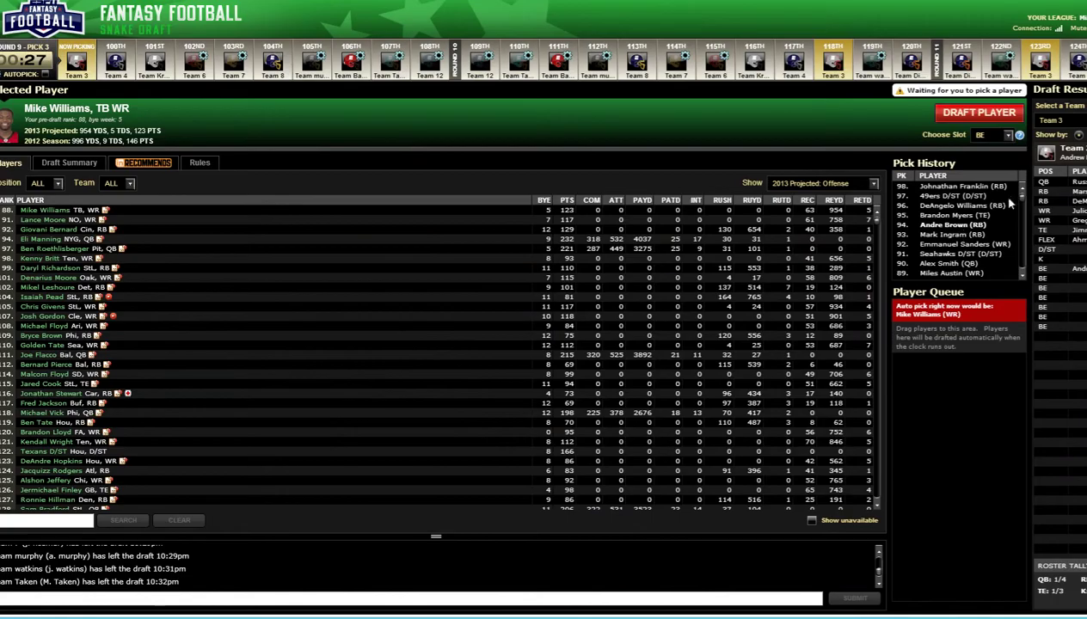
key("alt+Tab")
key("Down")
key("Down")
key("Down")
key("Right")
key("Right")
key("Right")
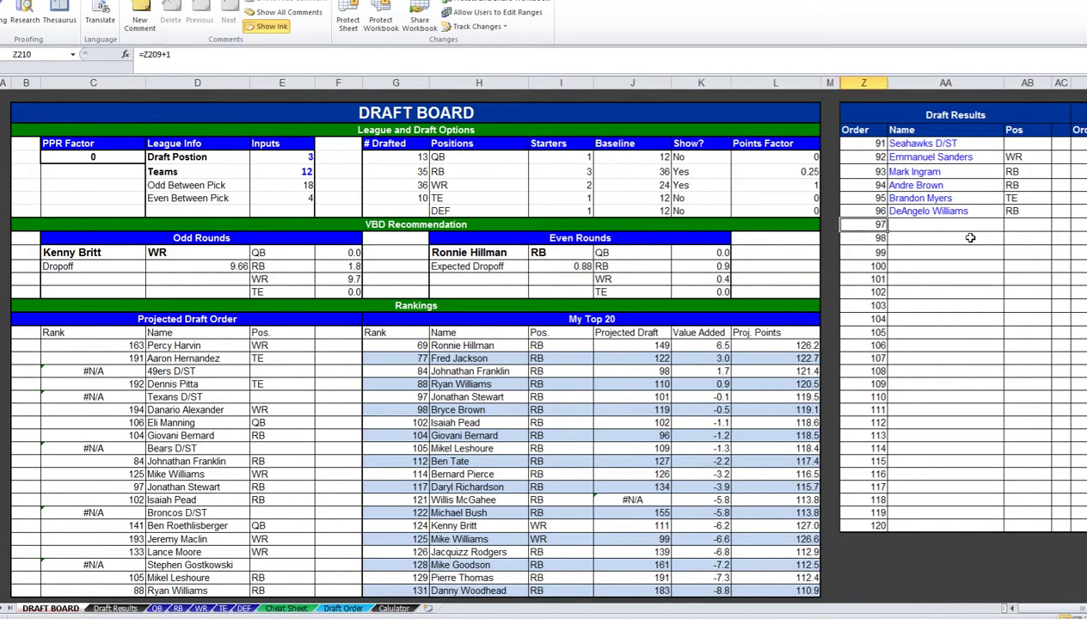
type("49ers D/ST")
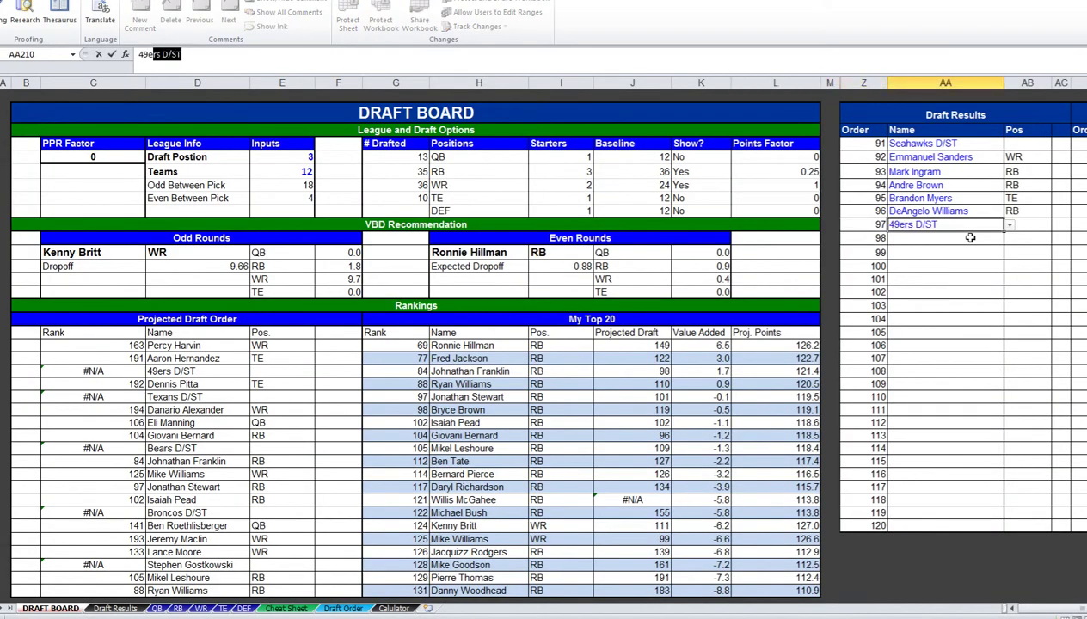
key("Return")
Check ESPN's pick history again and log Johnathan Franklin as pick 98 in the Excel draft results
key("alt+Tab")
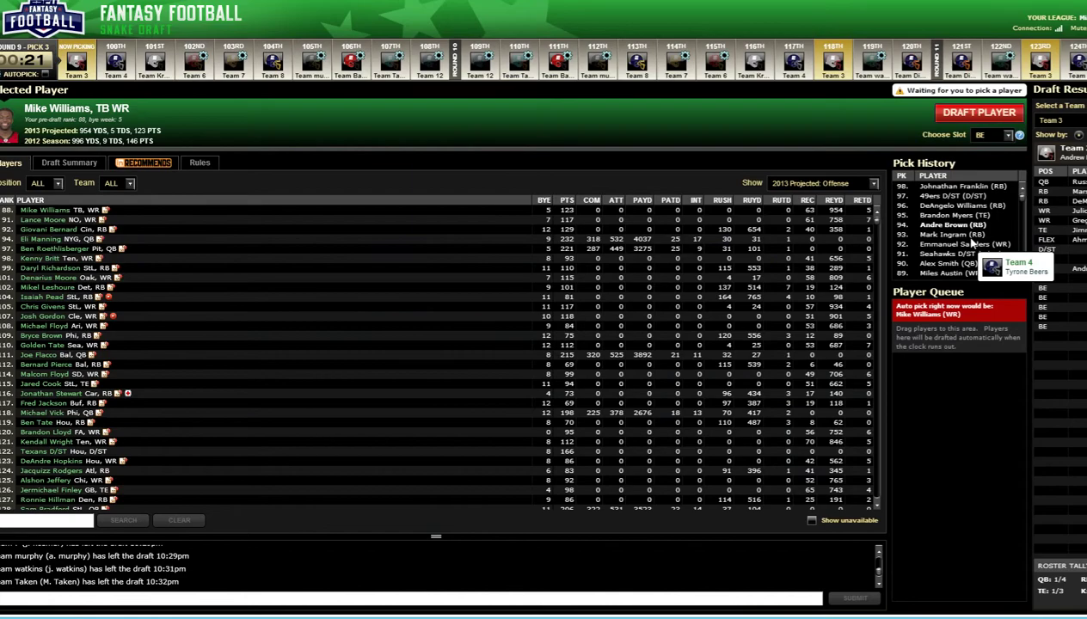
key("alt+Tab")
type("Jo")
type("h")
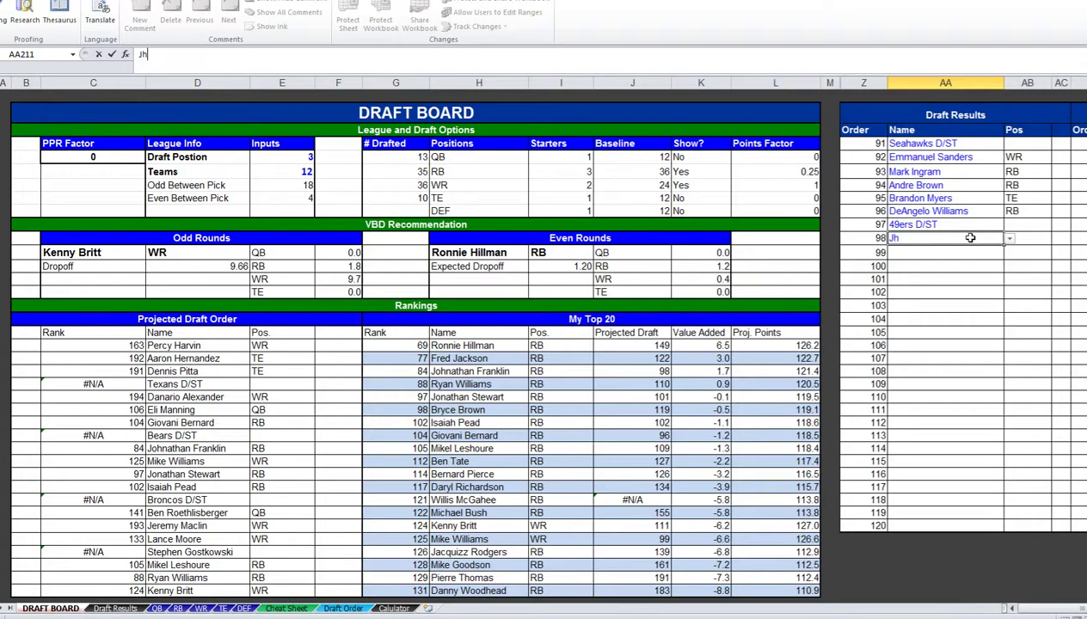
key("BackSpace")
type("oh")
key("Return")
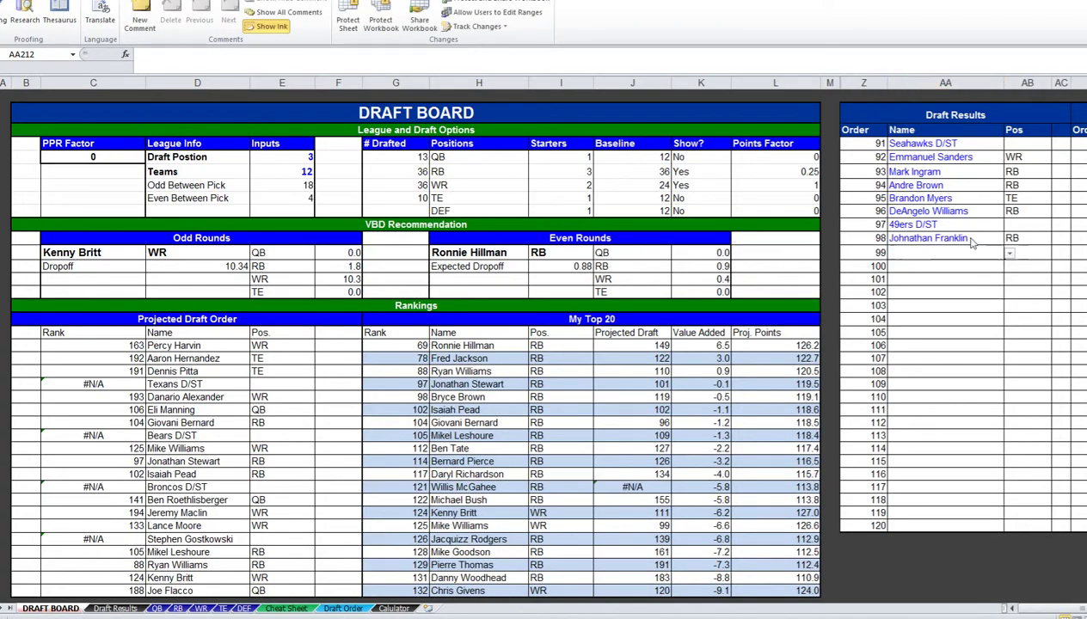
Check the draft board's odd-round recommendation and draft wide receiver Kenny Britt in ESPN
key("alt+Tab")
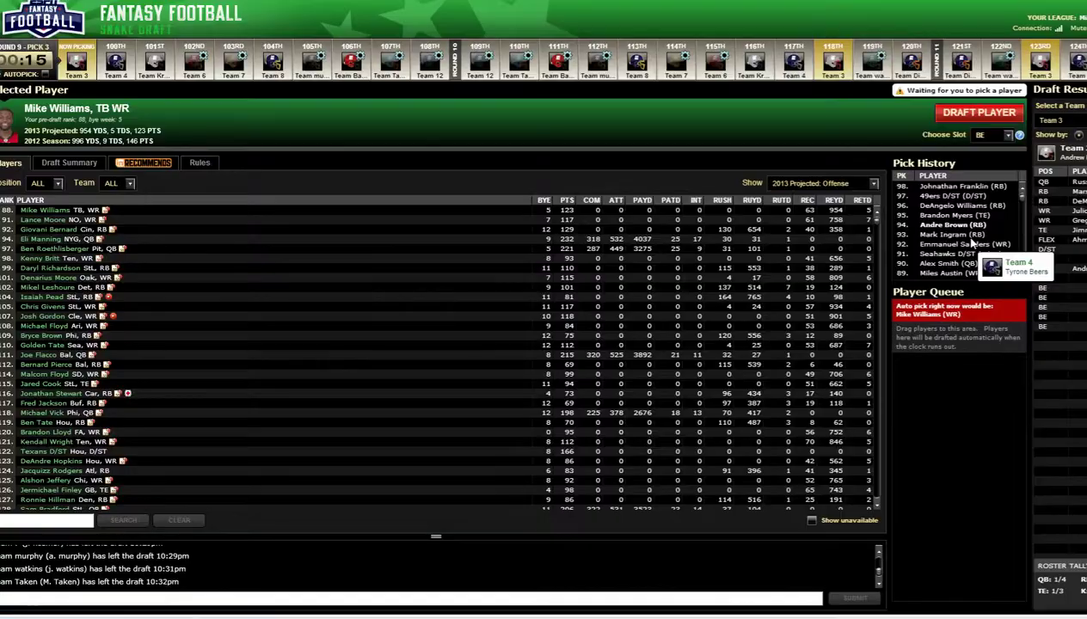
key("alt+Tab")
key("alt+Tab")
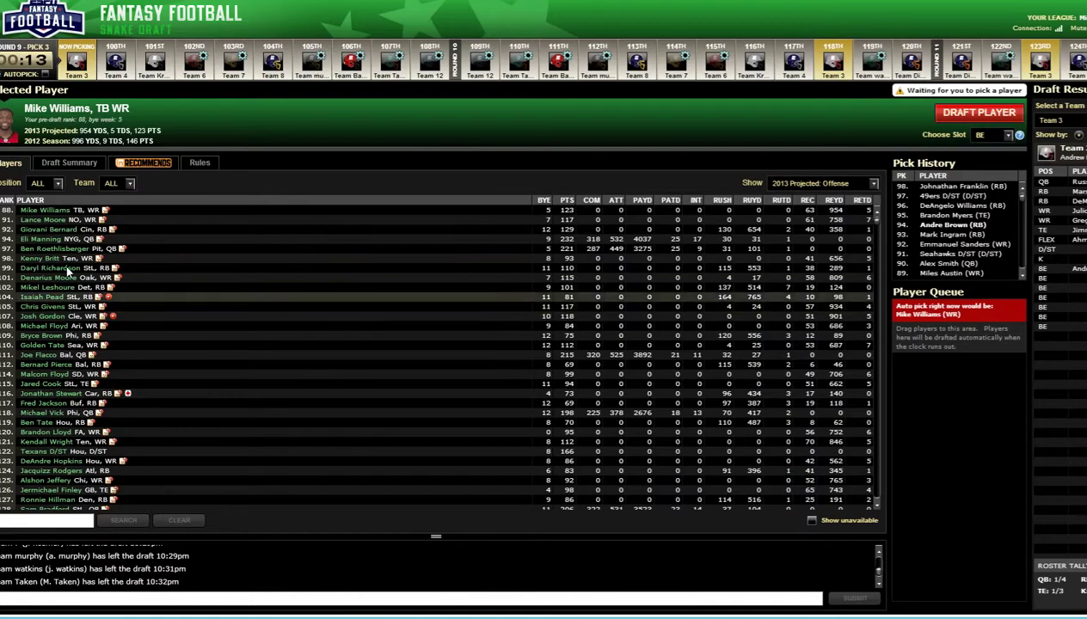
left_click(76, 257)
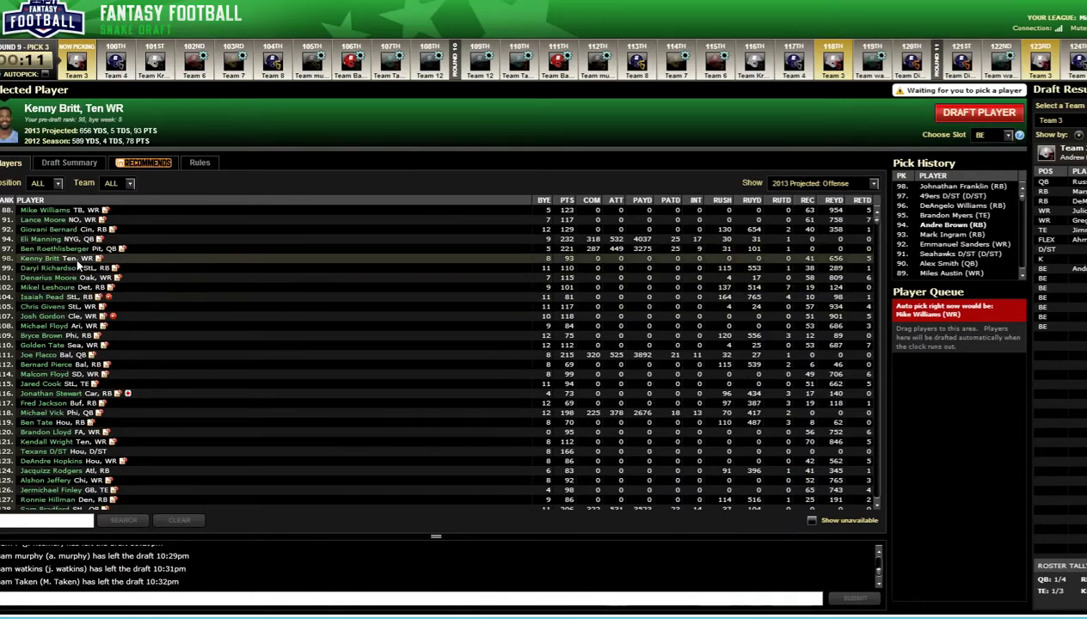
left_click(987, 118)
left_click(135, 220)
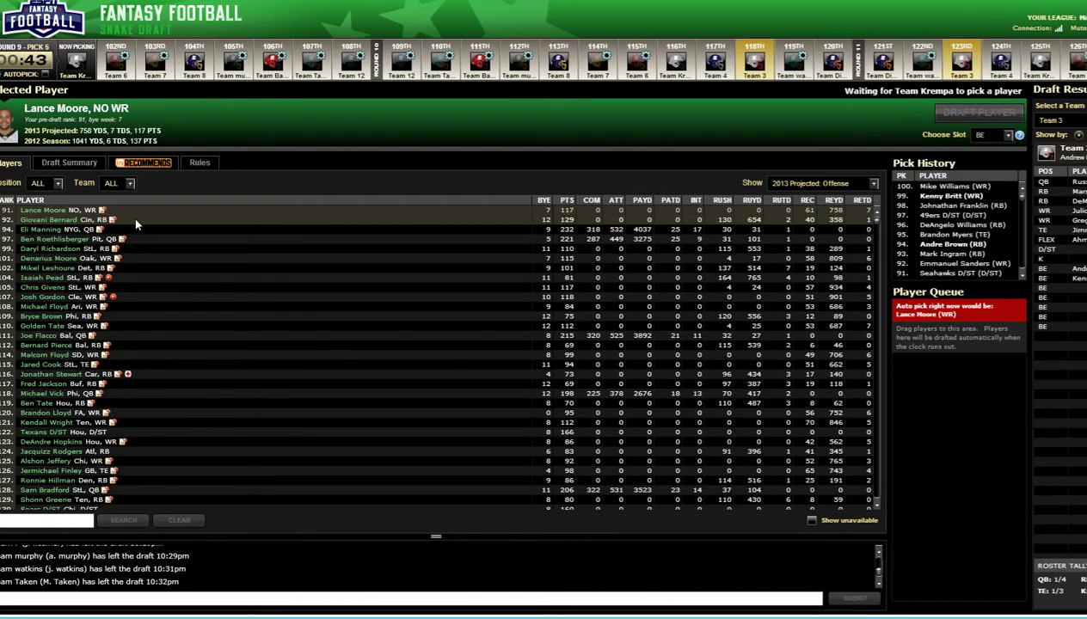
Log Mike Williams as pick 99 in the Excel draft results and check ESPN's pick history for the following picks
key("alt+Tab")
key("alt+Tab")
key("alt+Tab")
type("Mik")
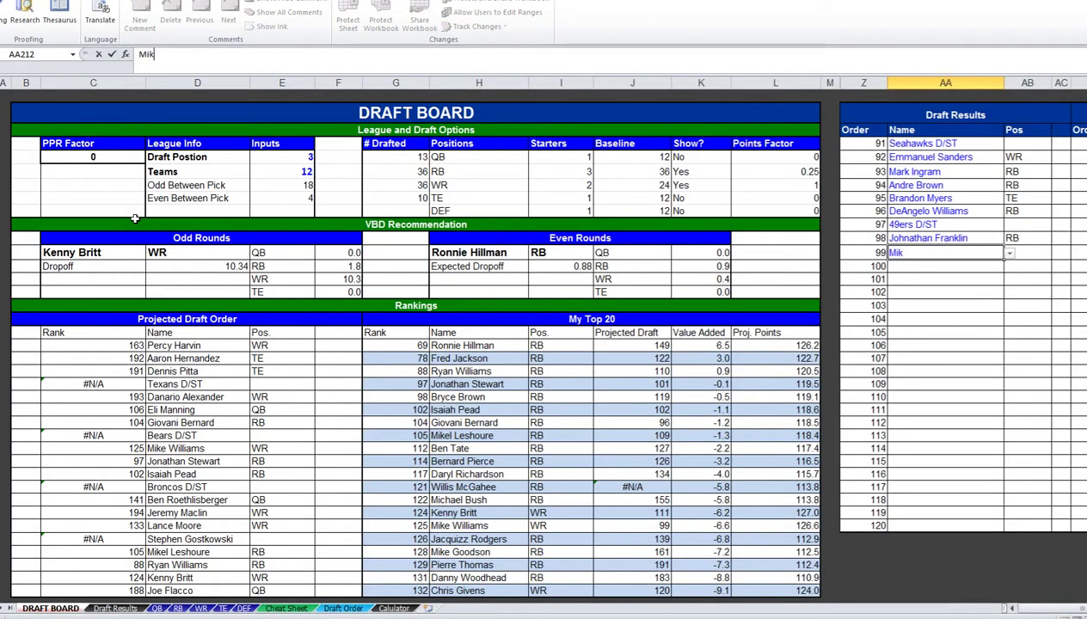
type("e Williams")
key("Return")
key("alt+Tab")
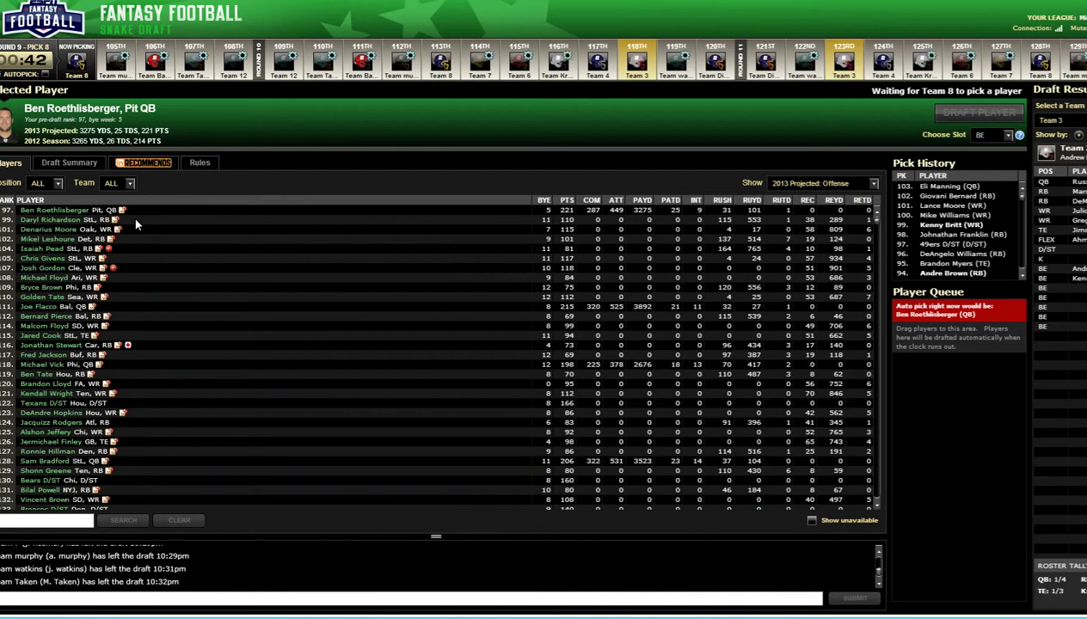
From ESPN's pick history, log Lance Moore as pick 100 and Giovani Bernard as pick 101 in the Excel draft results
key("alt+Tab")
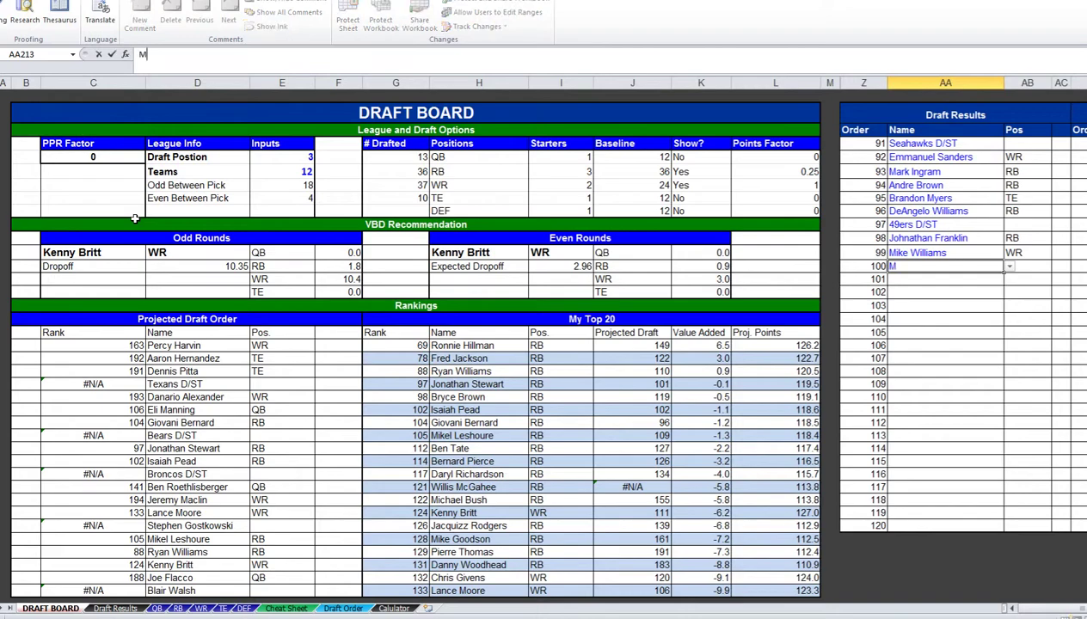
key("alt+Tab")
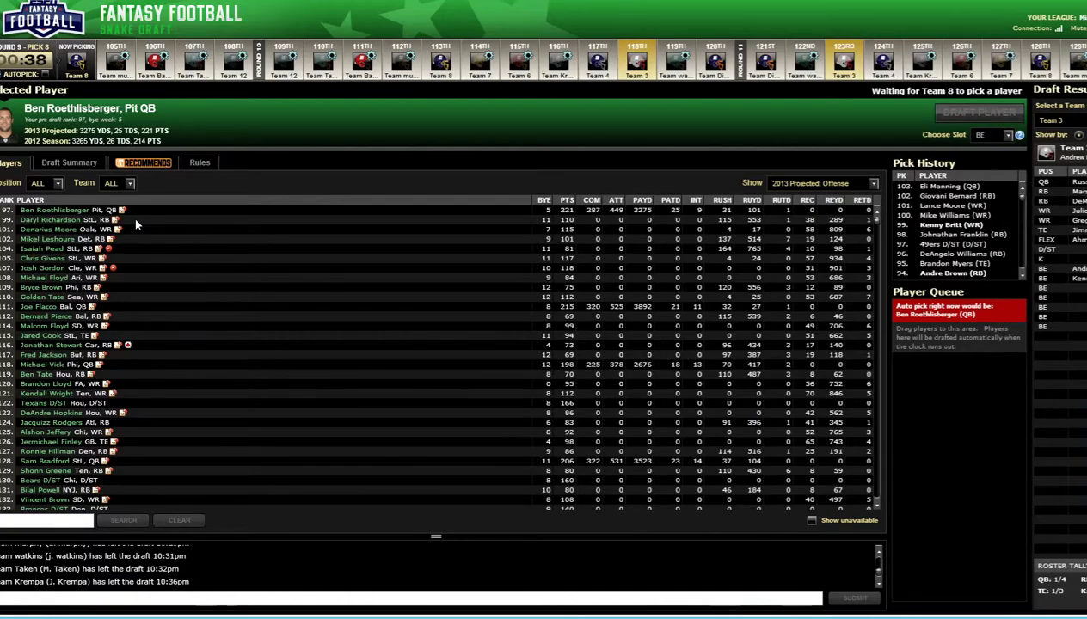
key("alt+Tab")
type("Lance Moore")
key("Return")
key("alt+Tab")
key("alt+Tab")
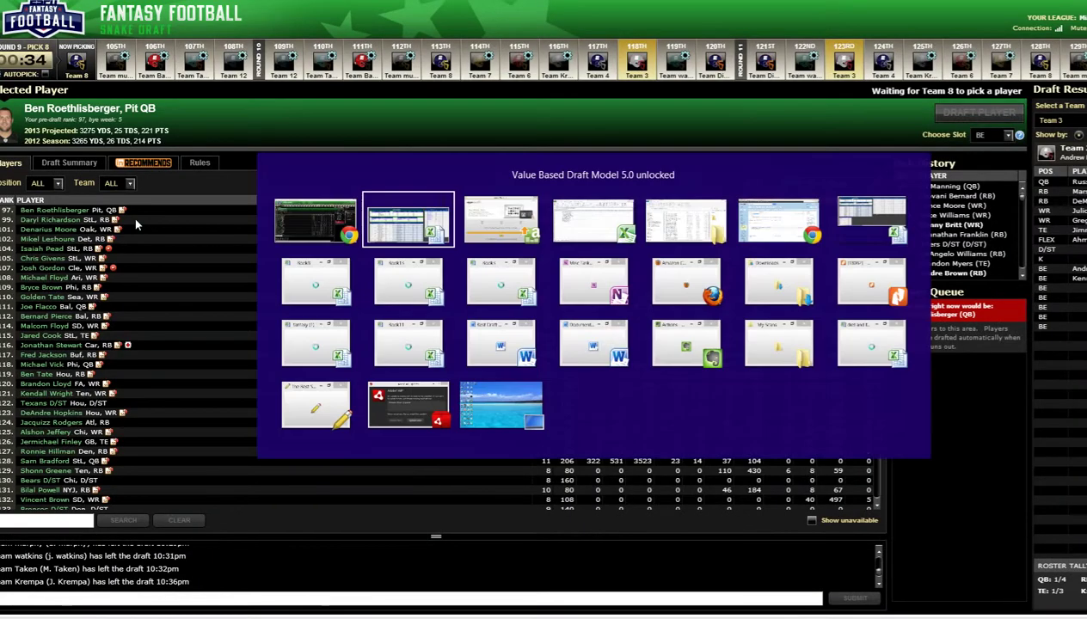
type("Gio")
key("Return")
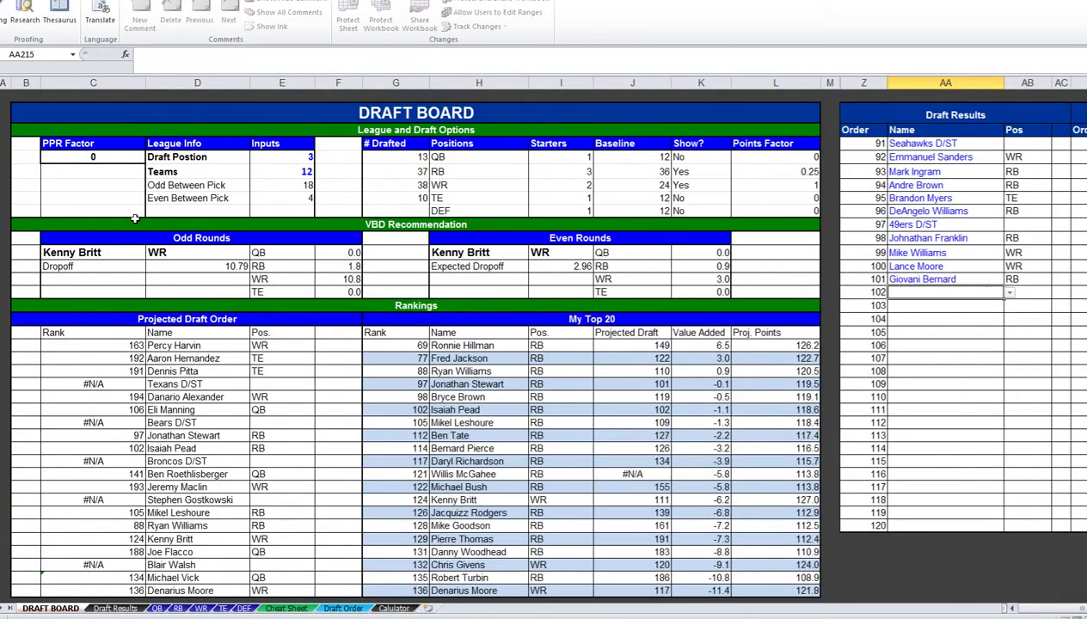
From ESPN's pick history, log Eli Manning as pick 102 and Jermichael Finley as pick 103 in the Excel draft results
key("alt+Tab")
key("alt+Tab")
type("Eli Manning")
key("Return")
key("alt+Tab")
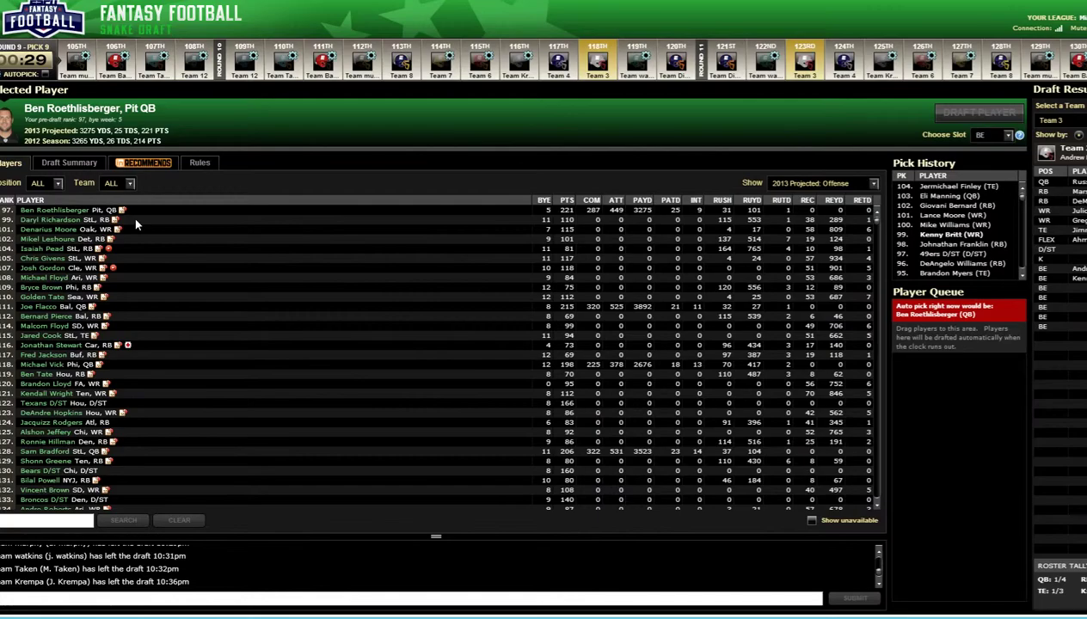
key("alt+Tab")
type("J")
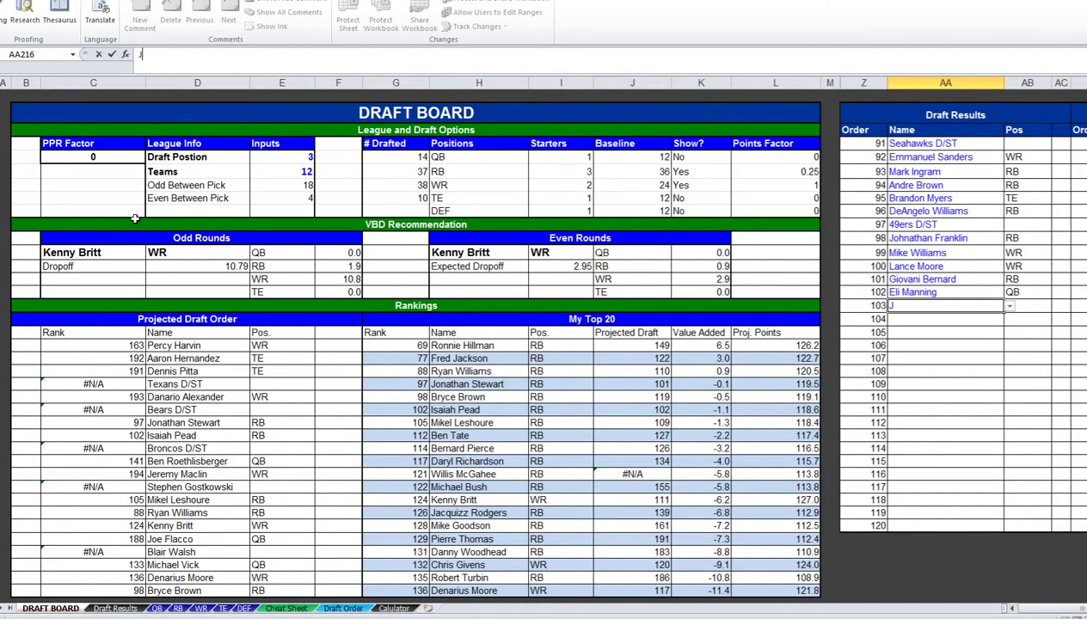
type("ermi")
key("Return")
From ESPN's pick history, log Ben Roethlisberger as pick 104 and Jared Cook as pick 105 in the Excel draft results
key("alt+Tab")
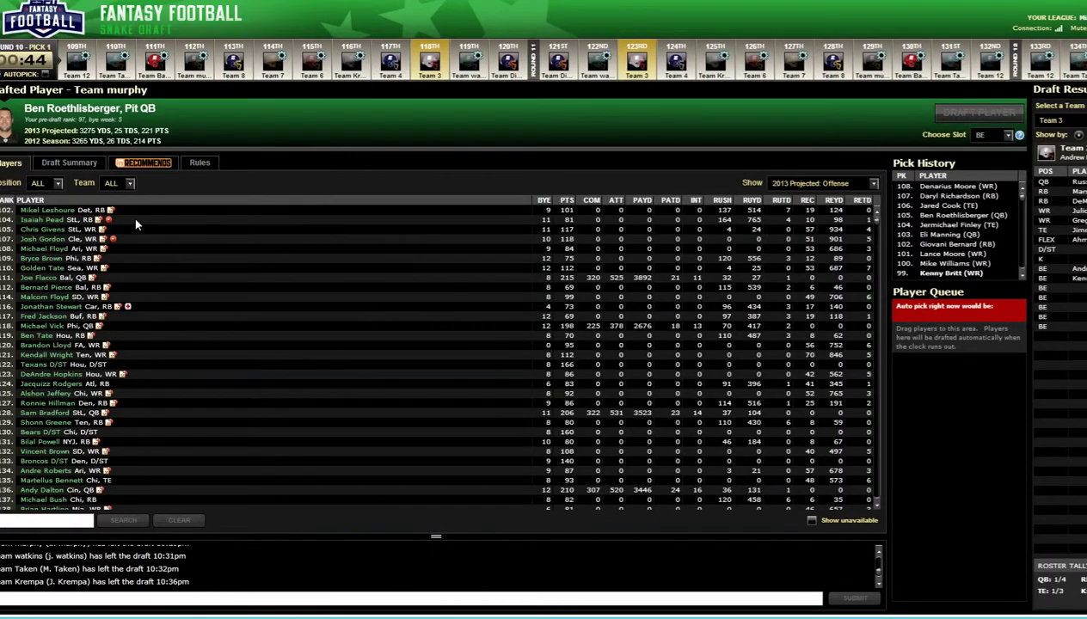
key("alt+Tab")
type("Ben R")
key("Return")
key("alt+Tab")
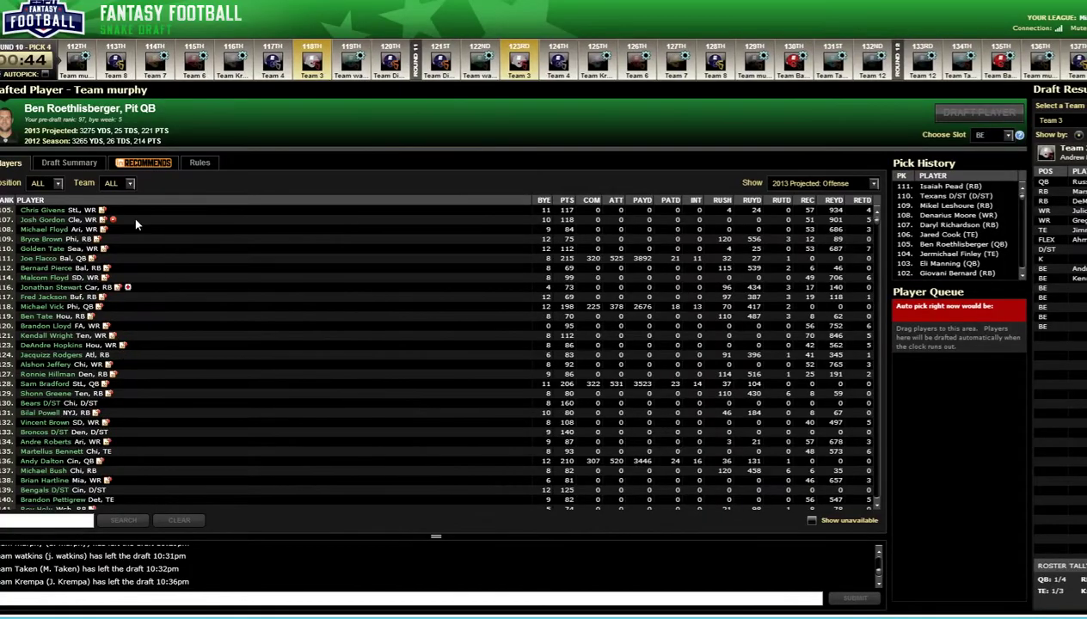
key("alt+Tab")
type("Jared Cook")
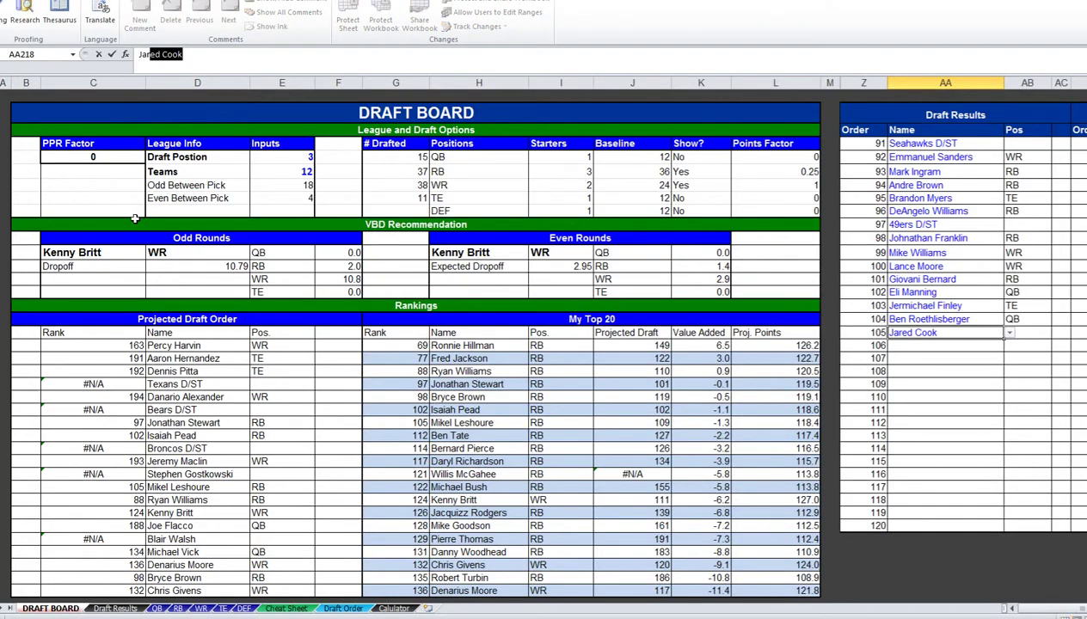
key("Return")
Check ESPN's pick history and log Daryl Richardson as pick 106 in the Excel draft results
key("alt+Tab")
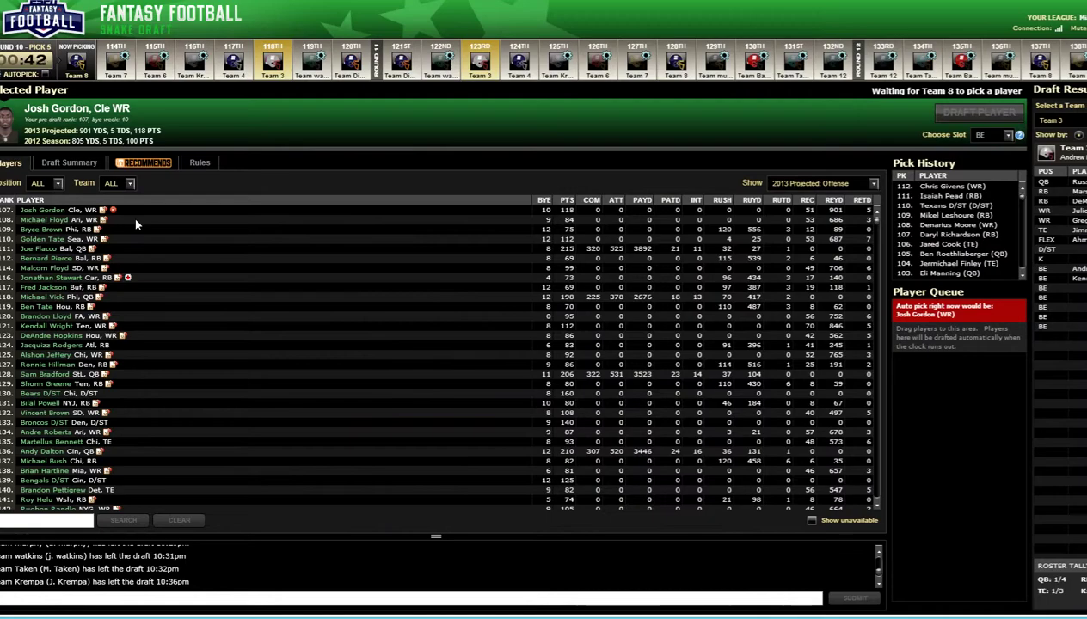
key("alt+Tab")
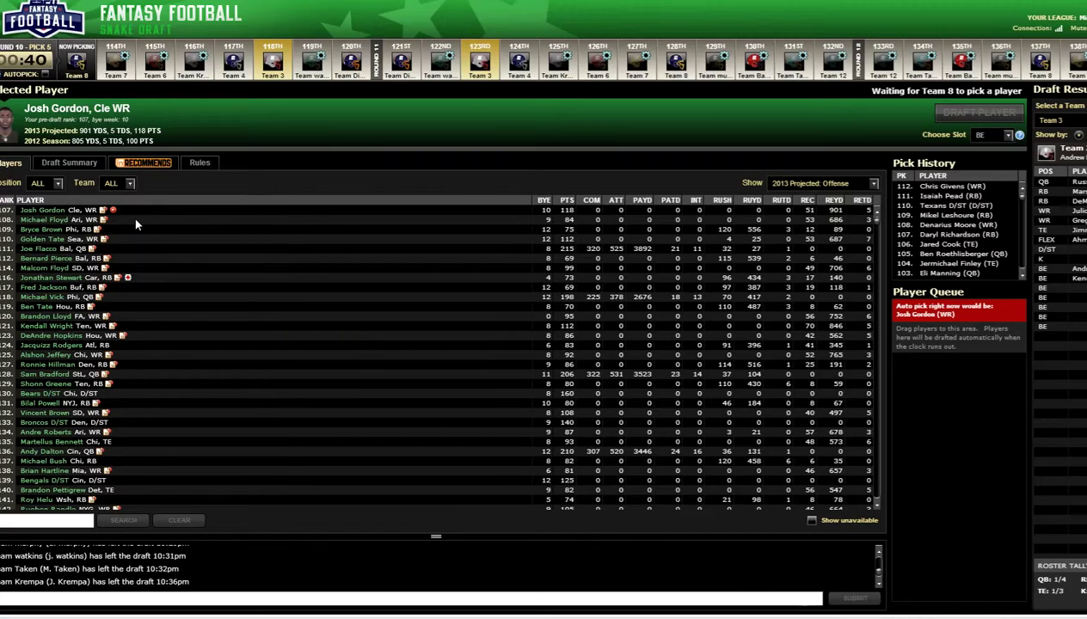
key("alt+Tab")
key("alt+Tab")
type("Dary")
key("Return")
Check ESPN's pick history again and log Denarius Moore as pick 107 in the Excel draft results
key("alt+Tab")
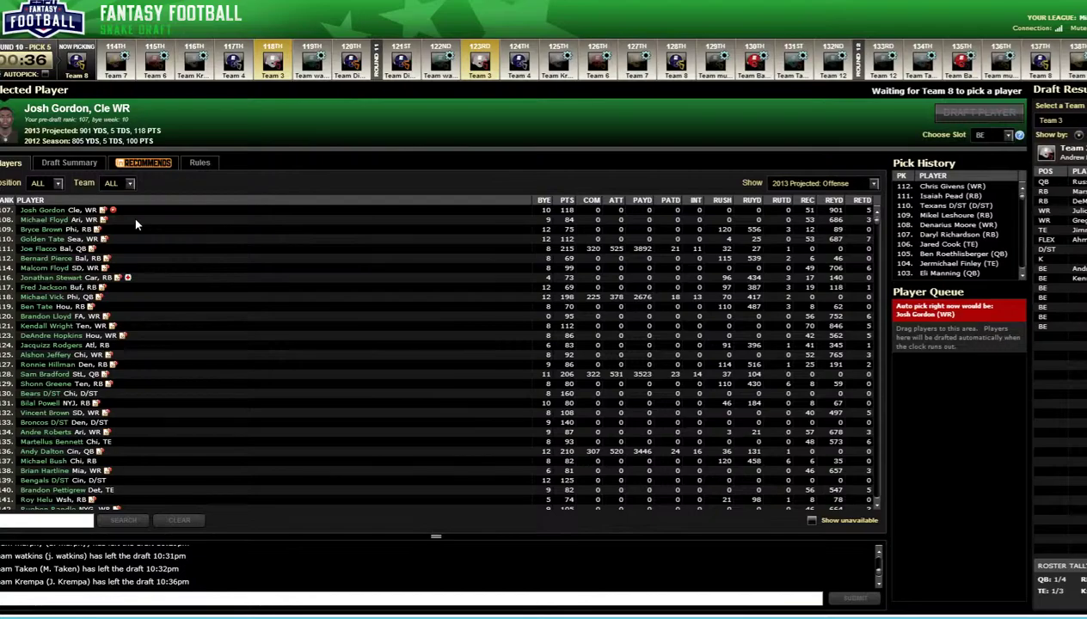
key("alt+Tab")
type("Den")
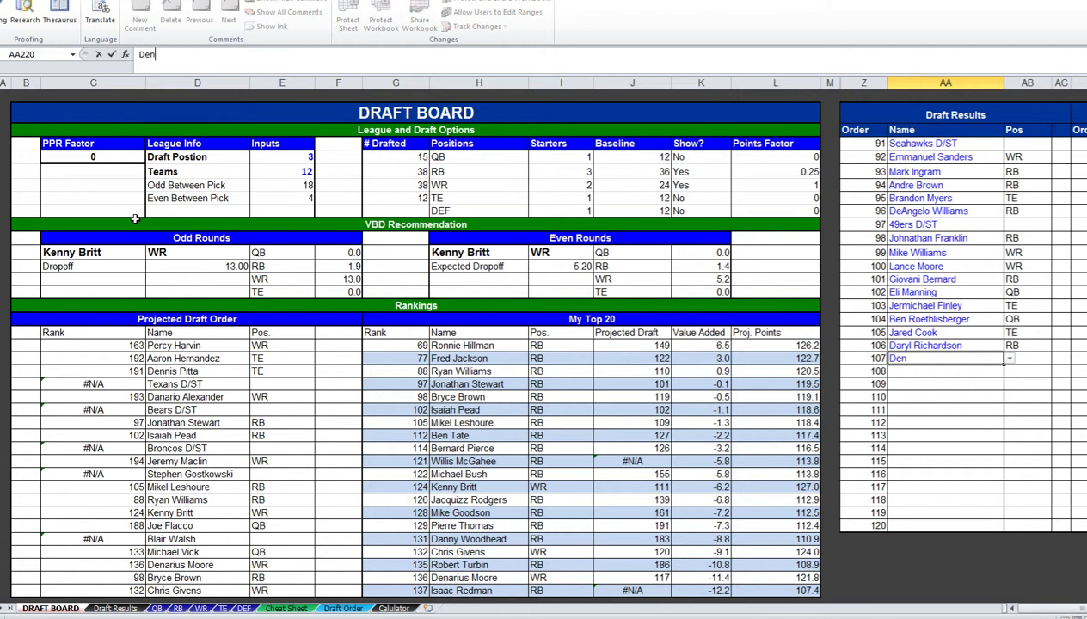
type("ario")
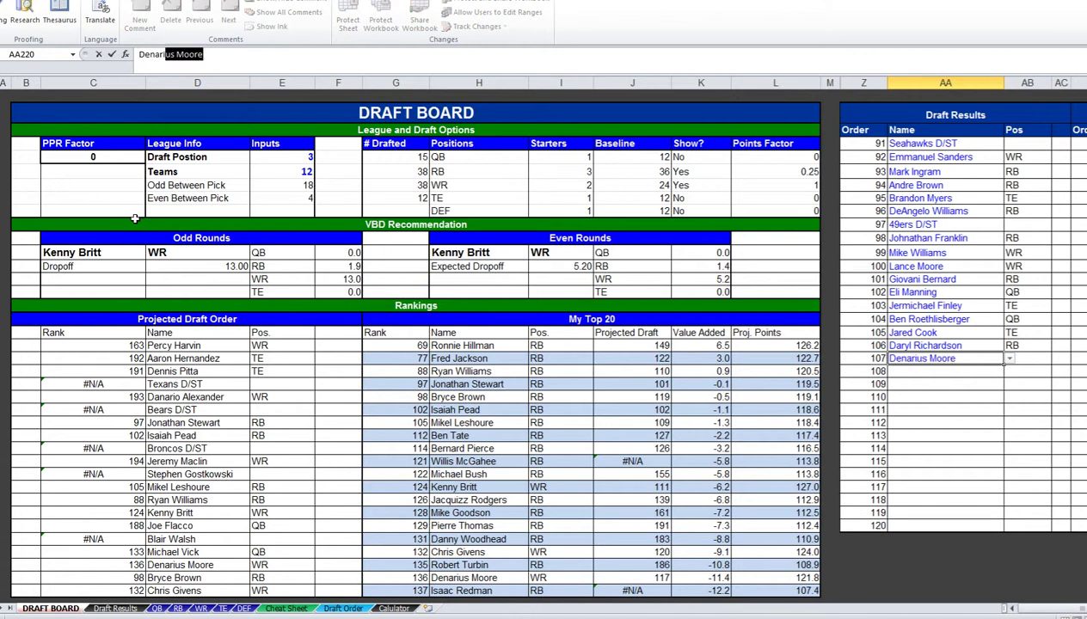
type("o")
key("BackSpace")
key("BackSpace")
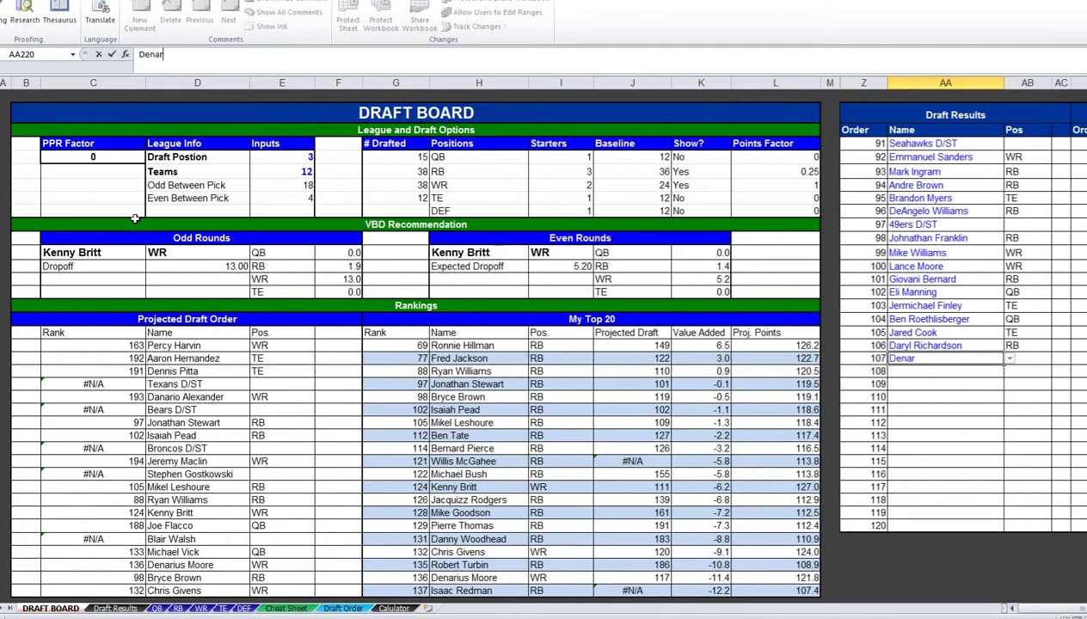
key("BackSpace")
type("r")
key("Return")
From ESPN's pick history, log Mikel Leshoure as pick 108 and Texans D/ST as pick 109 in the Excel draft results
key("alt+Tab")
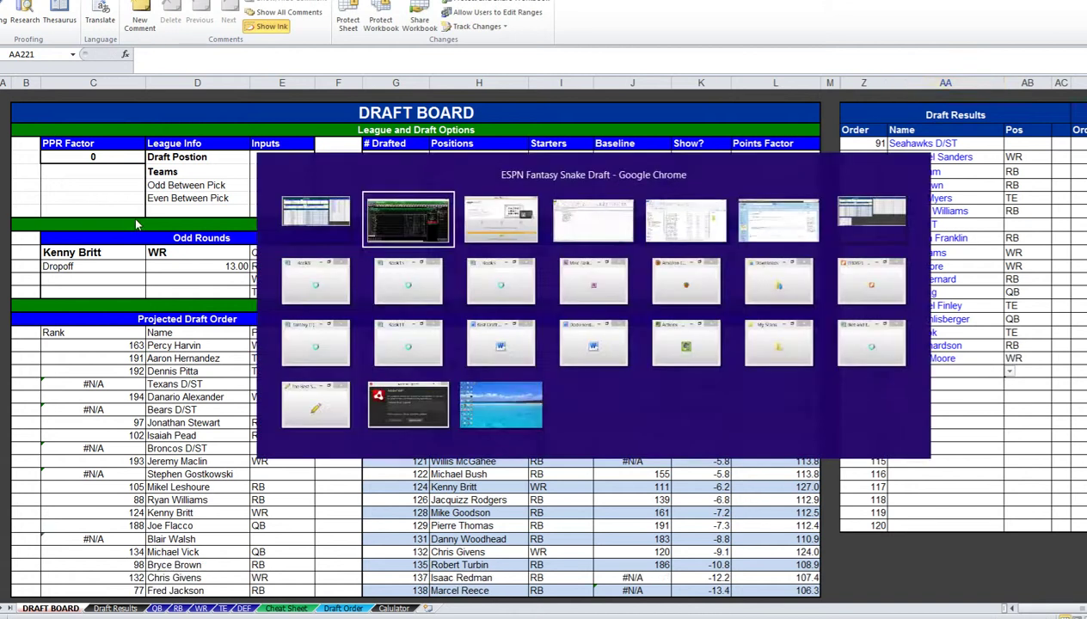
key("alt+Tab")
type("Mikel")
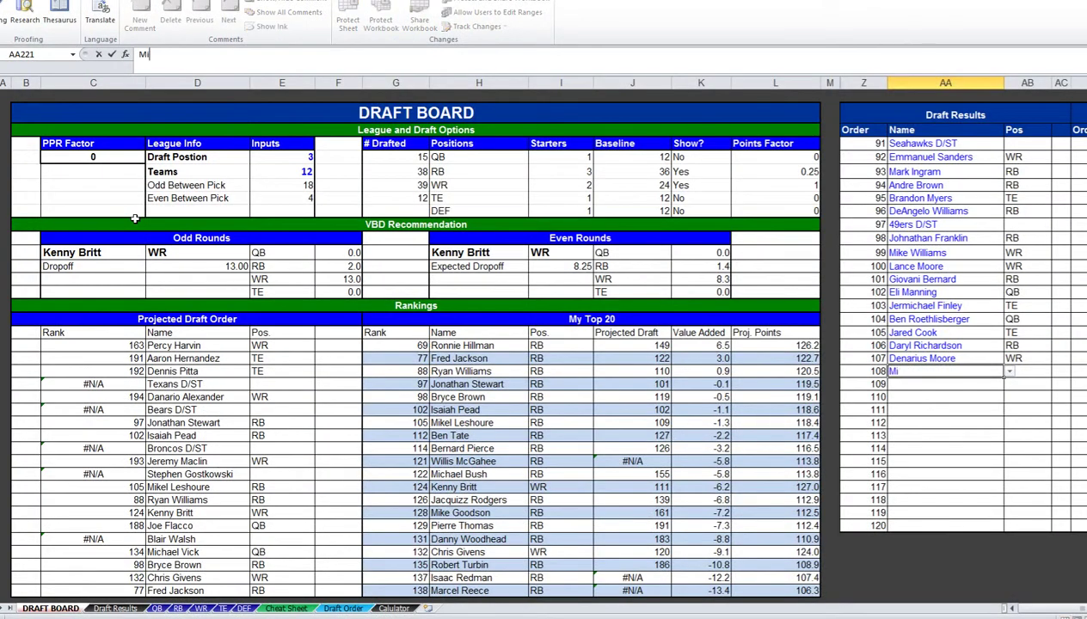
key("Return")
type("Texans D/ST")
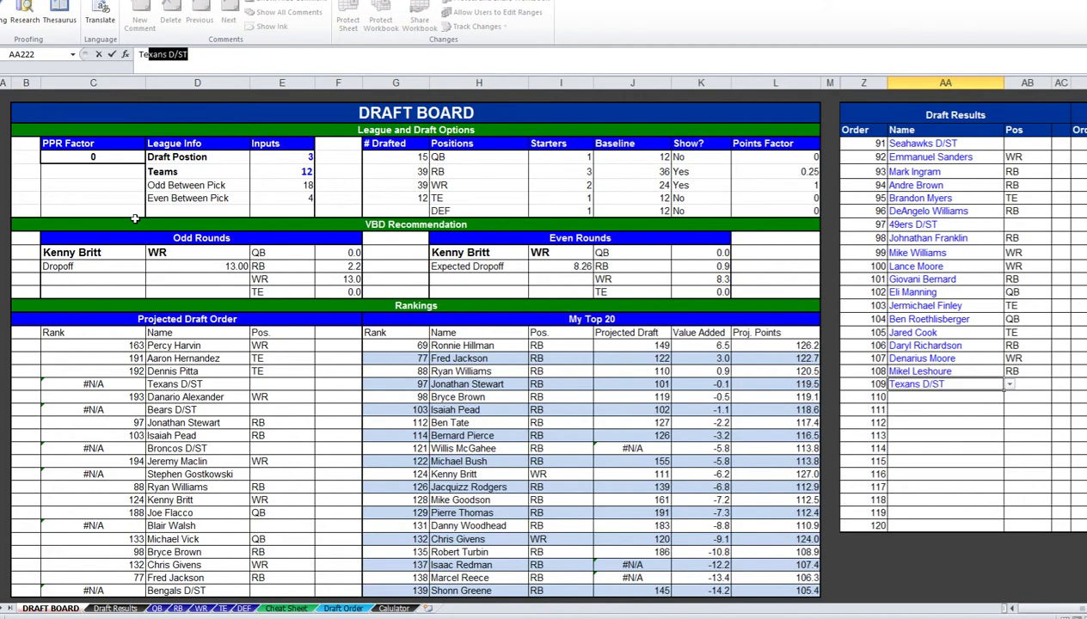
key("Return")
From ESPN's pick history, log Isaiah Pead as pick 110 and Chris Givens as pick 111 in the Excel draft results
key("alt+Tab")
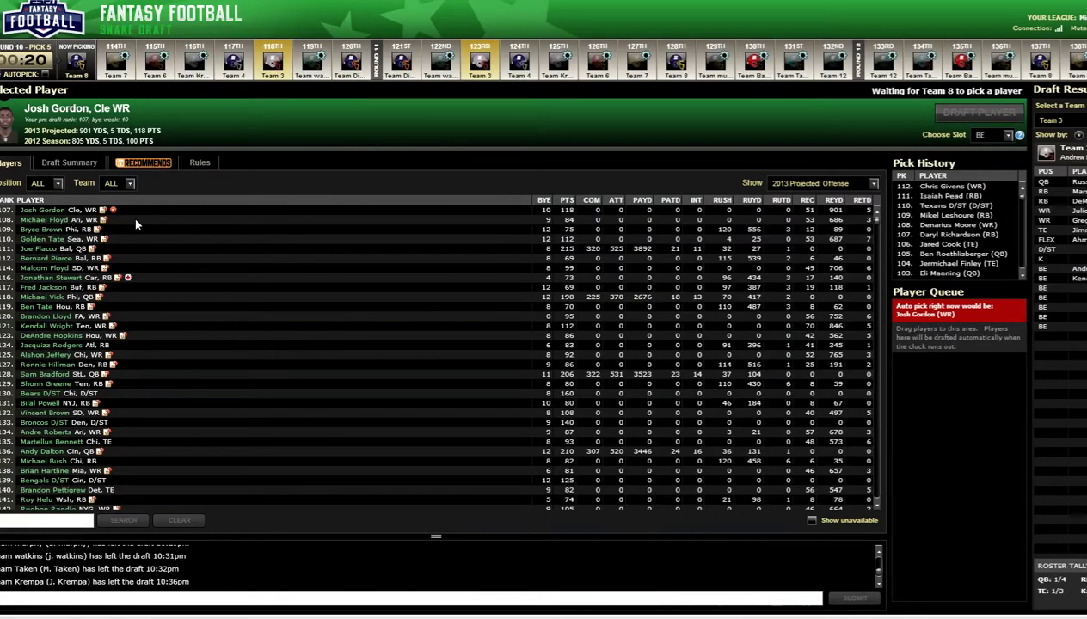
key("alt+Tab")
type("Isaiah Pead")
key("Return")
key("alt+Tab")
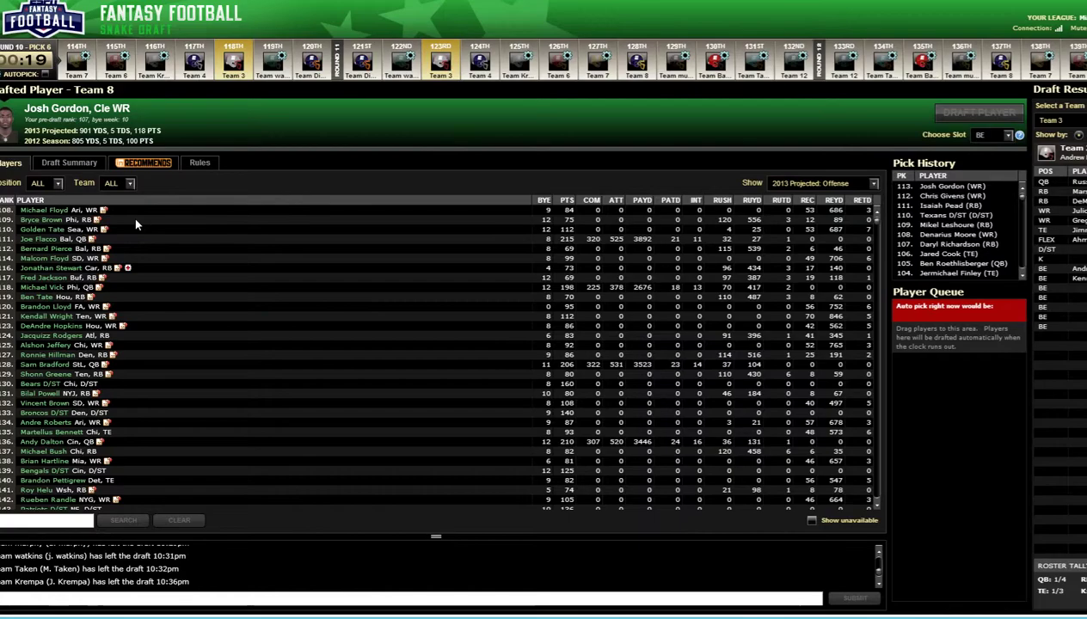
key("alt+Tab")
type("Chris Givens")
key("Return")
From ESPN's pick history, log Josh Gordon as pick 112 and Michael Floyd as pick 113 in the Excel draft results
key("alt+Tab")
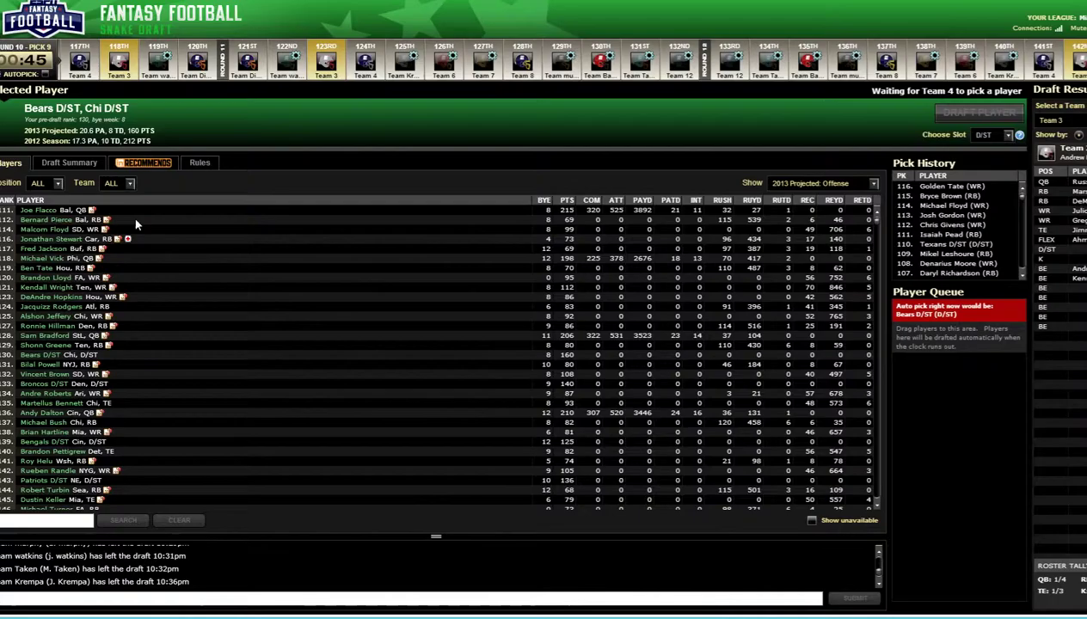
key("alt+Tab")
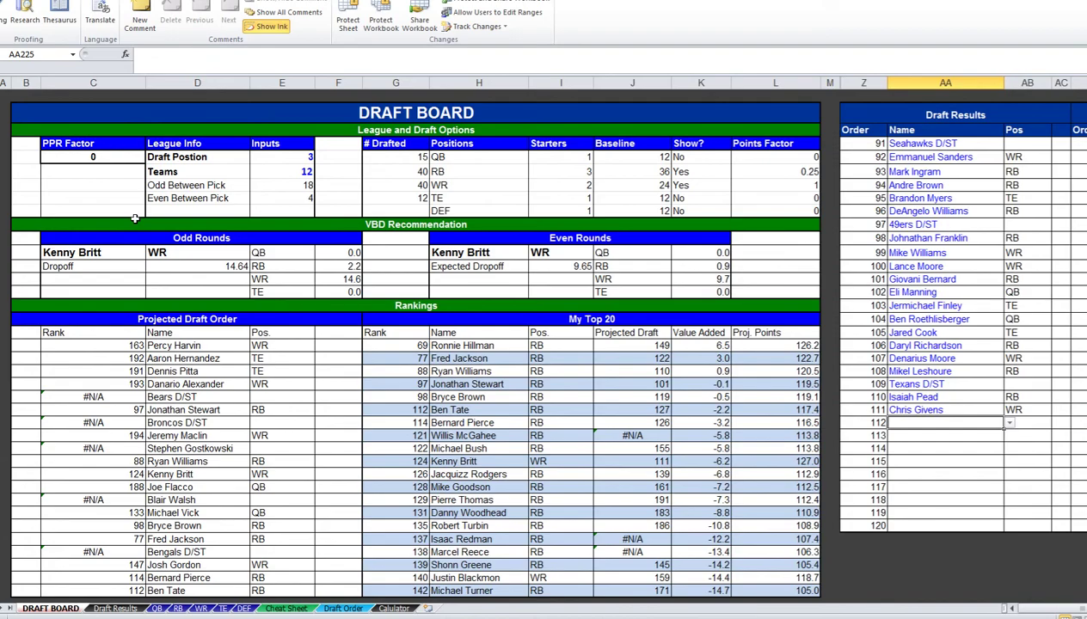
type("Josh Gordon")
key("Return")
key("alt+Tab")
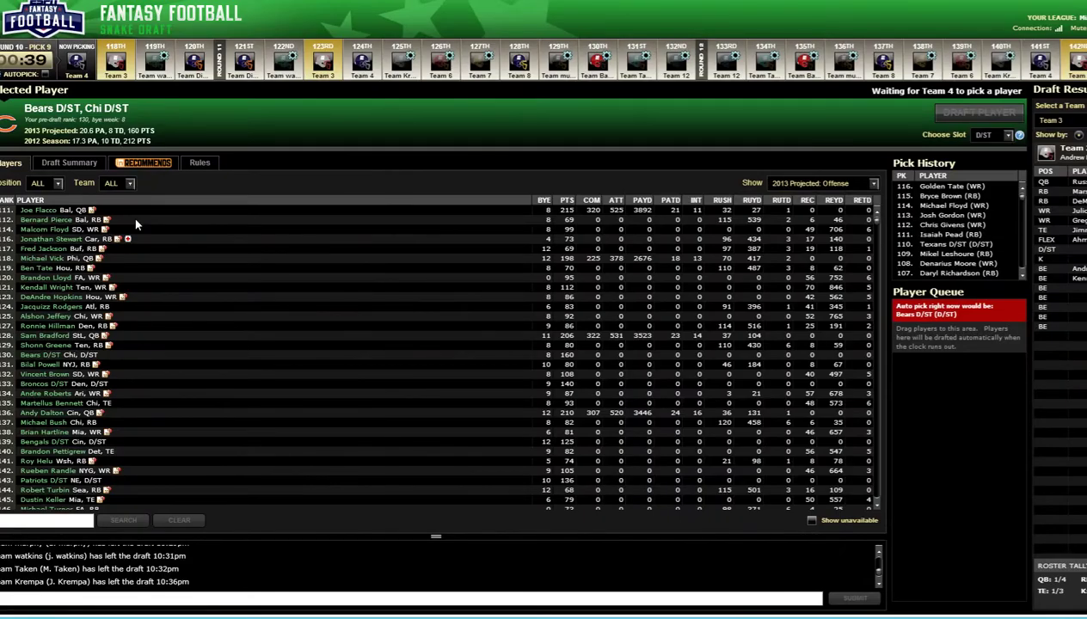
key("alt+Tab")
type("Michael Floyd")
key("Return")
Log Bryce Brown as pick 114 in the Excel draft results, correcting the misspelled first name to Bryce
key("alt+Tab")
key("alt+Tab")
type("Byr")
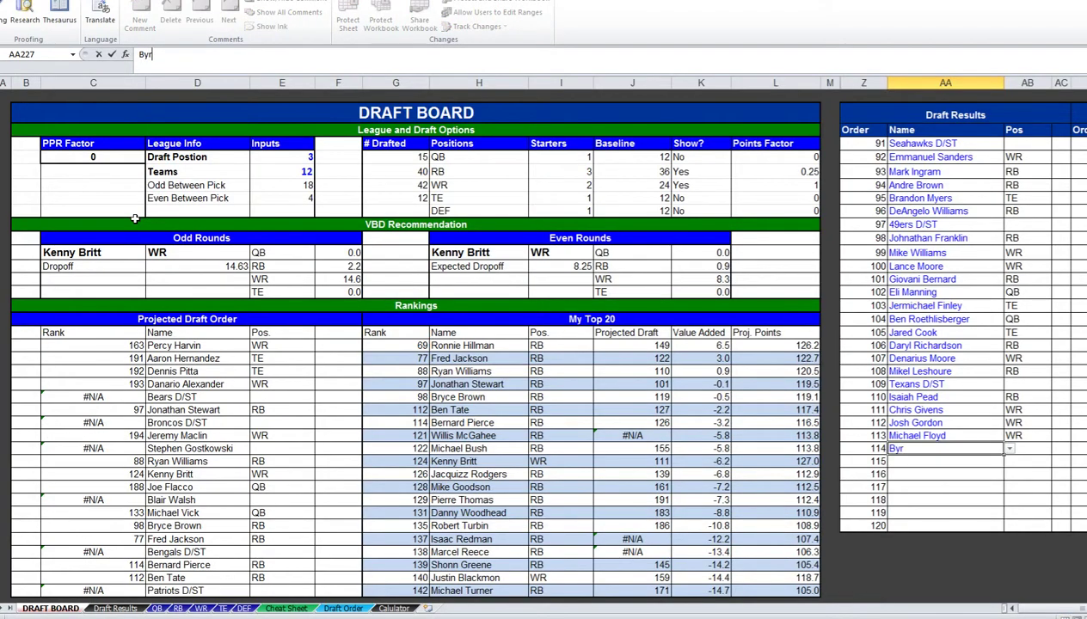
type("ce Brown")
key("Return")
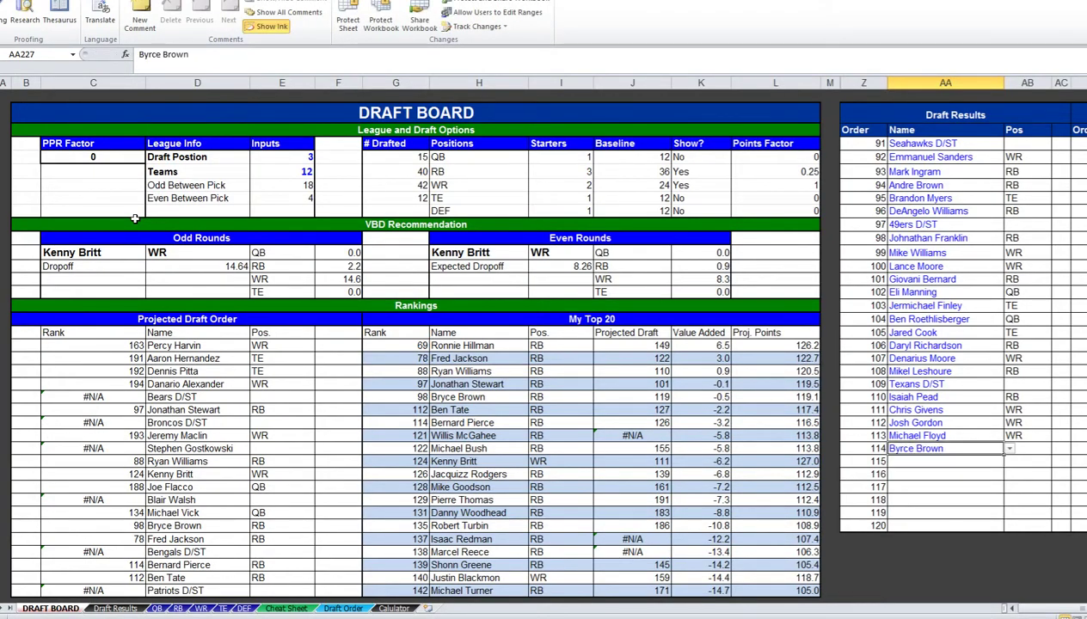
key("alt+Tab")
key("alt+Tab")
key("F2")
key("Right")
key("Delete")
type("r")
key("Delete")
type("y")
key("Return")
Check ESPN's pick history and log Golden Tate as pick 115 in the Excel draft results
key("alt+Tab")
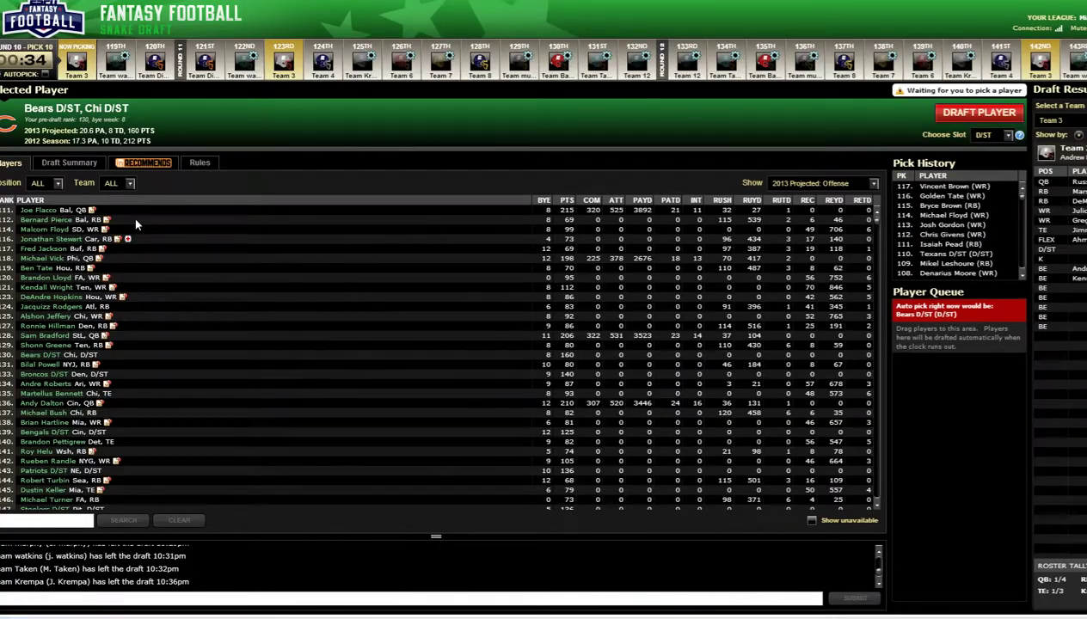
key("alt+Tab")
type("God")
type("l")
key("Return")
Log Vincent Brown as pick 116 in the Excel draft results, replacing the mistaken Vincent Jackson entry
key("alt+Tab")
key("alt+Tab")
type("Vincent Jackson")
key("Return")
key("Up")
type("Vincent Brown")
key("Return")
Compare the pick numbering in the Excel draft results with the earlier picks in ESPN's pick history
key("alt+Tab")
key("alt+Tab")
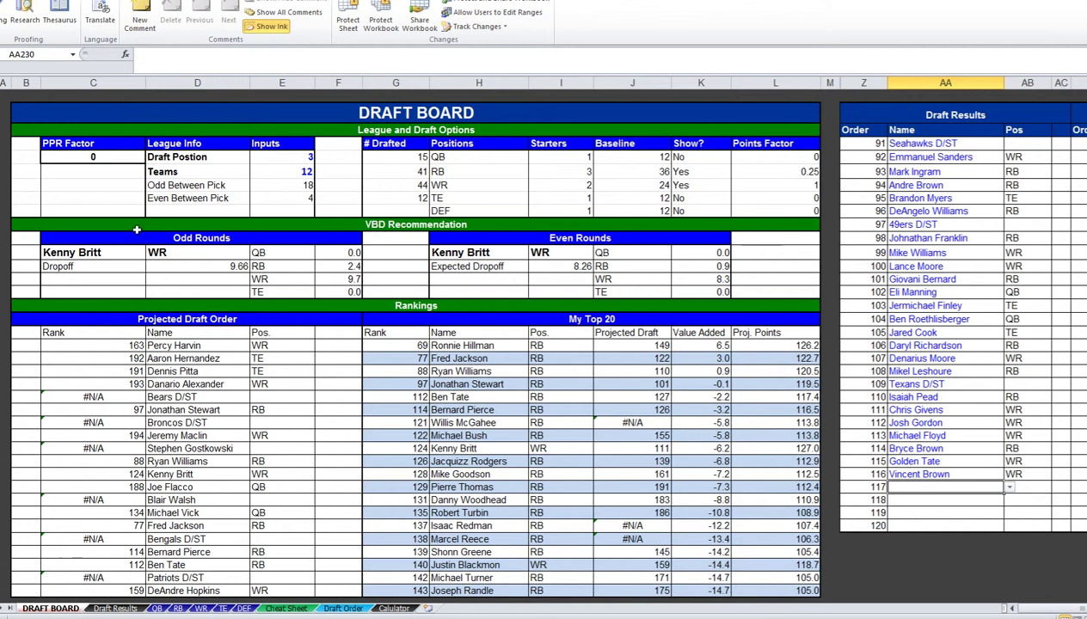
key("alt+Tab")
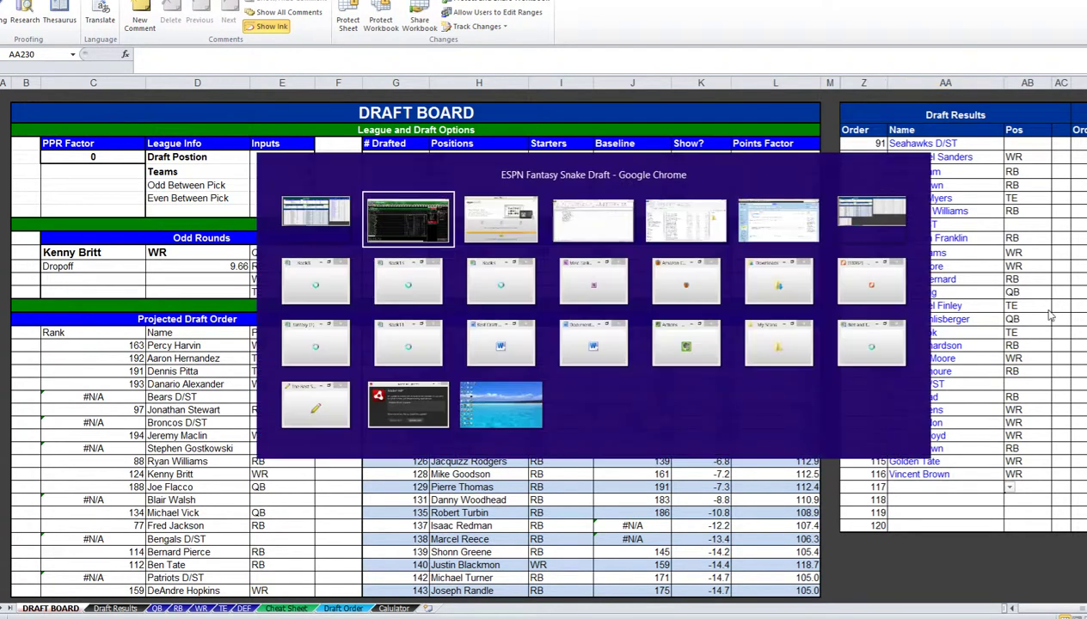
scroll(1024, 278, "down", 4)
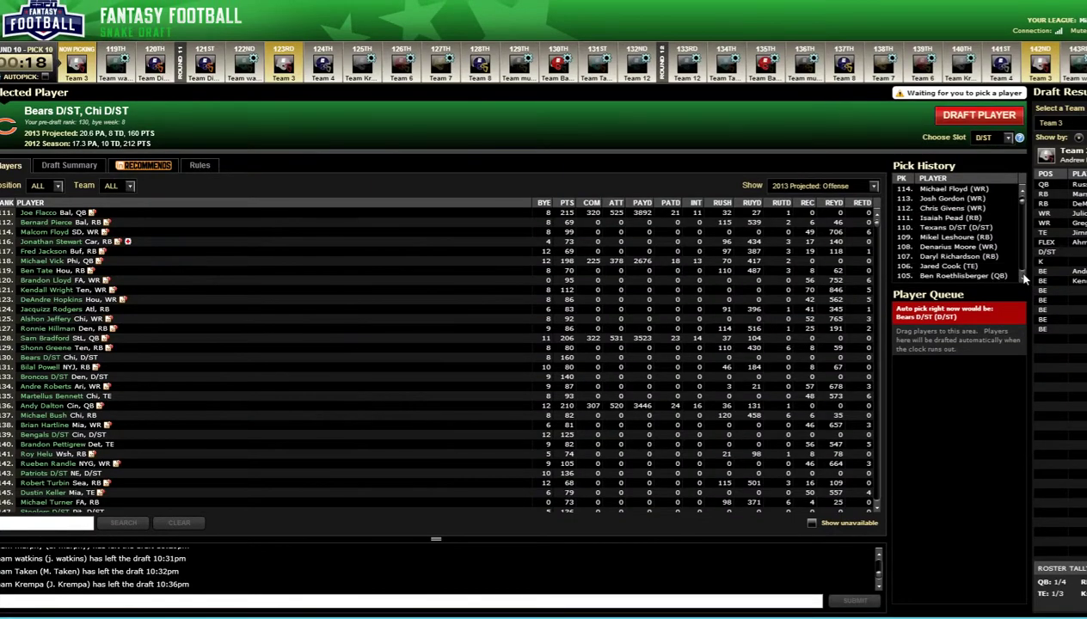
Shift the logged picks from Mike Williams onward down one row and enter Kenny Britt as pick 99 in the Excel draft results
key("alt+Tab")
key("Up")
key("Up")
key("Up")
key("Up")
key("Up")
key("Up")
key("Up")
key("Up")
key("Up")
key("Up")
key("Up")
key("Up")
key("Up")
key("Up")
key("Up")
key("Up")
key("Up")
key("ctrl+shift+Down")
key("ctrl+c")
key("Down")
key("ctrl+v")
key("Up")
type("Kenny Britt")
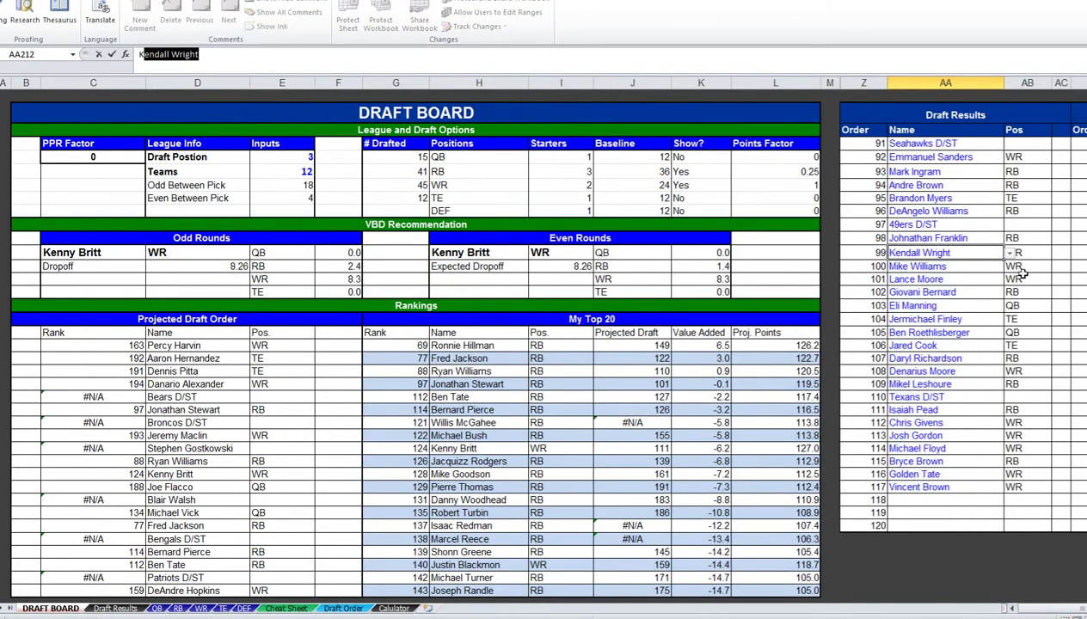
key("Return")
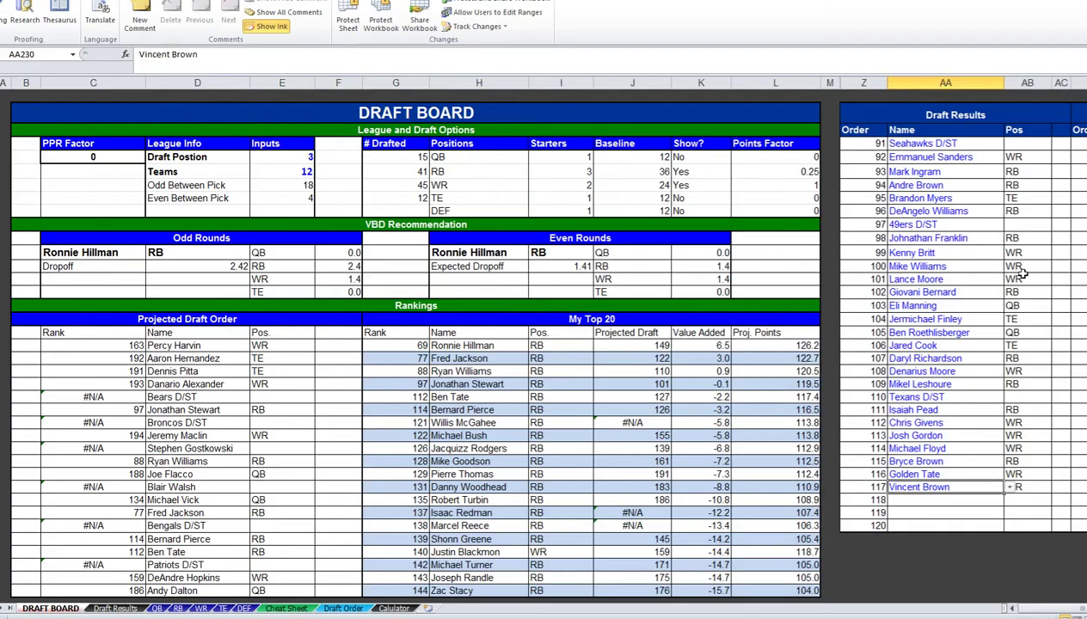
Search ESPN's player list for the recommended running back Ronnie Hillman, draft him, and clear the search
key("alt+Tab")
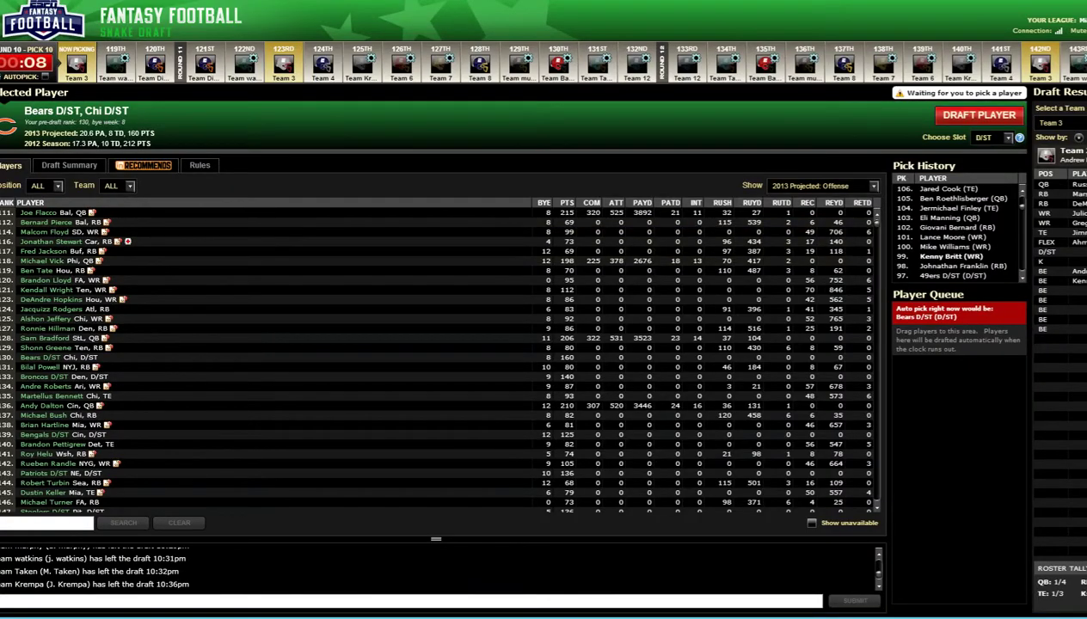
left_click(37, 520)
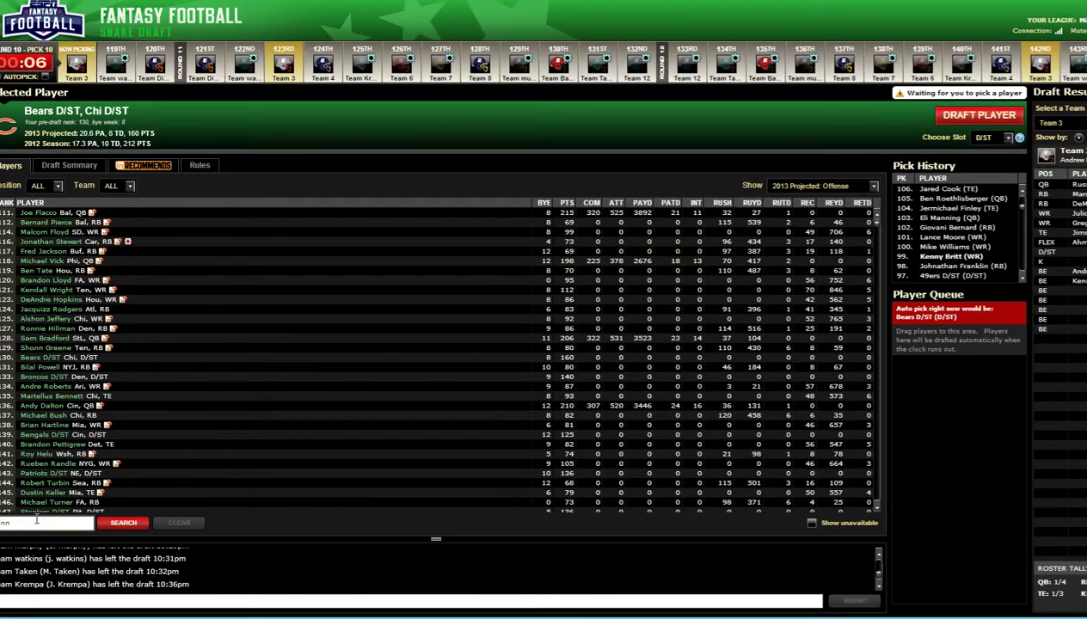
type("Ronn")
key("Return")
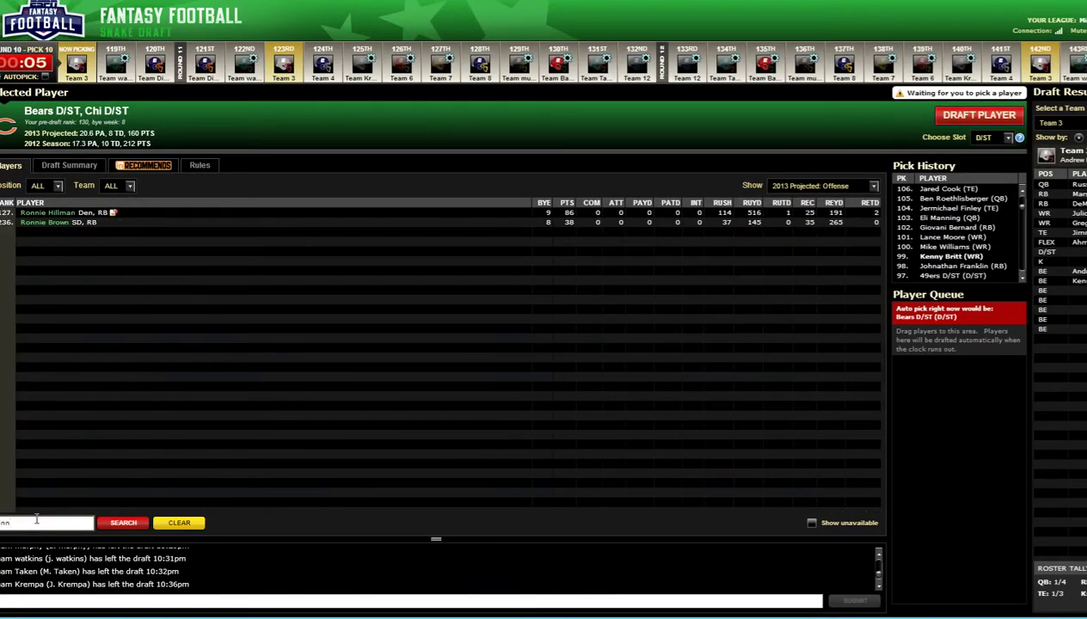
left_click(125, 213)
left_click(982, 113)
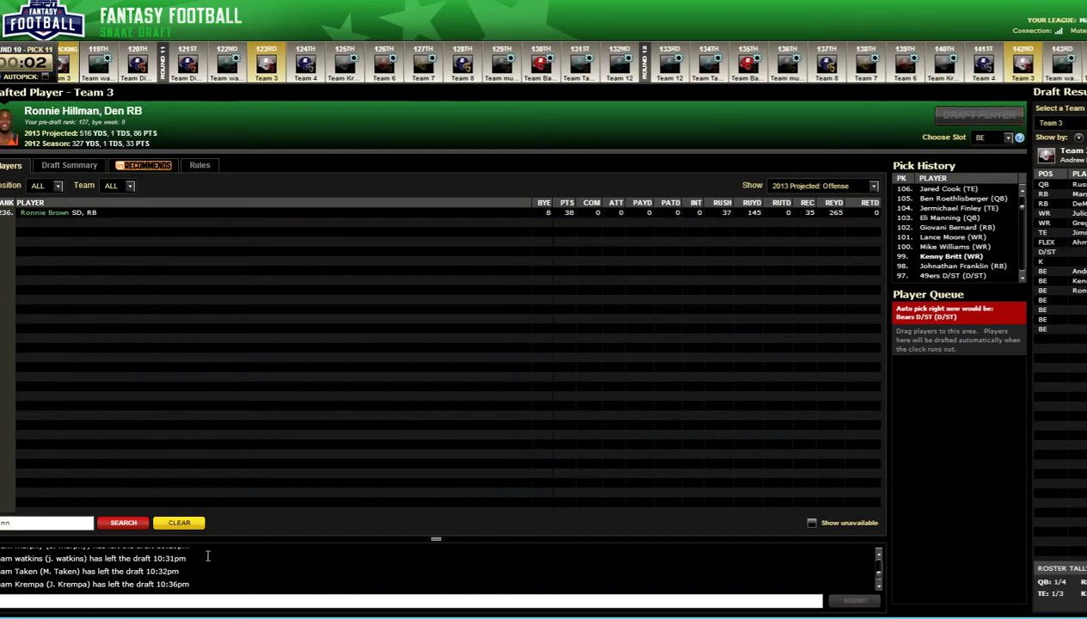
left_click(180, 523)
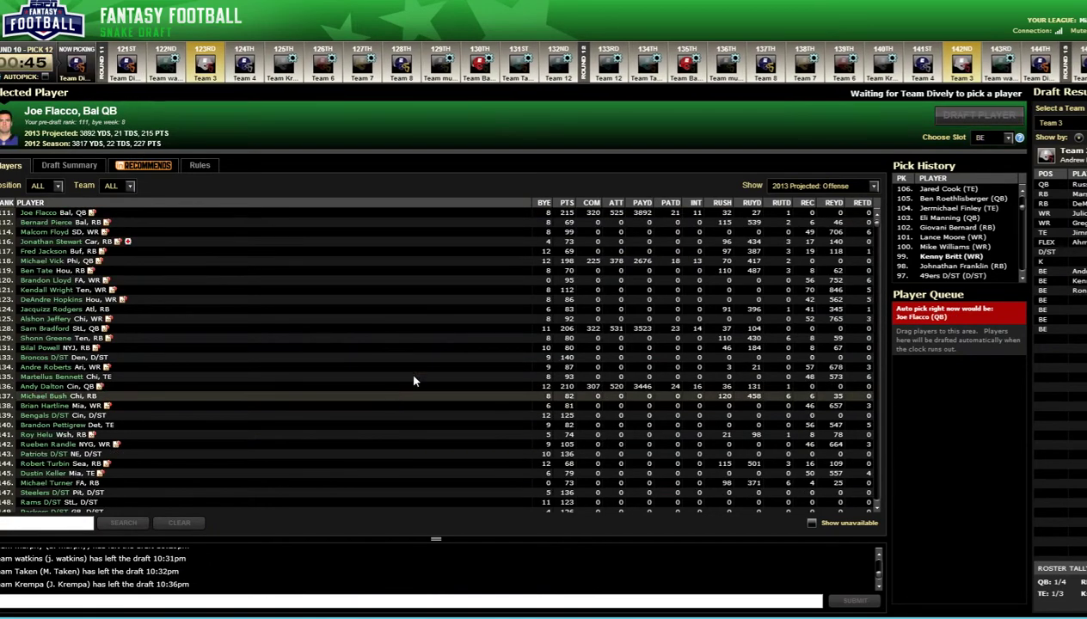
Log Ronnie Hillman as pick 118 in the Excel draft results and return to ESPN's pick history
key("alt+Tab")
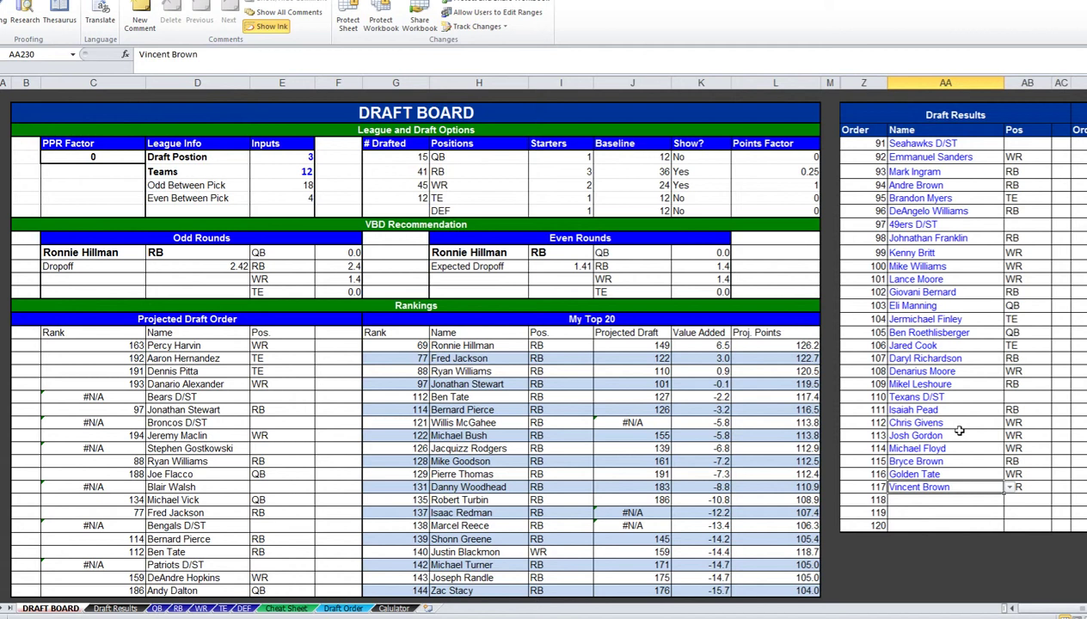
key("Return")
type("Ronnie Hillman")
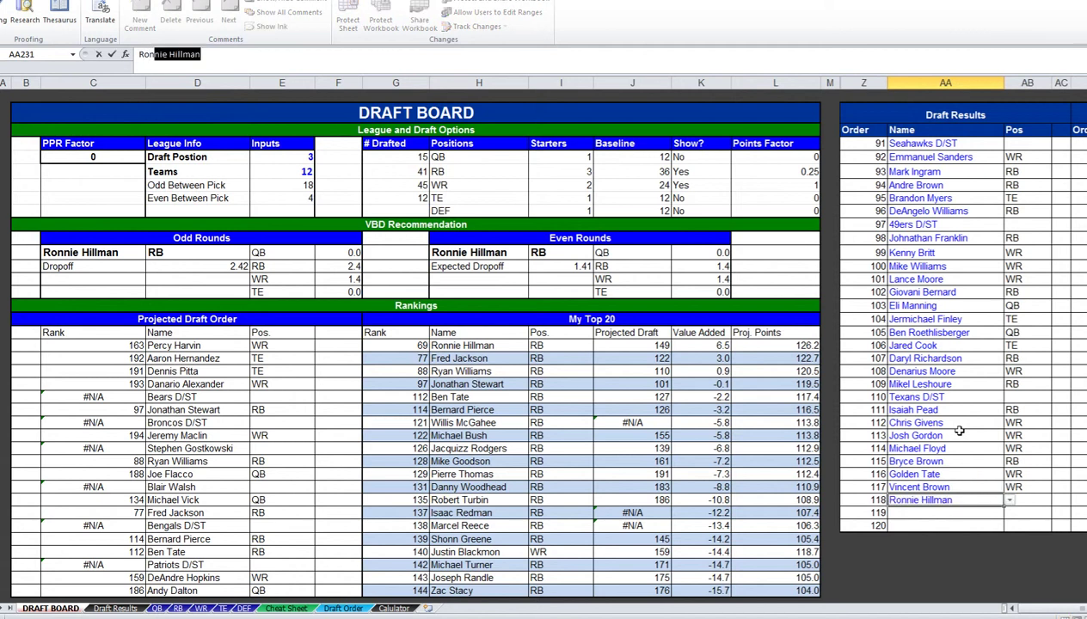
key("Return")
key("alt+Tab")
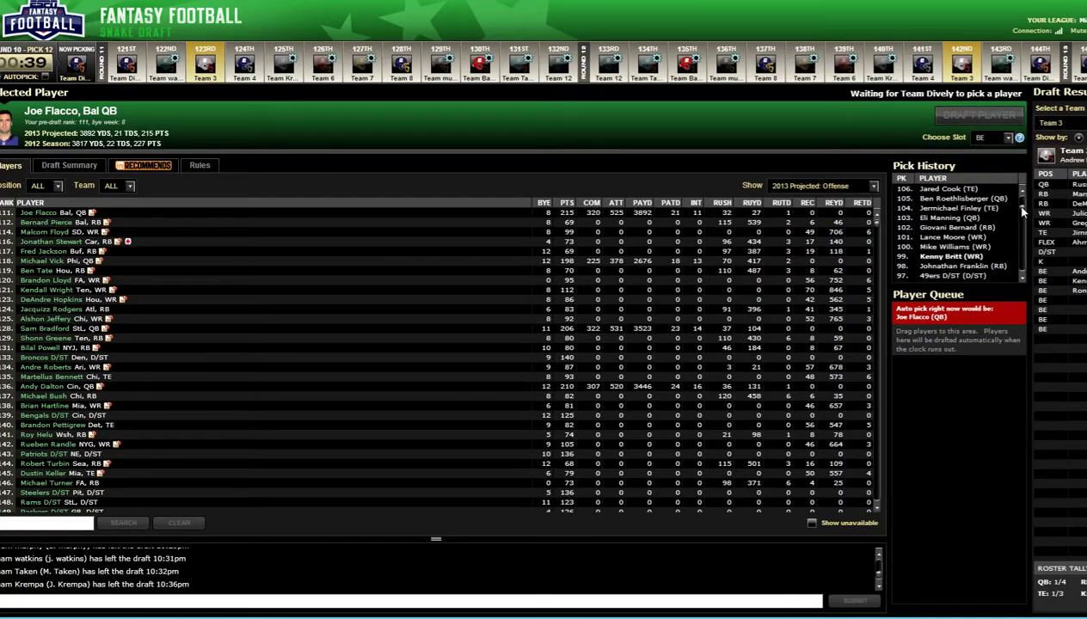
Check the newest selection in ESPN's pick history and log Bears D/ST as pick 119 in the Excel draft results
left_click_drag(1024, 212, 1024, 178)
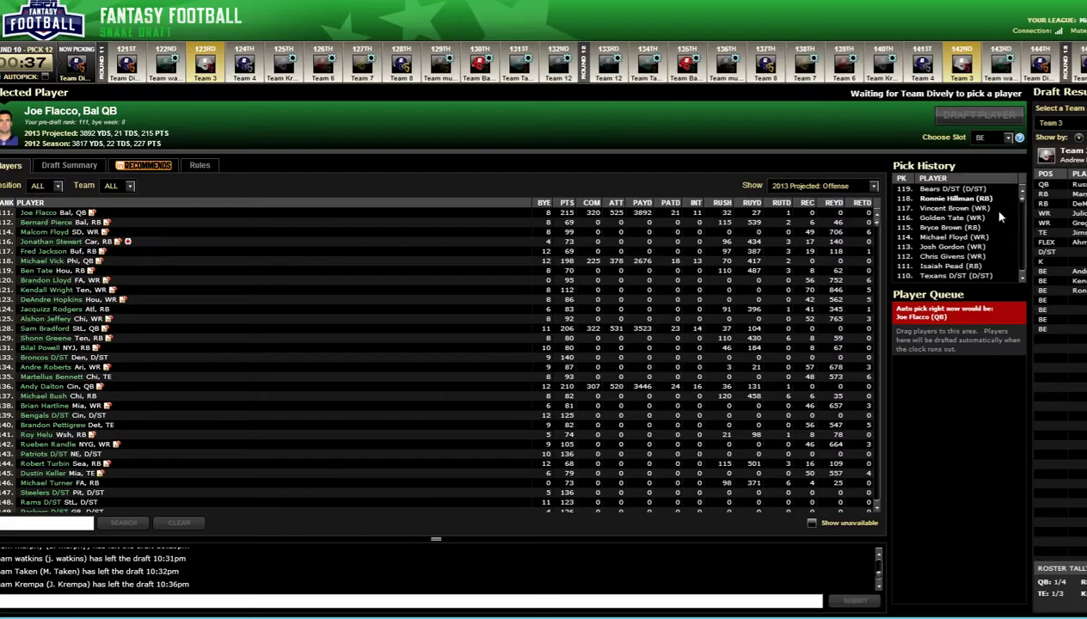
key("alt+Tab")
type("Bear")
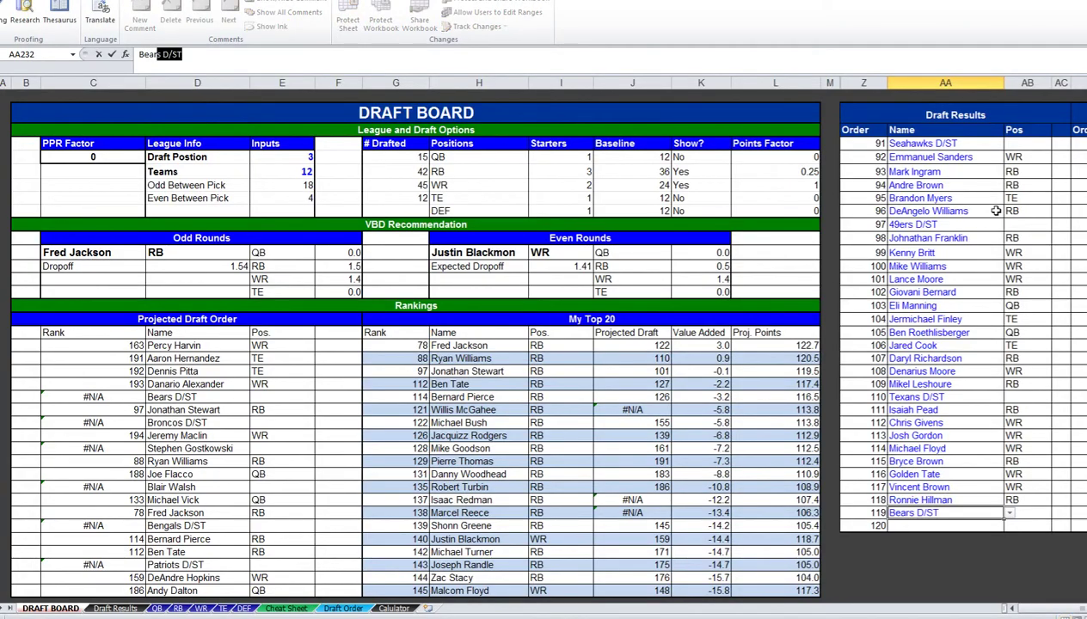
key("Return")
key("alt+Tab")
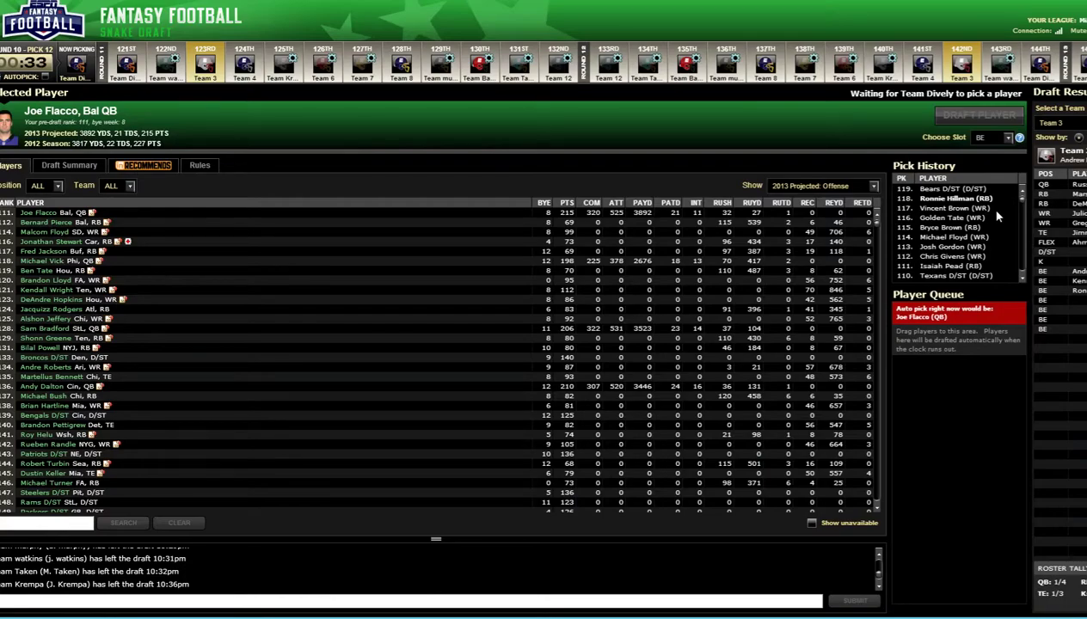
Set the RB points factor to 0.1 in the Excel draft board's league and draft options
key("alt+Tab")
key("alt+Tab")
key("alt+Tab")
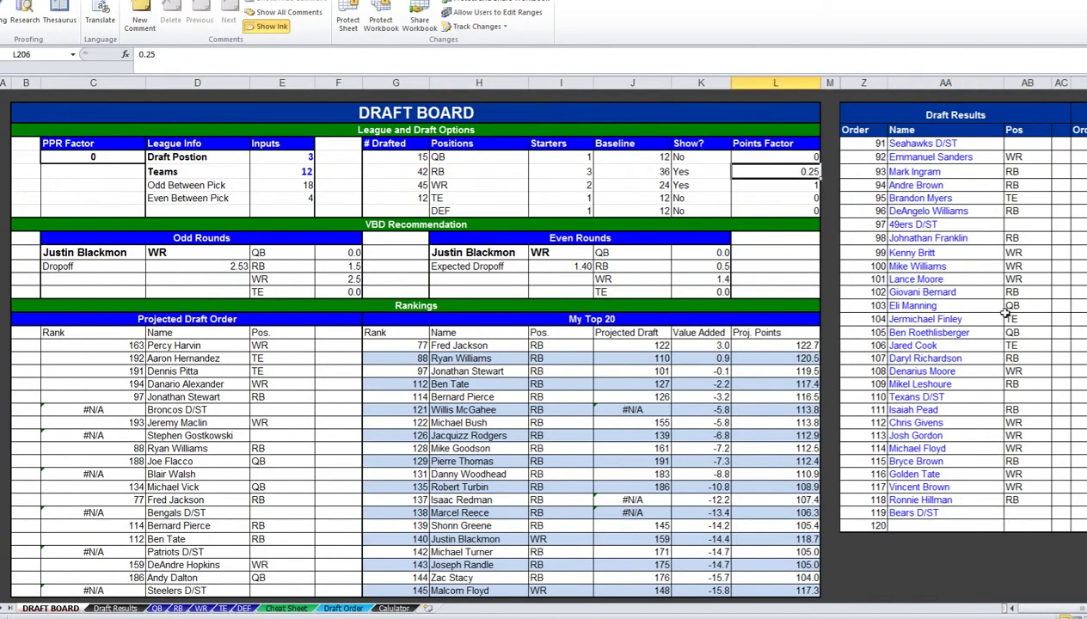
type("0.2")
key("Return")
key("Up")
type("0.1")
key("Return")
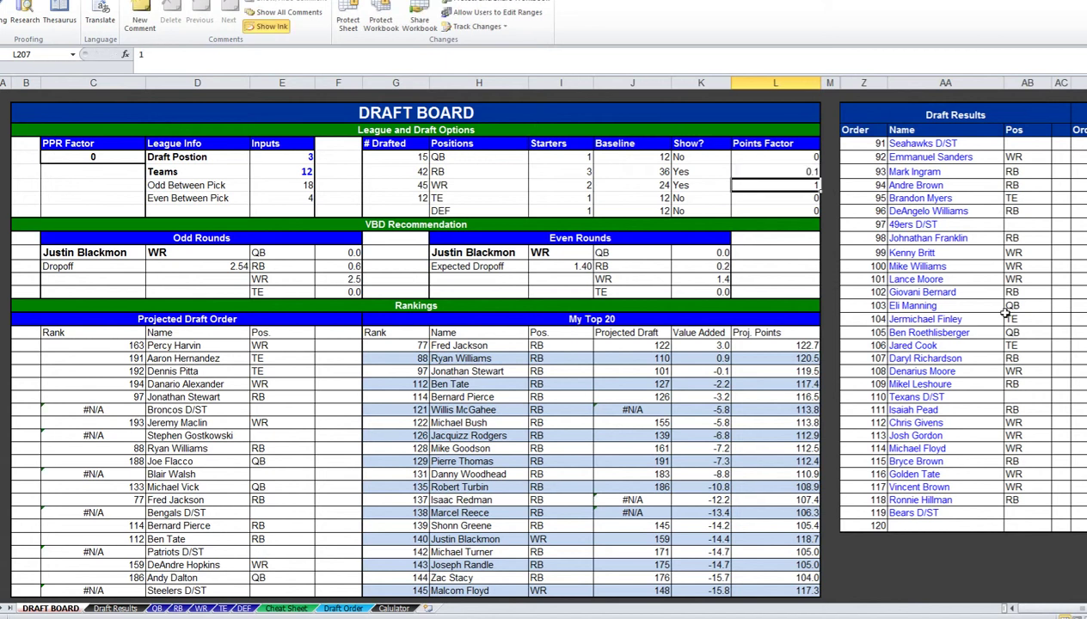
Search ESPN's player list for Blackmon, send Justin Blackmon to the top of the player queue, and clear the search
key("alt+Tab")
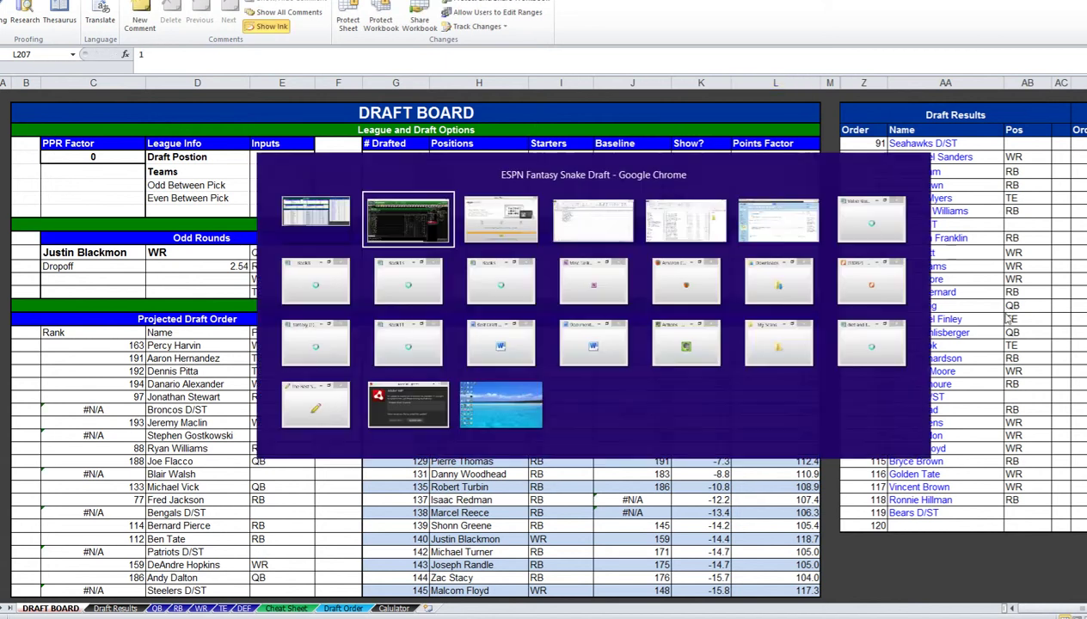
left_click(44, 524)
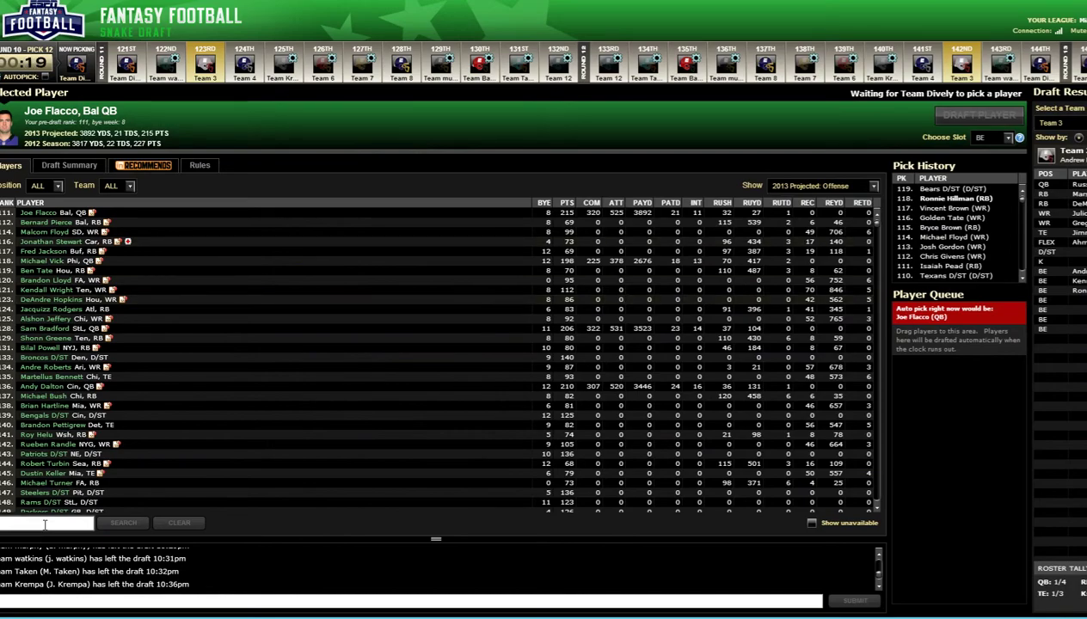
type("Blackmon")
key("Return")
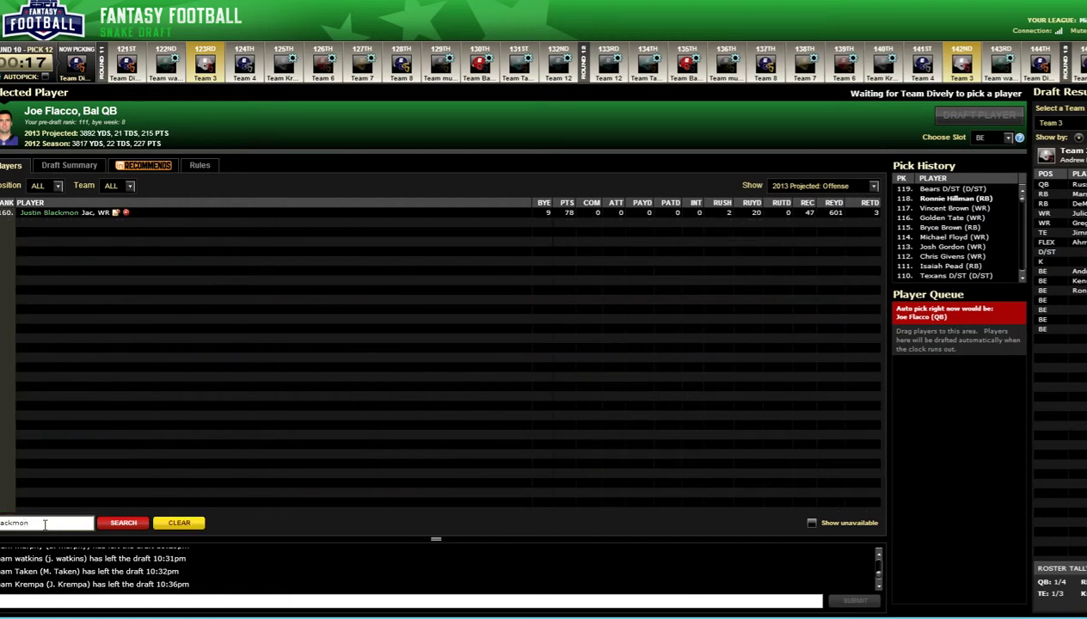
left_click(82, 213)
right_click(80, 209)
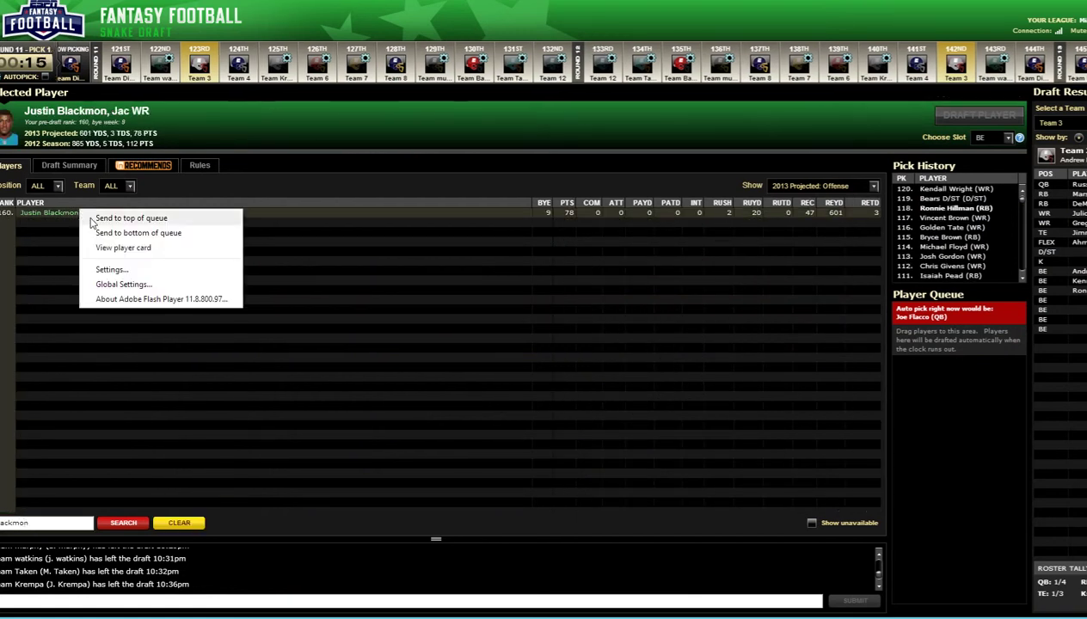
left_click(89, 216)
left_click(190, 528)
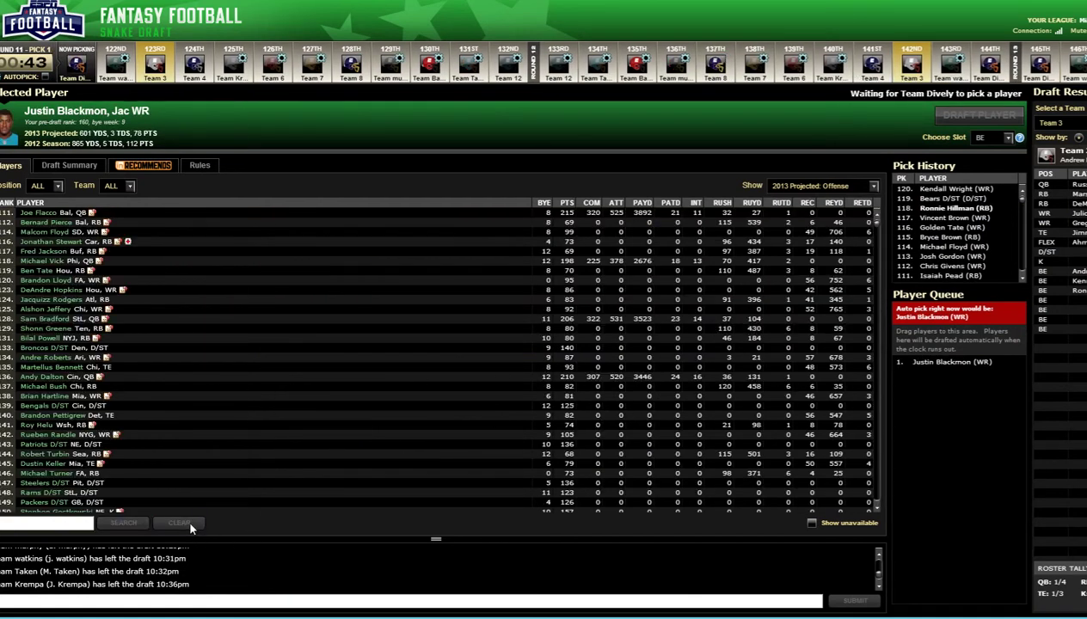
key("alt+Tab")
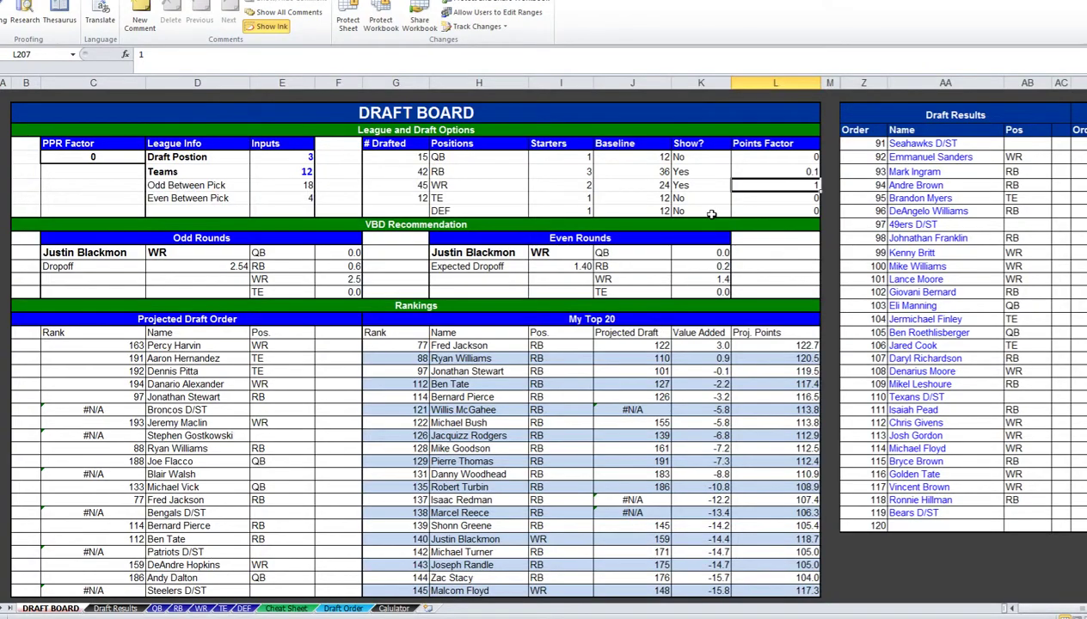
left_click(699, 175)
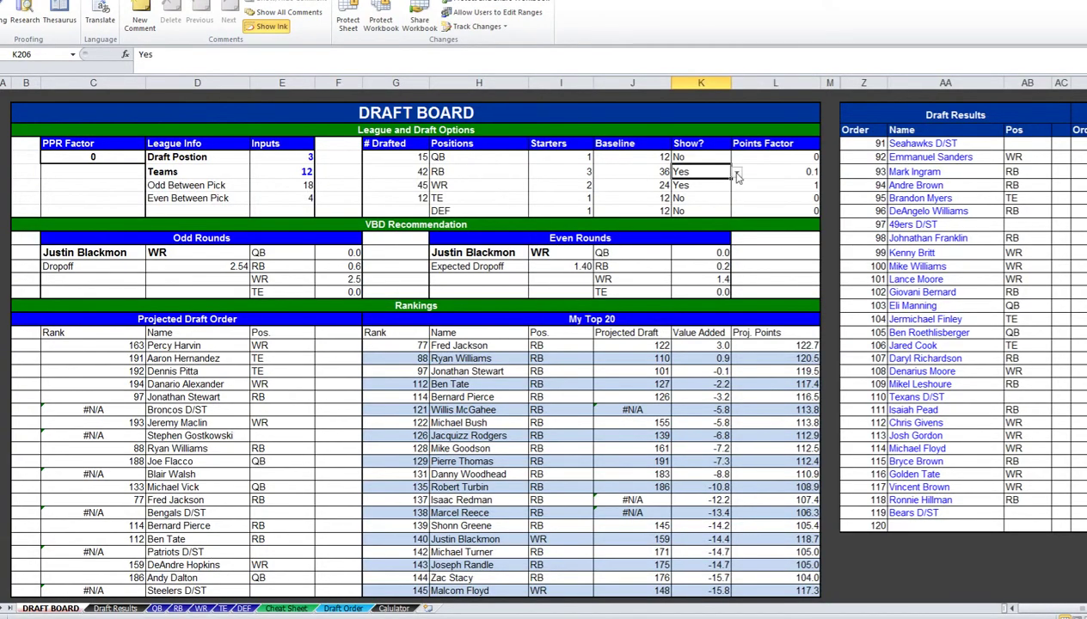
left_click(737, 174)
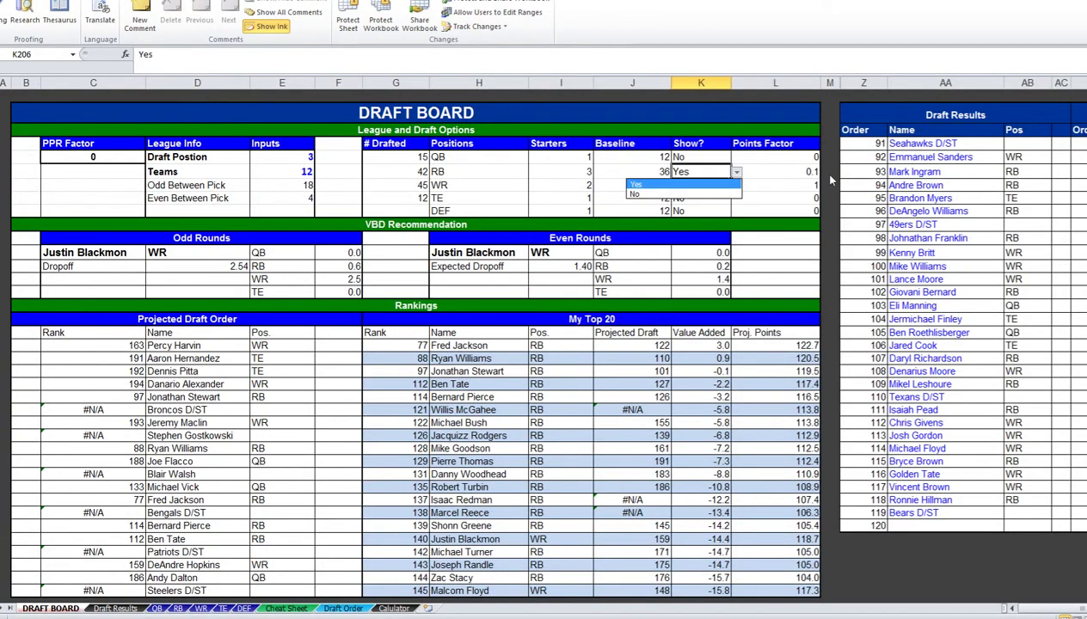
key("alt+Tab")
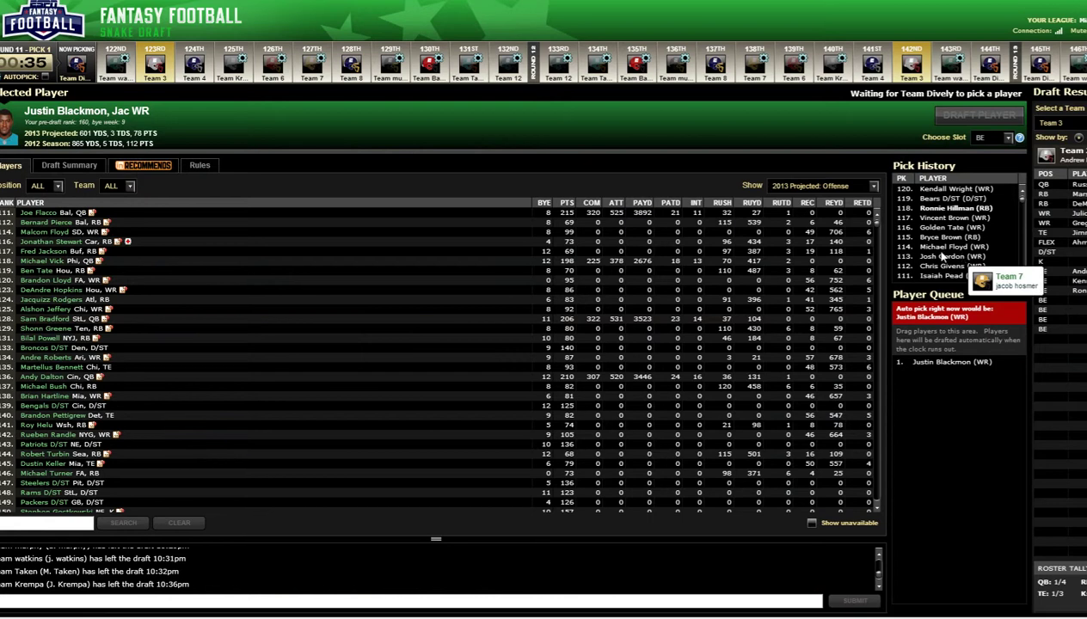
Log Kendall Wright as pick 120 in the Excel draft results
key("alt+Tab")
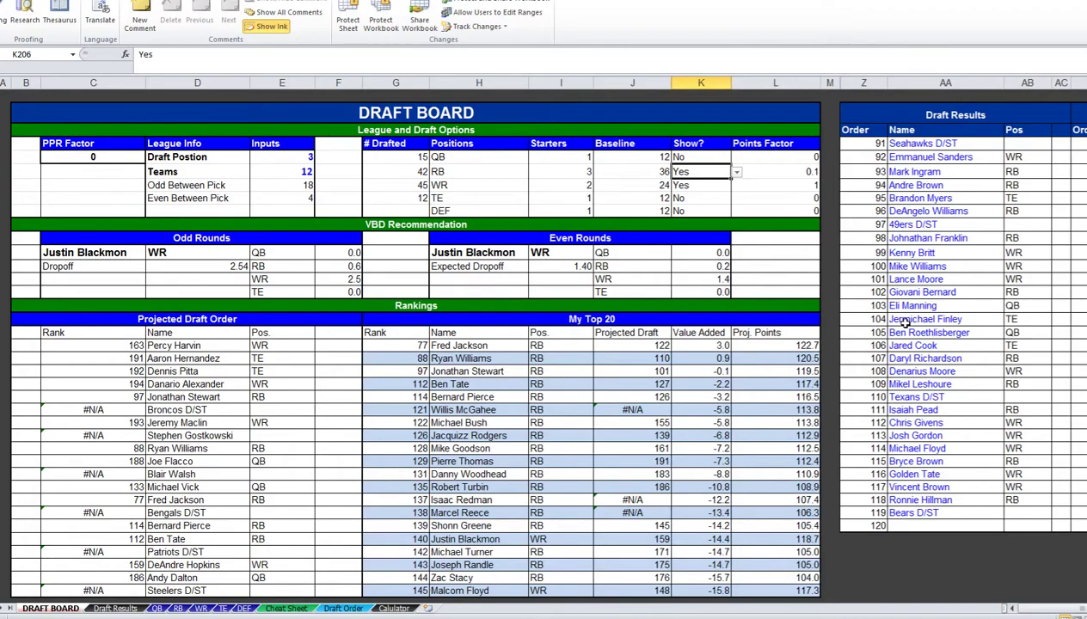
left_click(945, 527)
key("alt+Tab")
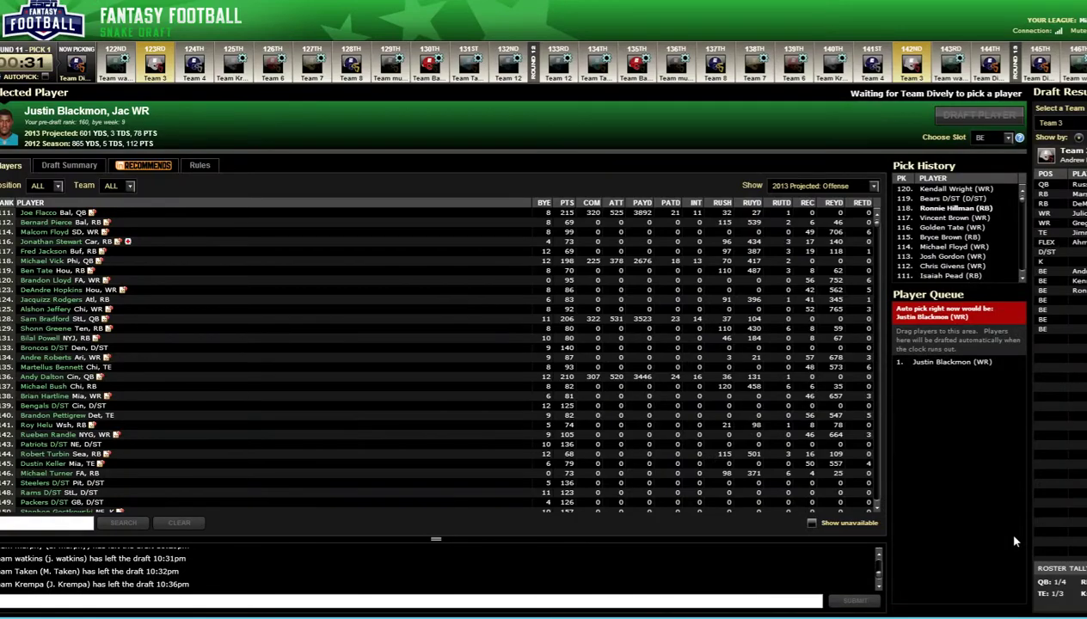
key("alt+Tab")
type("Kend")
key("Return")
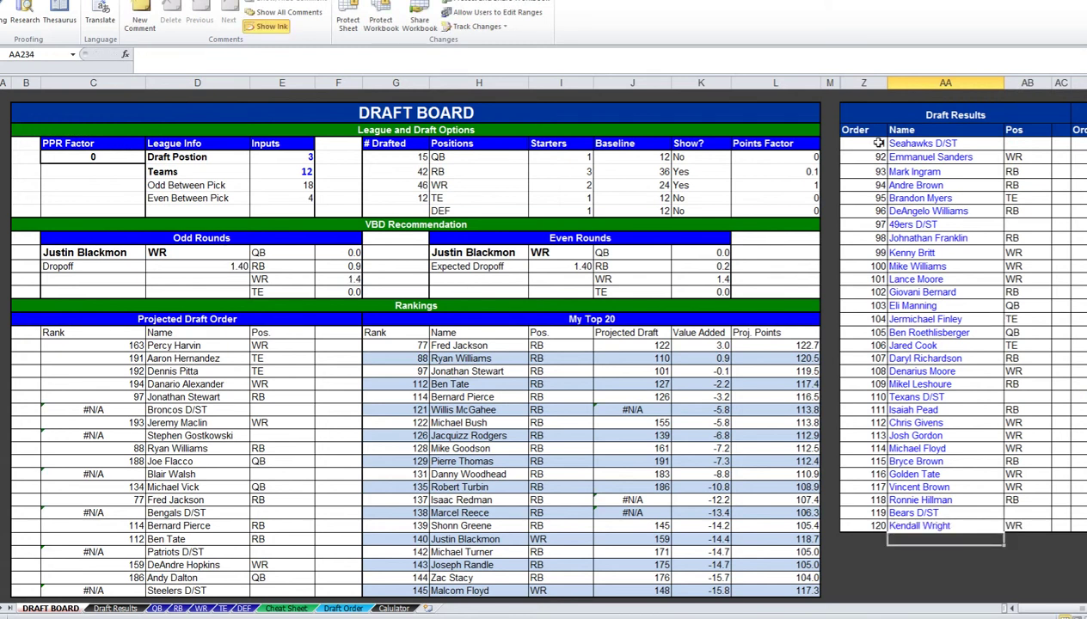
Hide columns Z through AC, which hold picks 91 to 120, to bring up the draft results block starting at pick 121
left_click_drag(861, 83, 1060, 105)
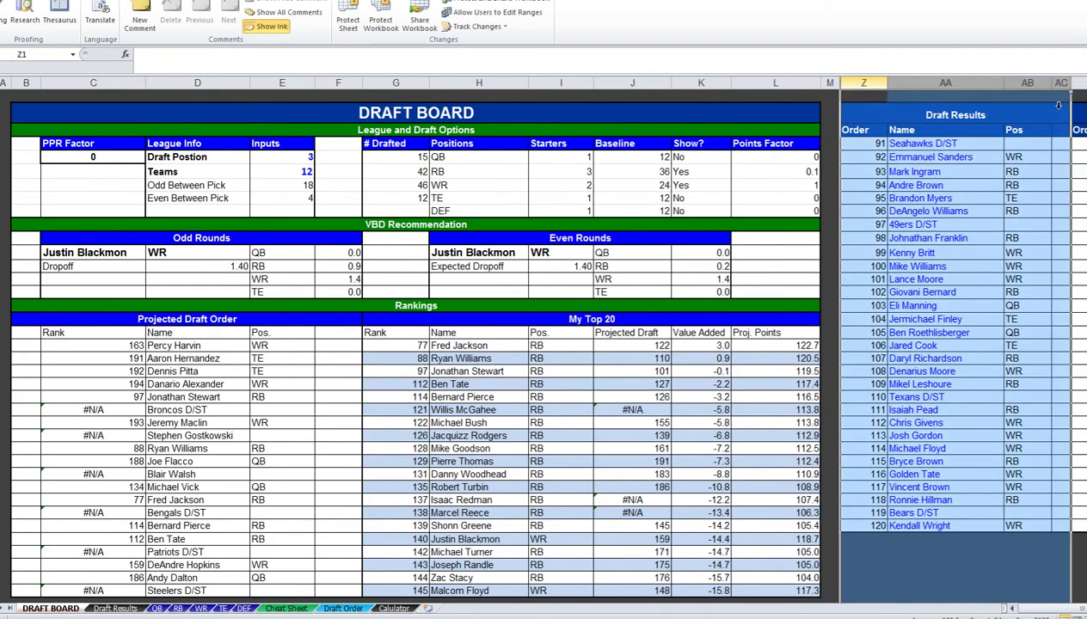
key("ctrl+0")
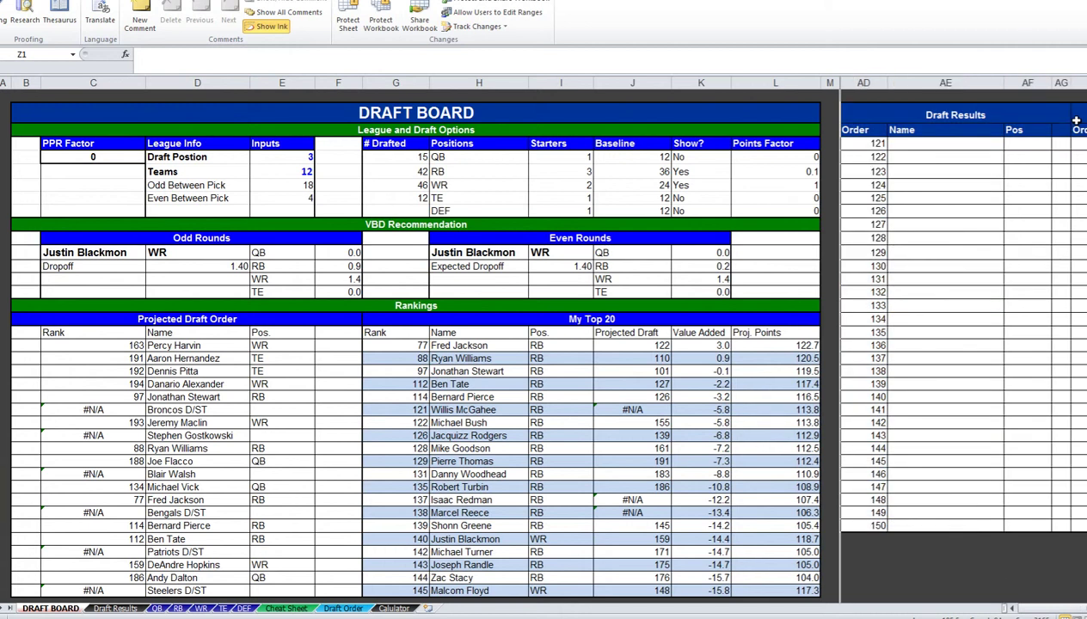
left_click(931, 178)
Compare the PPG values and ranks of the twelve teams in the Results table below the rankings
scroll(922, 216, "down", 8)
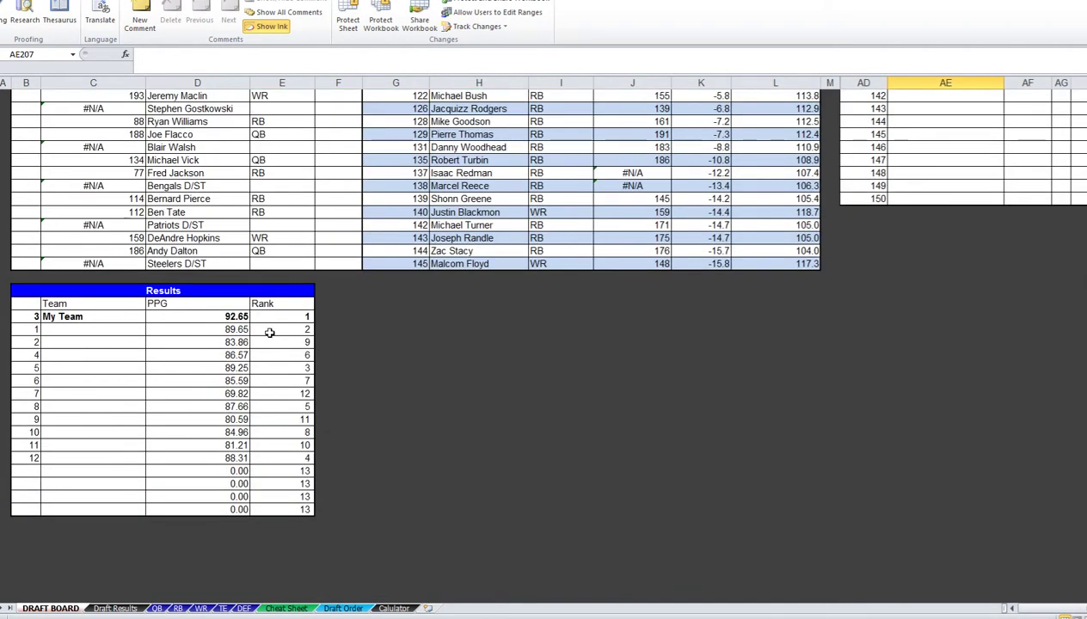
left_click_drag(228, 317, 226, 460)
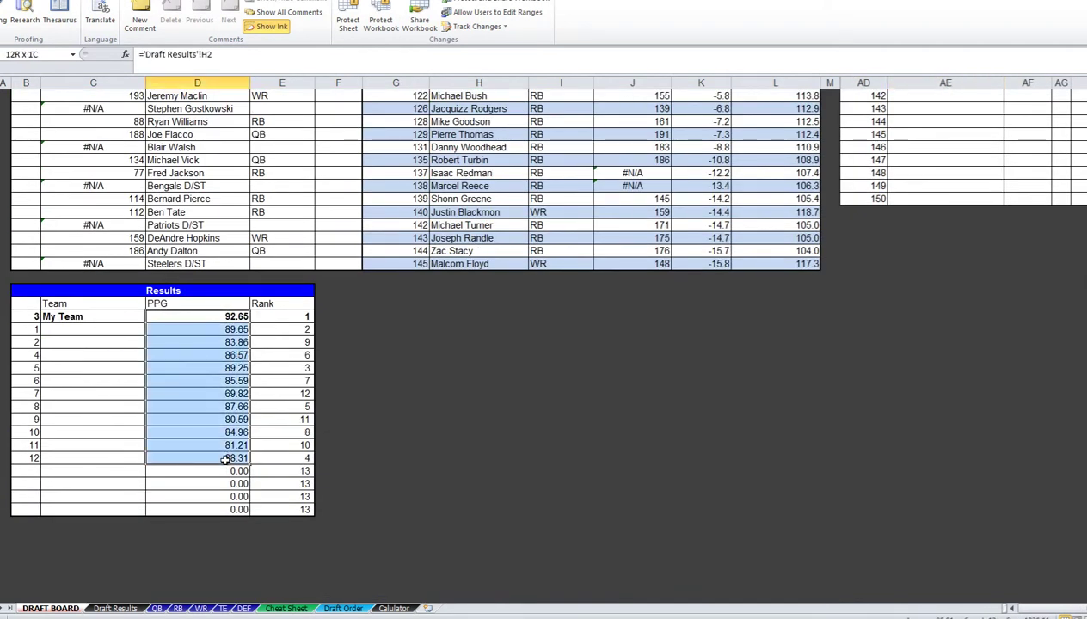
left_click_drag(225, 460, 225, 459)
left_click(245, 394)
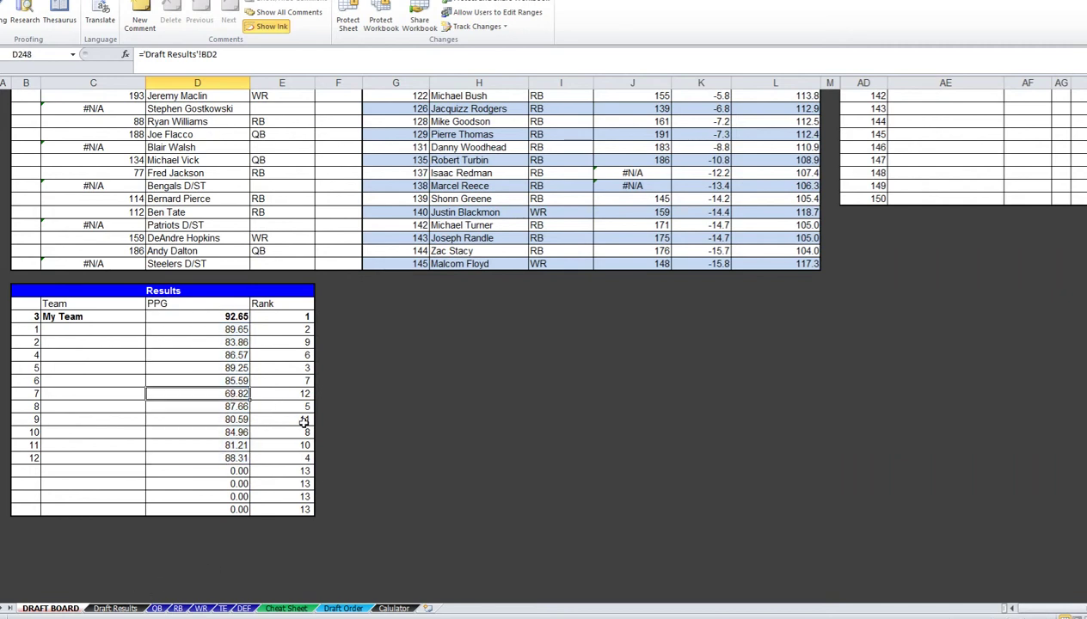
Trace team 7's PPG to its source on the Draft Results sheet, examine the team rosters and starting lineups, and return to the draft board
key("ctrl+bracketleft")
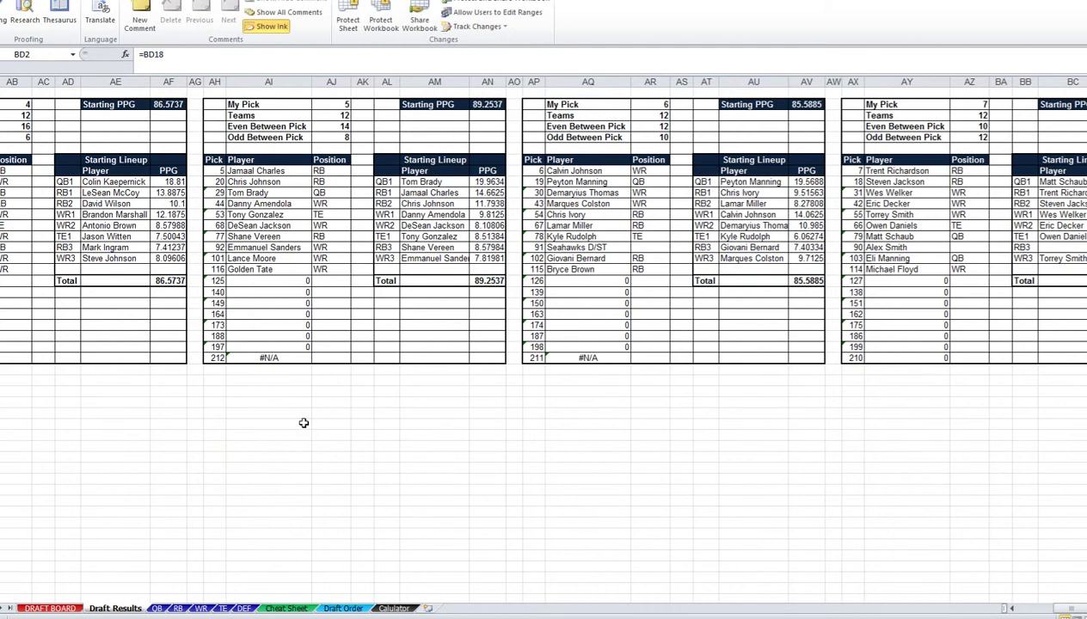
key("ctrl+Home")
key("Right")
key("Right")
key("Right")
key("Right")
key("Right")
key("Right")
key("Right")
key("Right")
key("Right")
key("Right")
key("Right")
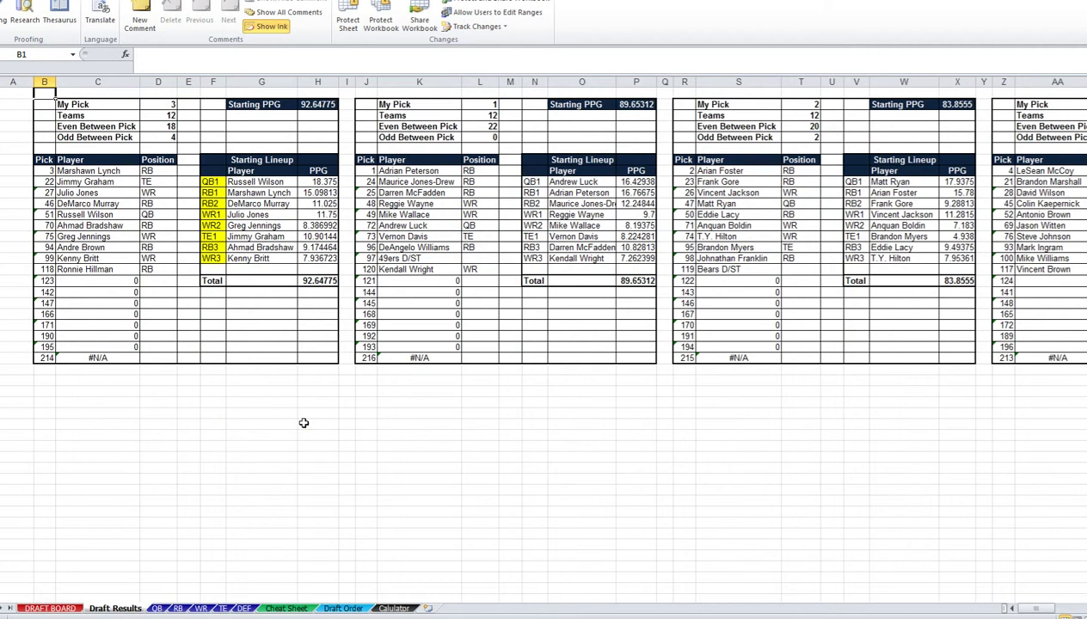
key("ctrl+Page_Up")
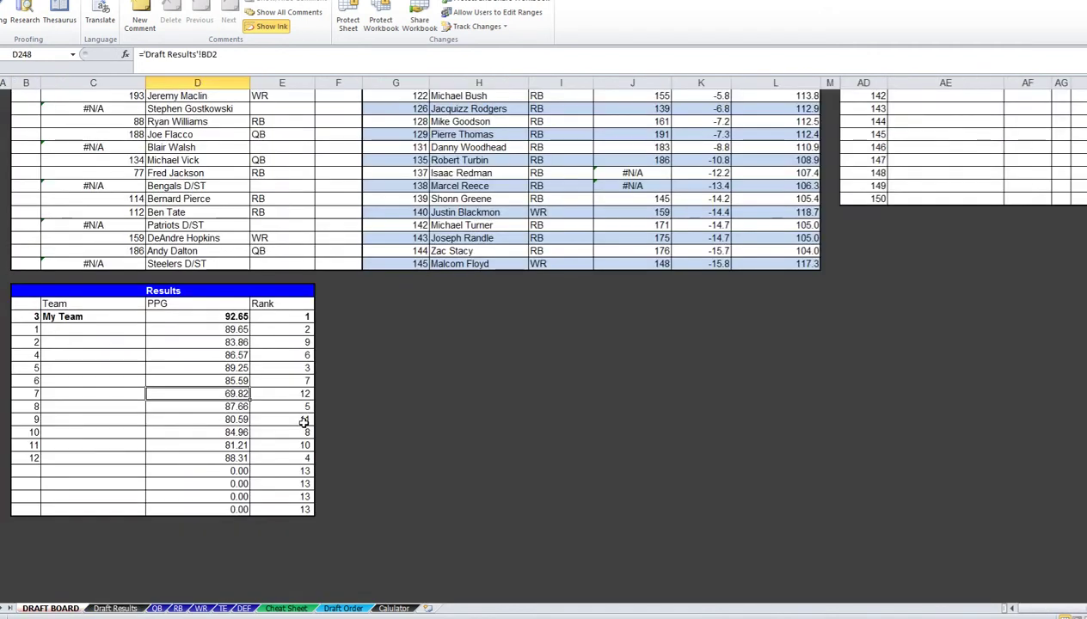
Log Ryan Broyles as pick 121 in the Excel draft results, correcting the name's spelling against ESPN's pick history
scroll(304, 421, "up", 10)
left_click(983, 147)
key("alt+Tab")
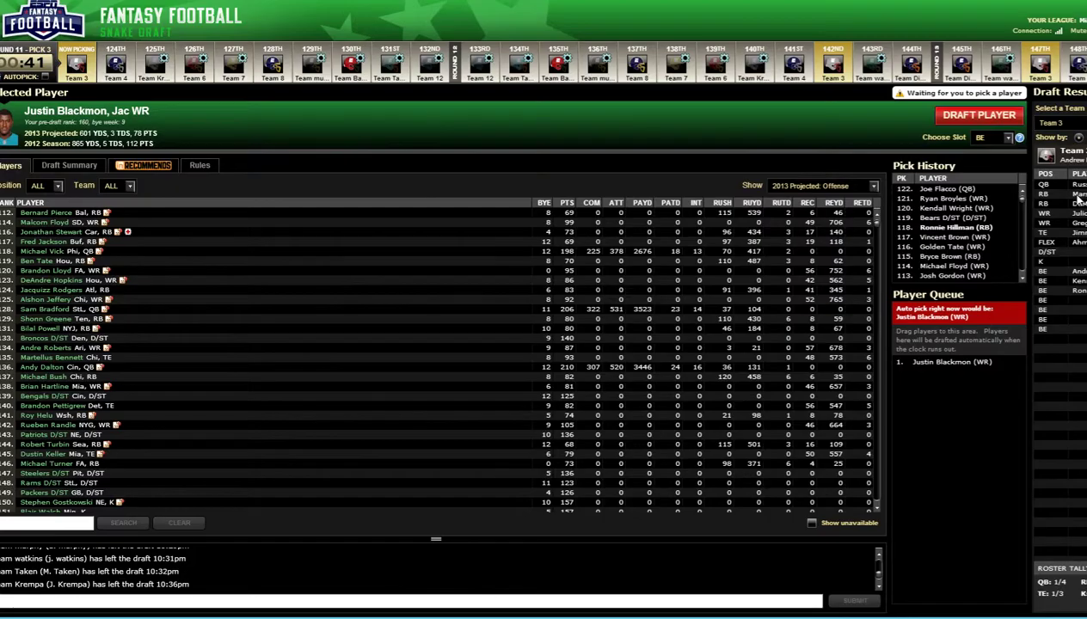
key("alt+Tab")
type("Ryan")
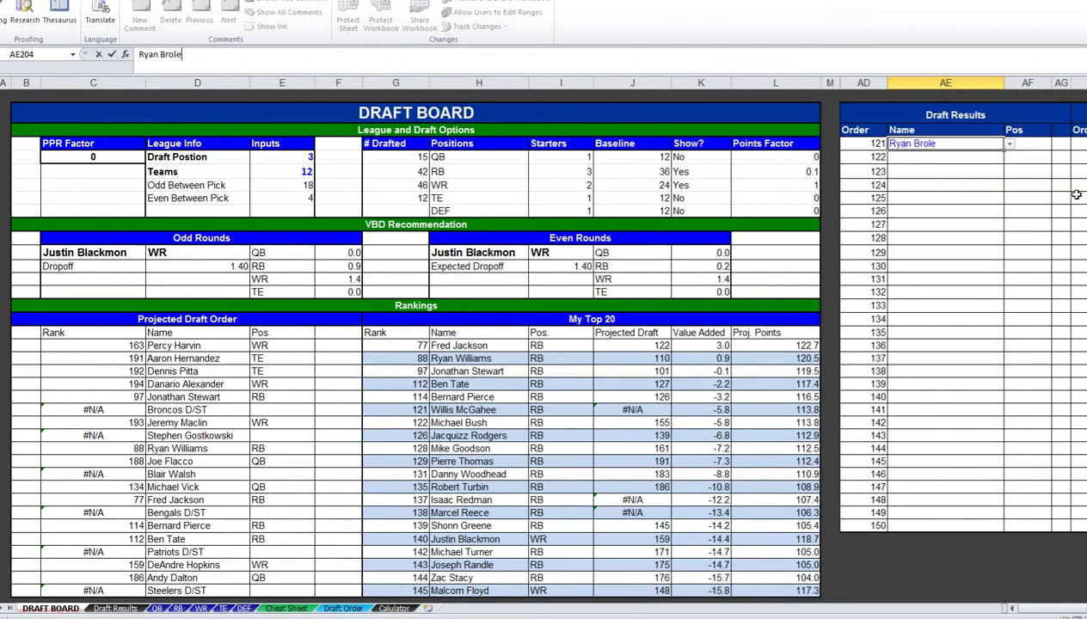
type(" Brole")
key("Return")
key("alt+Tab")
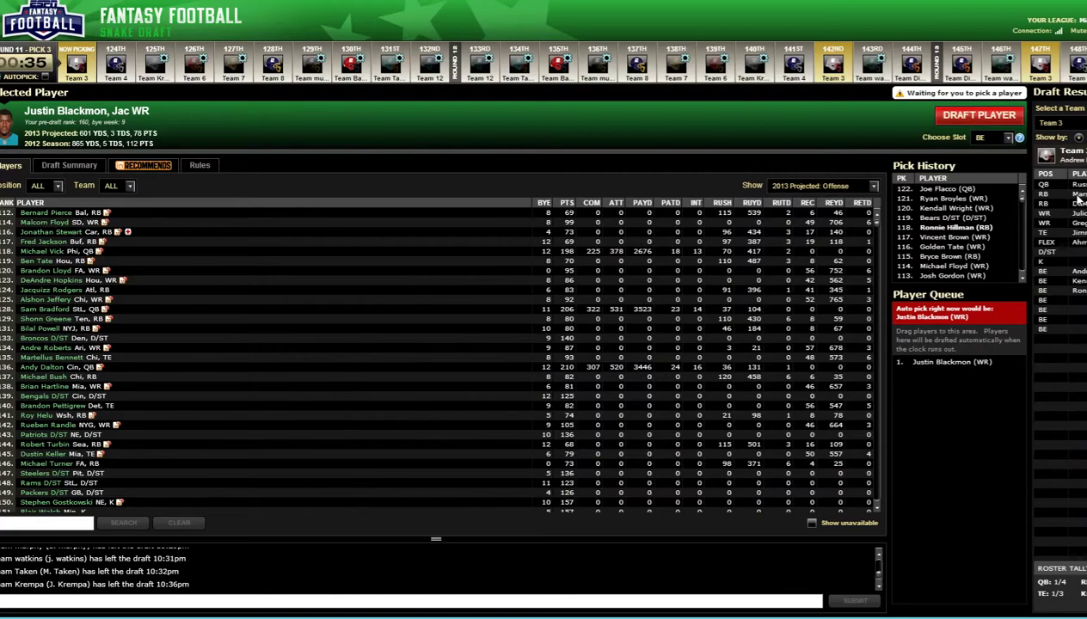
key("alt+Tab")
key("Up")
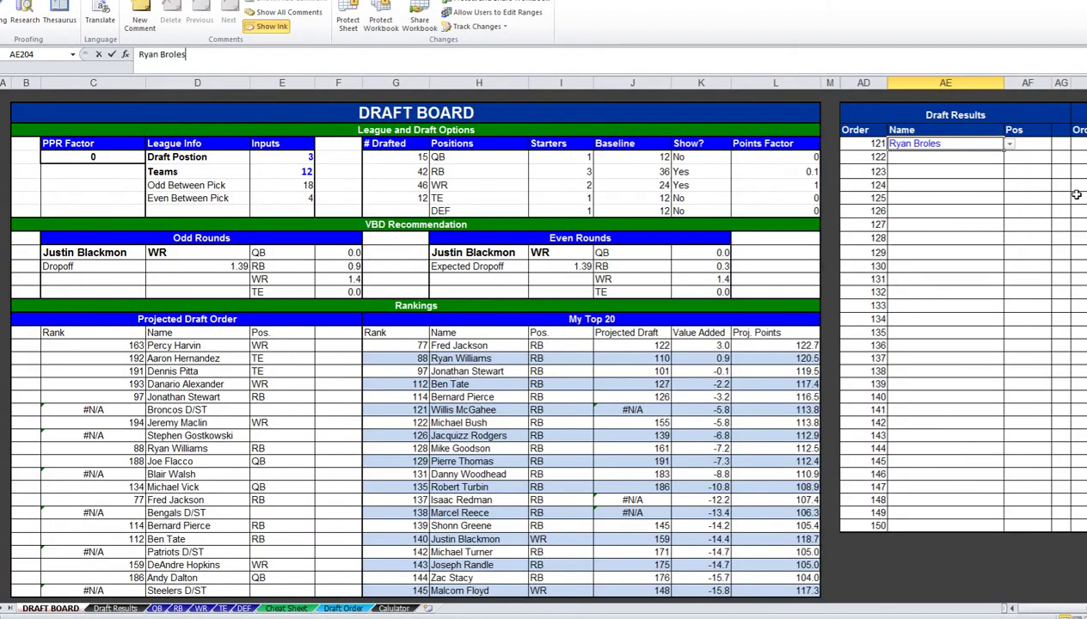
key("F2")
type("y")
key("Return")
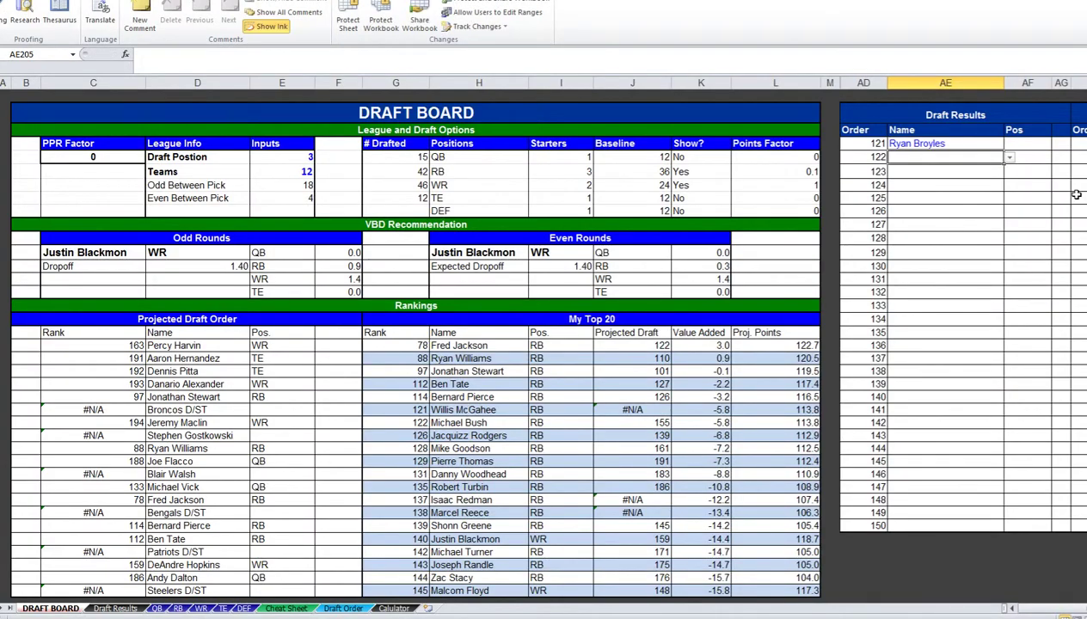
Log Joe Flacco as pick 122 in the Excel draft results
key("alt+Tab")
key("alt+Tab")
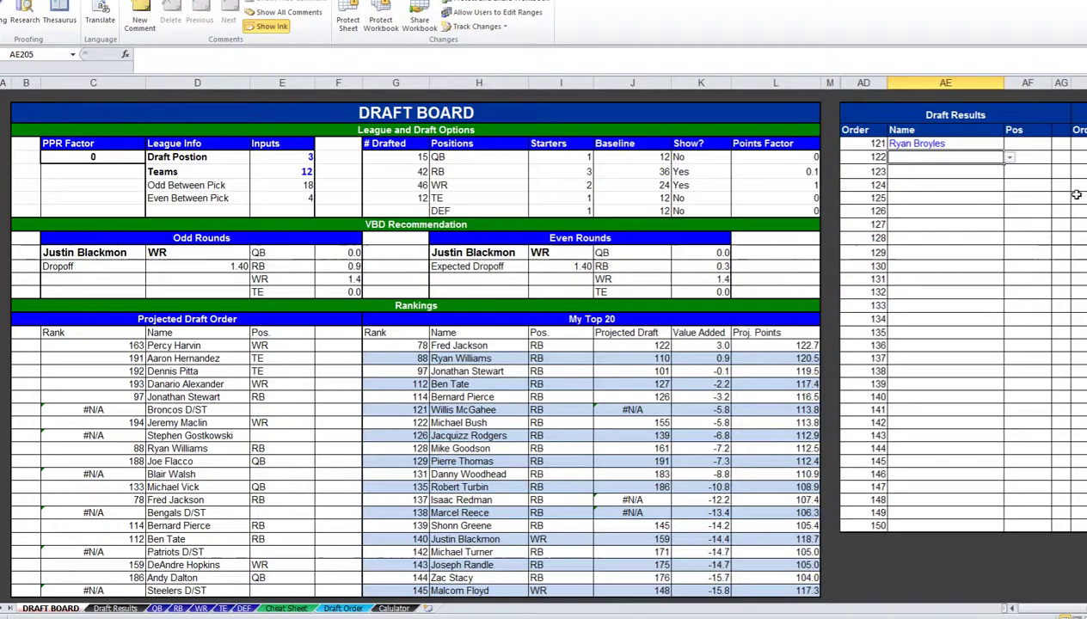
type("Joe Flacco")
key("Return")
Search ESPN's player list for "black", clear the search, and return to the Excel draft board's recommendations
key("alt+Tab")
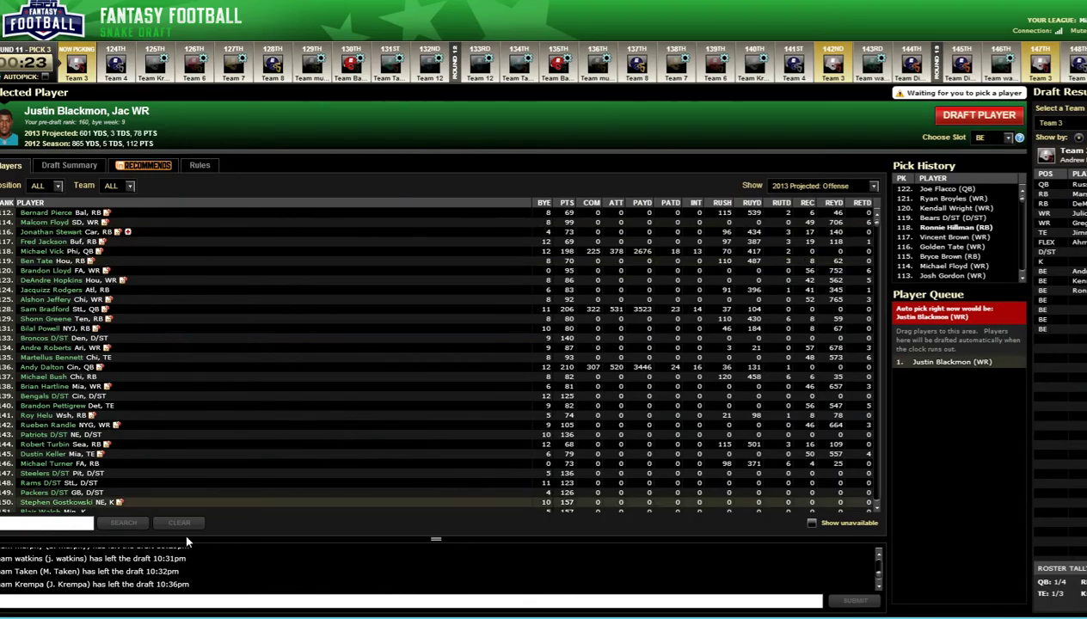
left_click(74, 523)
type("black")
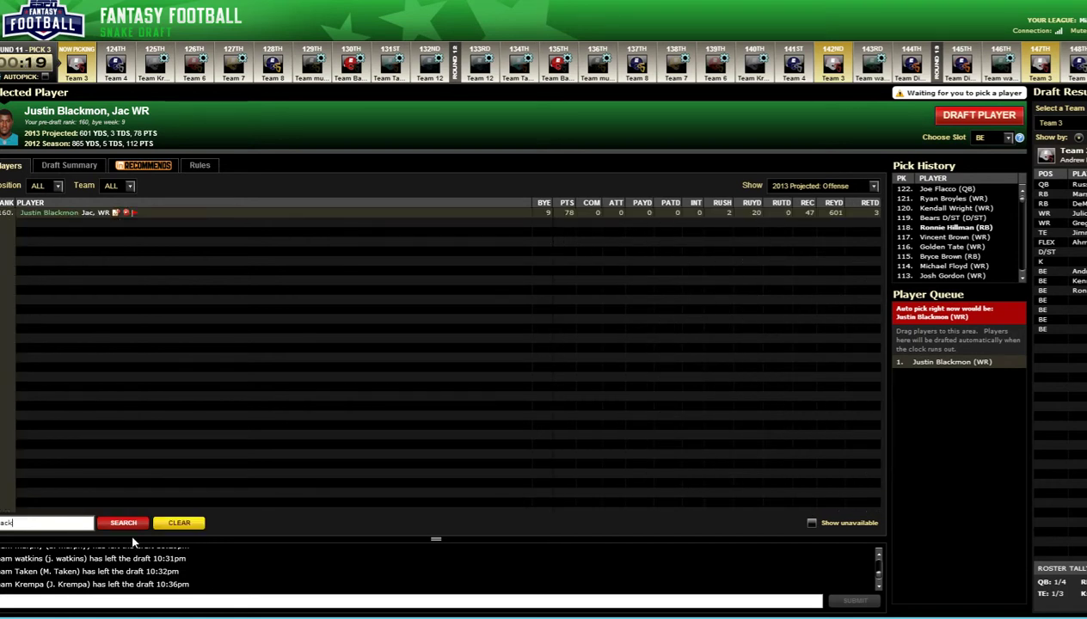
left_click(167, 526)
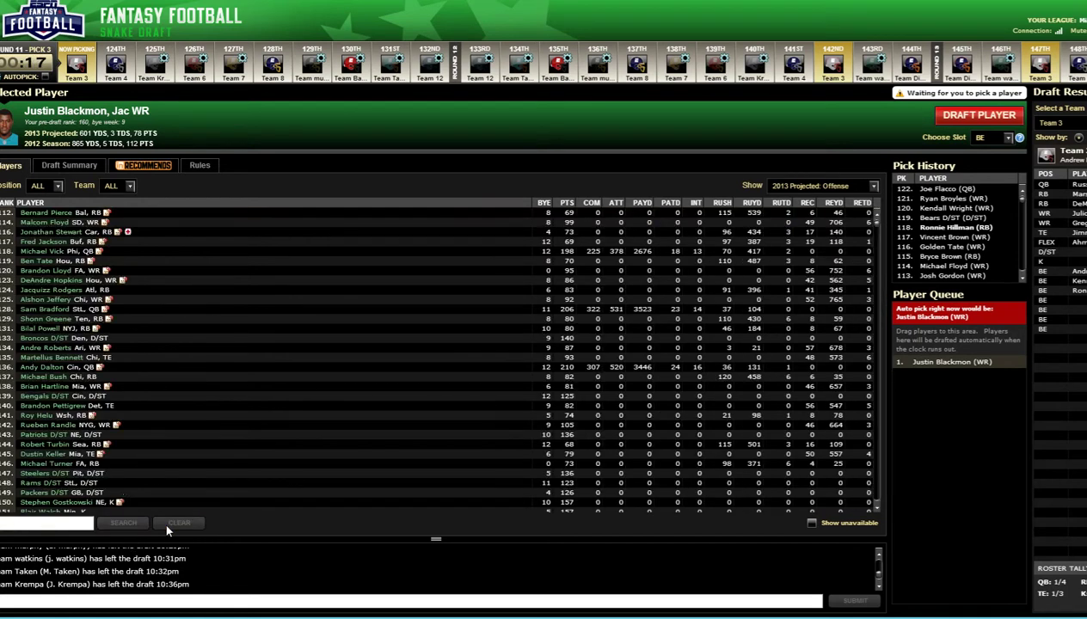
left_click(242, 224)
left_click(245, 215)
key("alt+Tab")
key("alt+Tab")
key("alt+Tab")
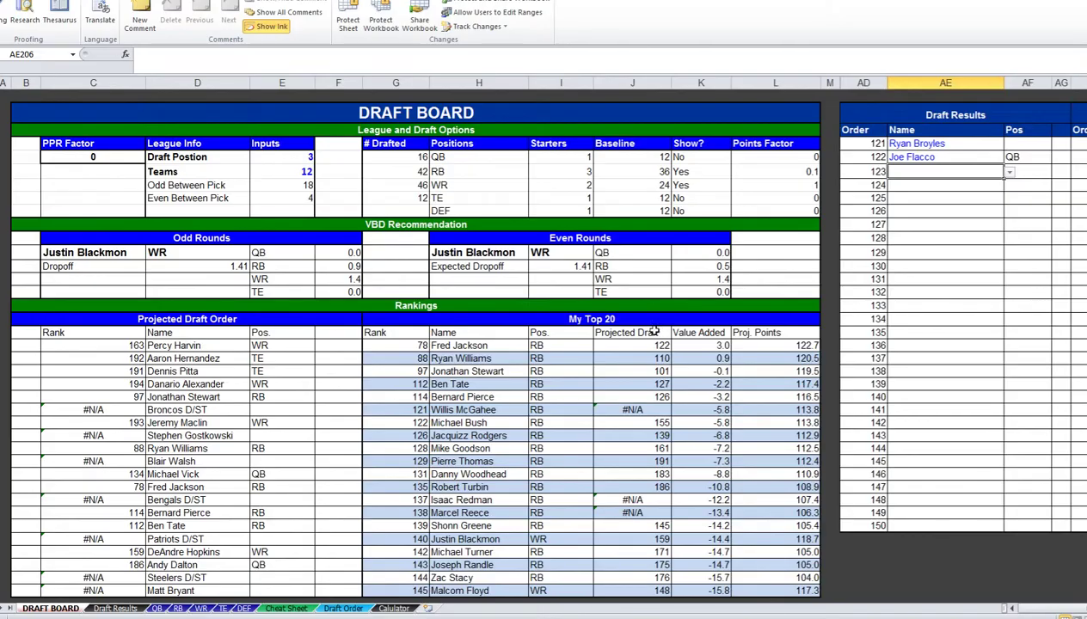
Log Justin Blackmon as pick 123 in the Excel draft results and draft him in ESPN
type("Justin Blackmon")
key("Return")
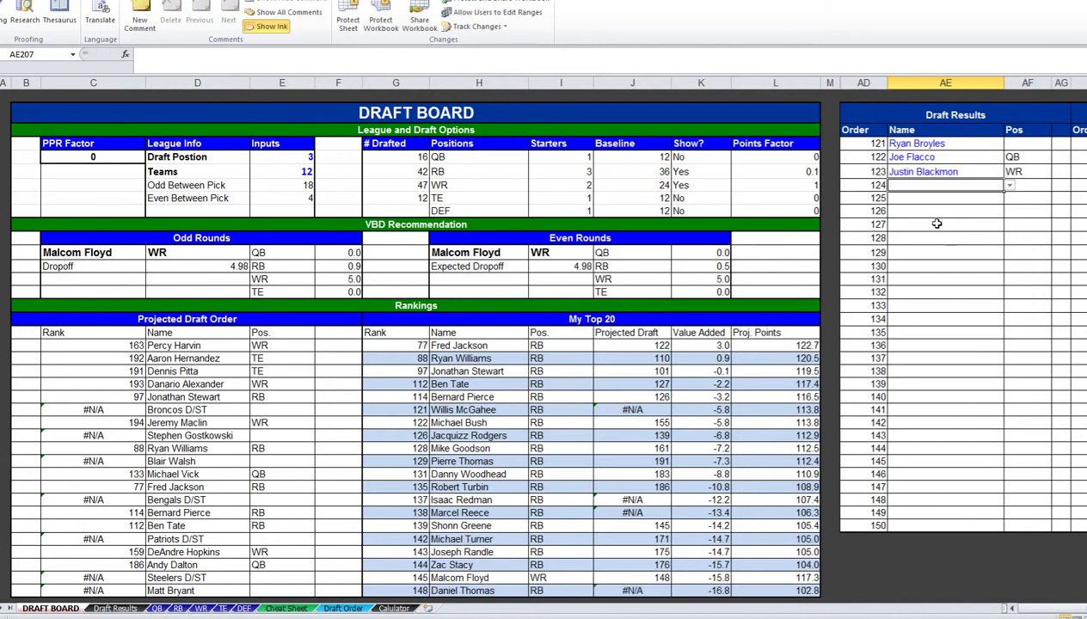
key("Up")
key("alt+Tab")
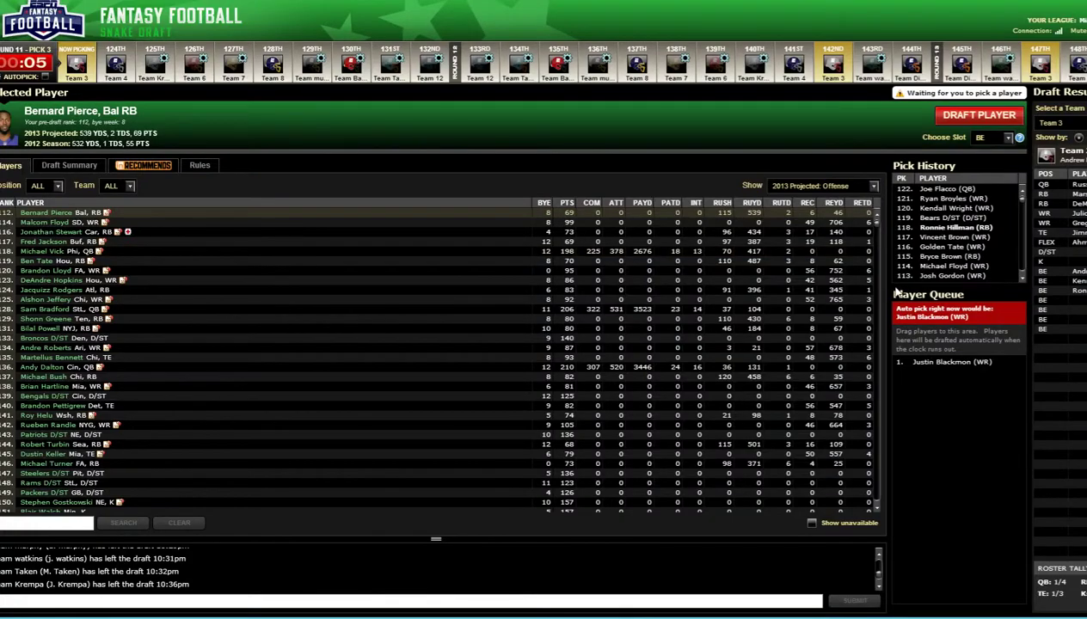
left_click(984, 366)
key("alt+Tab")
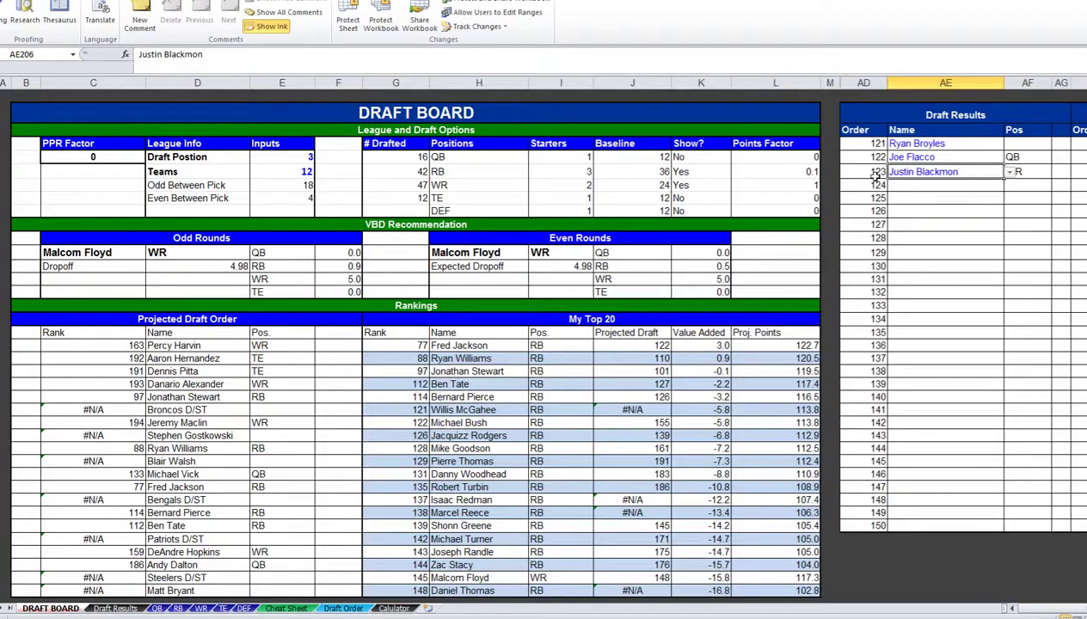
key("alt+Tab")
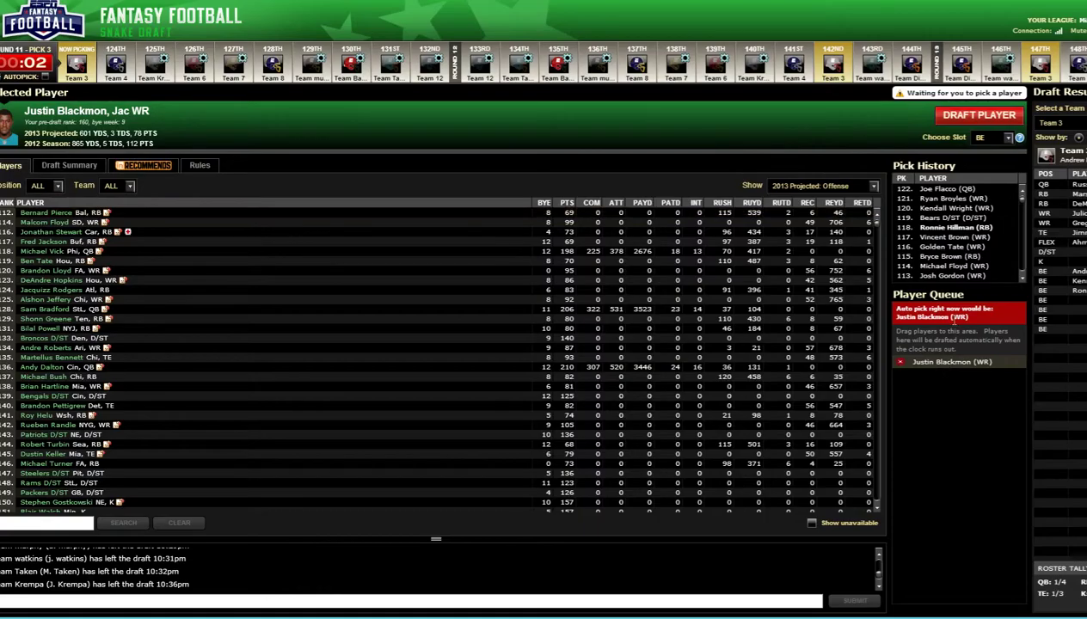
left_click(979, 115)
Set the RB Points Factor to 1 in the Excel draft board's league and draft options
key("alt+Tab")
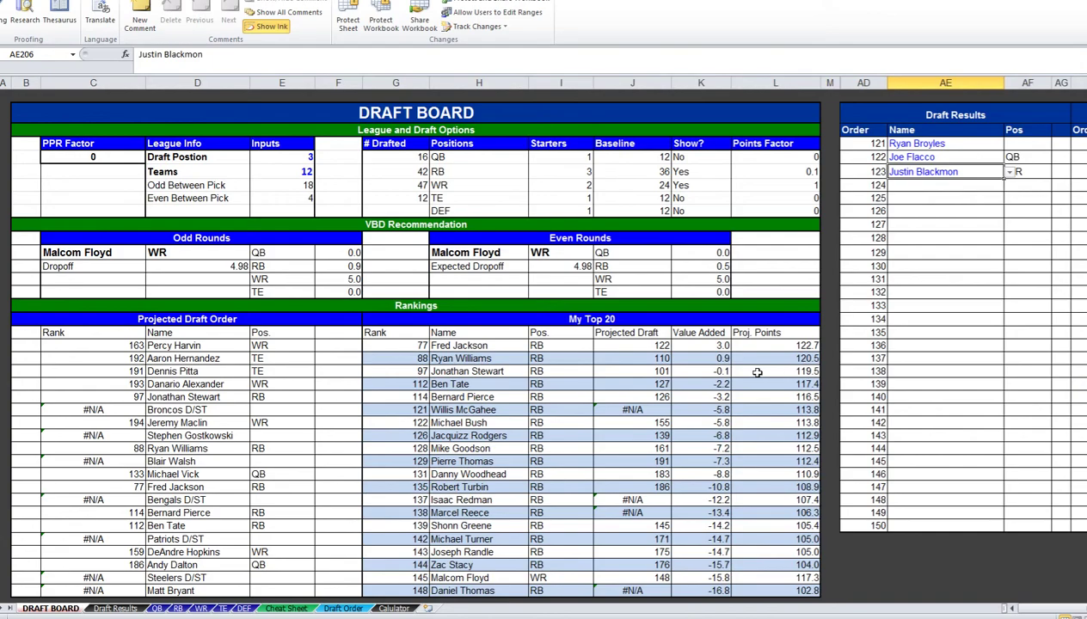
left_click(706, 268)
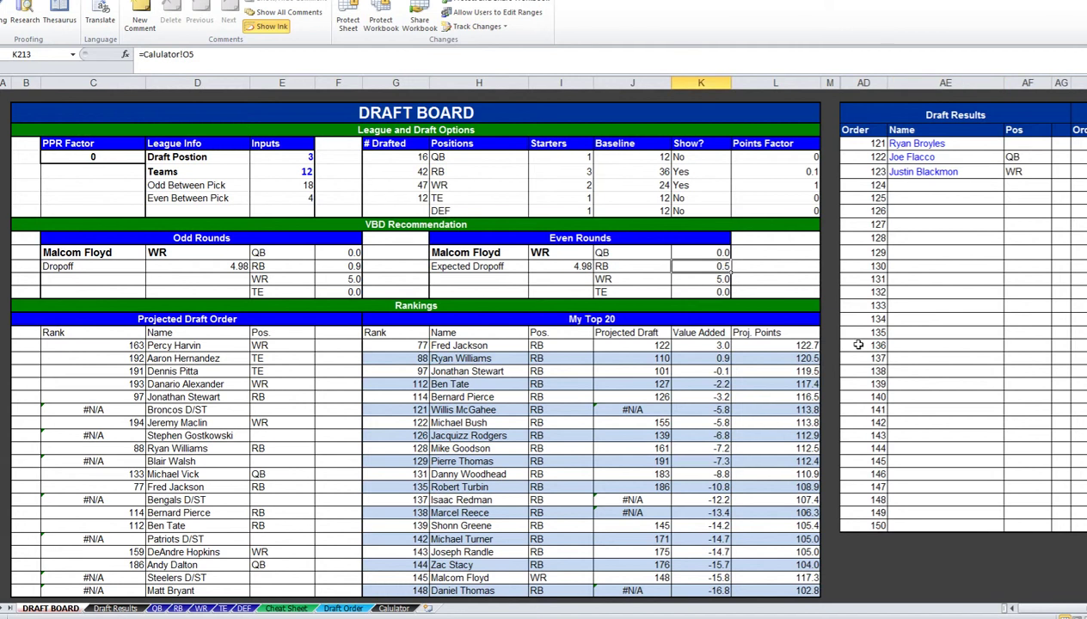
key("Up")
key("Up")
key("Up")
key("Up")
key("Up")
key("Up")
key("Right")
key("Up")
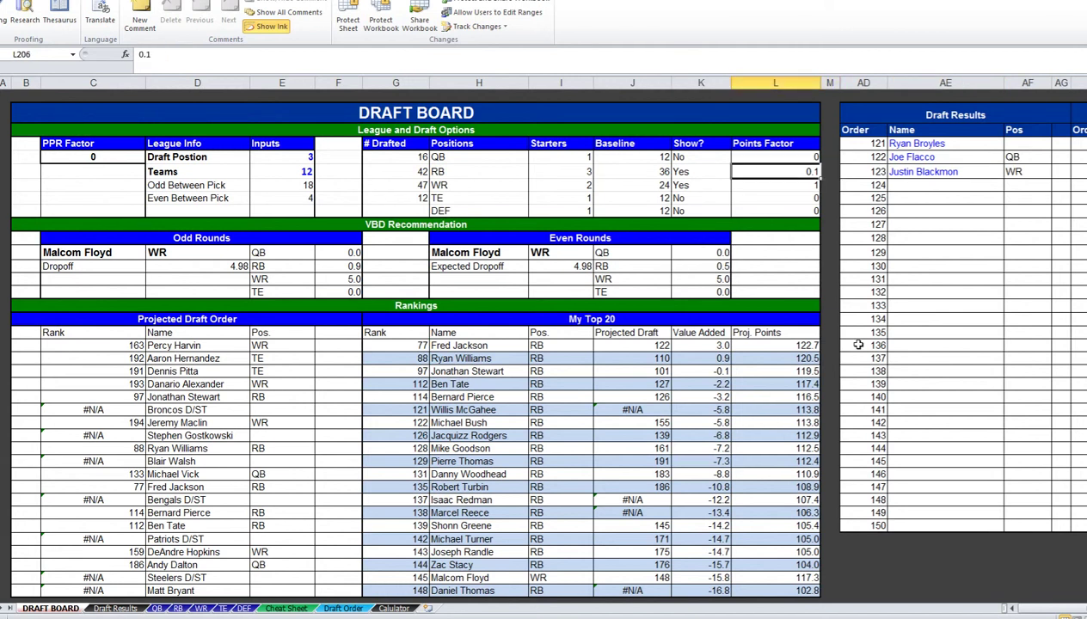
type("1")
key("Return")
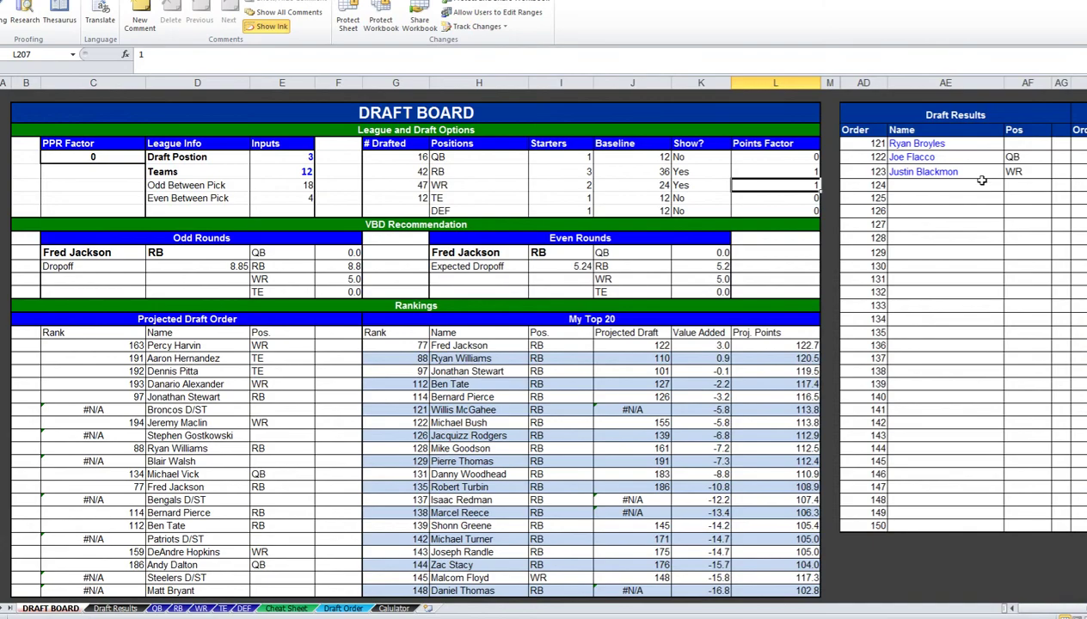
Select the name cell for pick 124 in Excel and add Fred Jackson to ESPN's player queue
left_click(985, 186)
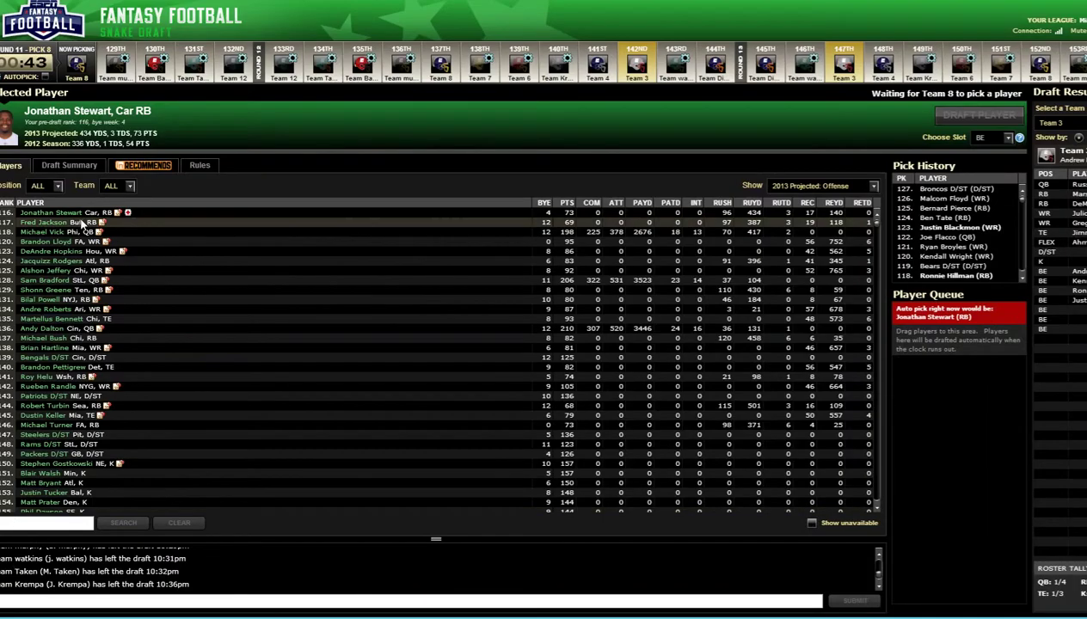
left_click(82, 222)
right_click(81, 222)
left_click(101, 228)
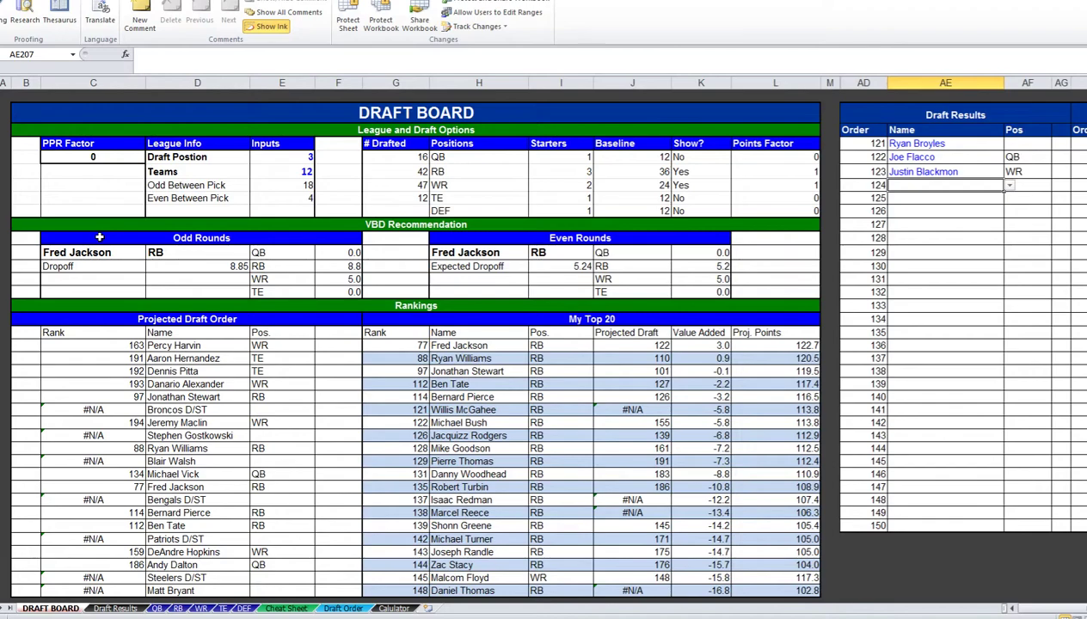
key("alt+Tab")
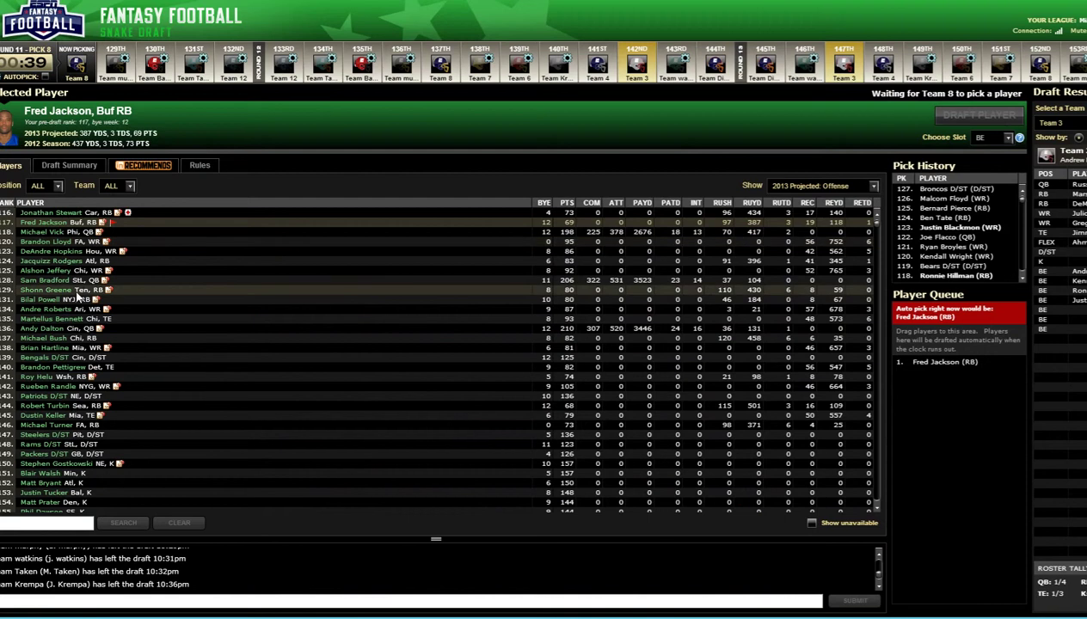
Find Ryan Williams in ESPN's player list, add him to the player queue, and clear the search
left_click(45, 523)
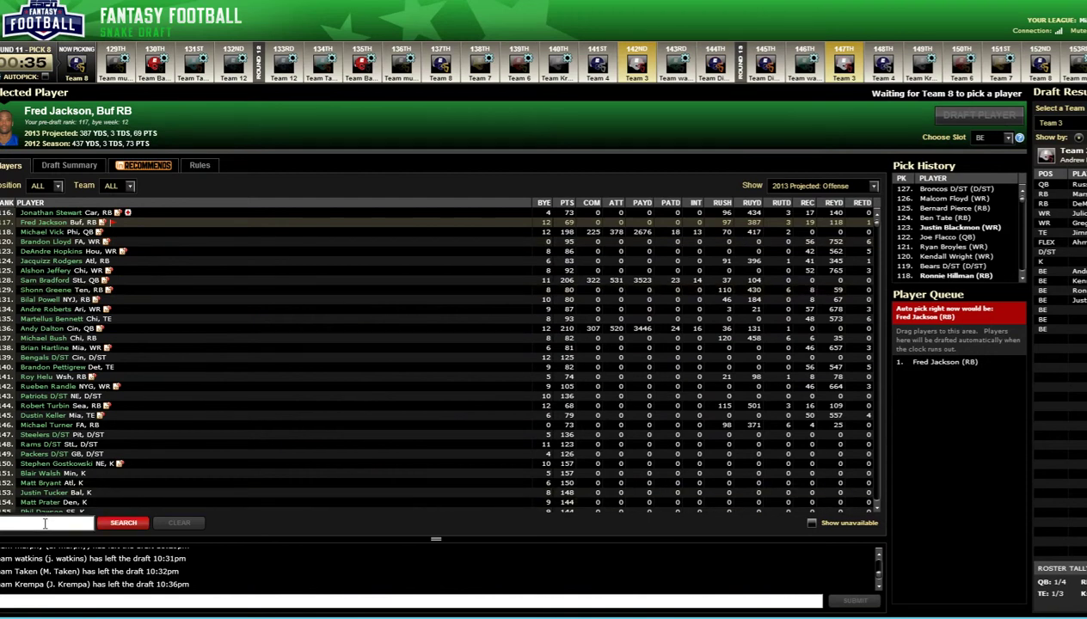
type("an")
key("Return")
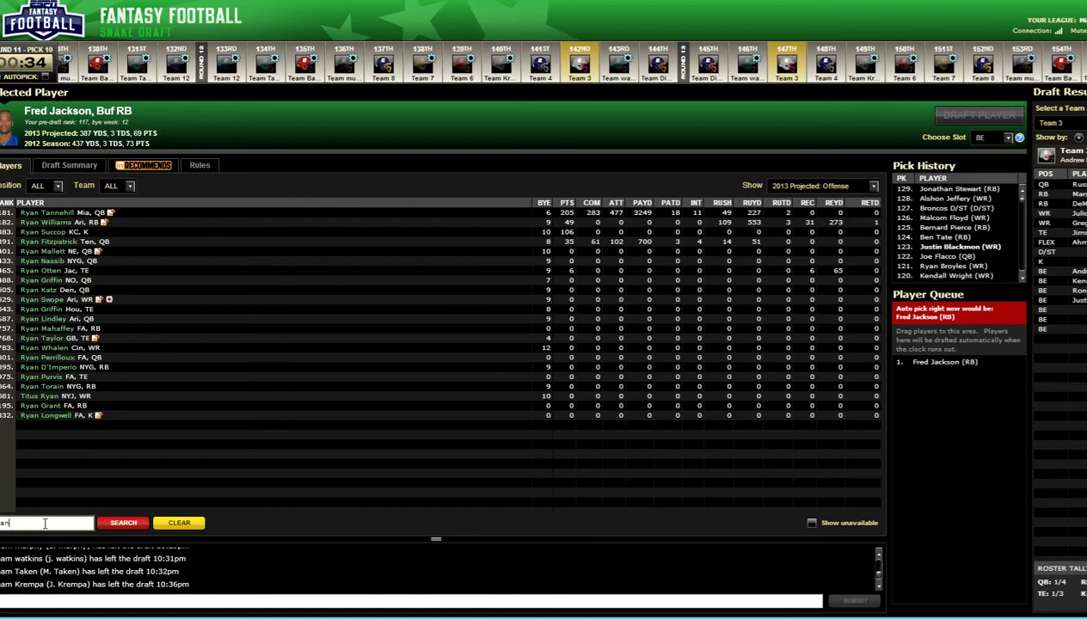
right_click(89, 226)
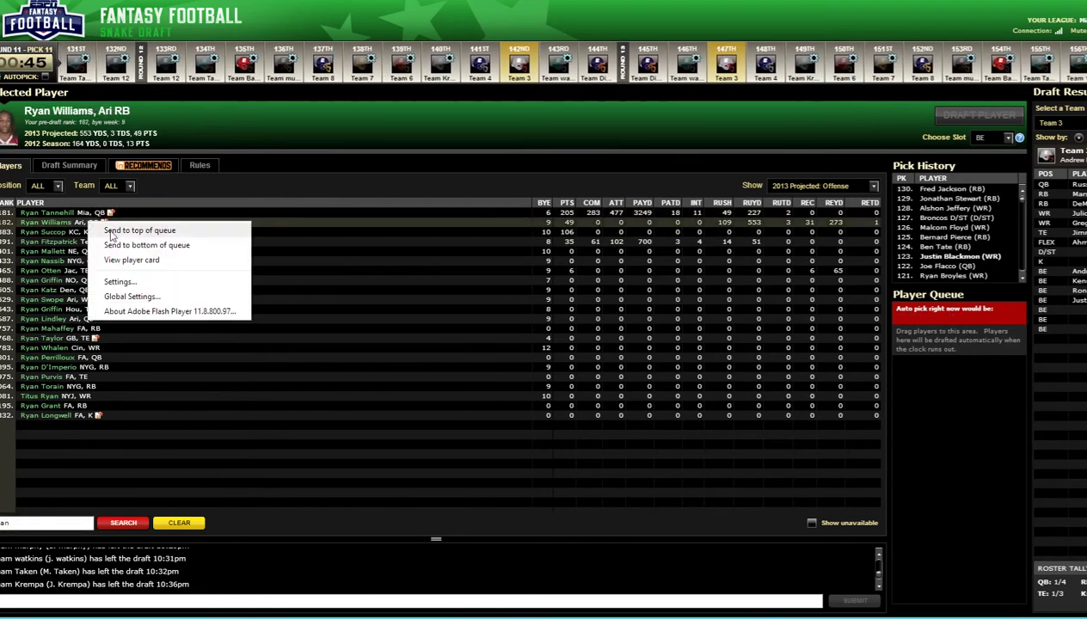
left_click(126, 242)
left_click(180, 523)
Check the Excel rankings, search ESPN's player list for "Lloyd", clear the search, and return to the draft board
key("alt+Tab")
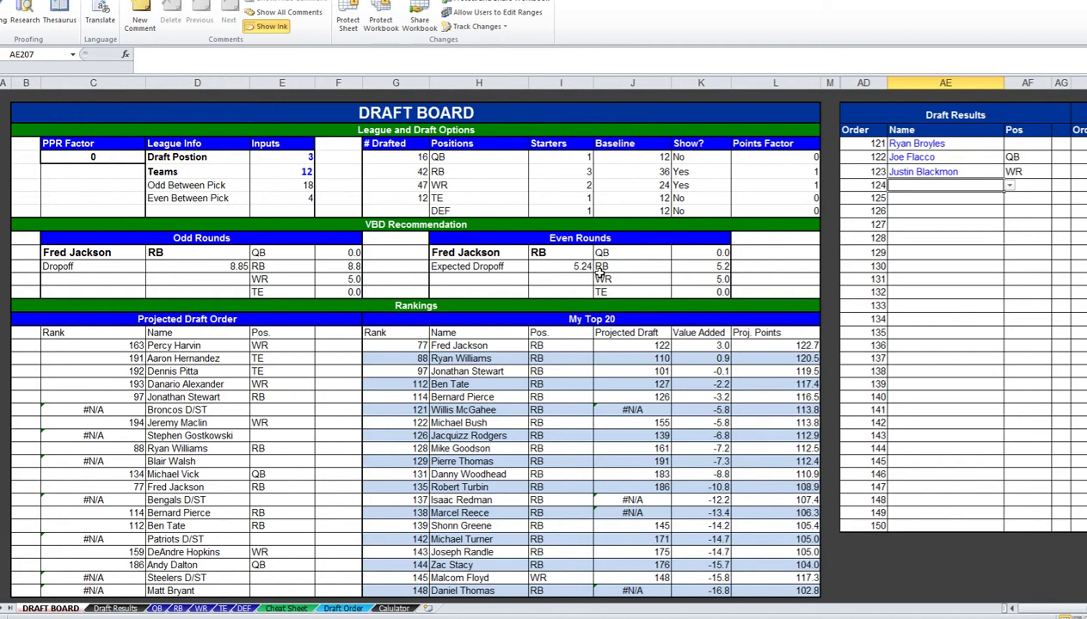
left_click(486, 568)
key("alt+Tab")
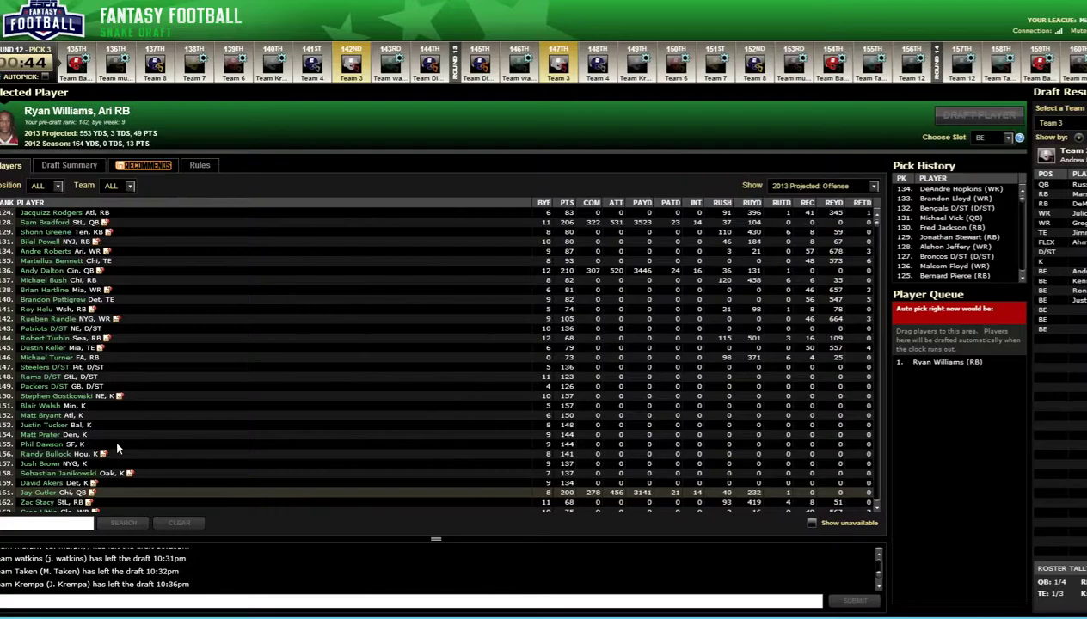
left_click(66, 522)
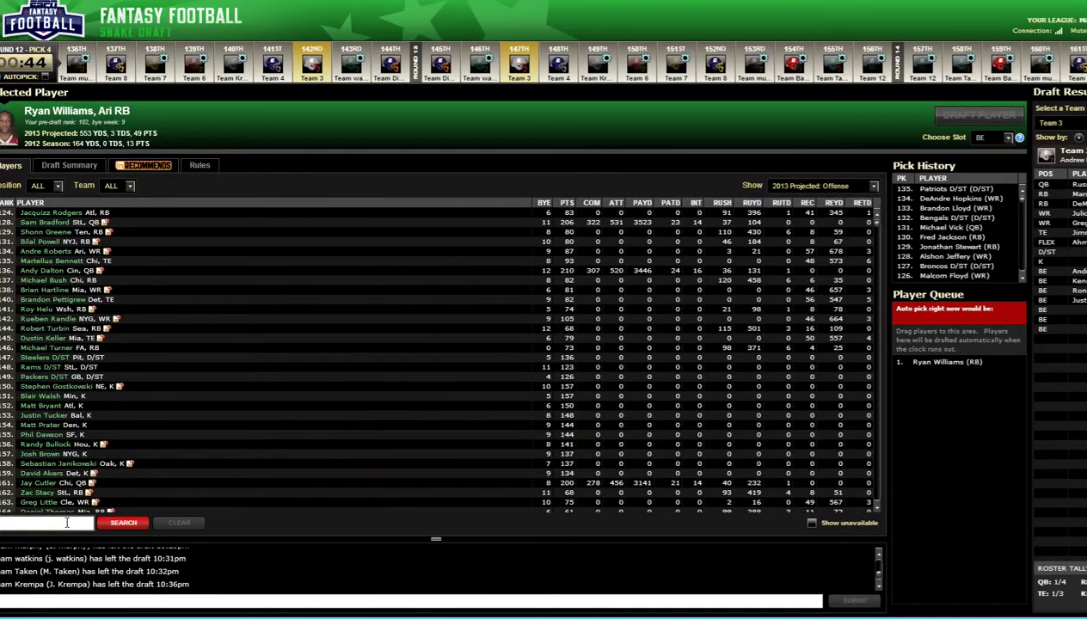
type("Lloyd")
key("Return")
left_click(167, 520)
key("alt+Tab")
left_click(617, 184)
left_click(680, 184)
left_click(737, 186)
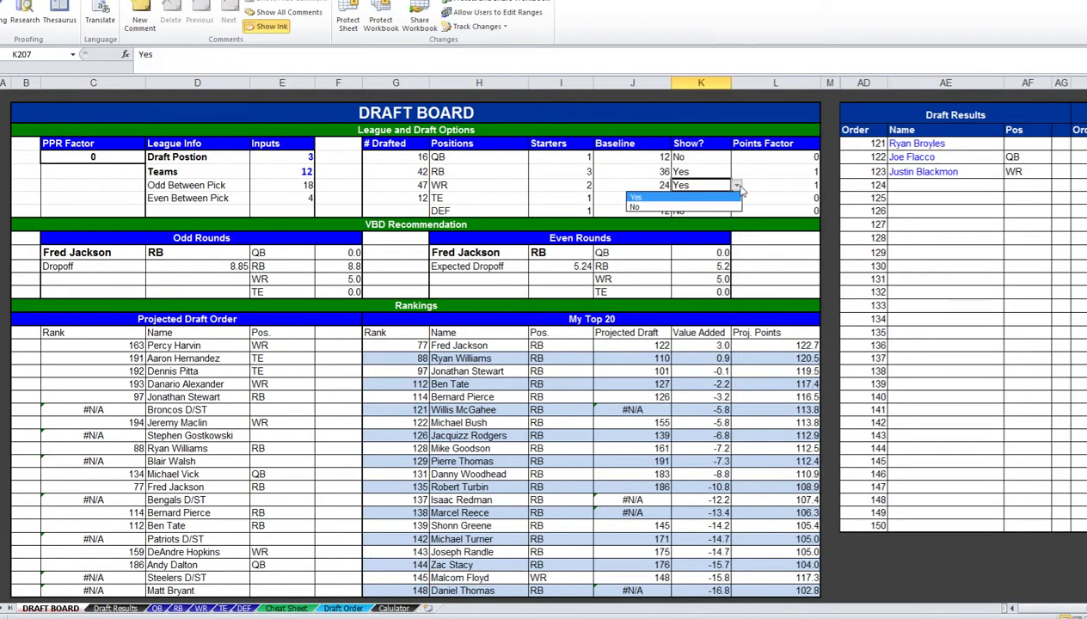
left_click(679, 207)
left_click(732, 185)
left_click(680, 198)
Set the RB Show option to No so running backs are left out of the My Top 20 rankings
left_click(705, 172)
left_click(736, 172)
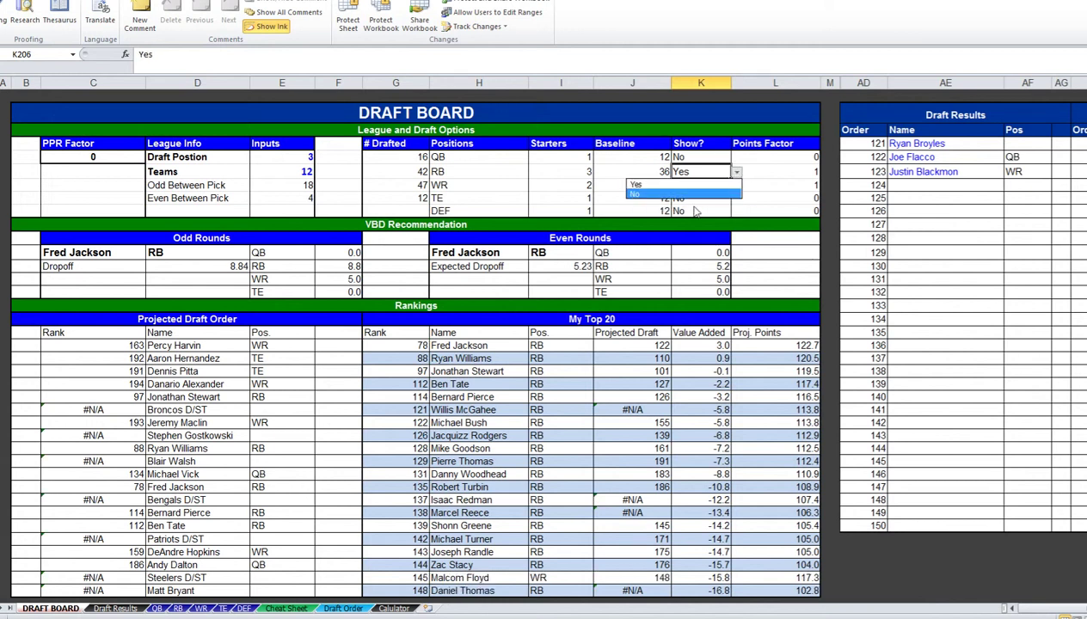
left_click(689, 194)
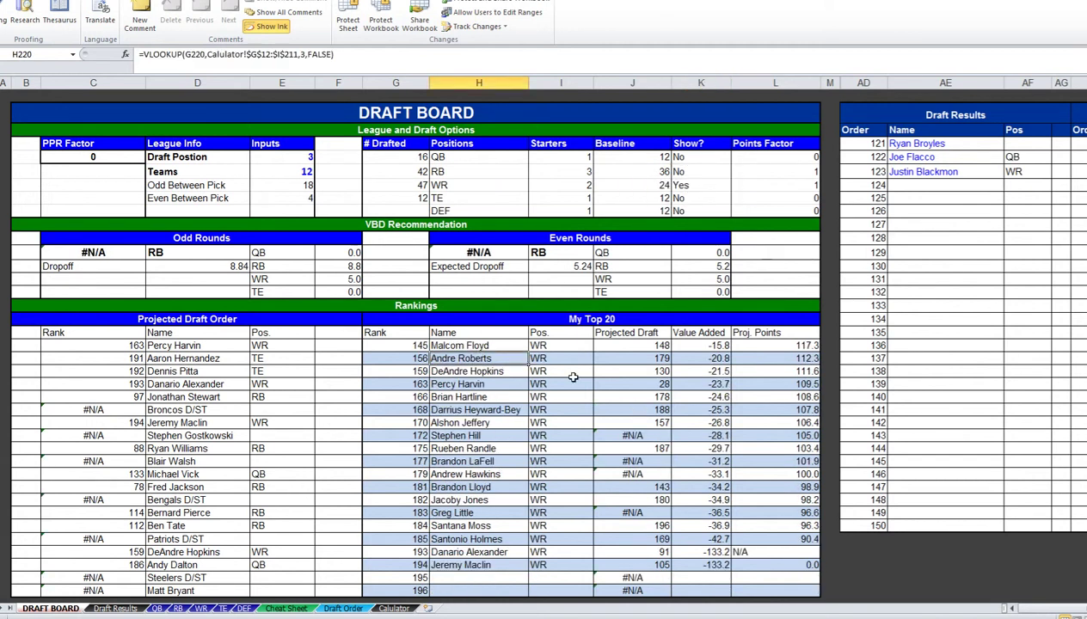
Find Andre Roberts in ESPN's player list, add him to the player queue, and clear the search
key("alt+Tab")
left_click(77, 525)
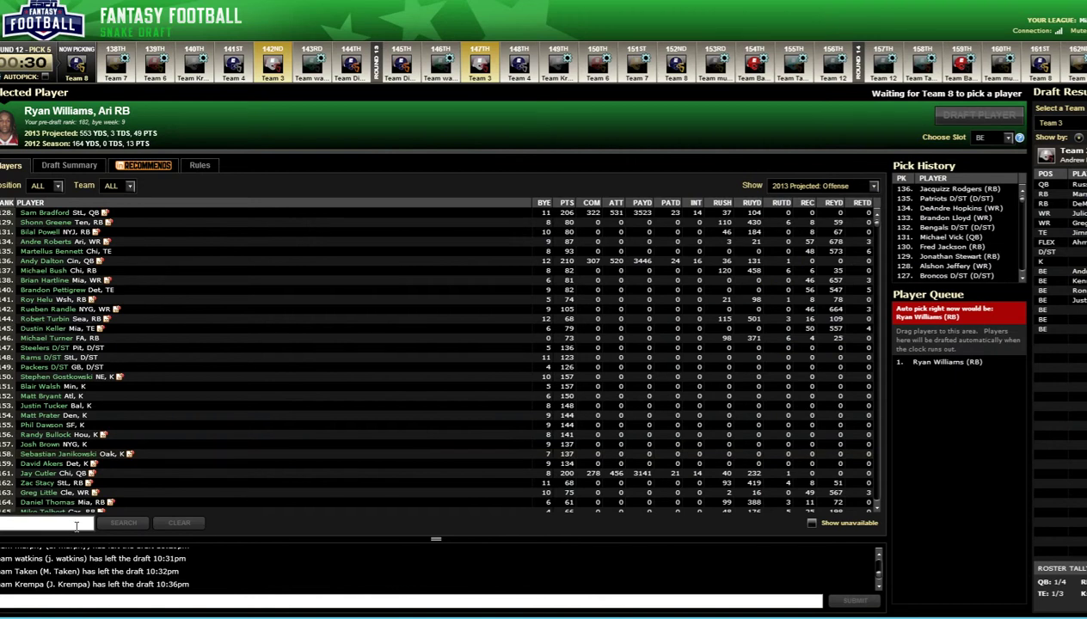
type("be")
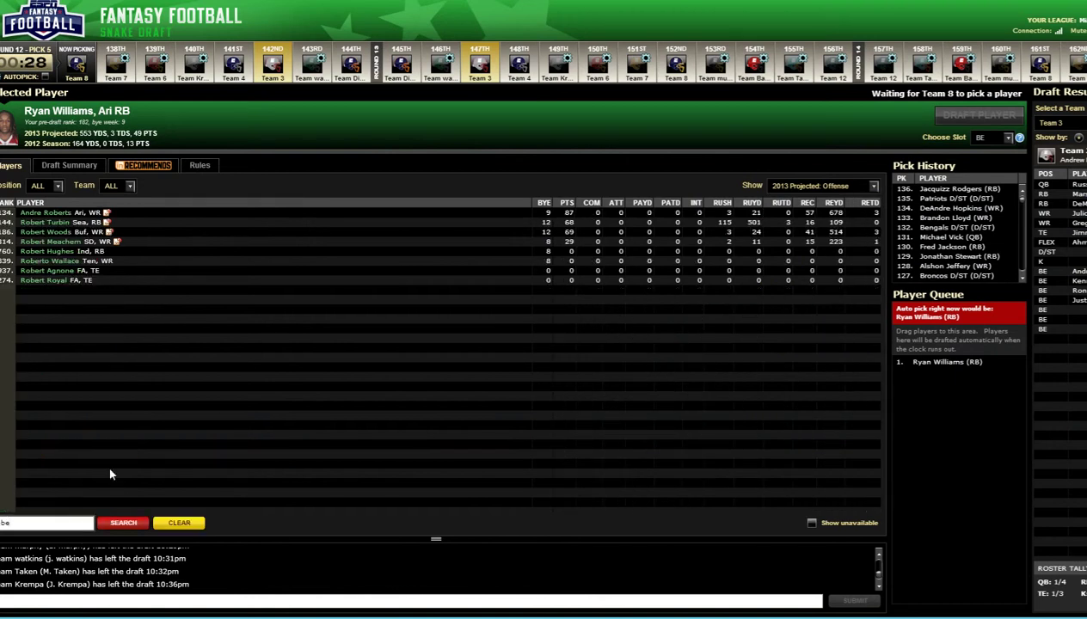
left_click(90, 212)
right_click(94, 211)
left_click(135, 238)
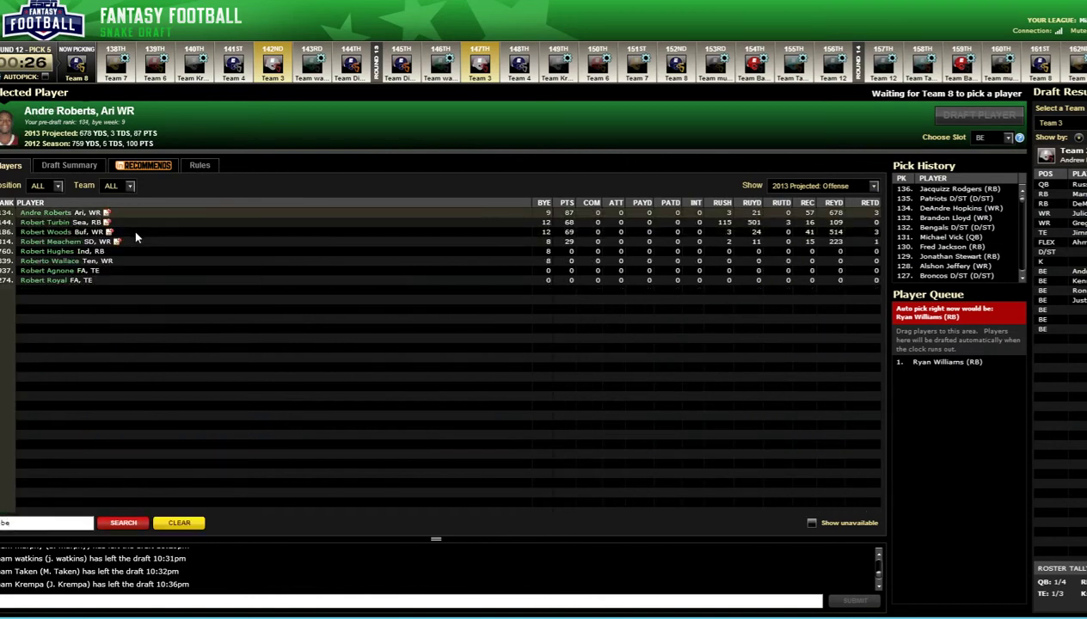
left_click(181, 523)
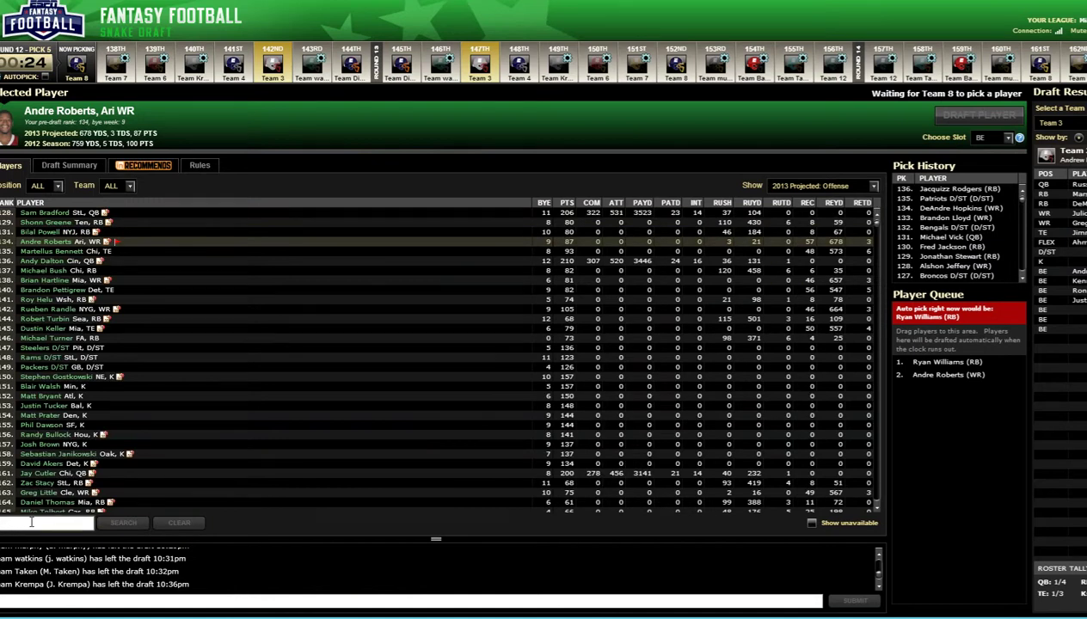
Check the receiver rankings in Excel, find Percy Harvin in ESPN's player list, and add him to the player queue
key("alt+Tab")
key("alt+Tab")
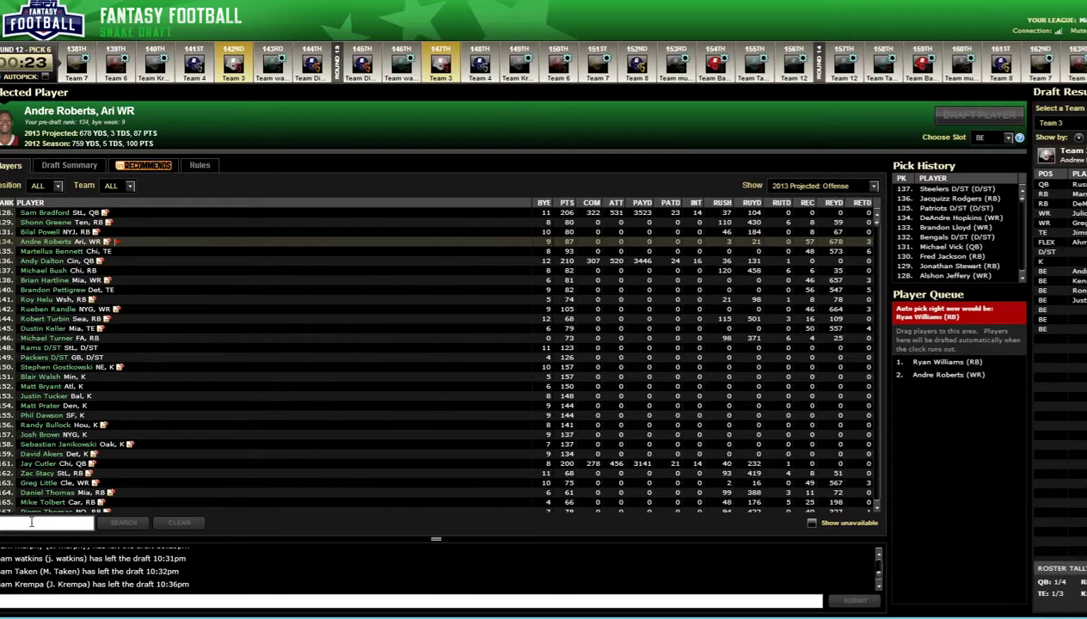
key("alt+Tab")
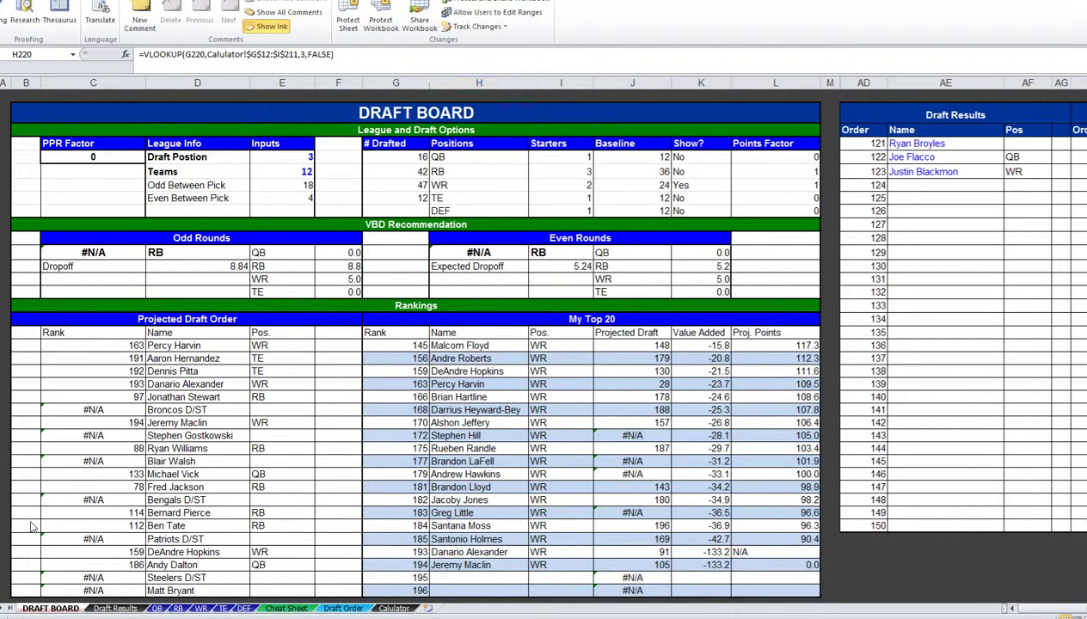
key("alt+Tab")
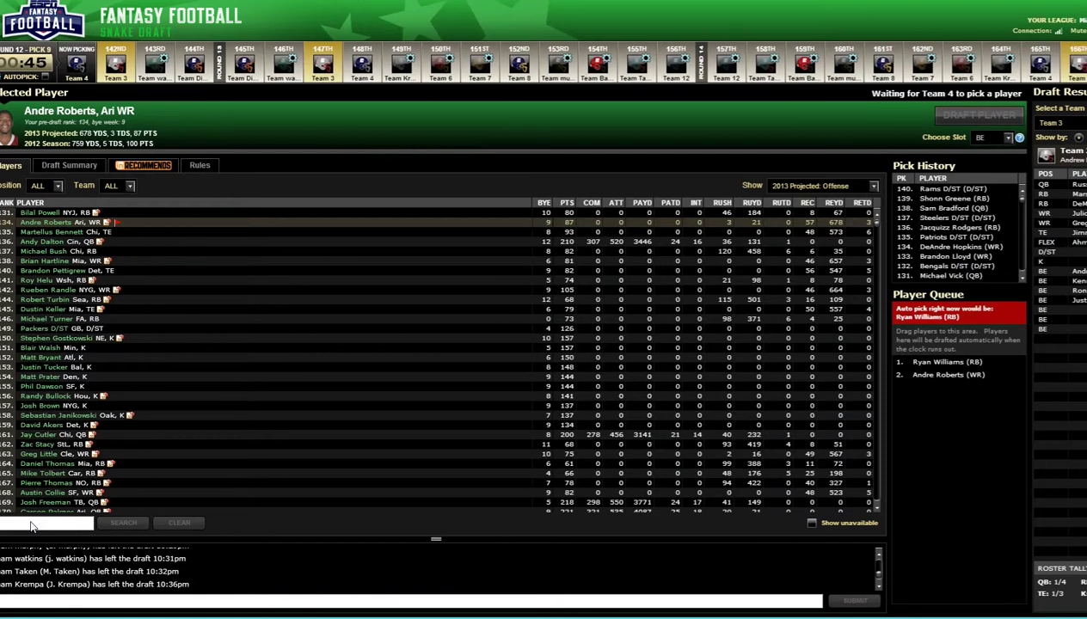
left_click(31, 522)
type("rvin")
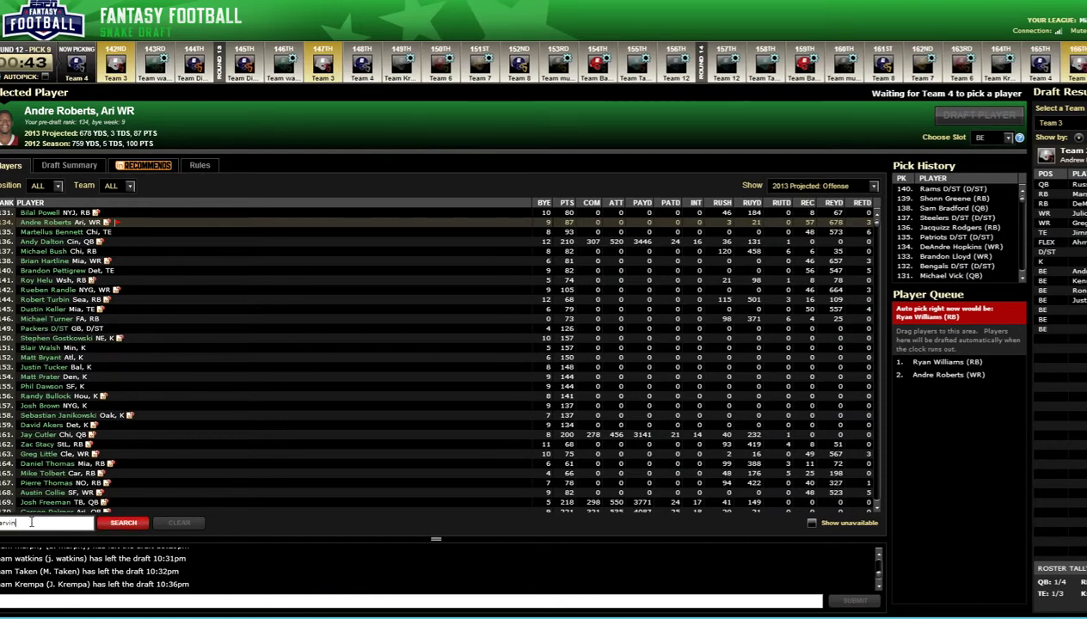
key("Return")
right_click(130, 211)
left_click(163, 237)
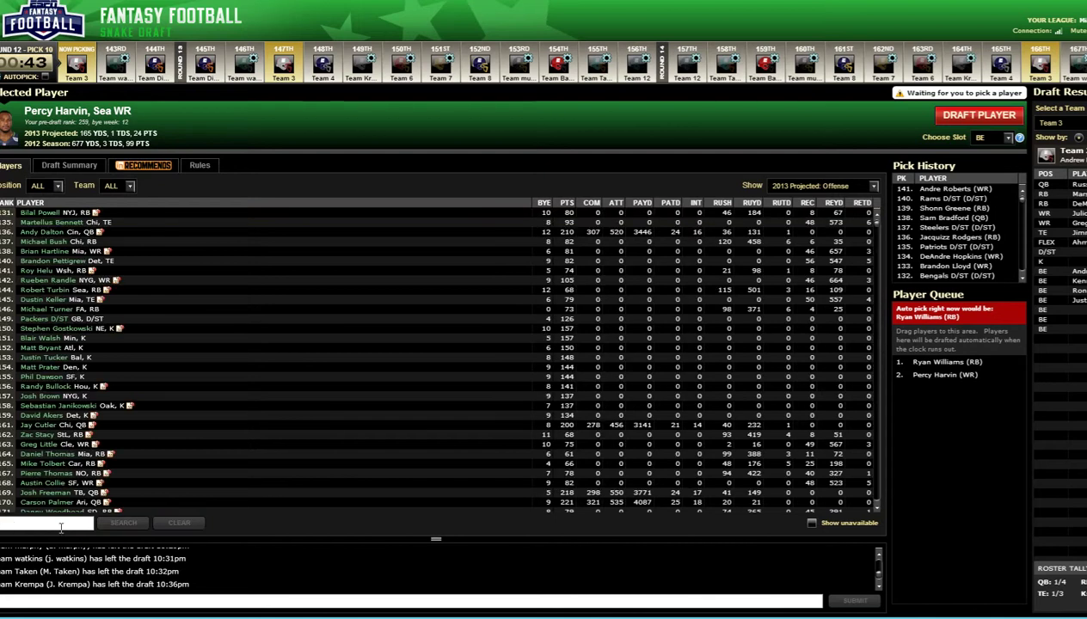
Recheck the Excel rankings, search ESPN's player list for "Hopkins", and clear the search
key("alt+Tab")
key("alt+Tab")
left_click(58, 524)
type("b")
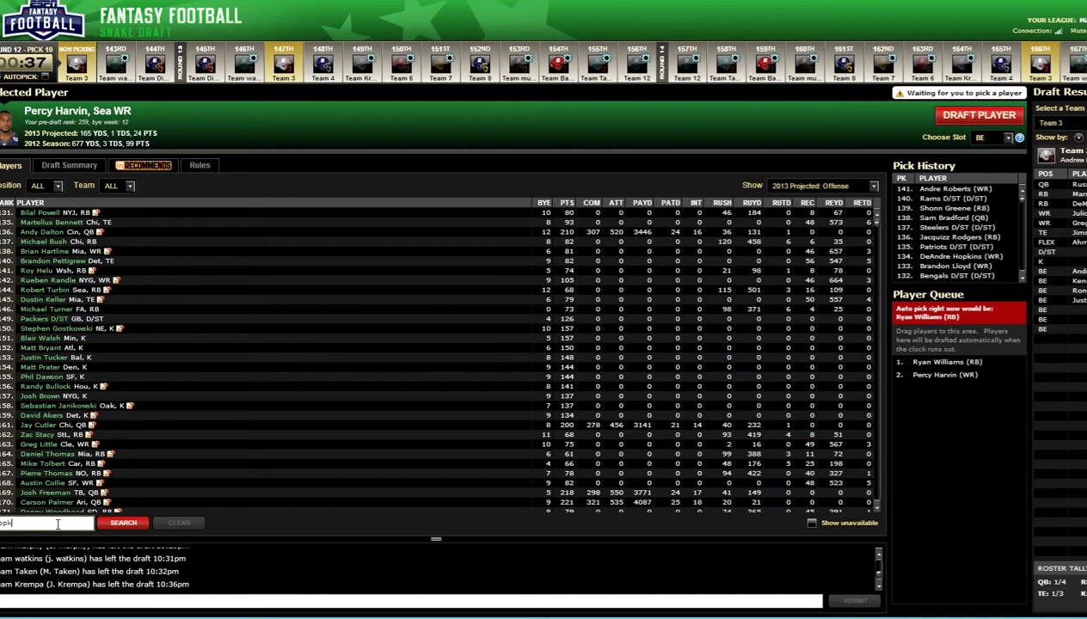
type("opkins")
key("Return")
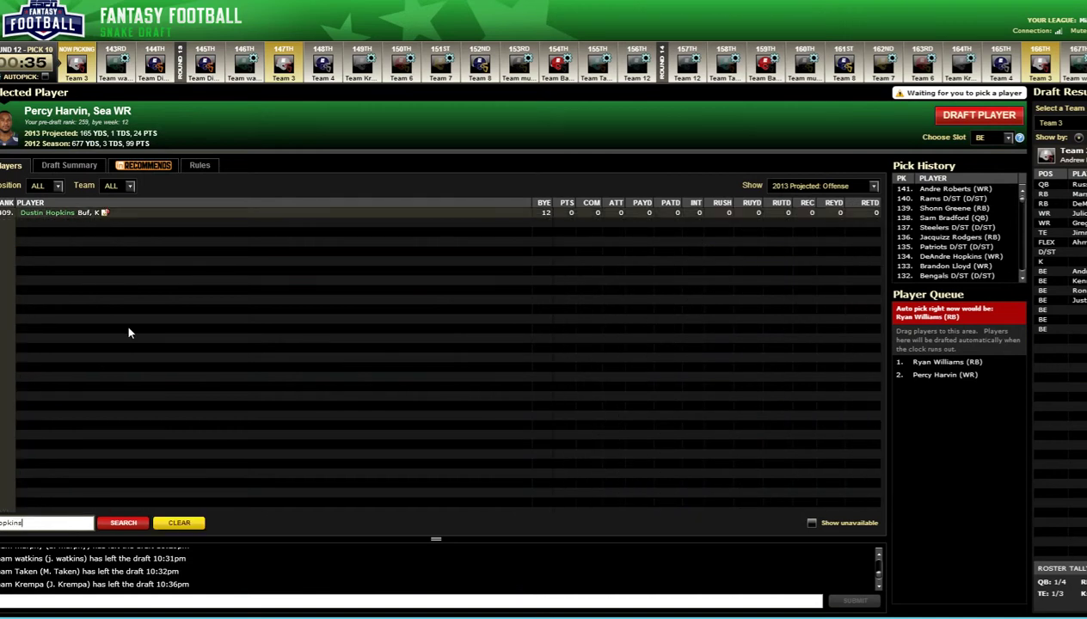
left_click(179, 522)
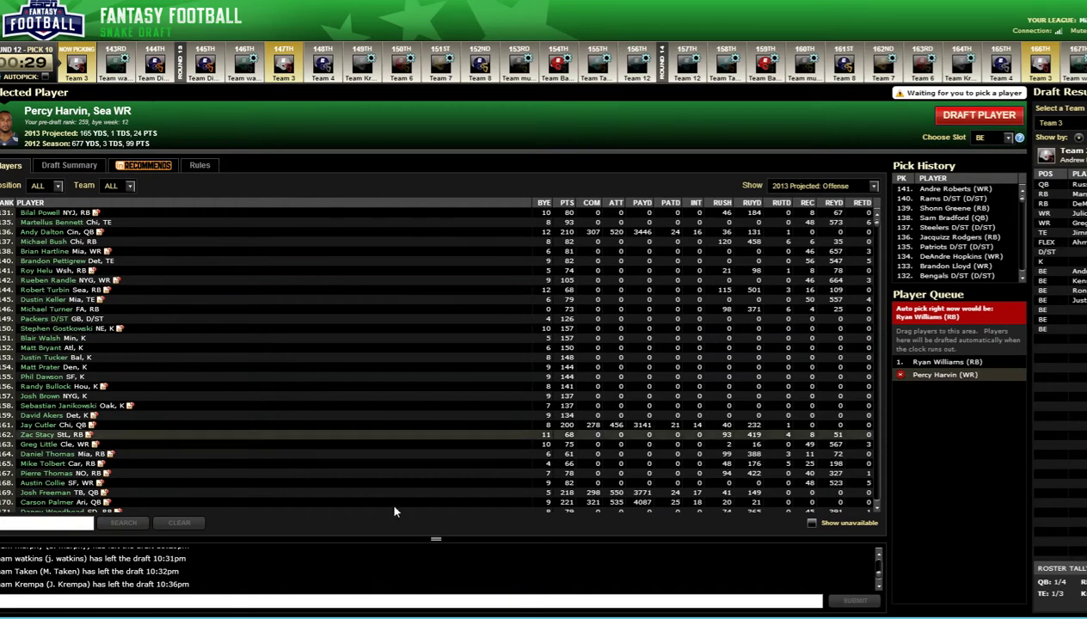
Check the receiver rankings in Excel, draft Brian Hartline from ESPN's player list, and clear the search
key("alt+Tab")
left_click(489, 381)
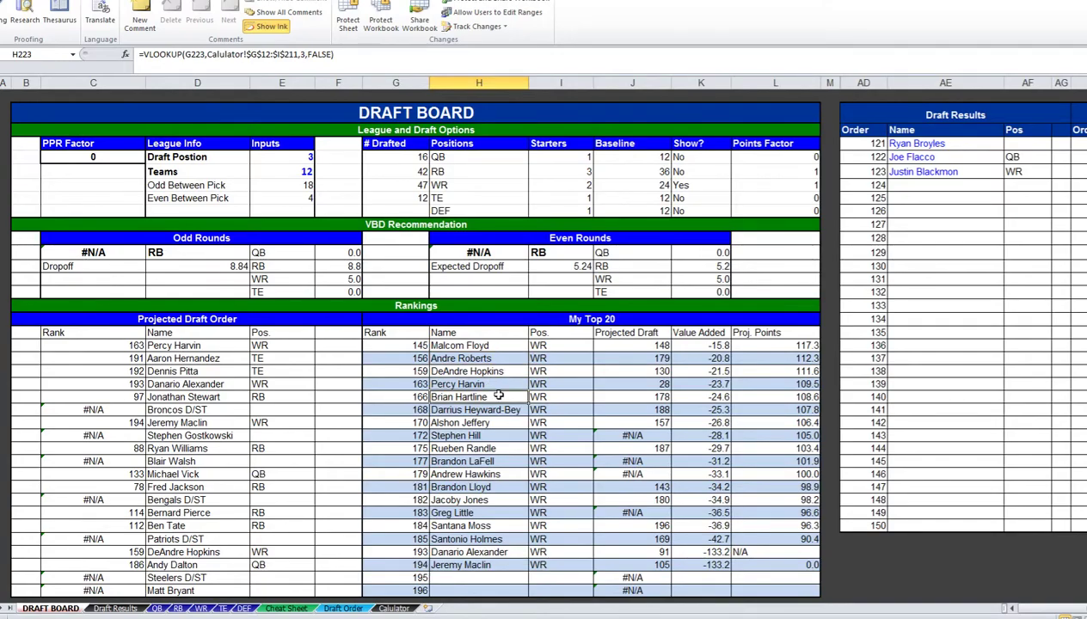
key("alt+Tab")
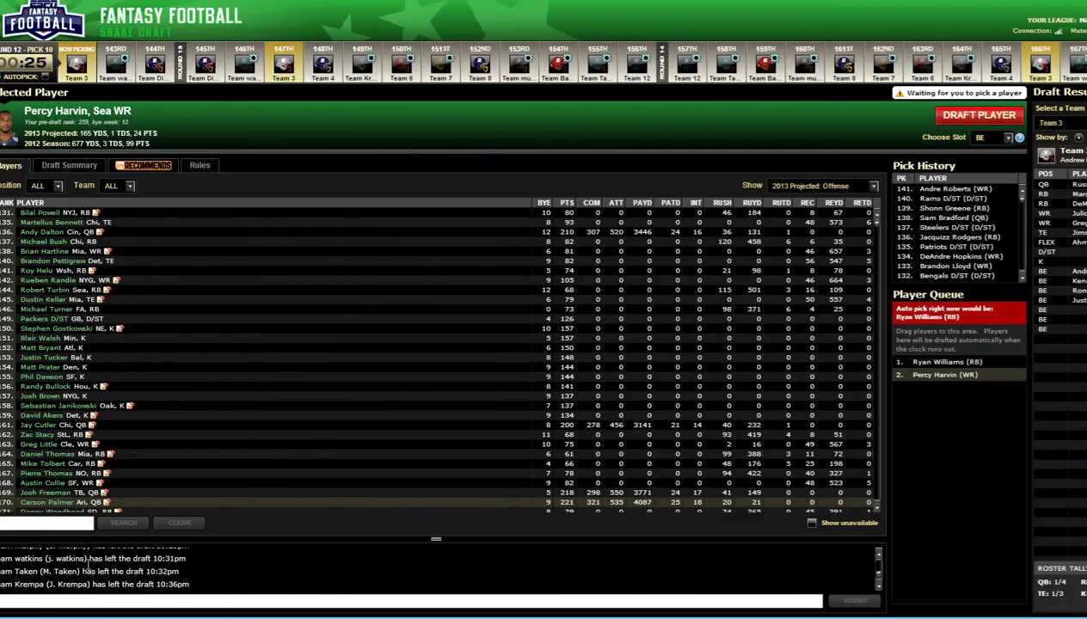
left_click(74, 524)
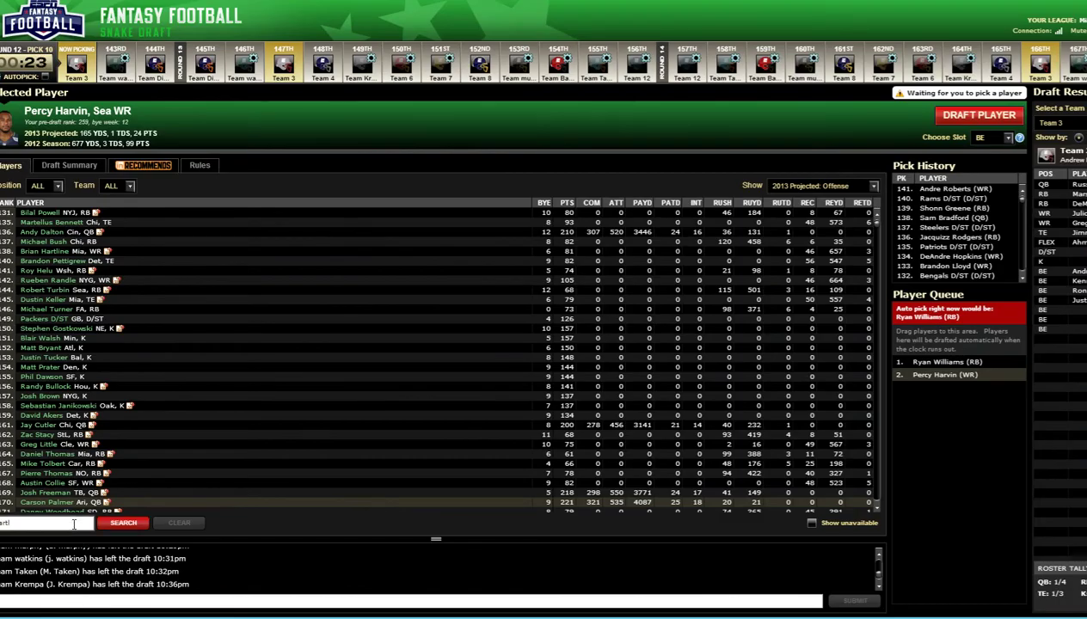
key("Return")
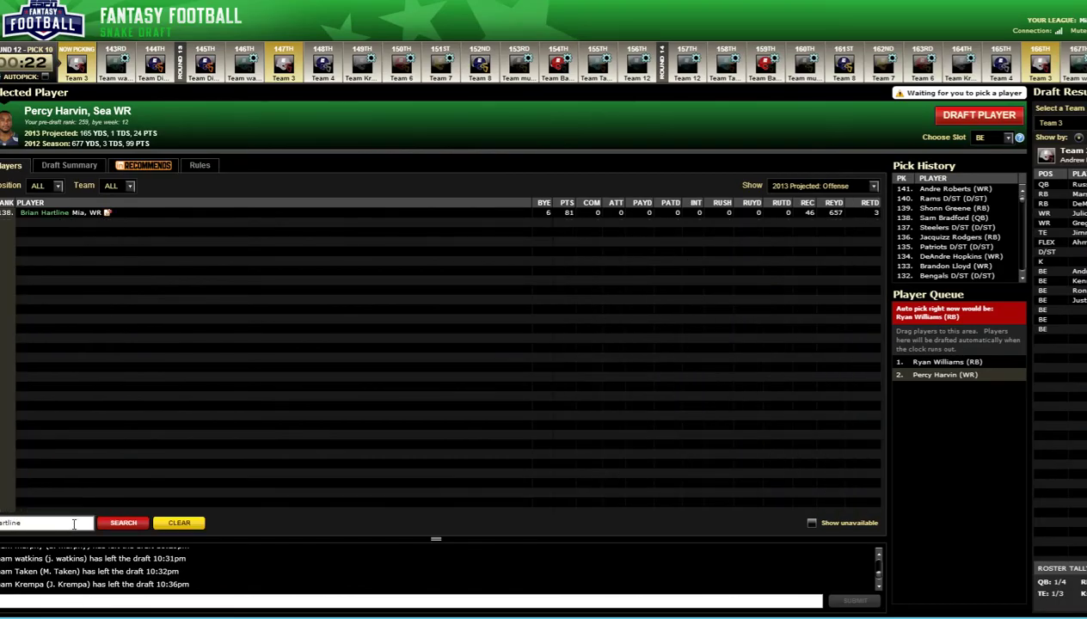
mouse_move(137, 213)
left_click(152, 215)
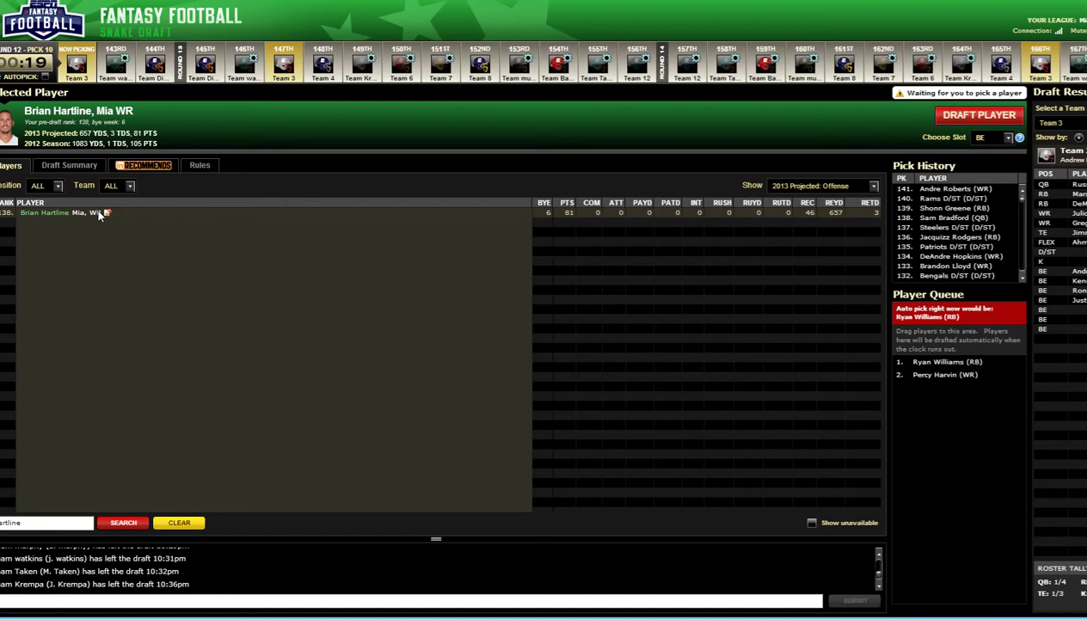
left_click(979, 115)
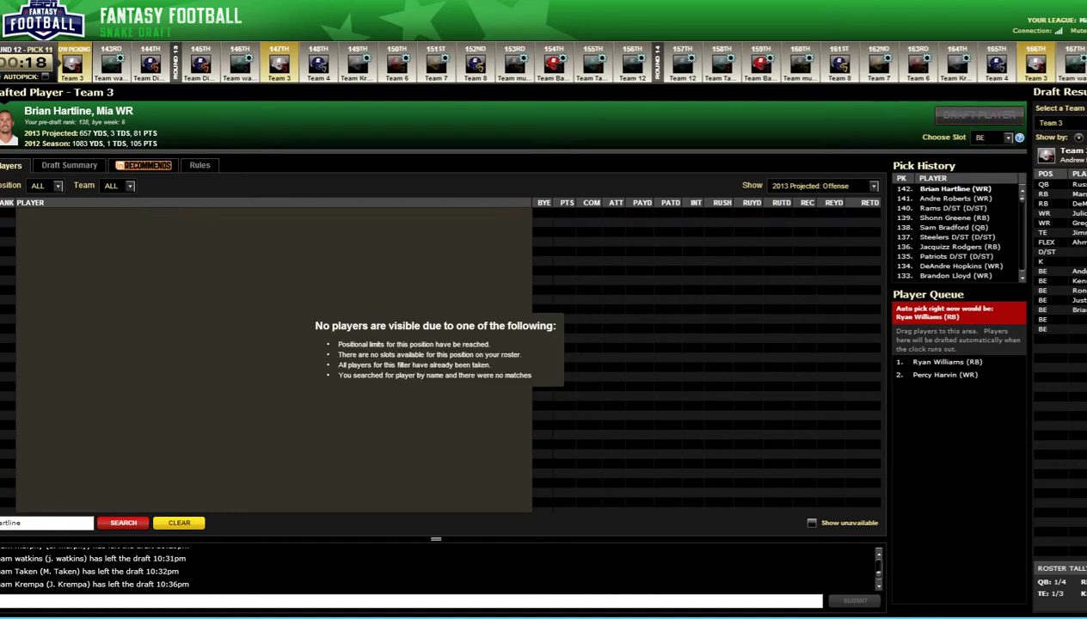
left_click(180, 523)
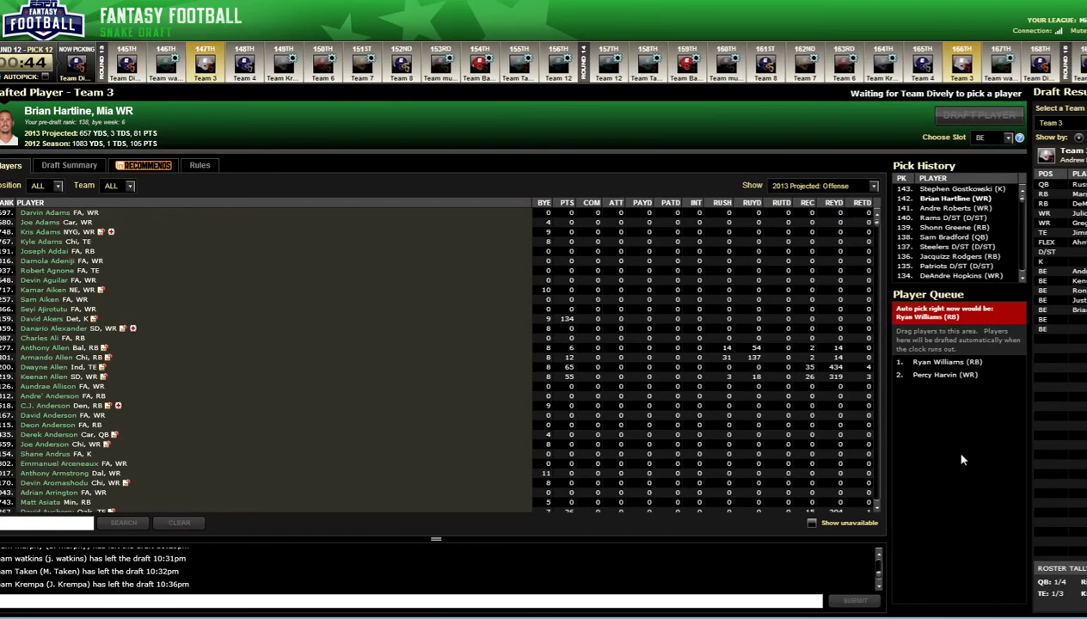
In the Excel draft board, set the Show option to Yes for RB and No for WR
key("alt+Tab")
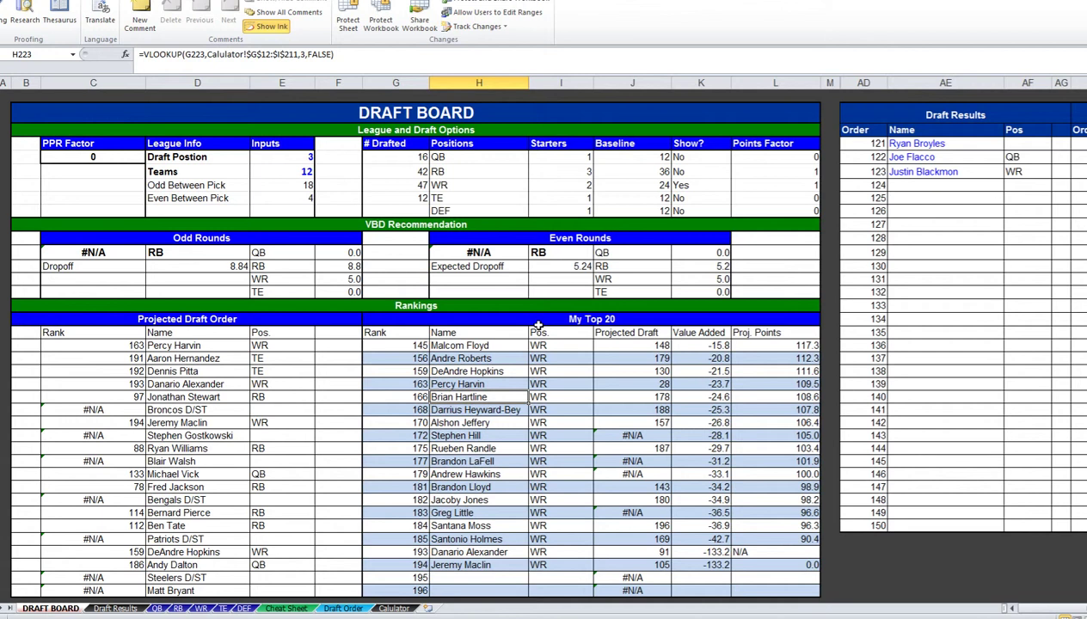
left_click(683, 185)
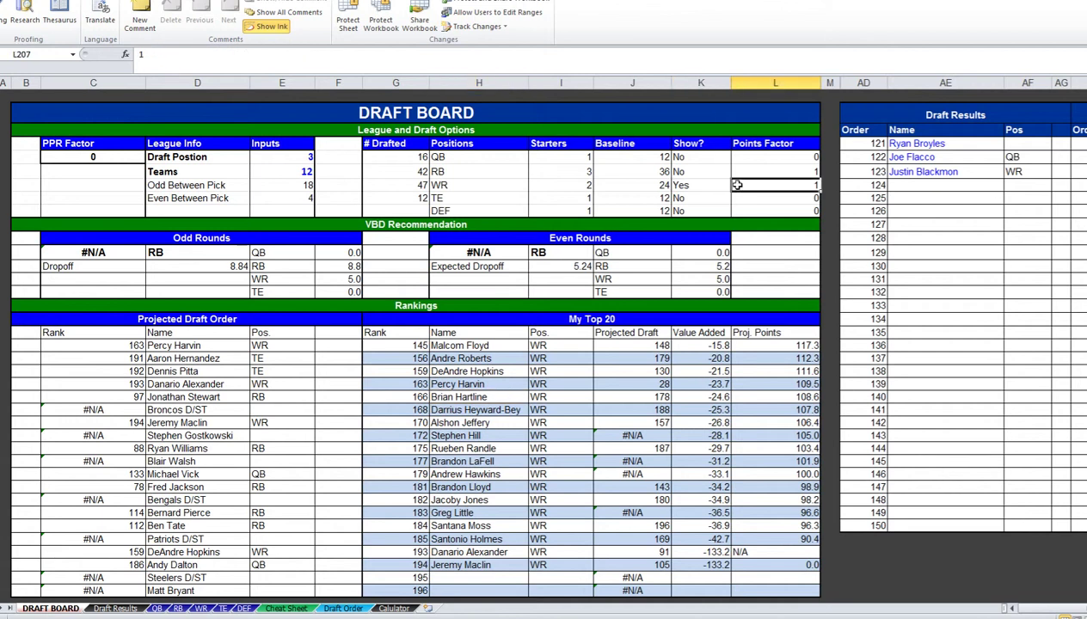
left_click(736, 186)
left_click(720, 207)
left_click(701, 171)
left_click(736, 172)
left_click(663, 184)
Search ESPN's player list for "Tate" and select Brandon Tate to check his details
left_click(479, 353)
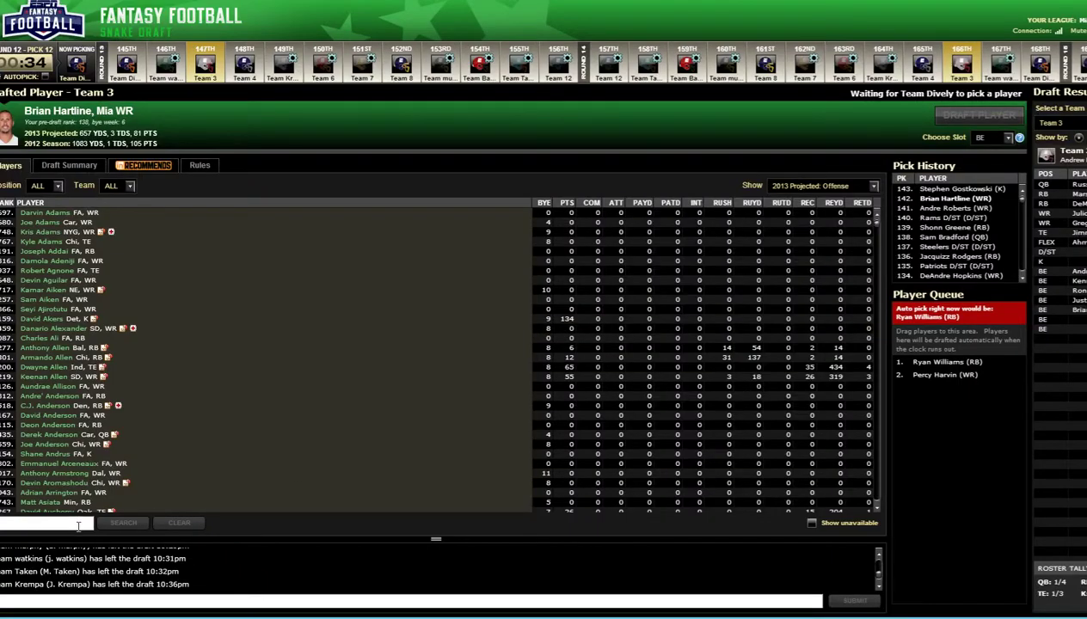
left_click(81, 523)
type("t")
key("Return")
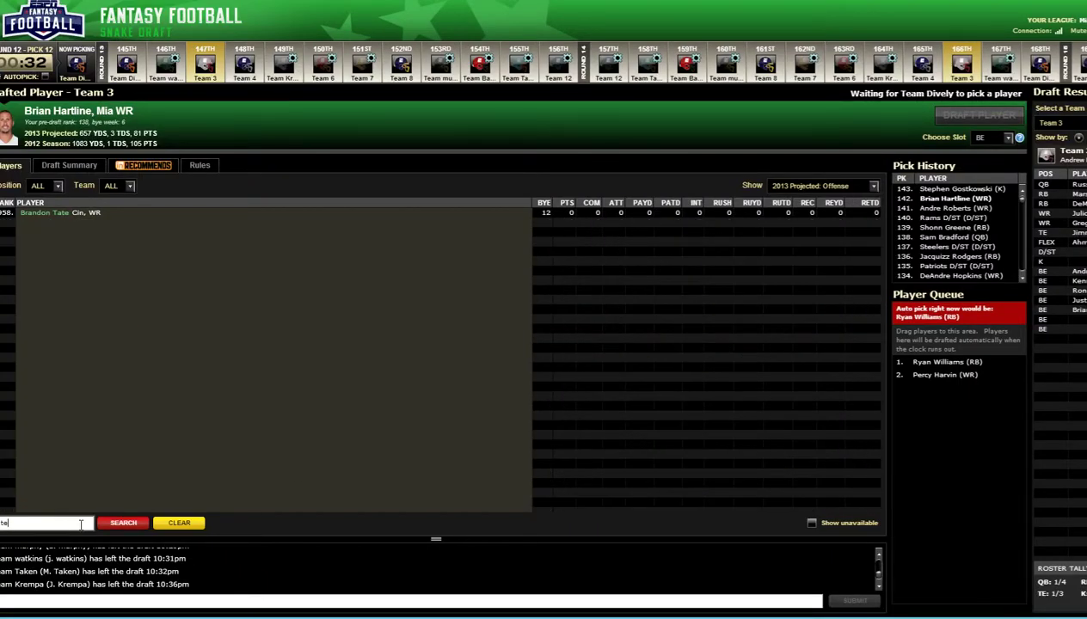
left_click(148, 212)
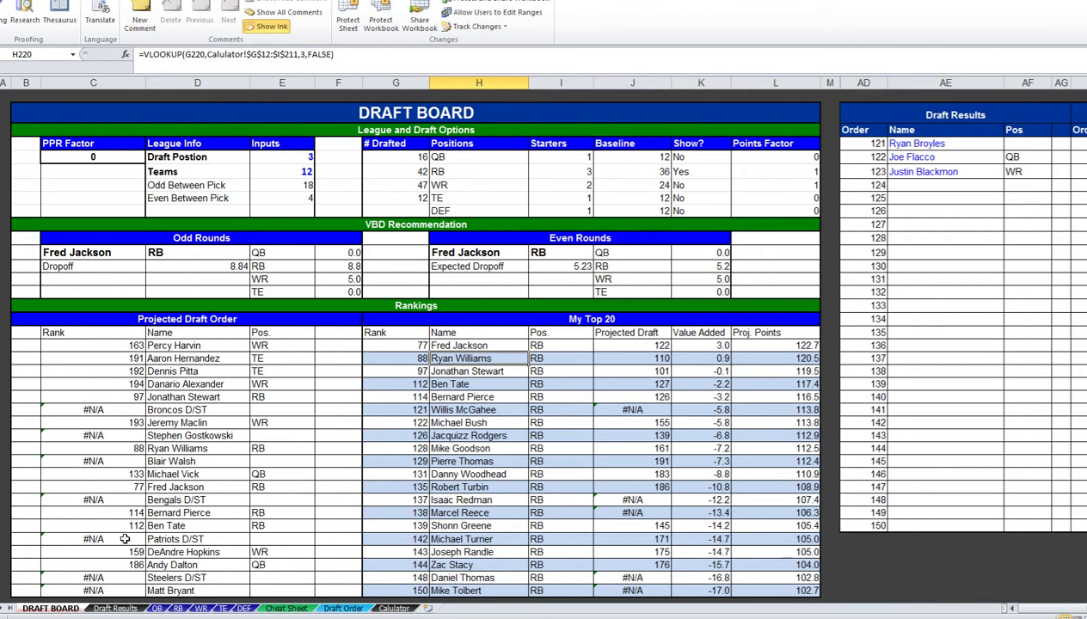
Go down the running back rankings in Excel to Willis McGahee and search ESPN's player list for "Bern"
key("Down")
key("Down")
key("Down")
key("Down")
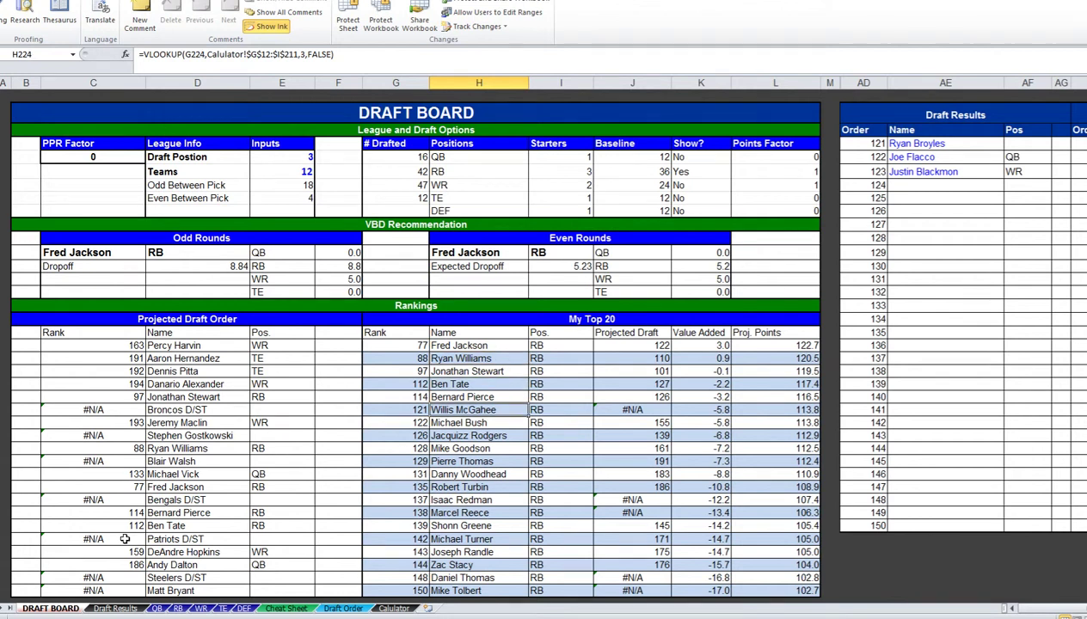
key("alt+Tab")
left_click(52, 520)
type("Bern")
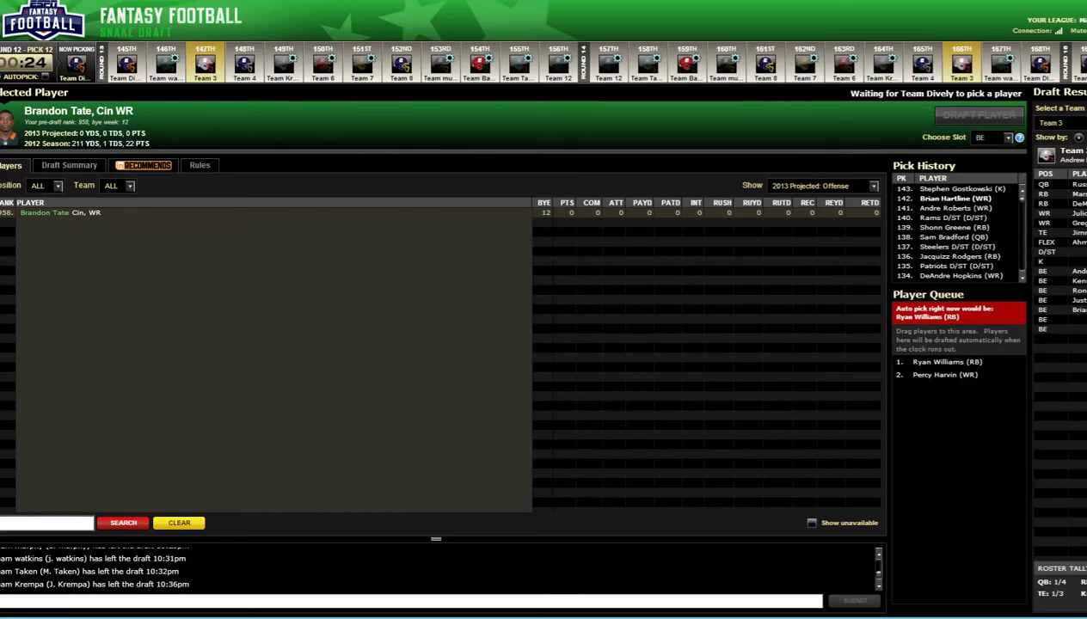
key("Return")
Recheck the running back rankings in Excel and search ESPN's player list for "Bush"
key("alt+Tab")
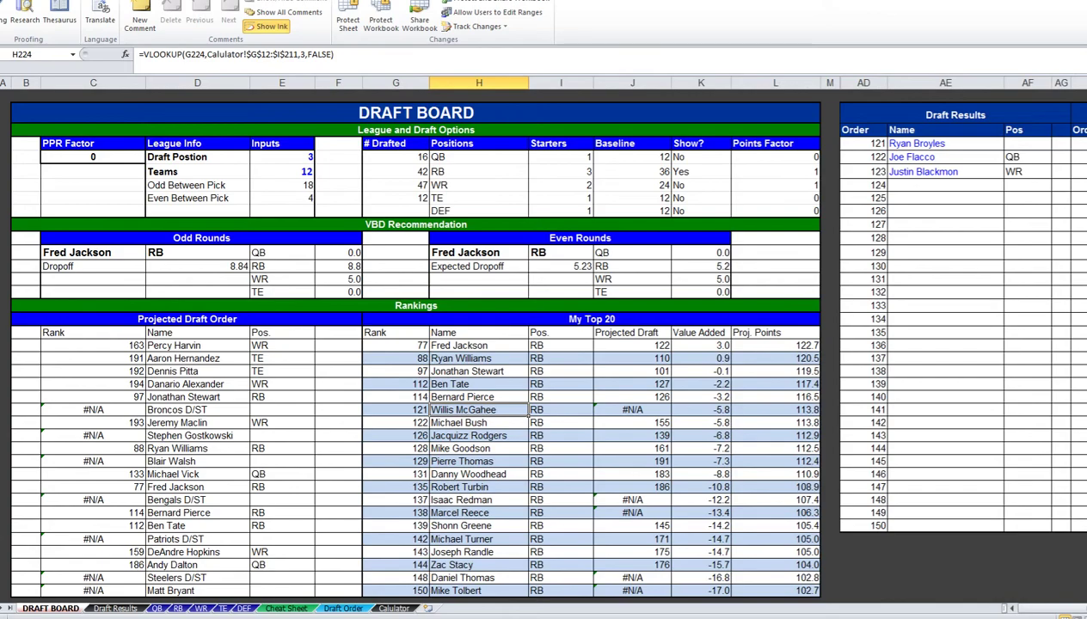
key("alt+Tab")
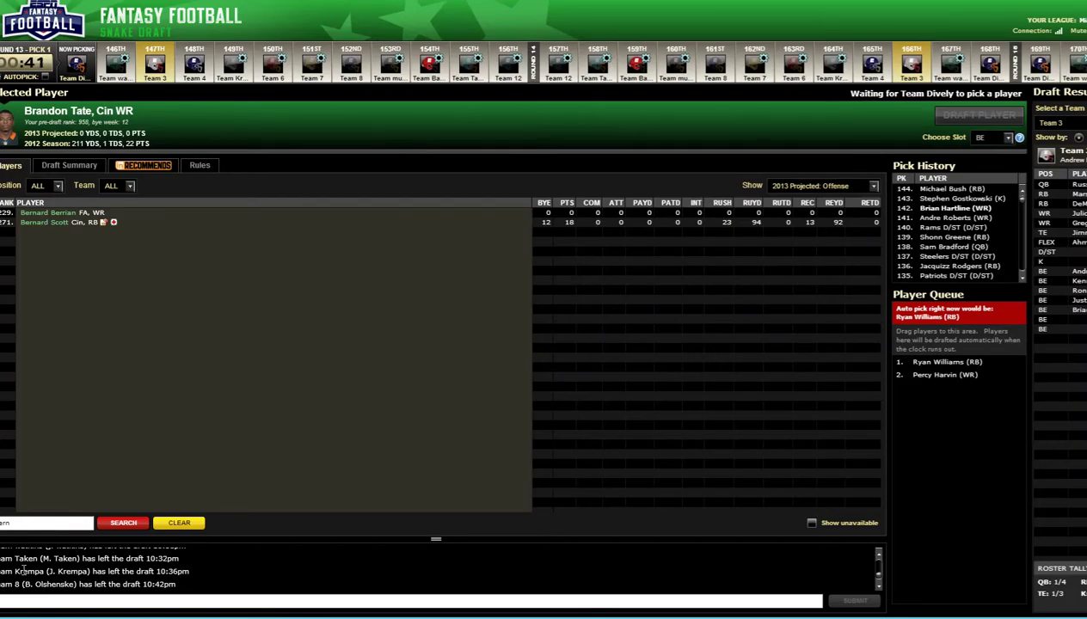
double_click(29, 522)
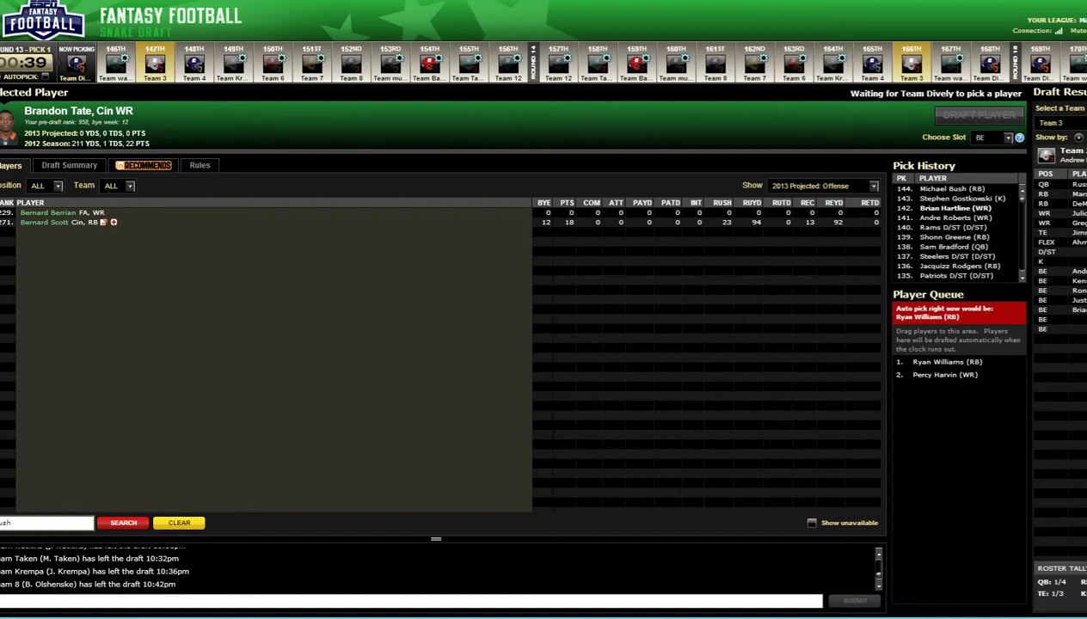
key("Return")
Look up the next running back in Excel, search ESPN's player list for "Rodgers", and clear the search
key("alt+Tab")
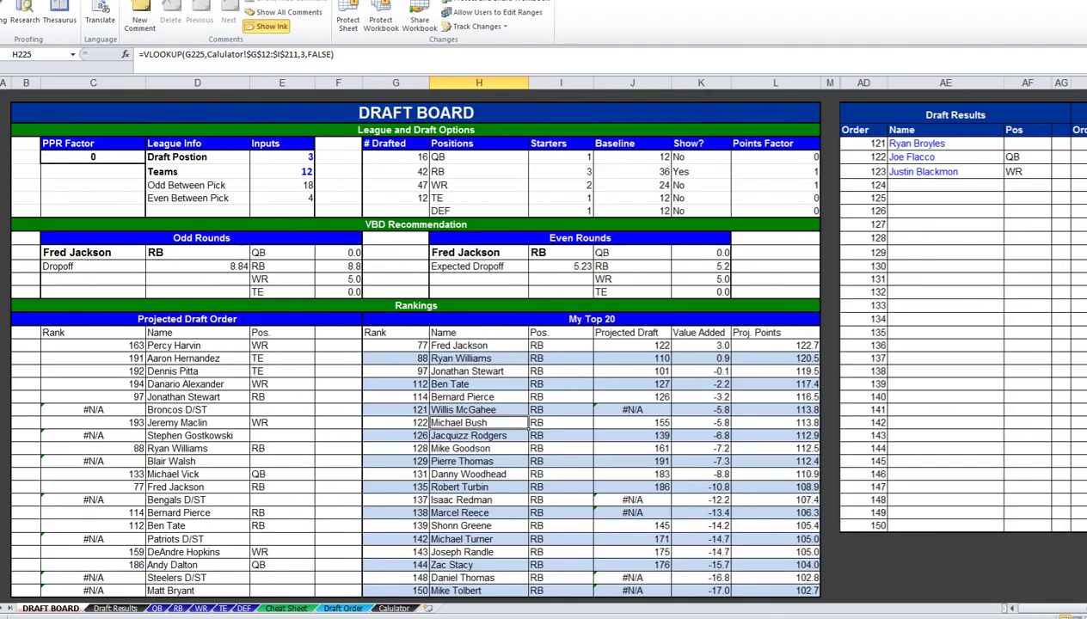
key("alt+Tab")
triple_click(22, 518)
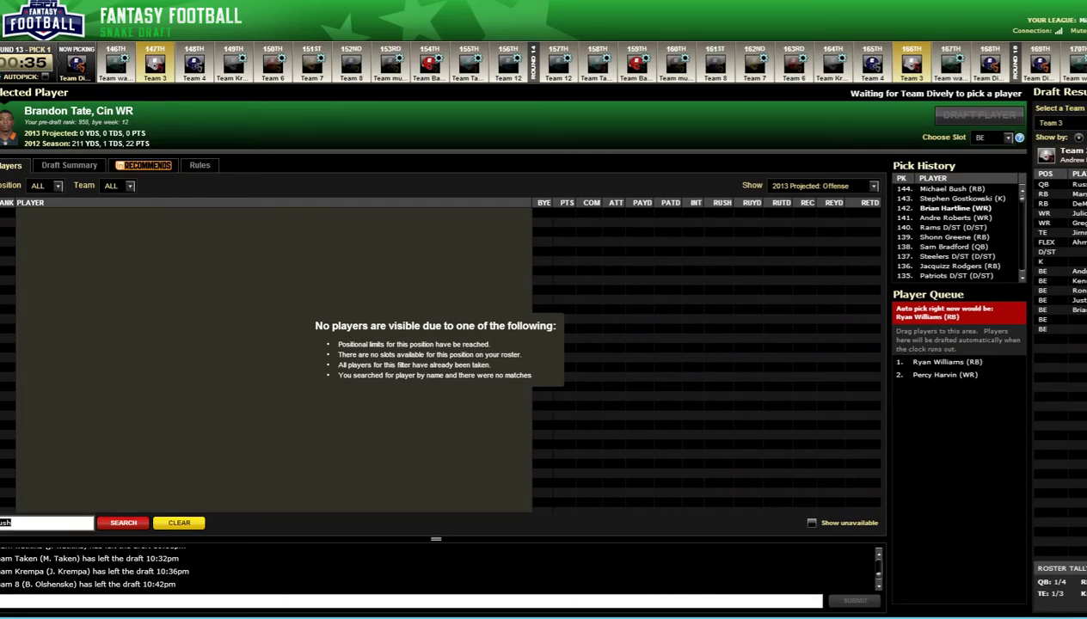
type("dgers")
key("Return")
left_click(179, 522)
Check the running back rankings in Excel, find Pierre Thomas in ESPN's player list, and add him to the player queue
key("alt+Tab")
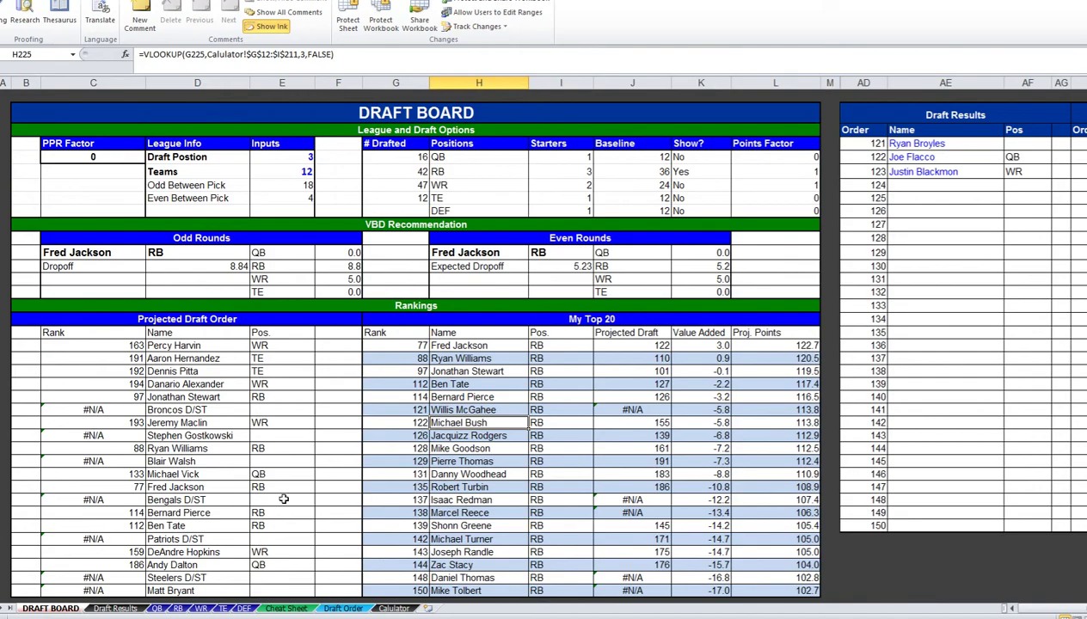
key("Down")
key("Right")
key("alt+Tab")
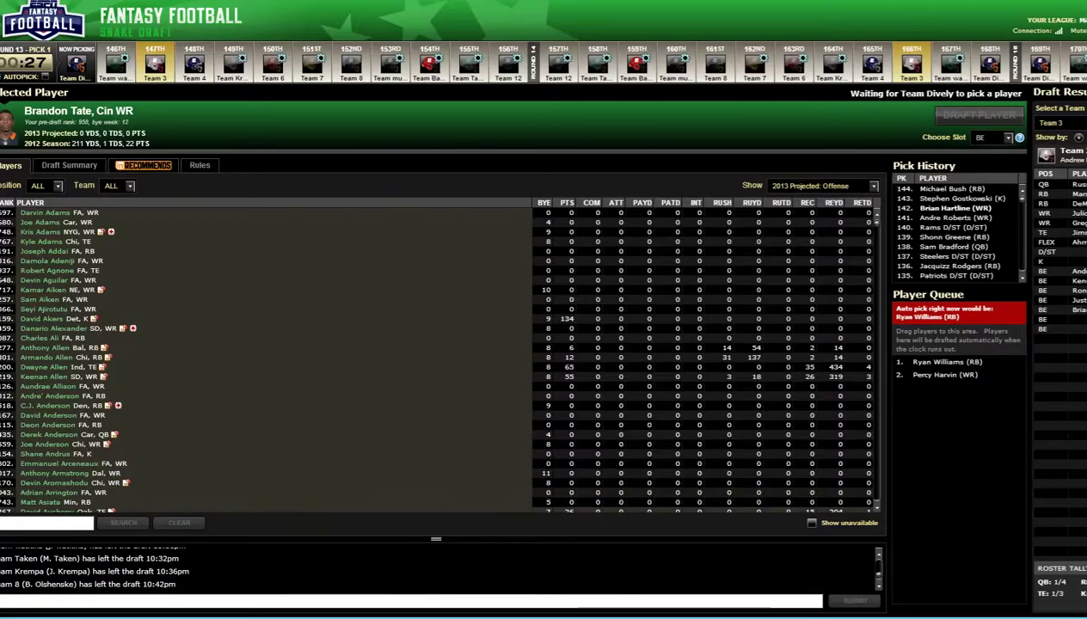
key("ctrl+v")
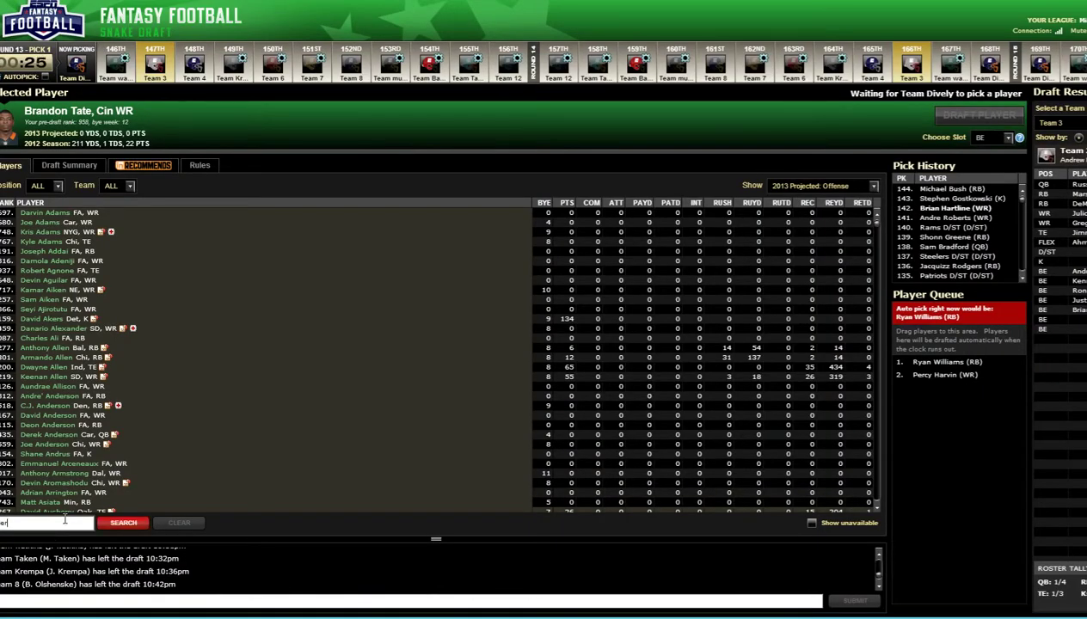
key("Return")
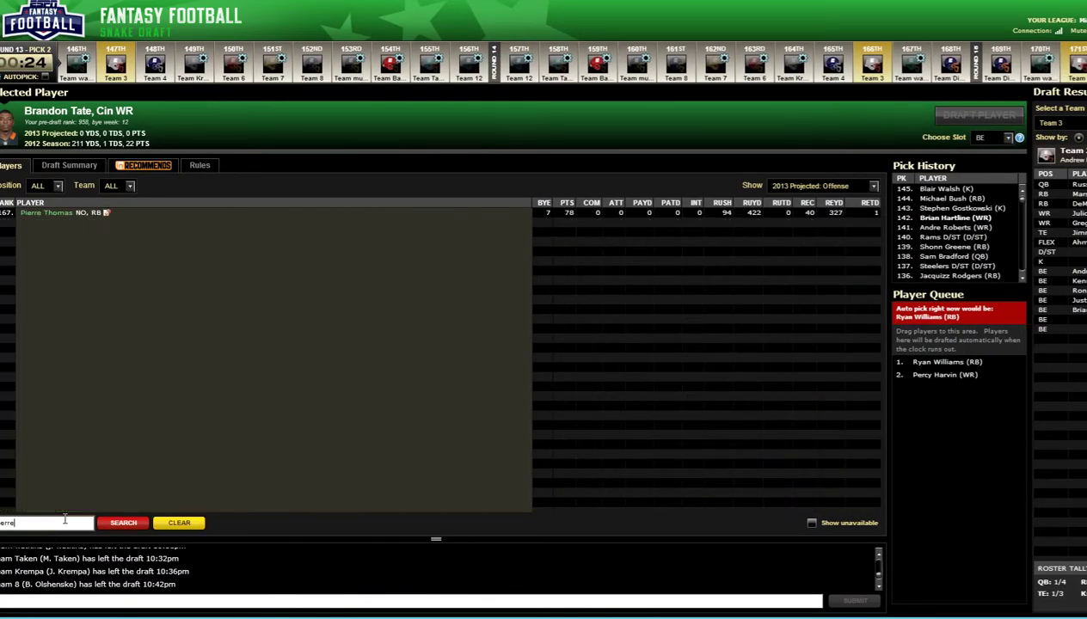
left_click(86, 213)
right_click(86, 213)
left_click(129, 216)
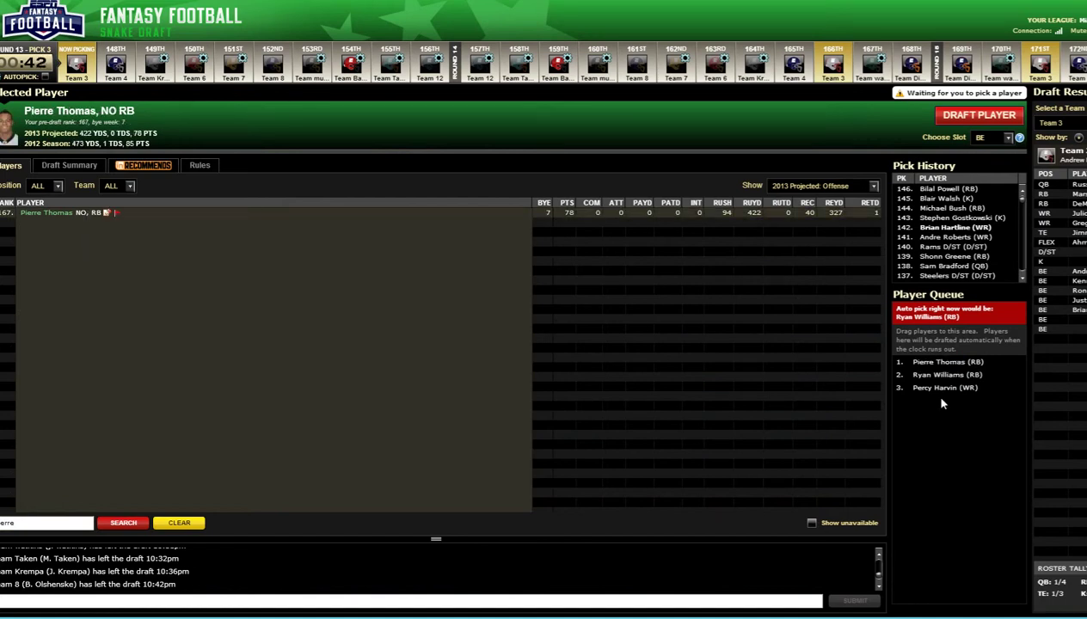
Move Ryan Williams above Pierre Thomas in the player queue and draft him
left_click(950, 375)
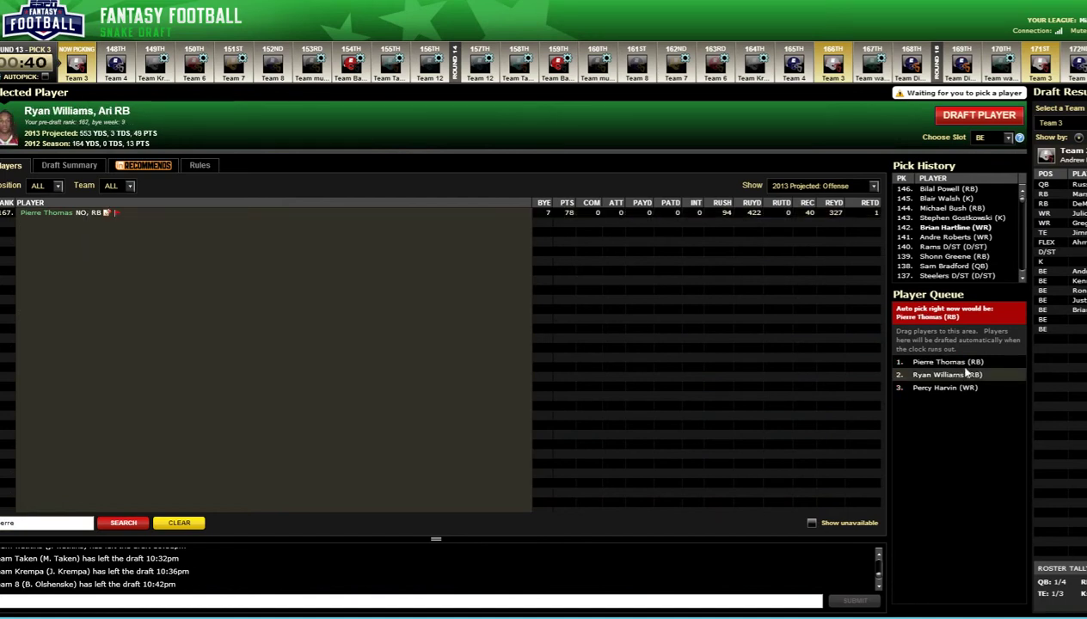
mouse_move(967, 375)
left_mouse_down()
mouse_move(967, 351)
mouse_move(969, 362)
left_mouse_up()
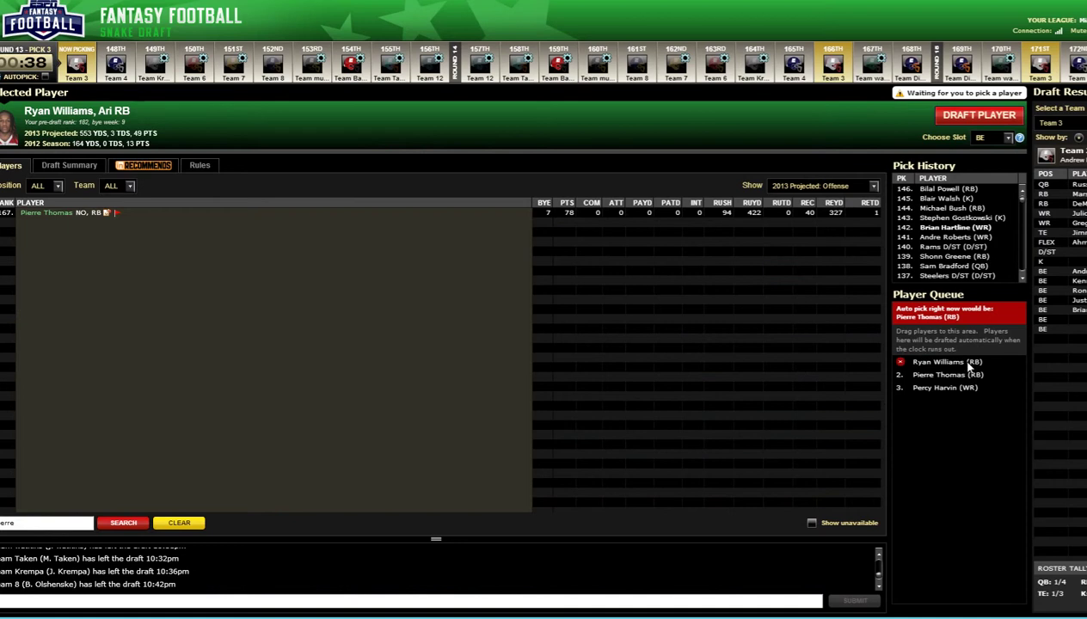
left_click(985, 121)
Place Percy Harvin ahead of Pierre Thomas in the player queue and filter the player list to the D/ST position
left_click_drag(946, 375, 948, 355)
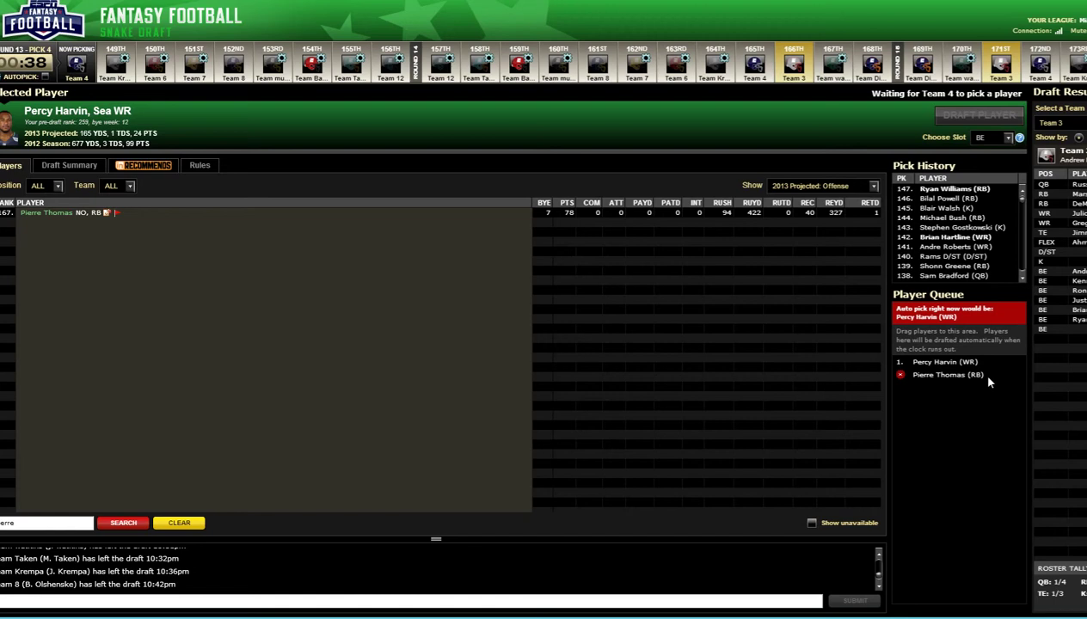
left_click(54, 187)
scroll(58, 251, "down", 2)
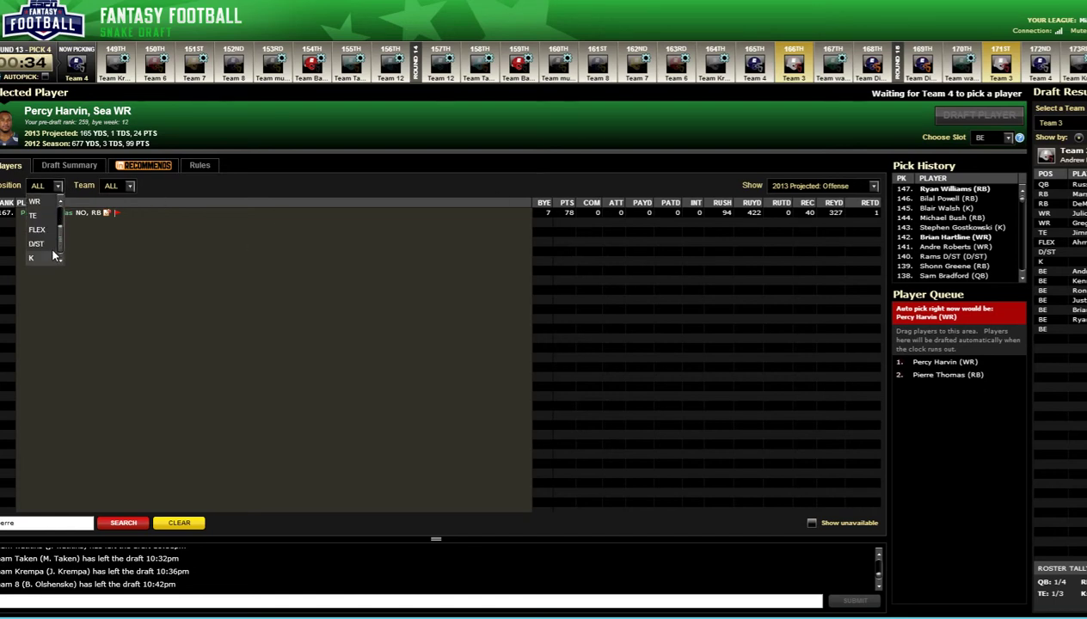
left_click(53, 250)
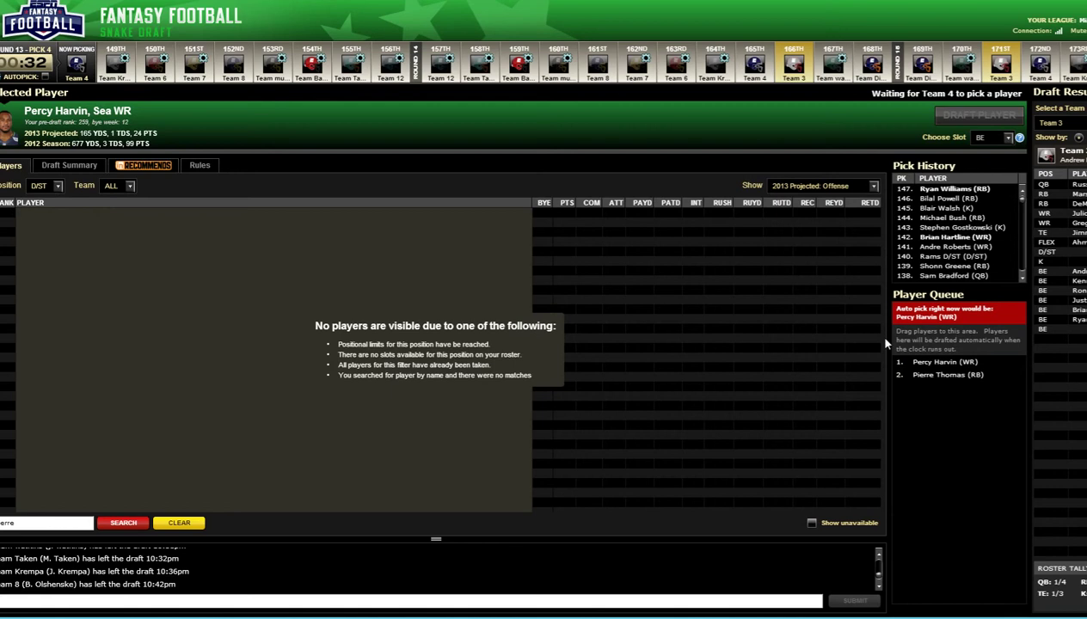